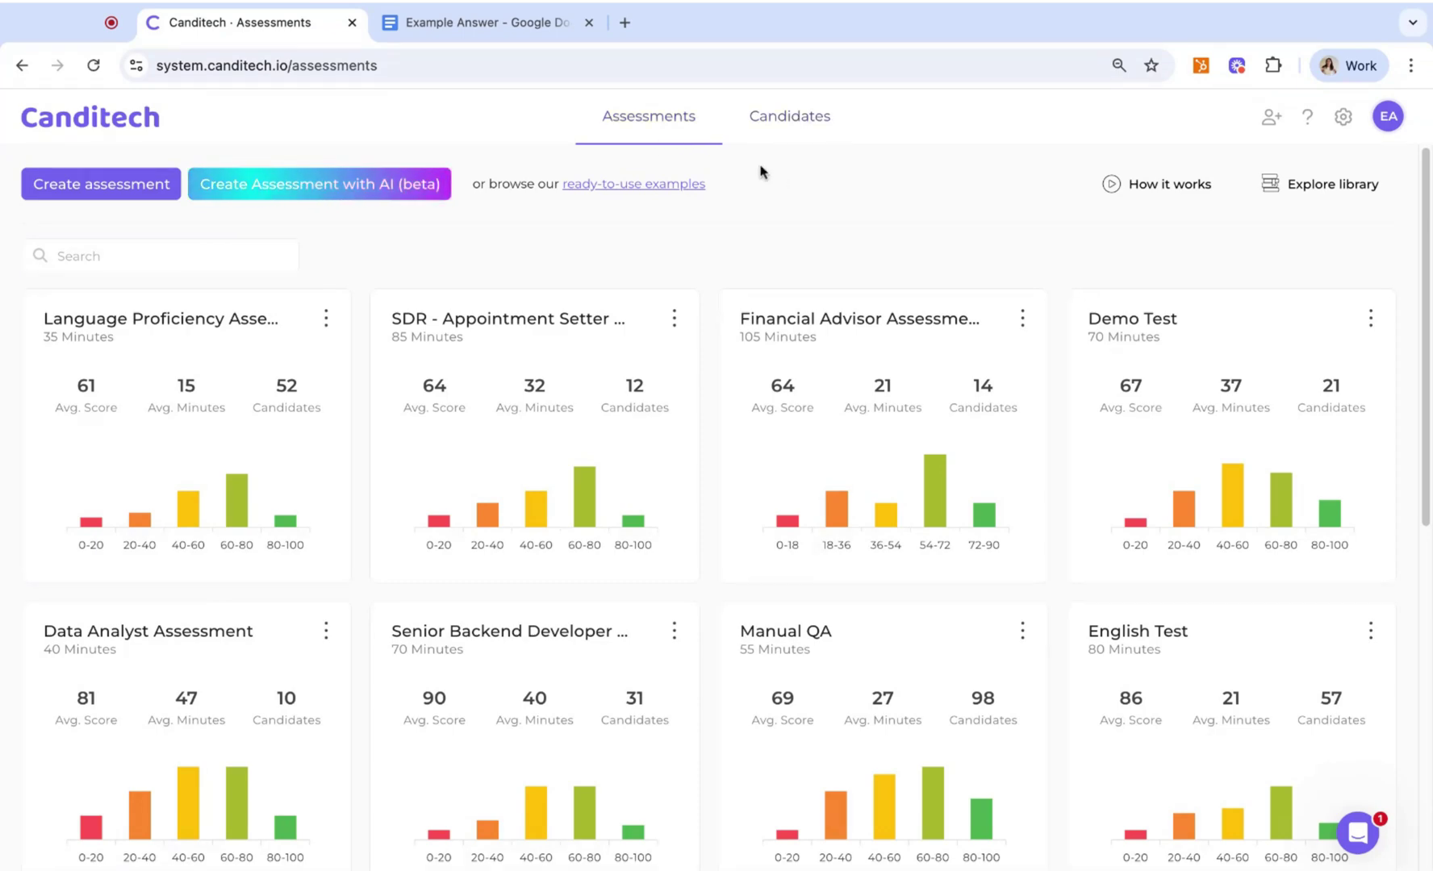
# Check the Send options for the Demo Test assessment from its card menu
pyautogui.scroll(-1, 758, 250)
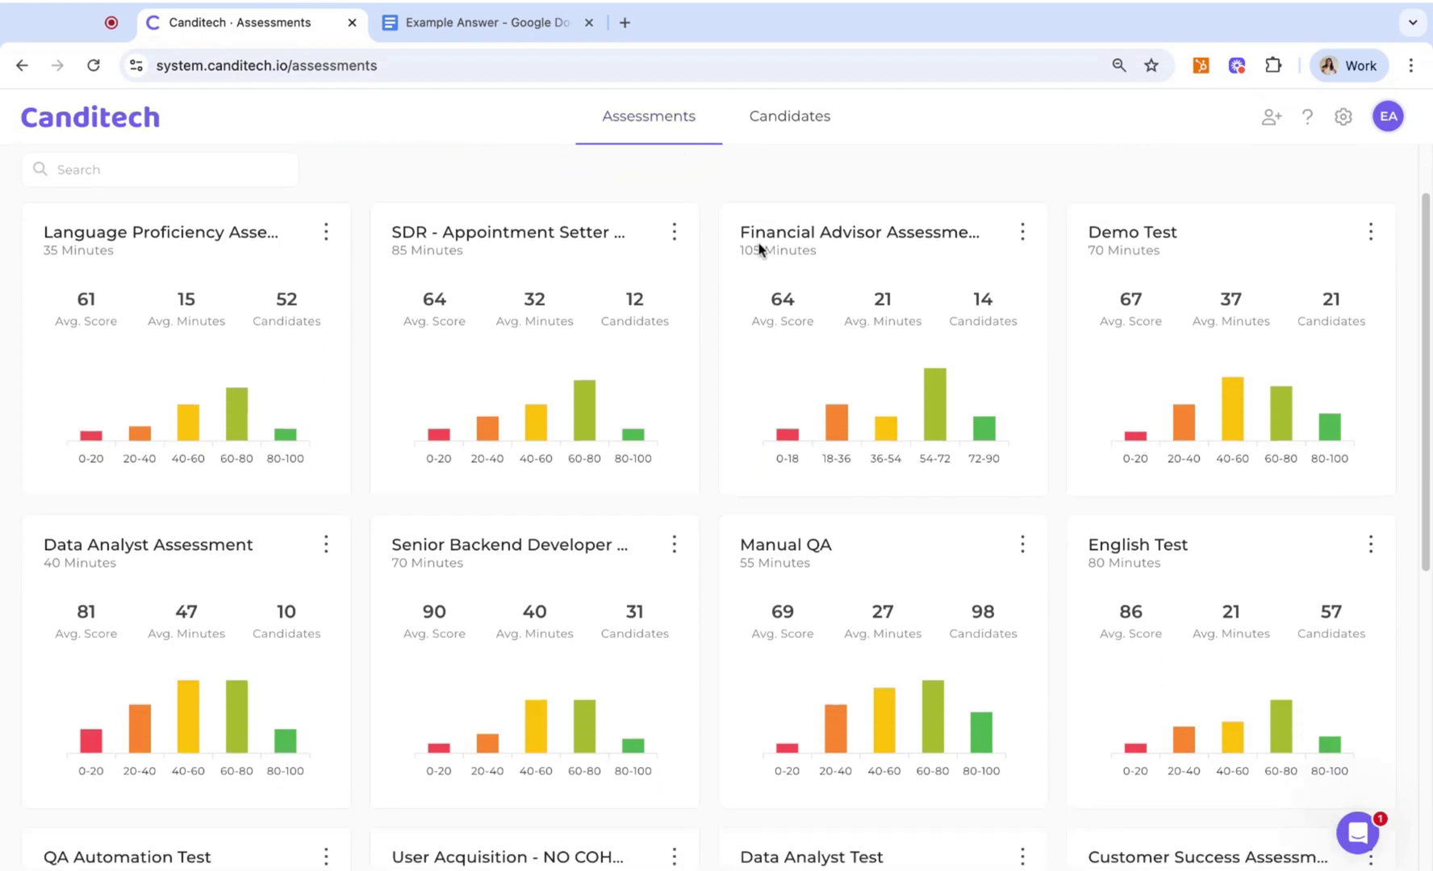
pyautogui.scroll(-1, 758, 246)
pyautogui.scroll(-2, 758, 247)
pyautogui.scroll(2, 758, 247)
pyautogui.scroll(3, 758, 247)
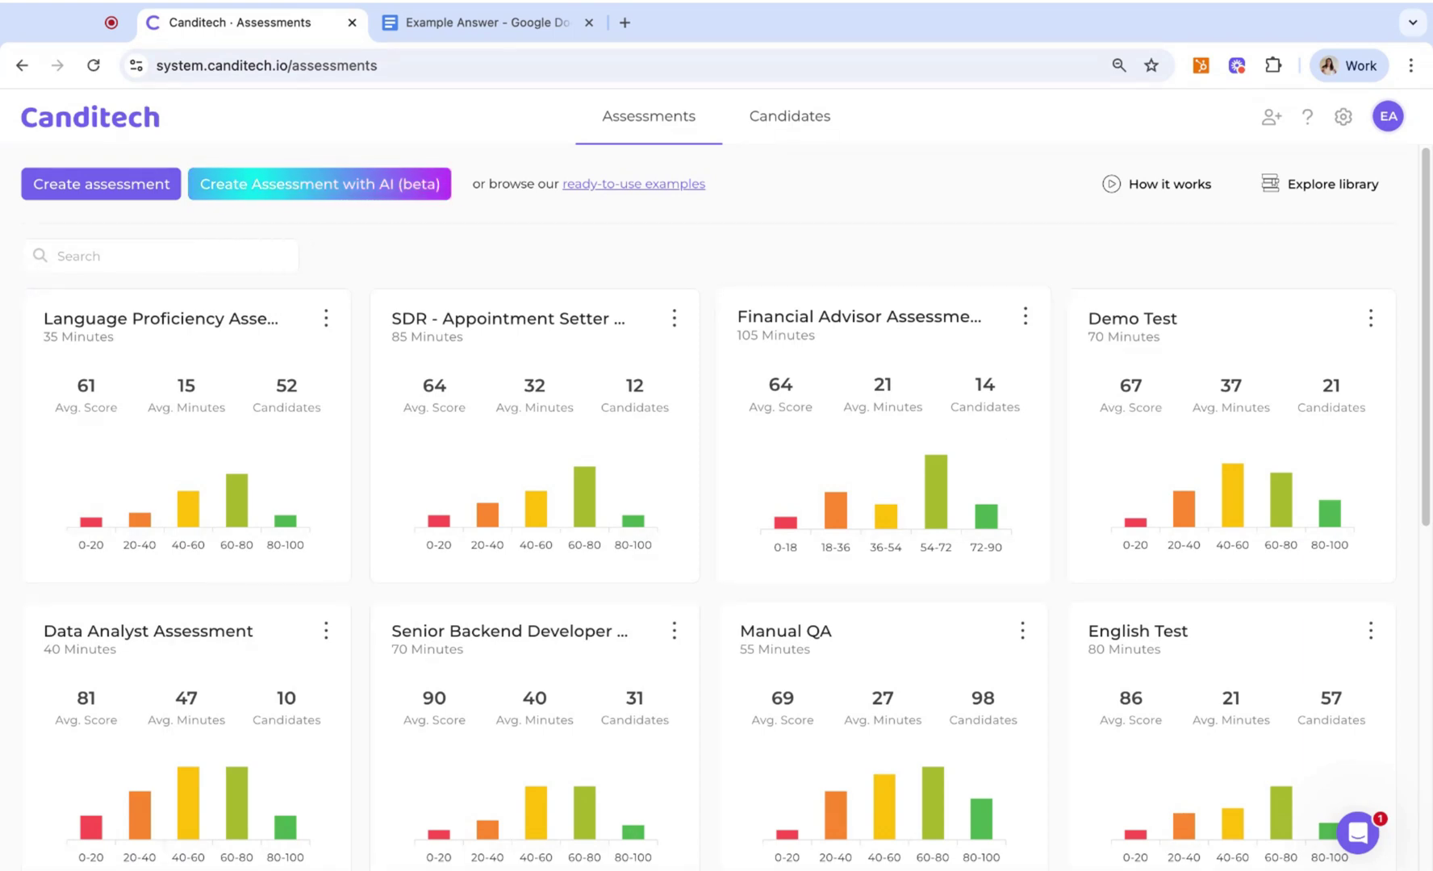
pyautogui.click(1370, 318)
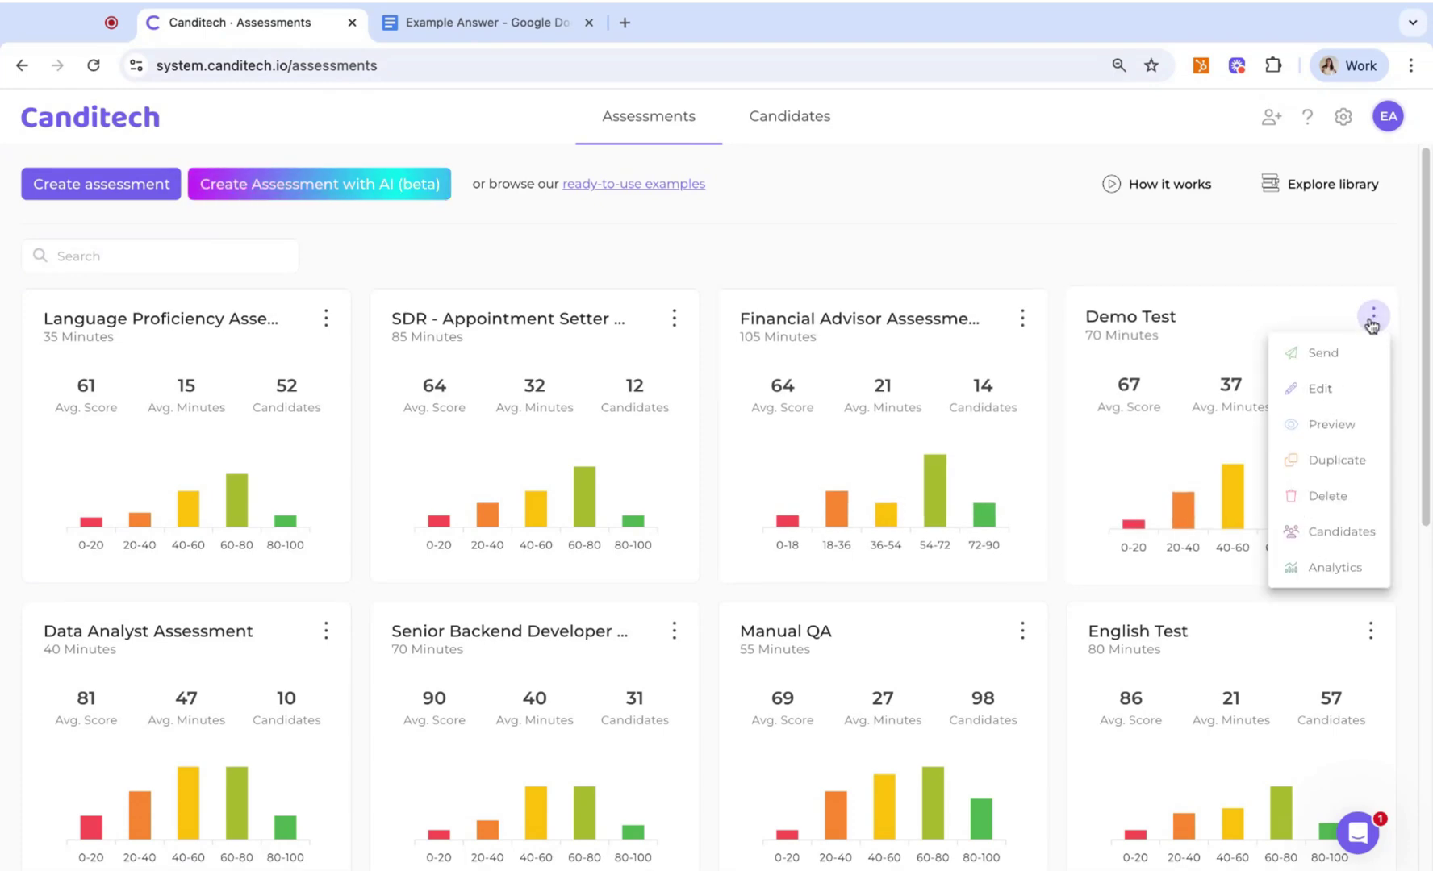
pyautogui.click(1331, 357)
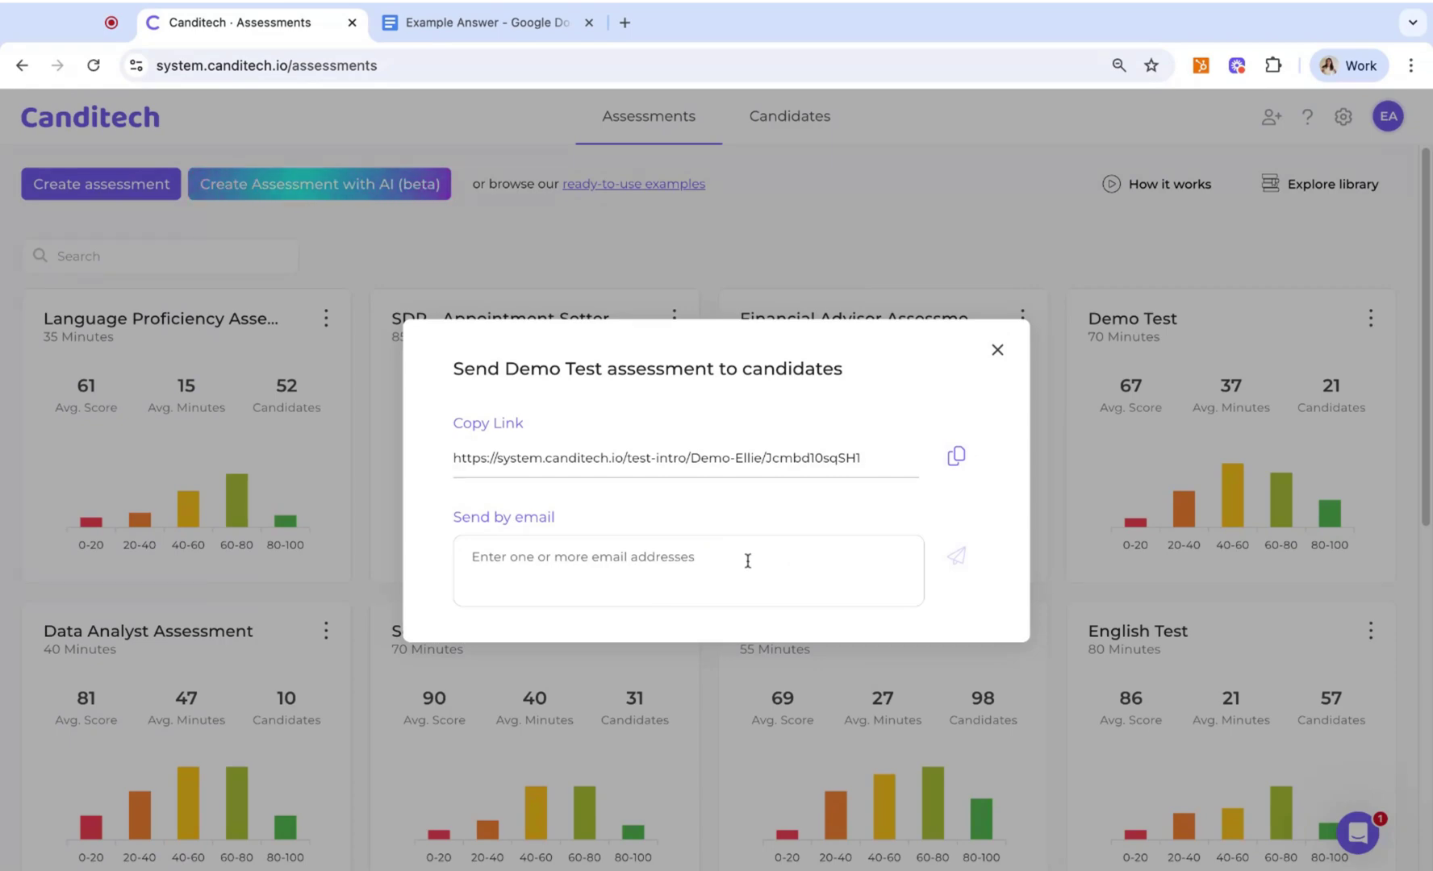
# Close the send options without sending and preview the Demo Test as a candidate
pyautogui.click(997, 349)
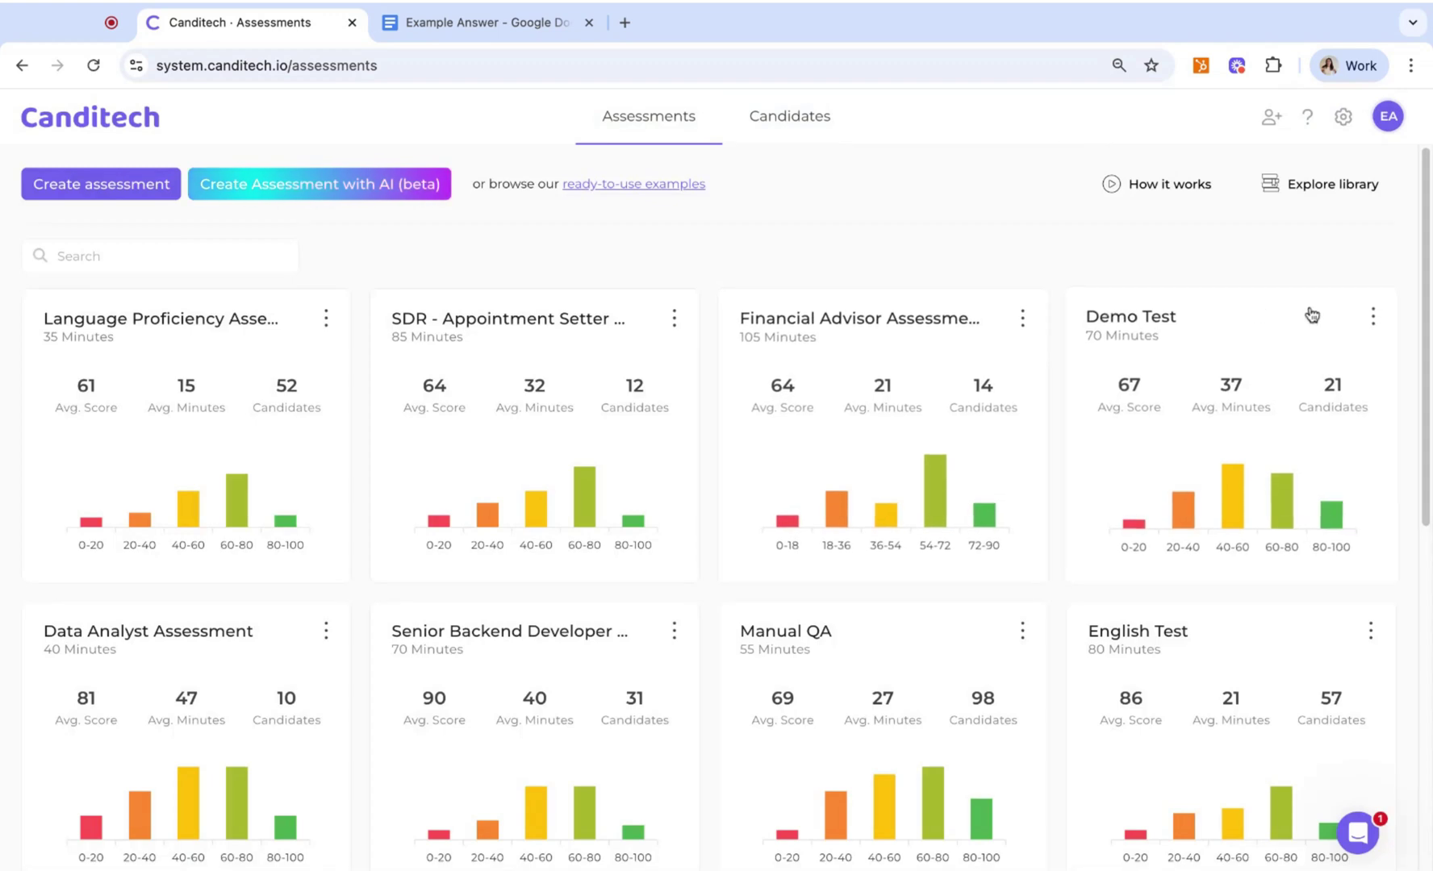
pyautogui.click(1372, 318)
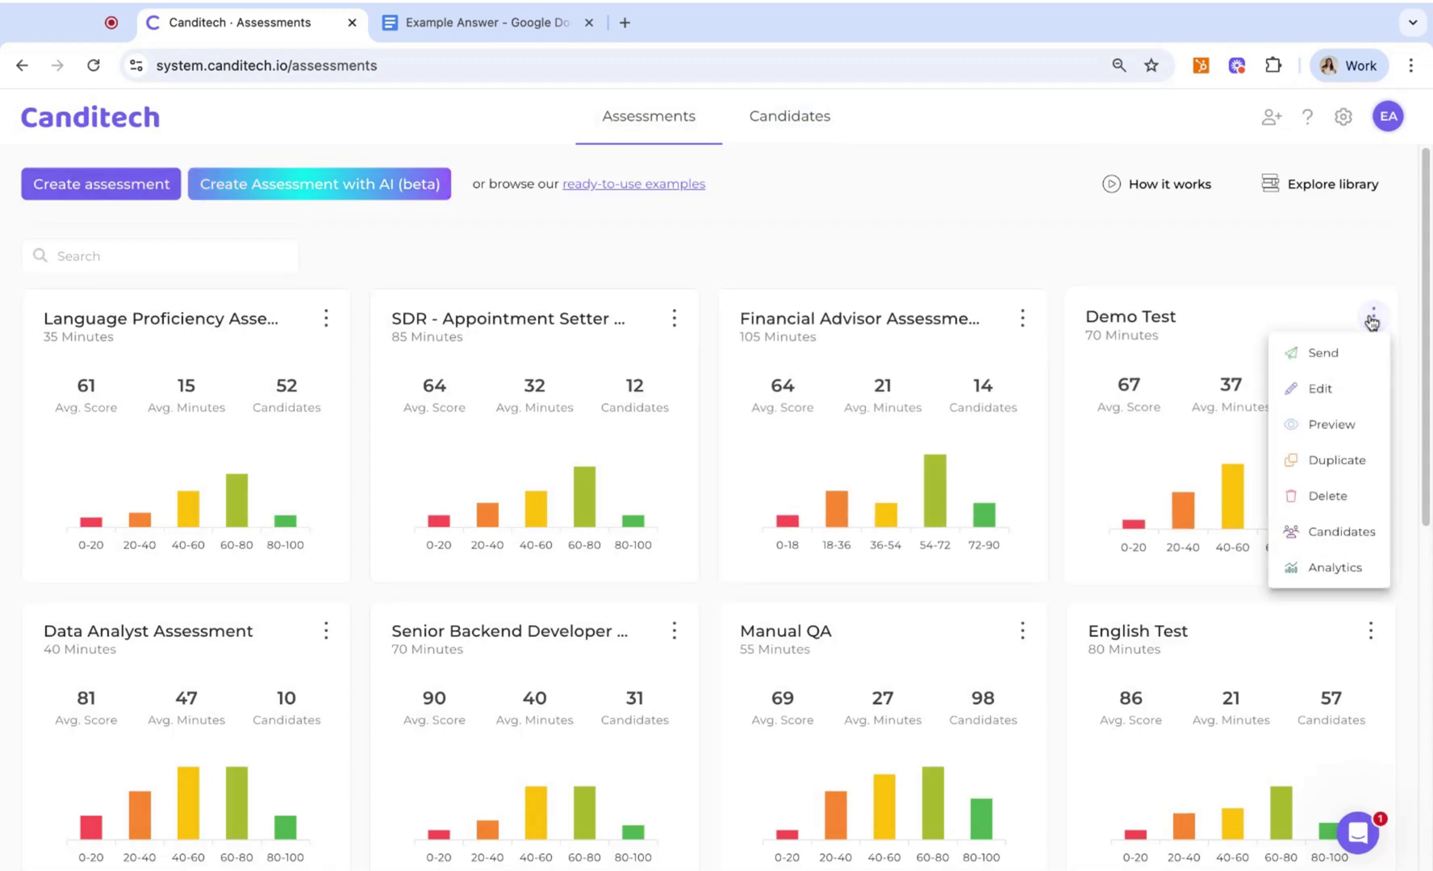
pyautogui.click(1331, 425)
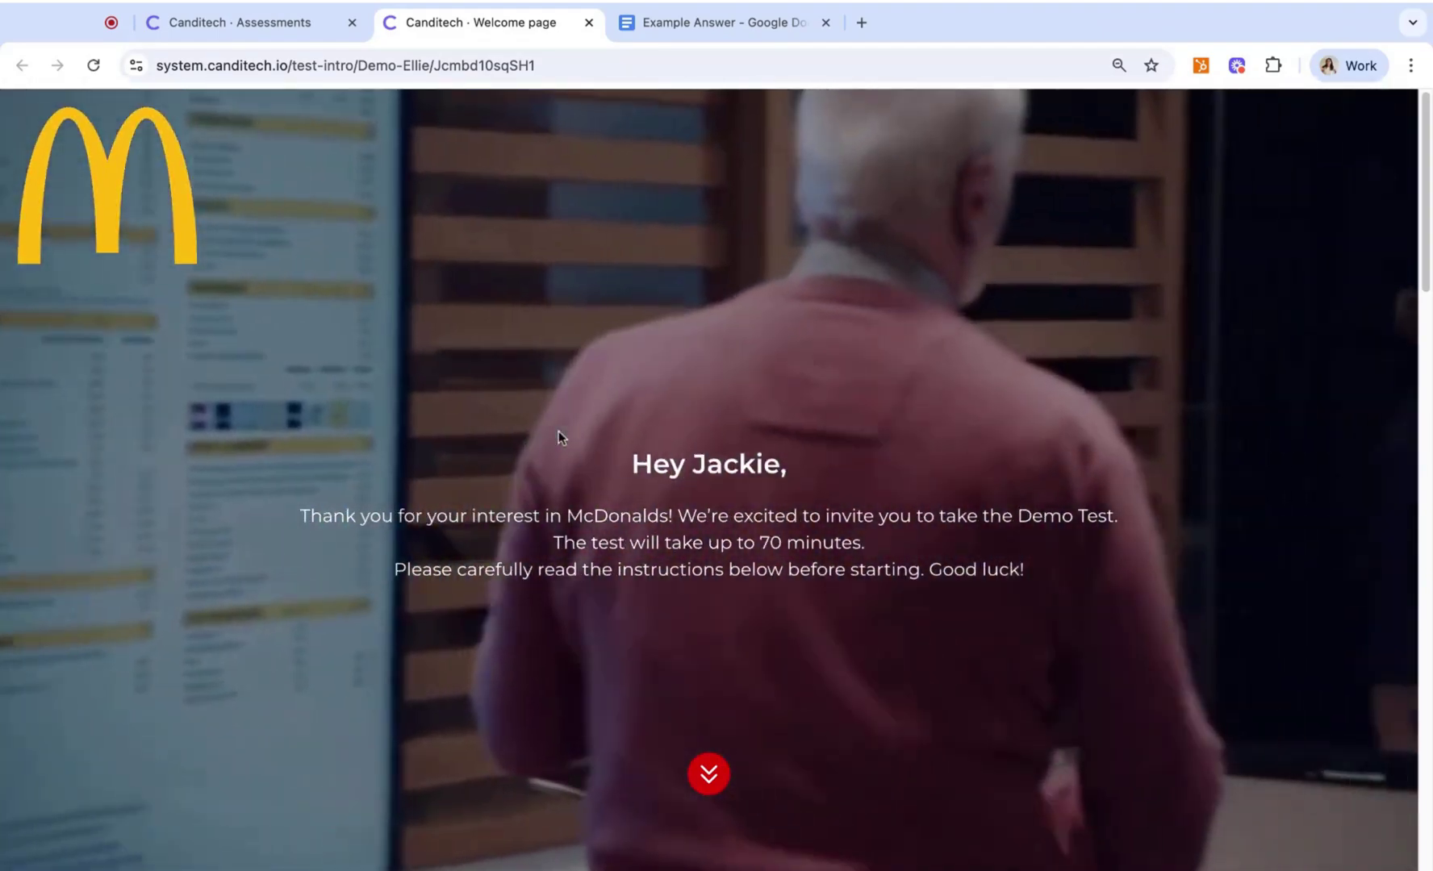
# Play the welcome page's intro video briefly and pause it at 0:03
pyautogui.scroll(-2, 558, 431)
pyautogui.scroll(-2, 558, 431)
pyautogui.scroll(-2, 442, 581)
pyautogui.scroll(-2, 442, 580)
pyautogui.scroll(-1, 442, 580)
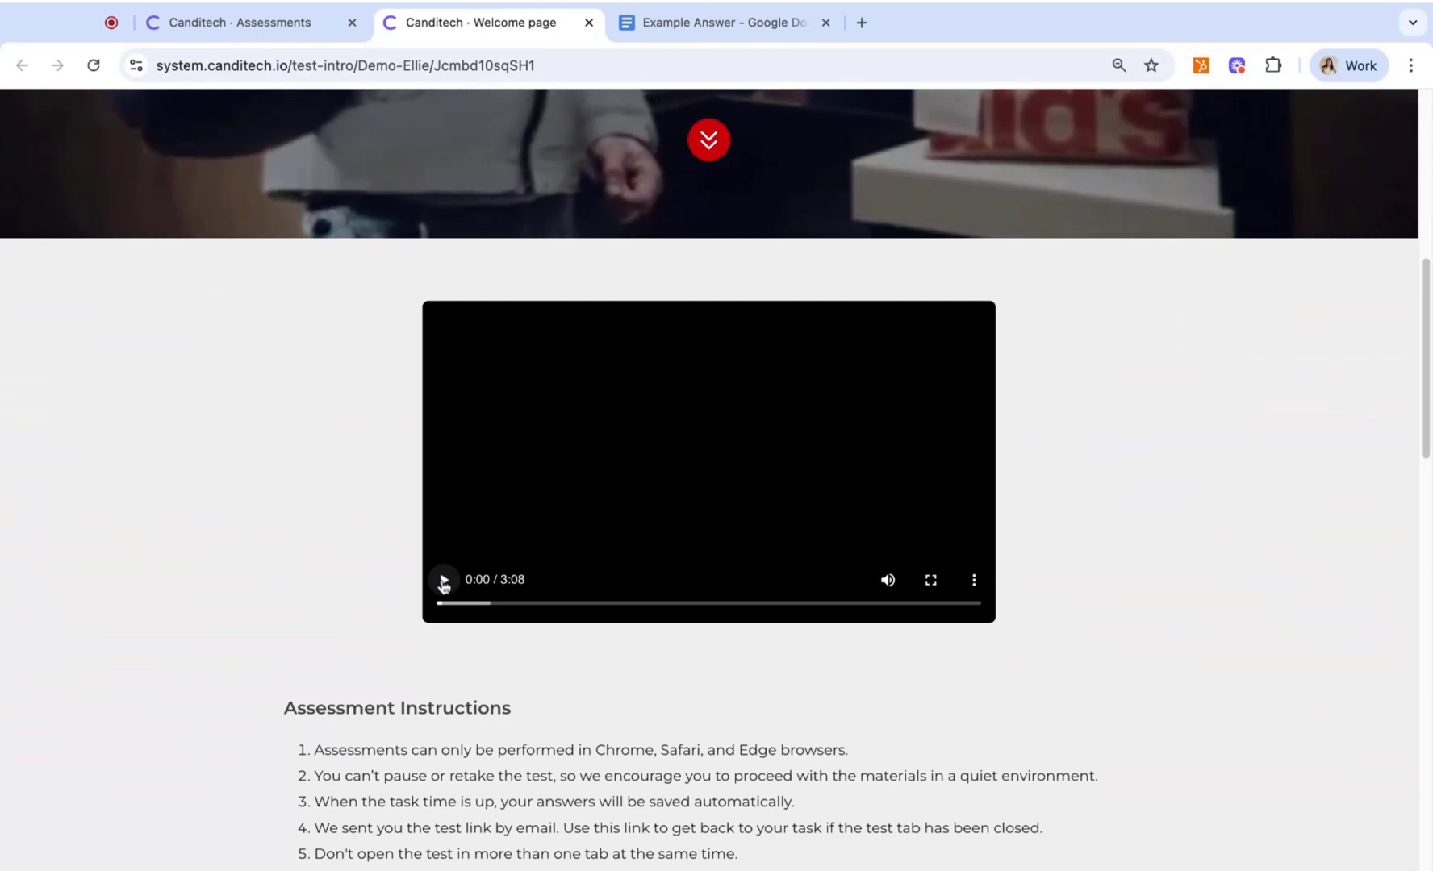
pyautogui.click(443, 581)
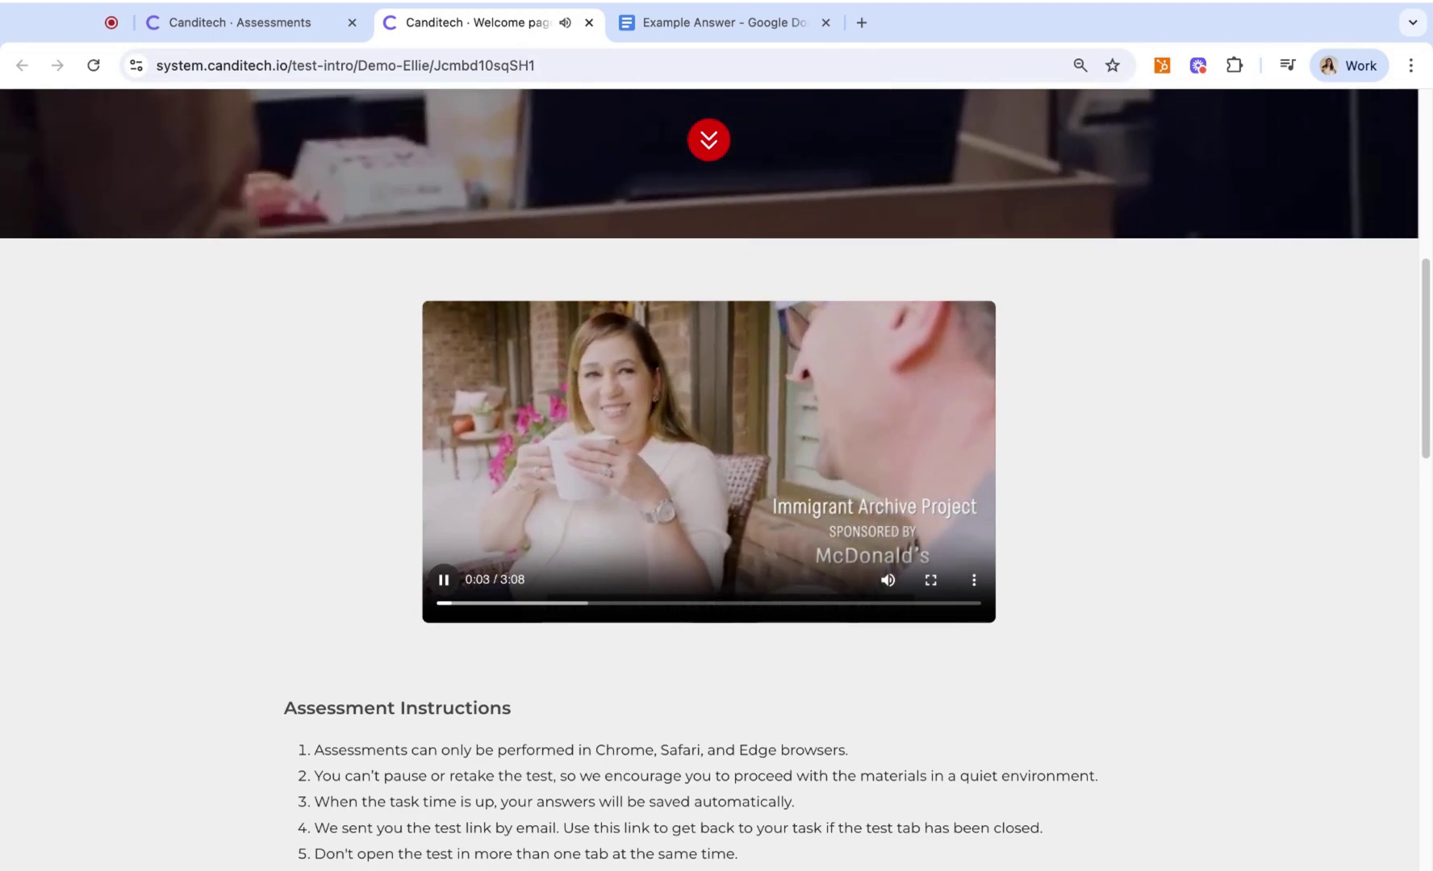
pyautogui.press('space')
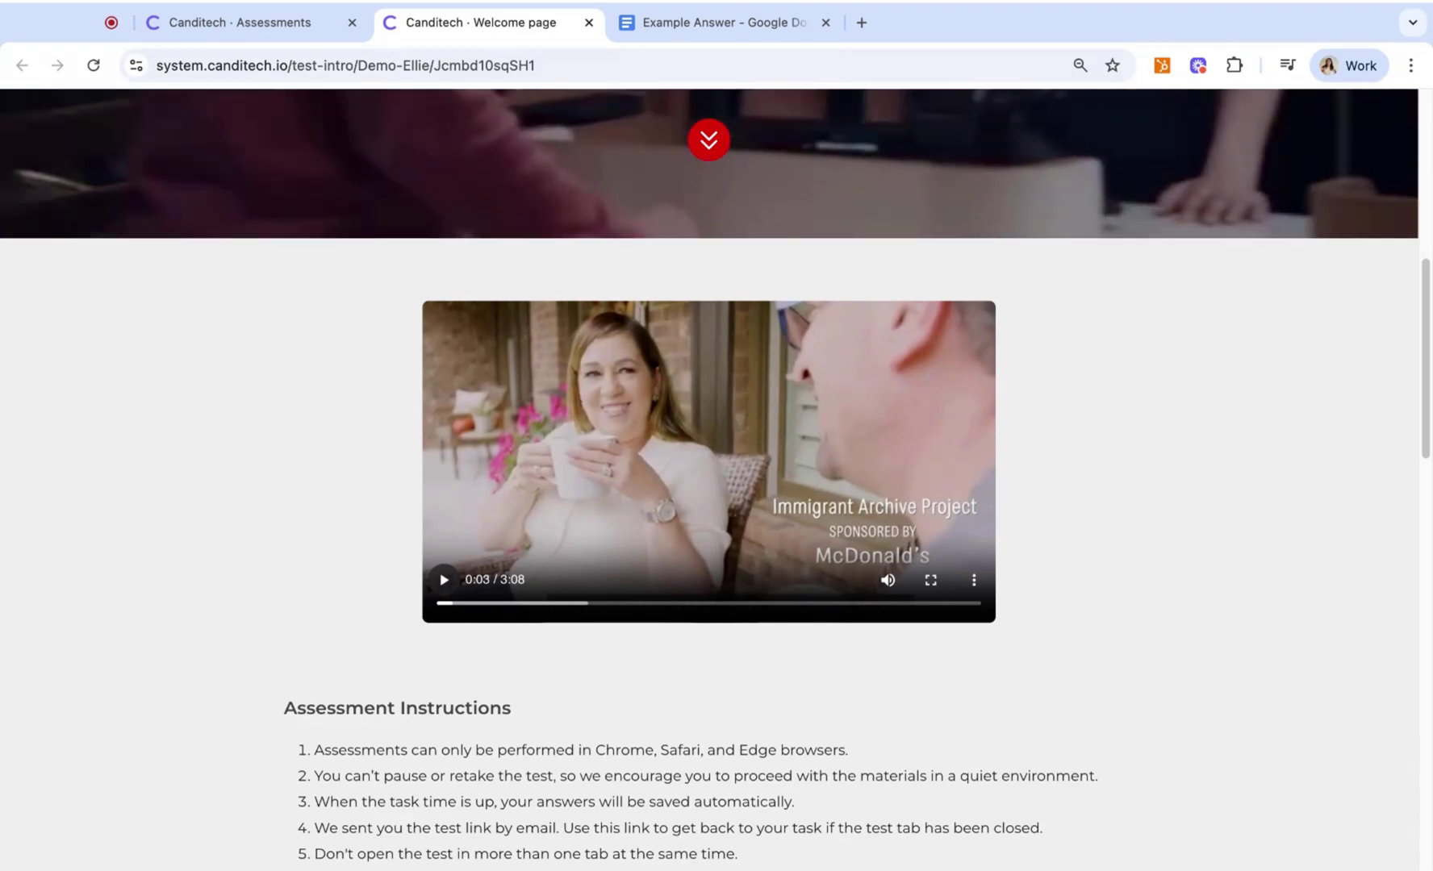
# Scroll through the proctoring instructions down to the Assessment Summary
pyautogui.scroll(-2, 198, 634)
pyautogui.scroll(-2, 202, 636)
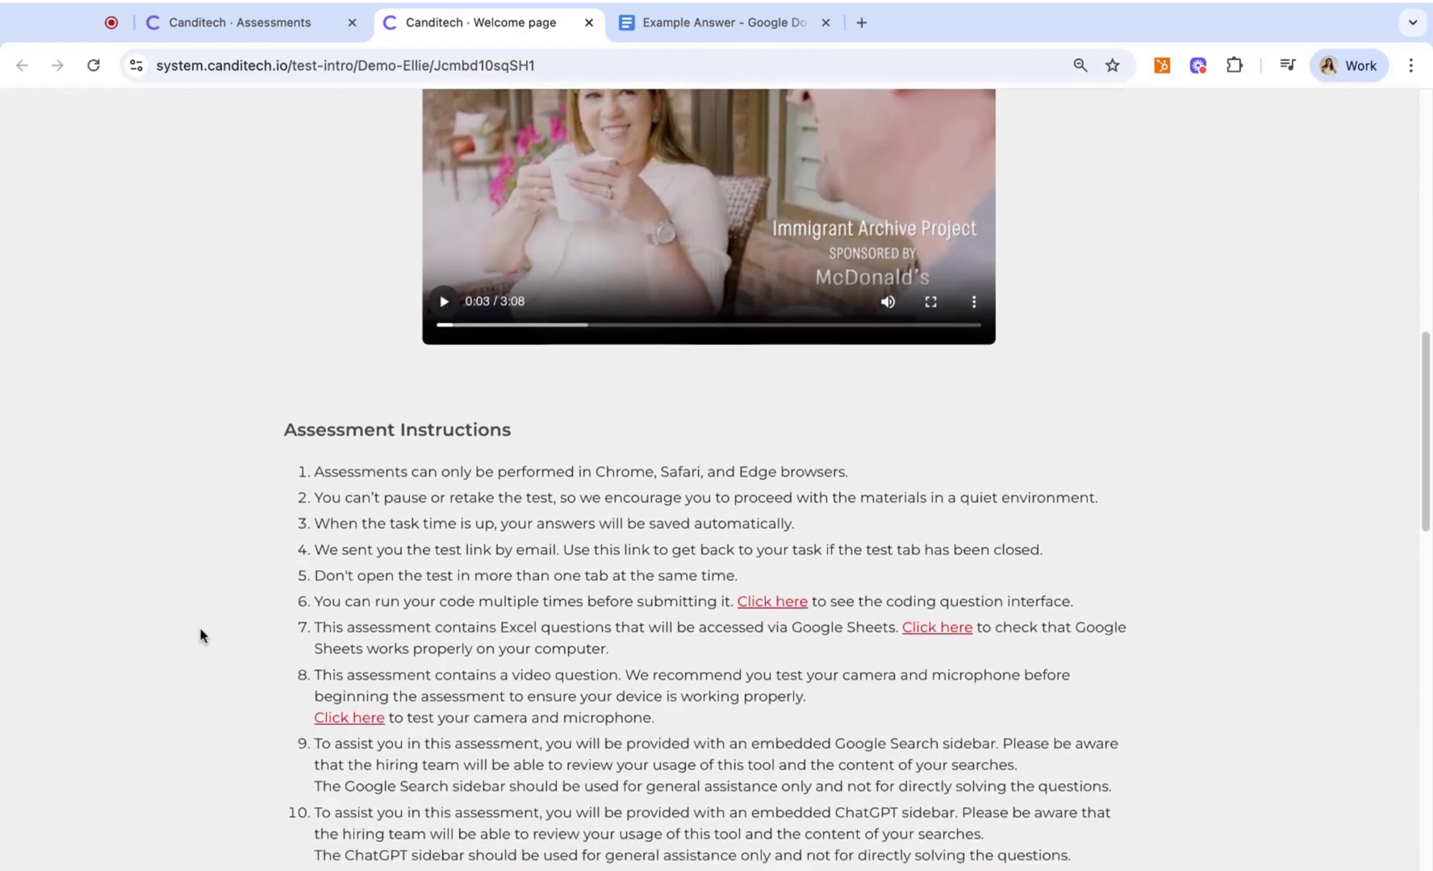
pyautogui.scroll(-3, 201, 635)
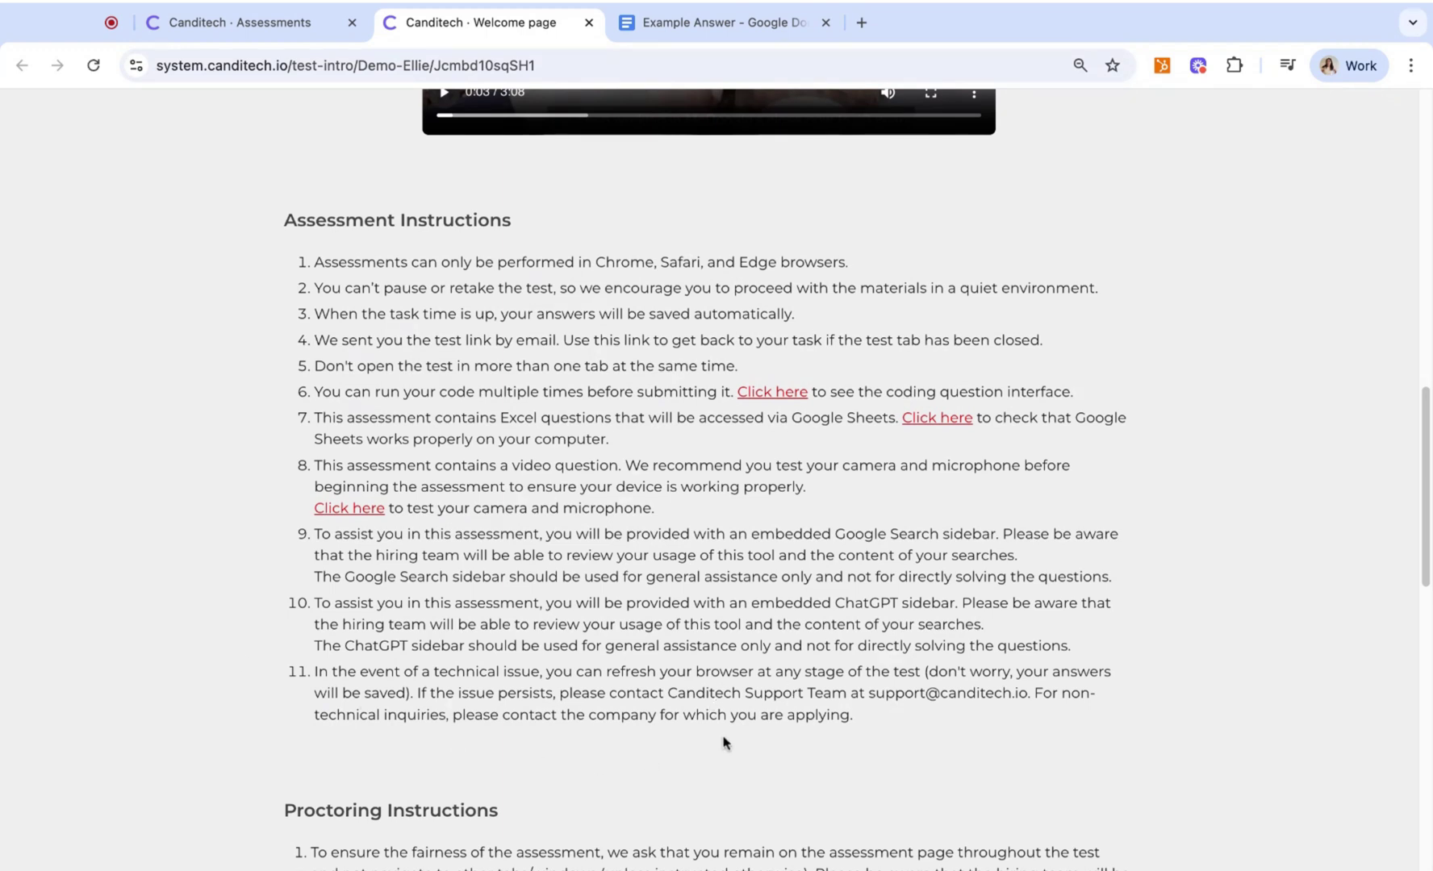
pyautogui.scroll(-6, 723, 742)
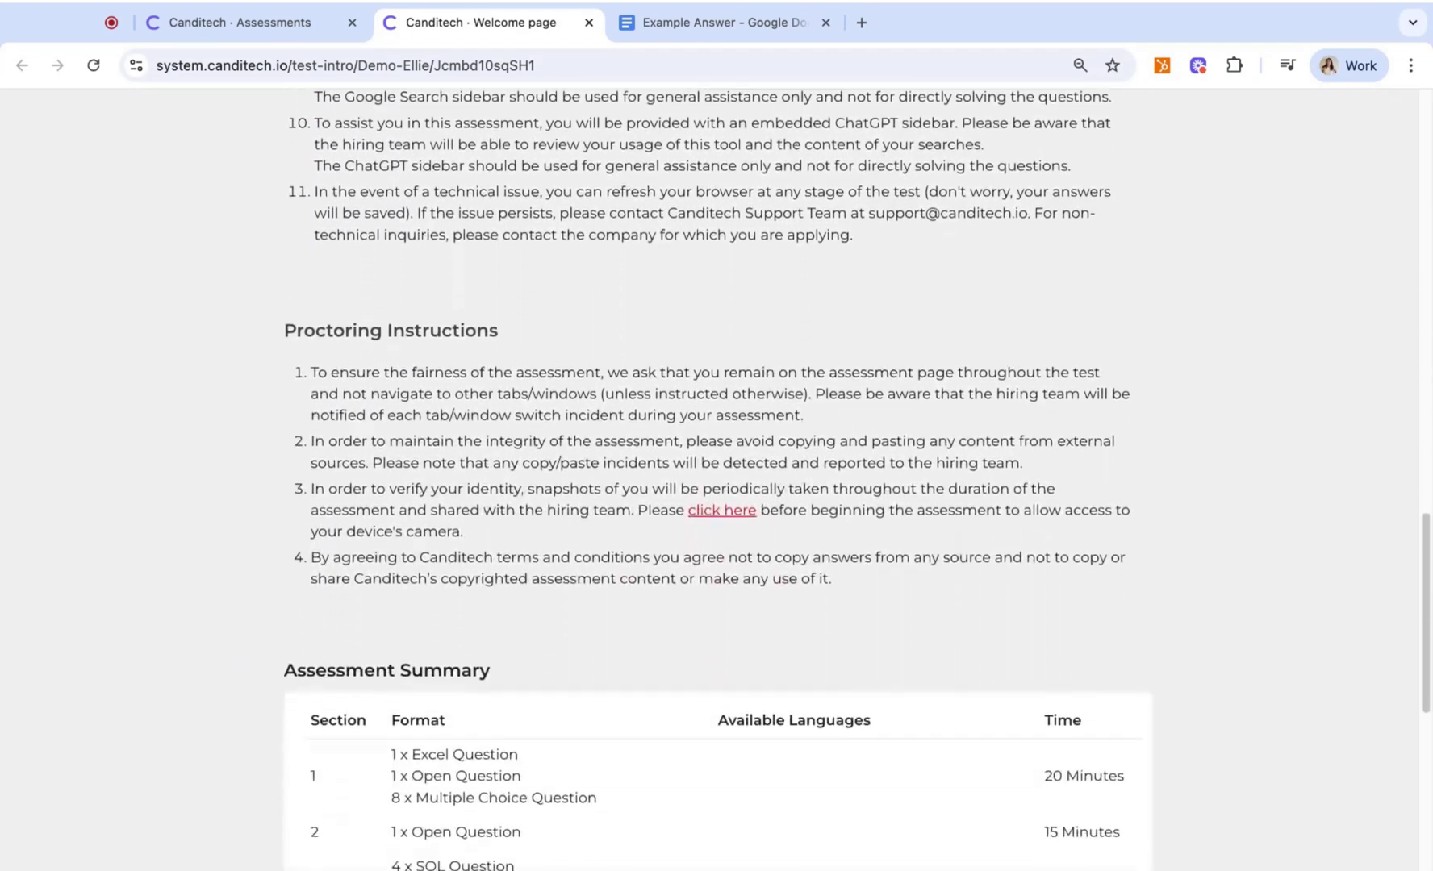
pyautogui.scroll(-1, 716, 484)
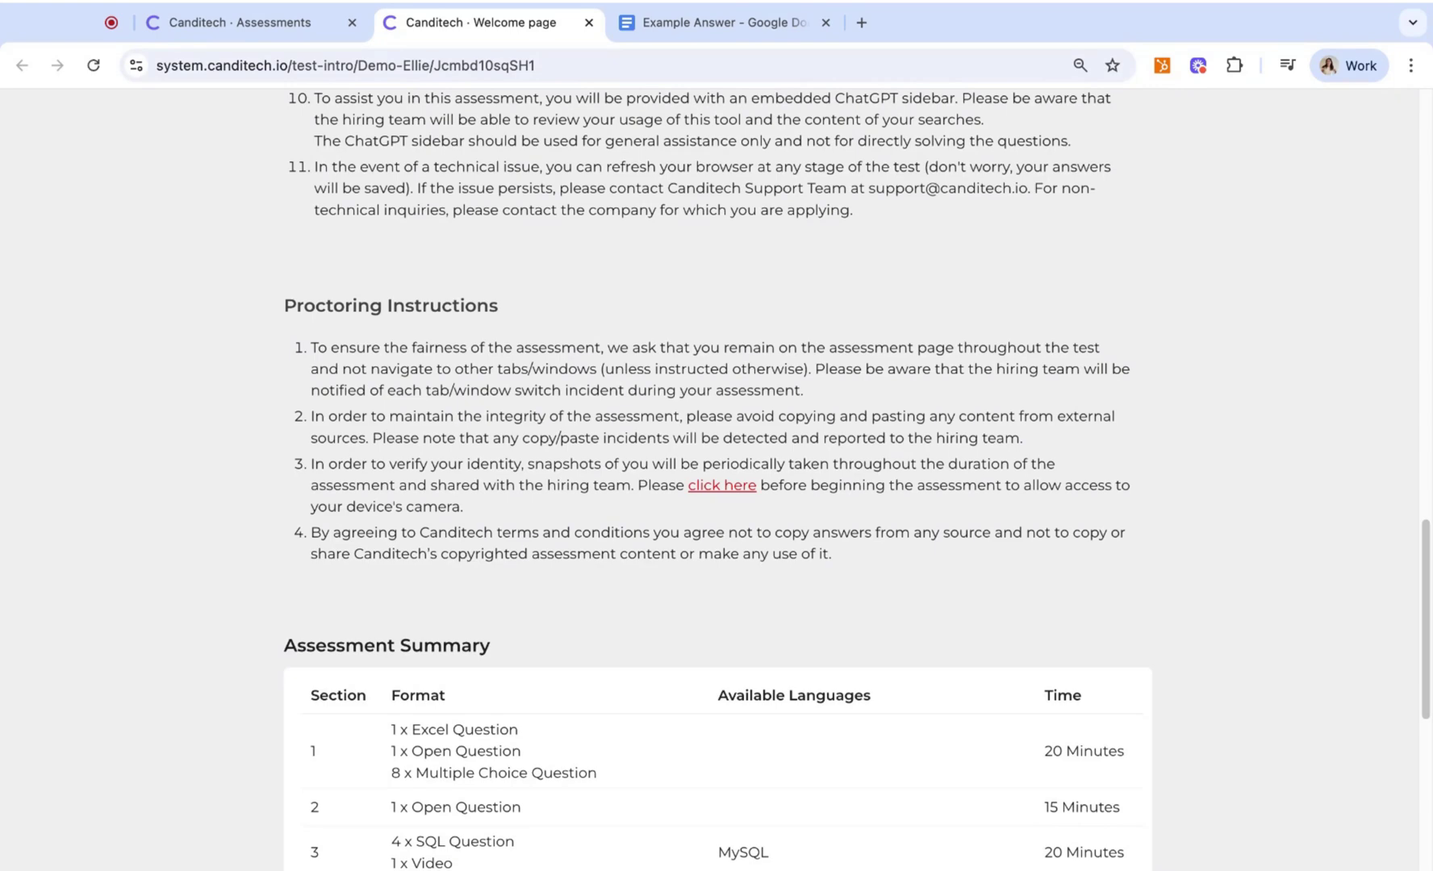
# Enable the accessibility plugin and start the test preview, allowing camera access
pyautogui.scroll(-1, 668, 619)
pyautogui.scroll(-2, 668, 620)
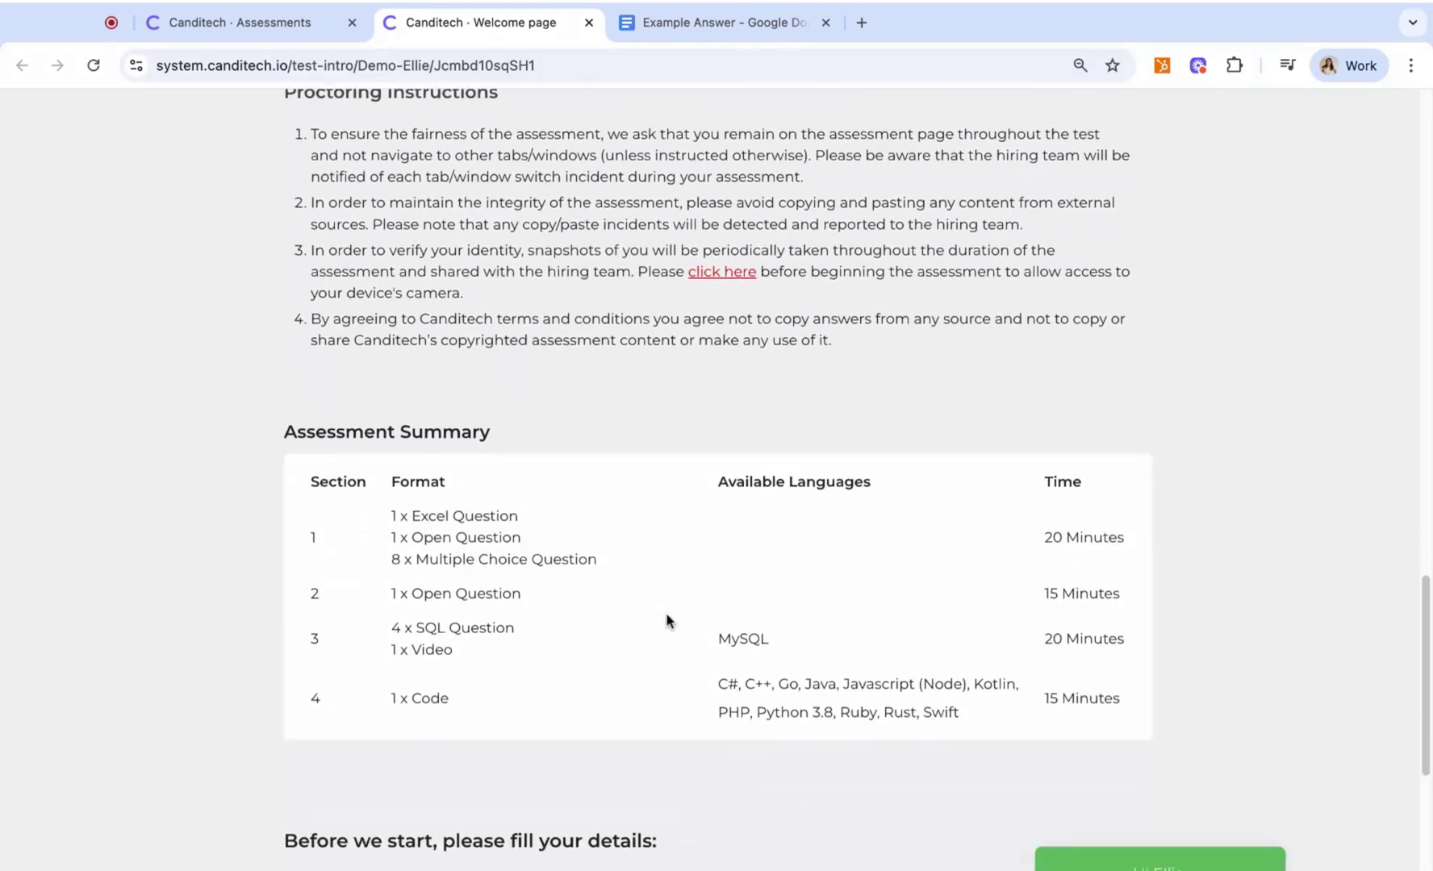
pyautogui.scroll(-2, 668, 620)
pyautogui.scroll(-1, 668, 620)
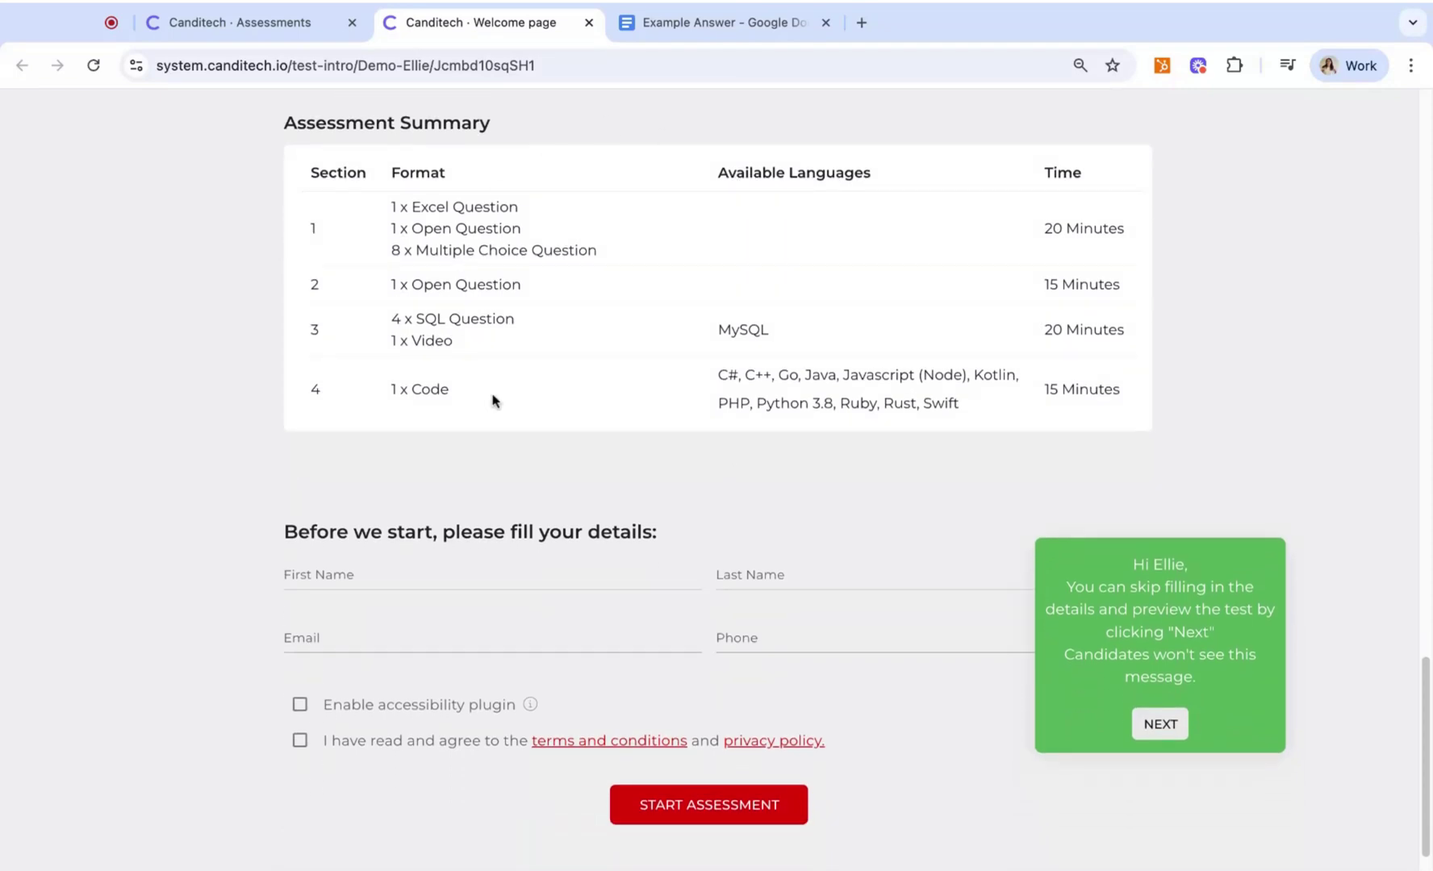
pyautogui.click(385, 706)
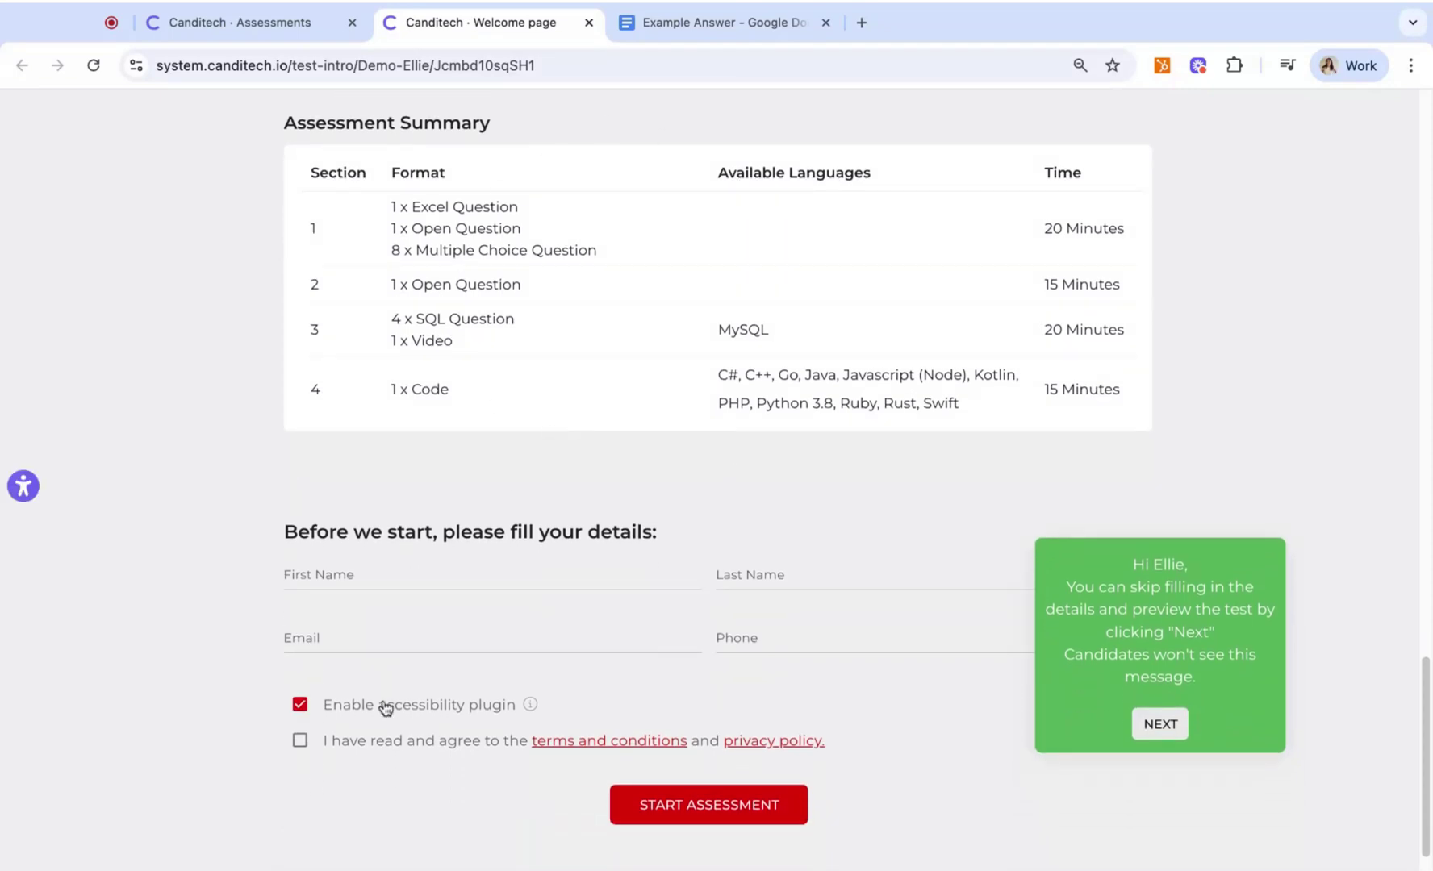
pyautogui.click(1164, 734)
pyautogui.click(913, 663)
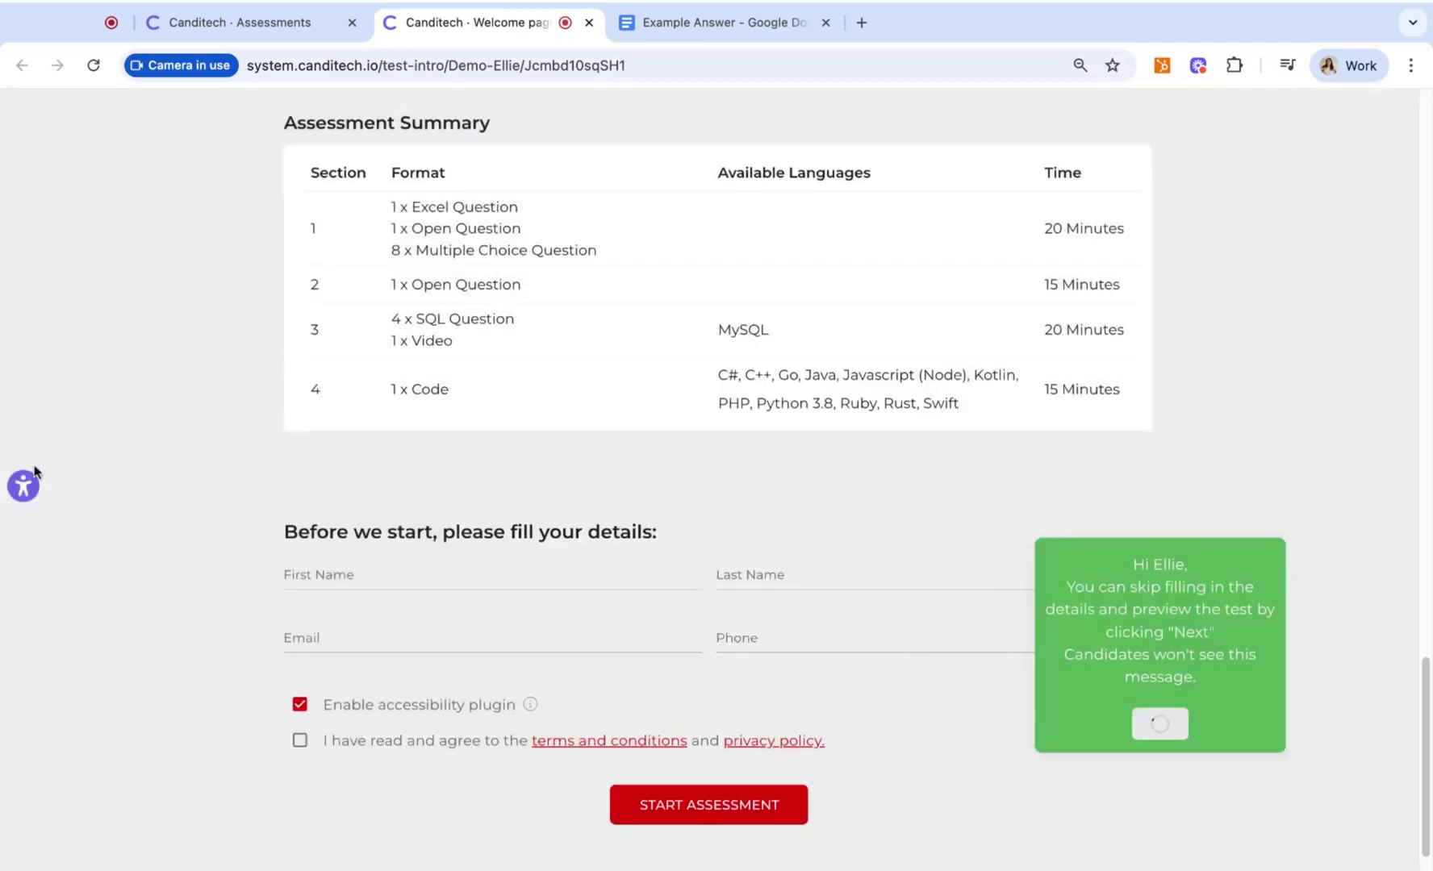
# Browse the accessibility panel's Accessibility Profiles and ADHD tools, then close it
pyautogui.click(25, 486)
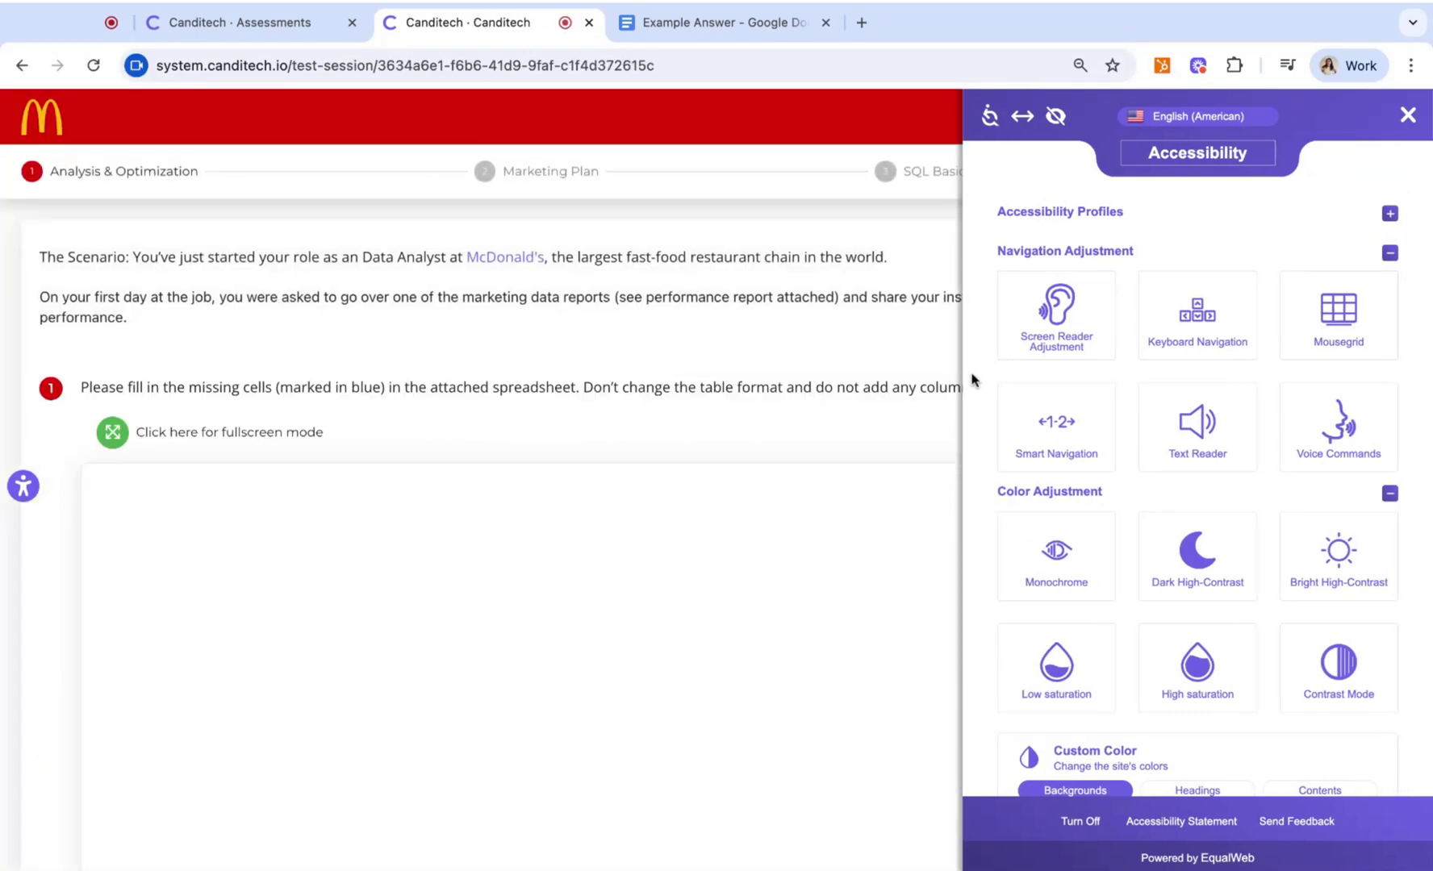
pyautogui.scroll(-5, 1192, 503)
pyautogui.scroll(-2, 1124, 585)
pyautogui.scroll(6, 1124, 585)
pyautogui.click(1083, 213)
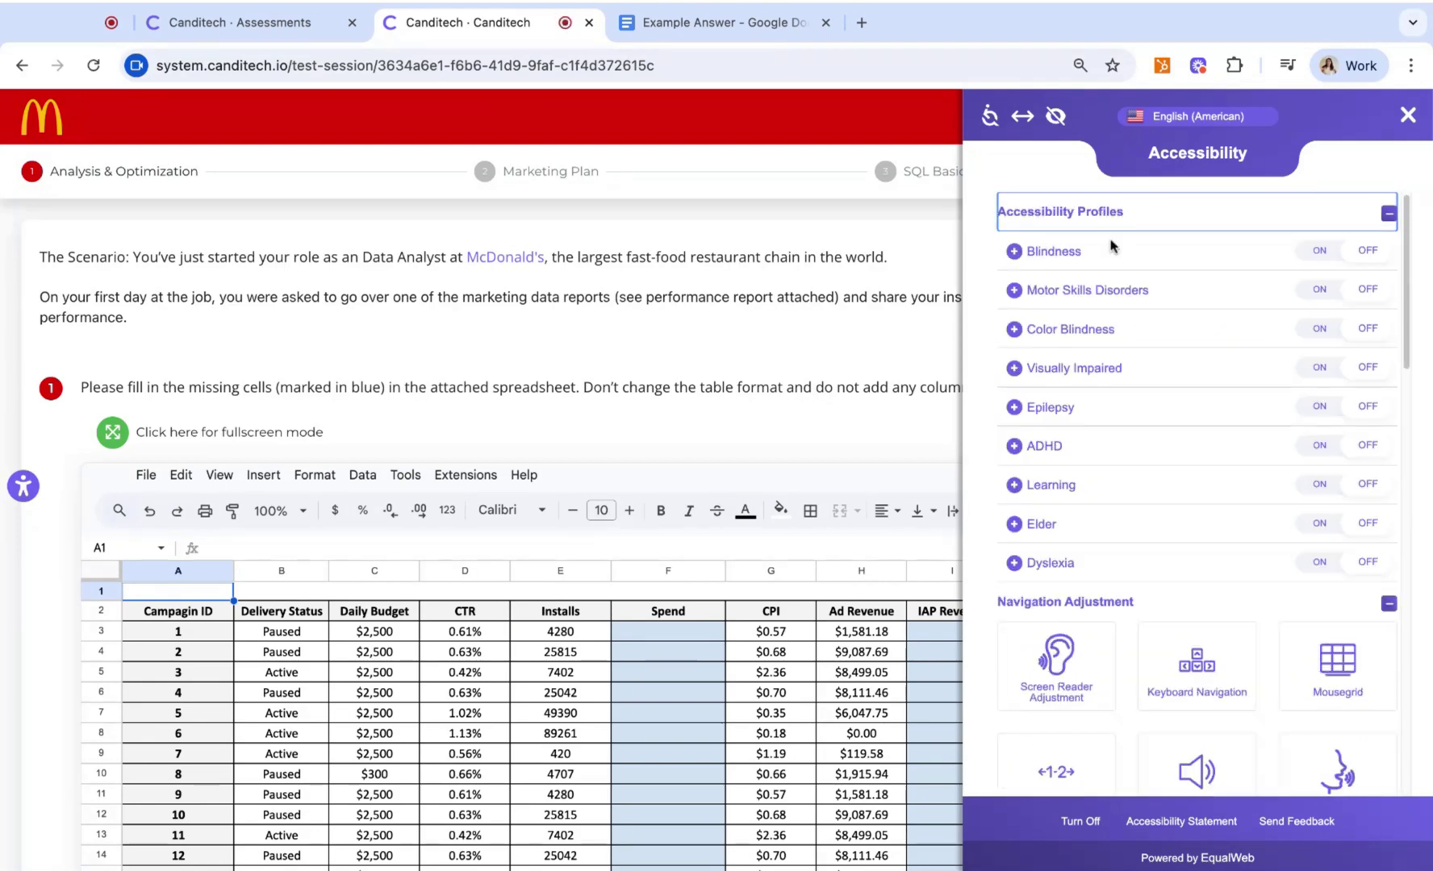
pyautogui.click(1090, 449)
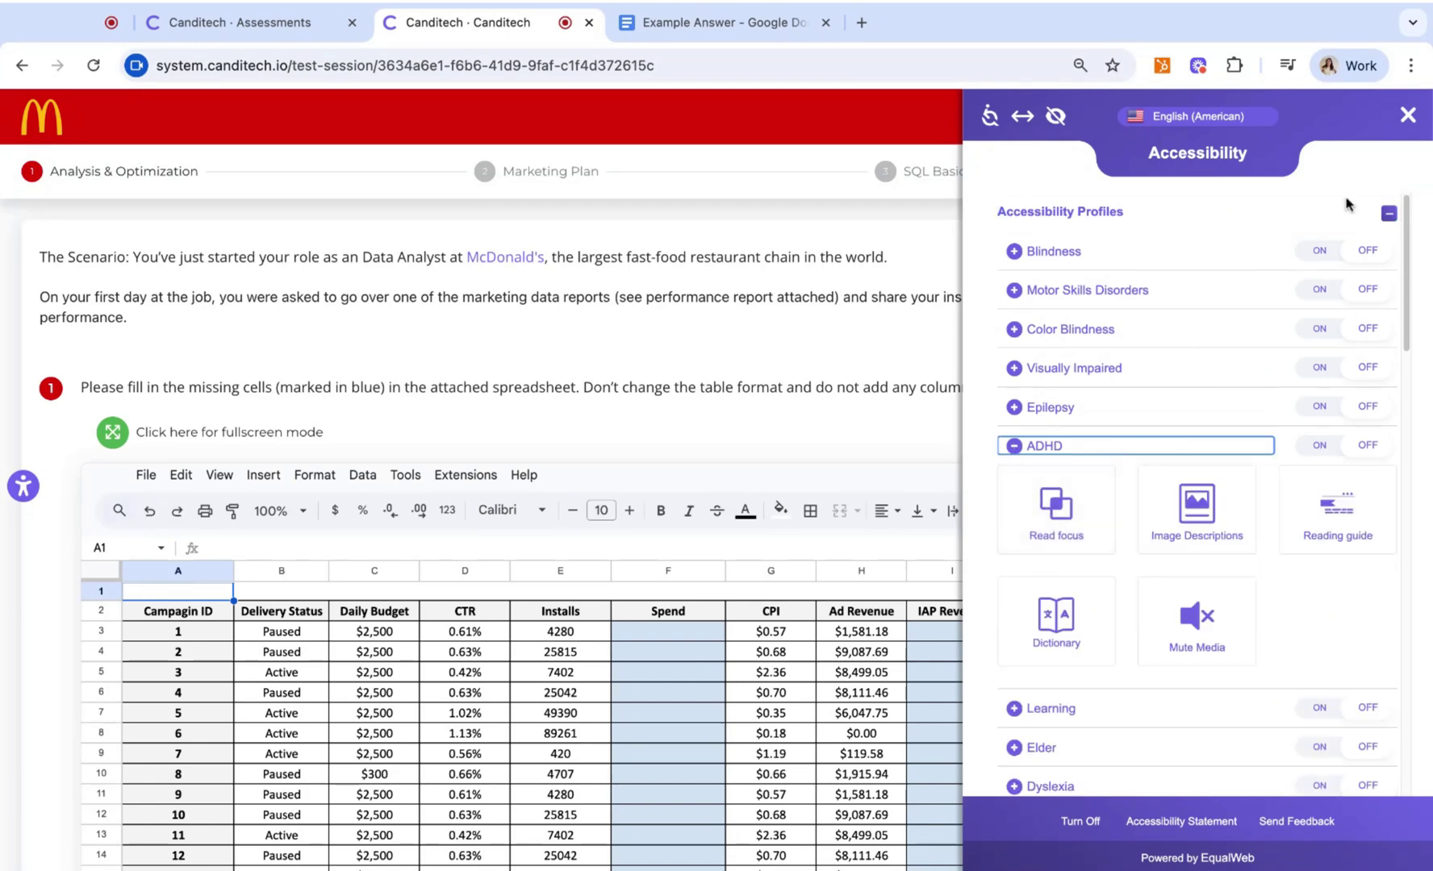
pyautogui.click(1406, 117)
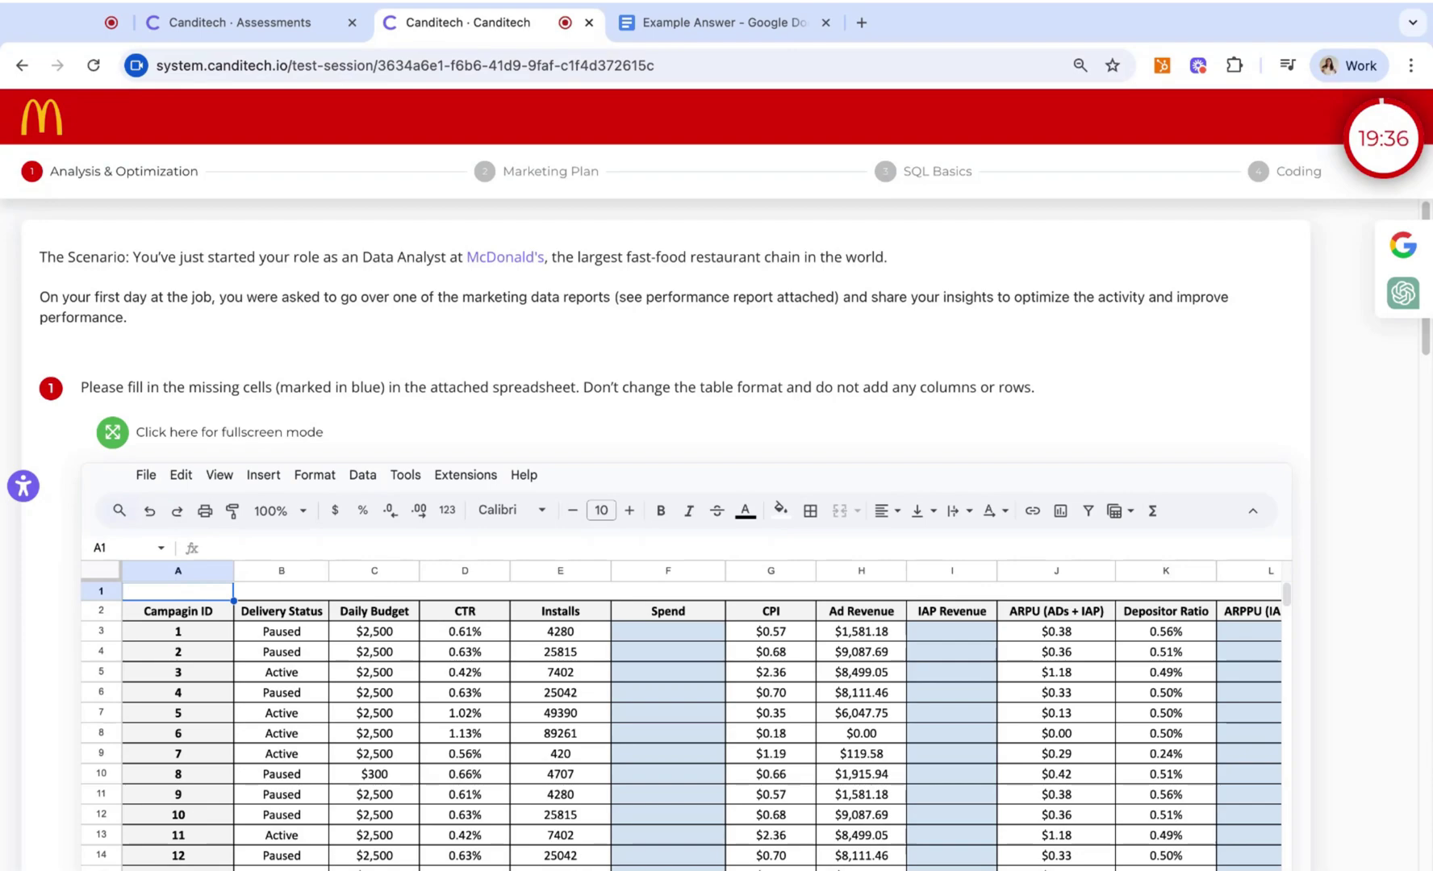
# Set Spend in F3 to =E3*G3 (installs times CPI) and fill it down the column
pyautogui.scroll(-1, 1127, 402)
pyautogui.scroll(-3, 1127, 402)
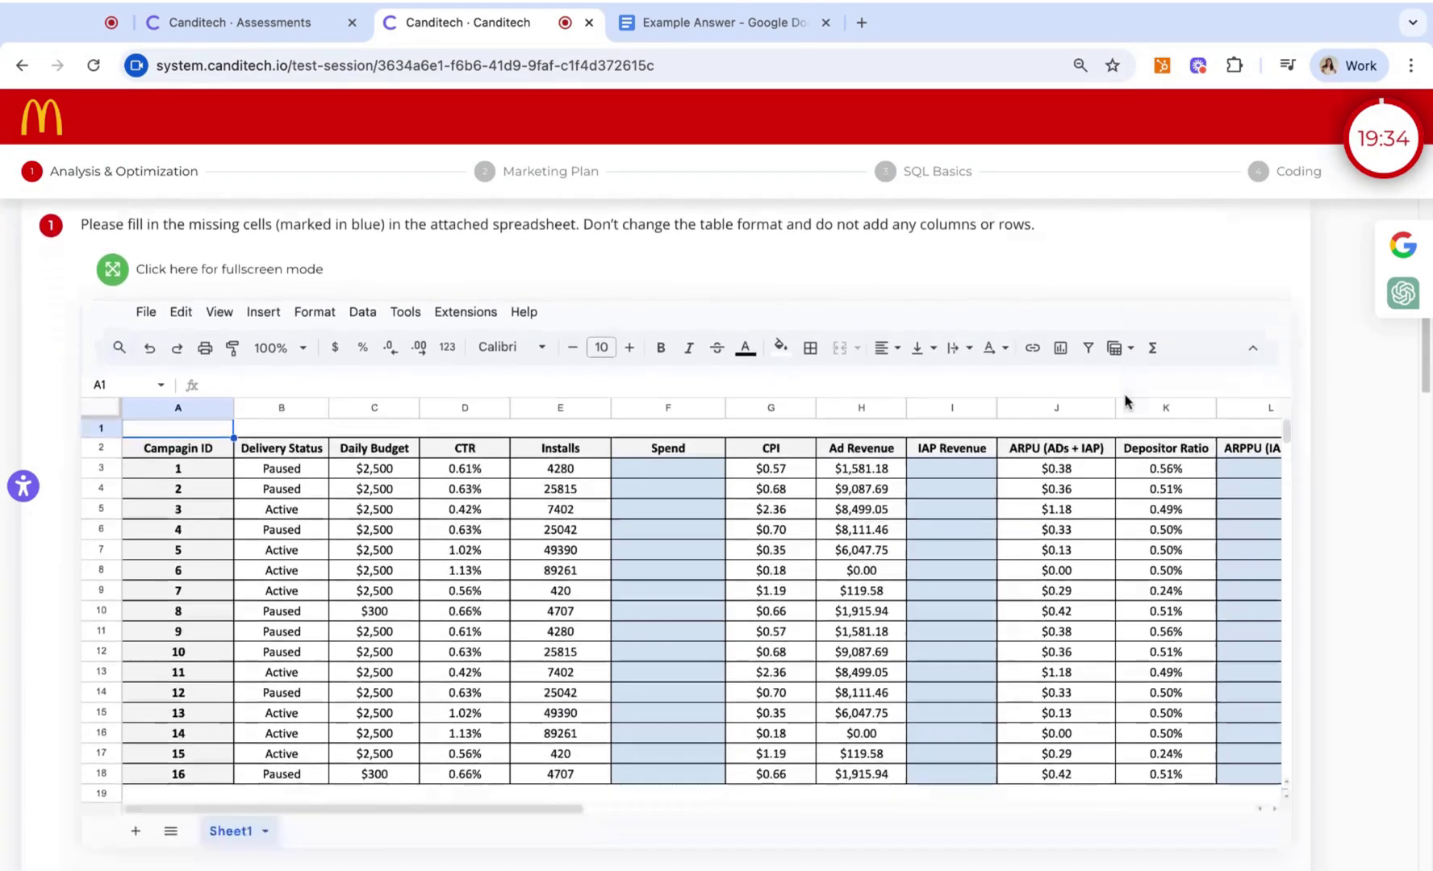
pyautogui.click(690, 431)
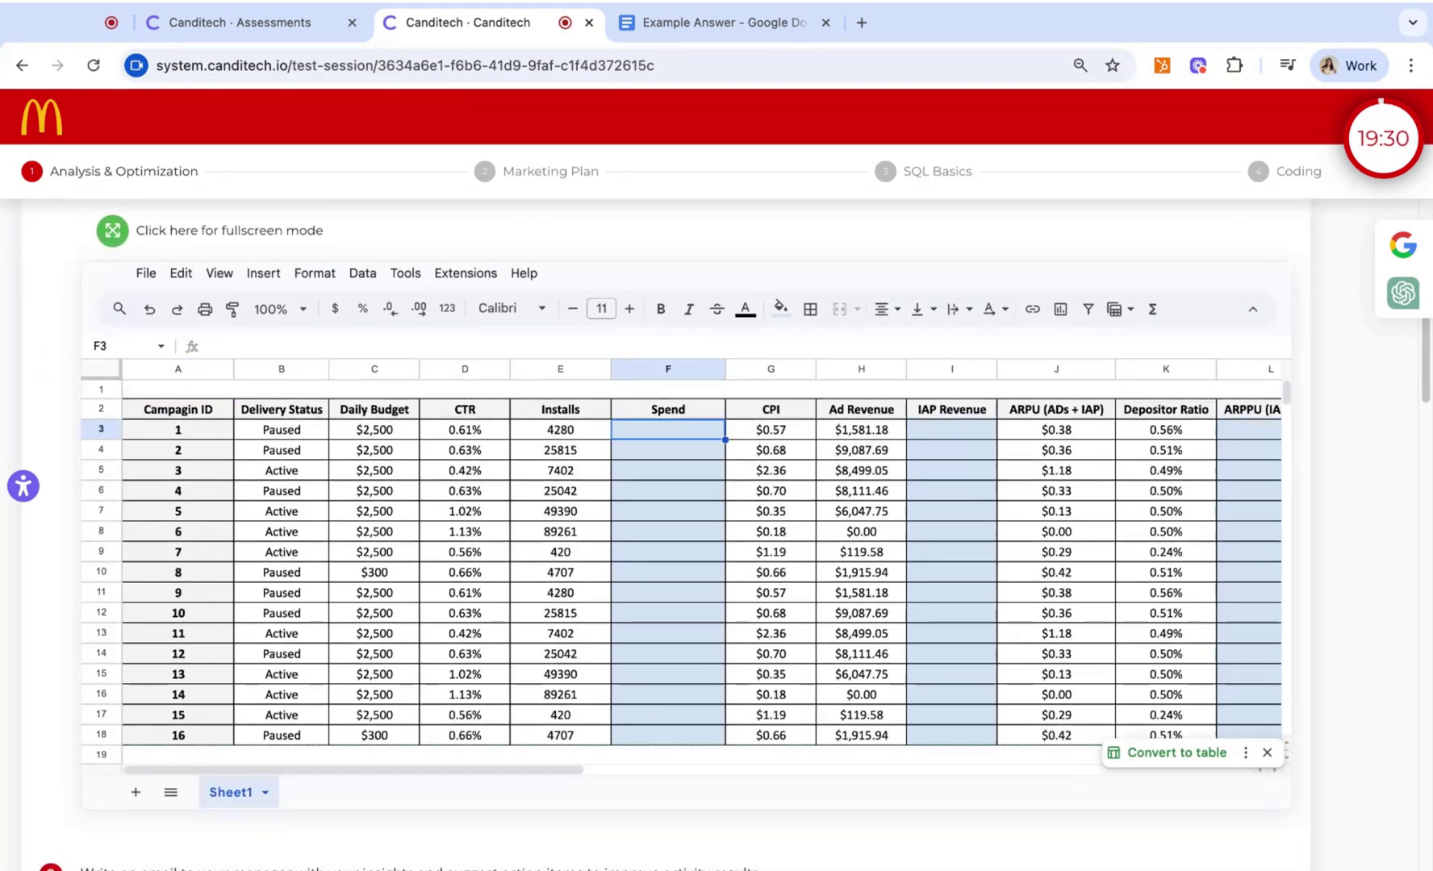
pyautogui.write('=')
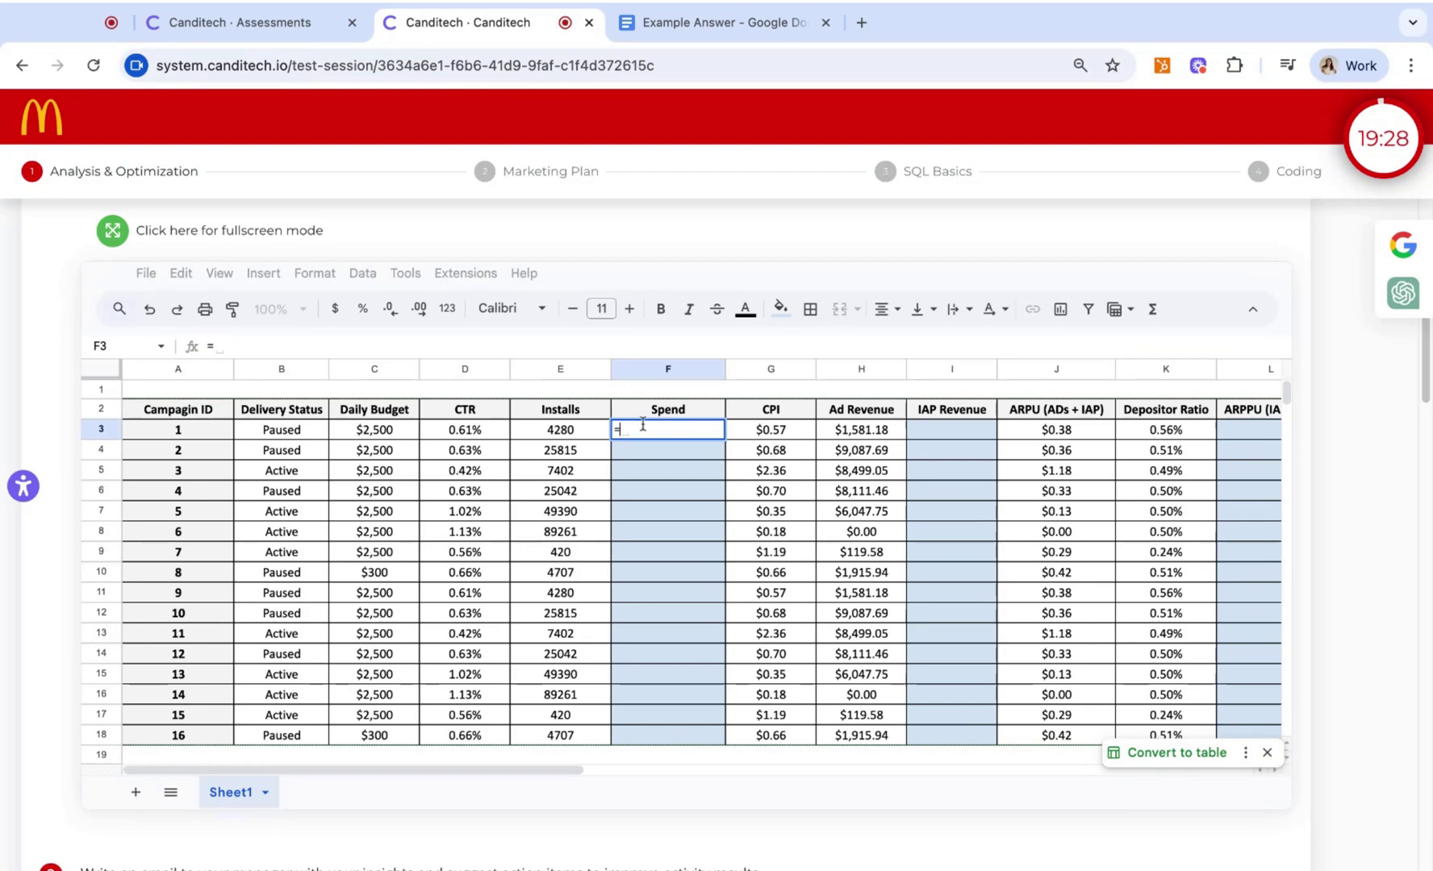
pyautogui.click(575, 432)
pyautogui.write('*')
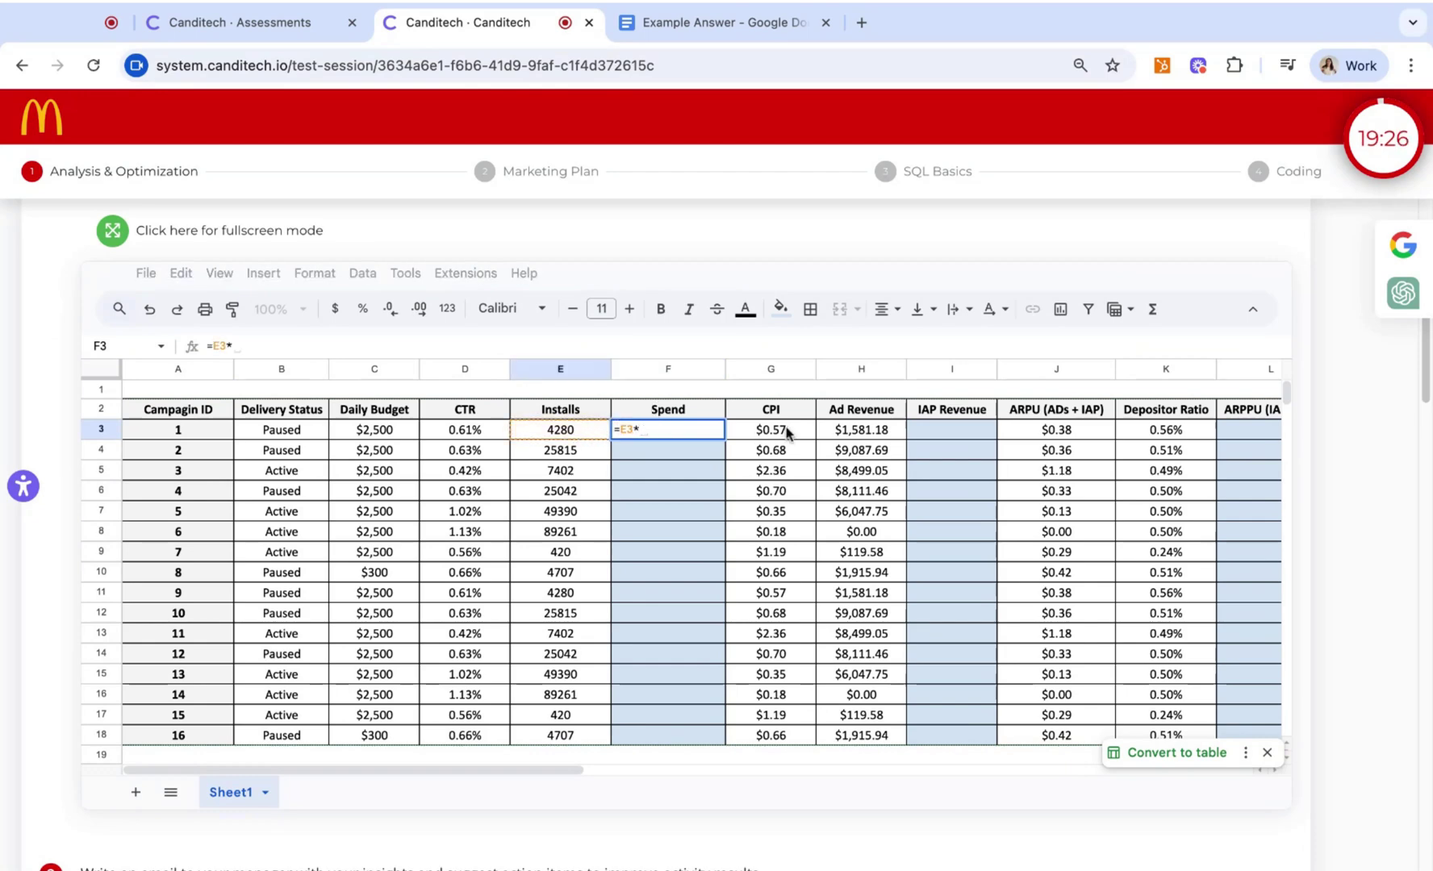
pyautogui.click(785, 432)
pyautogui.press('Return')
pyautogui.click(742, 562)
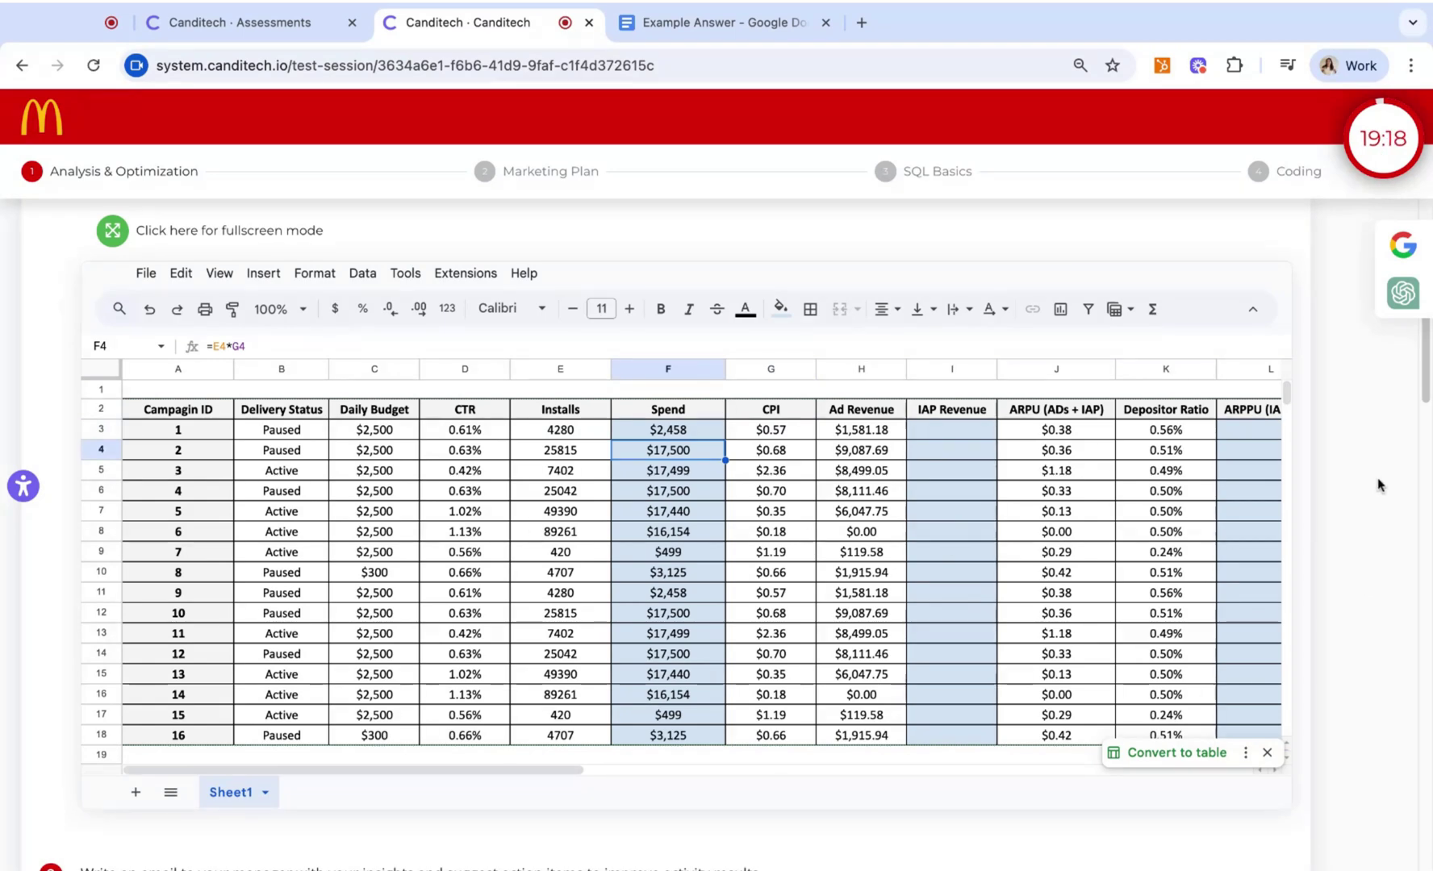
pyautogui.scroll(-5, 1377, 479)
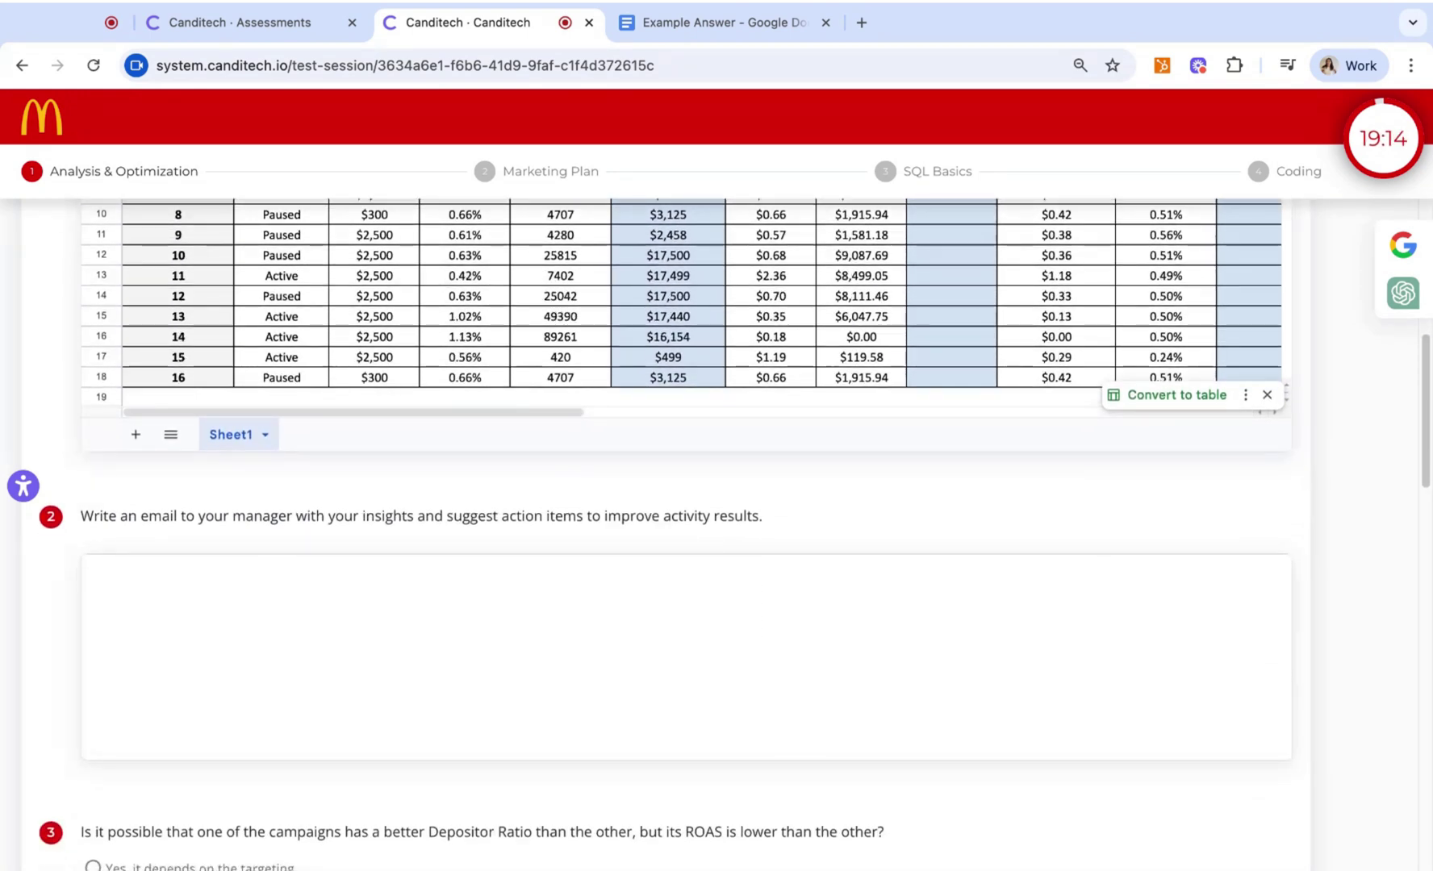
# Type a few opening words in the email answer, then switch to the Example Answer Google Doc
pyautogui.click(831, 577)
pyautogui.write('I think')
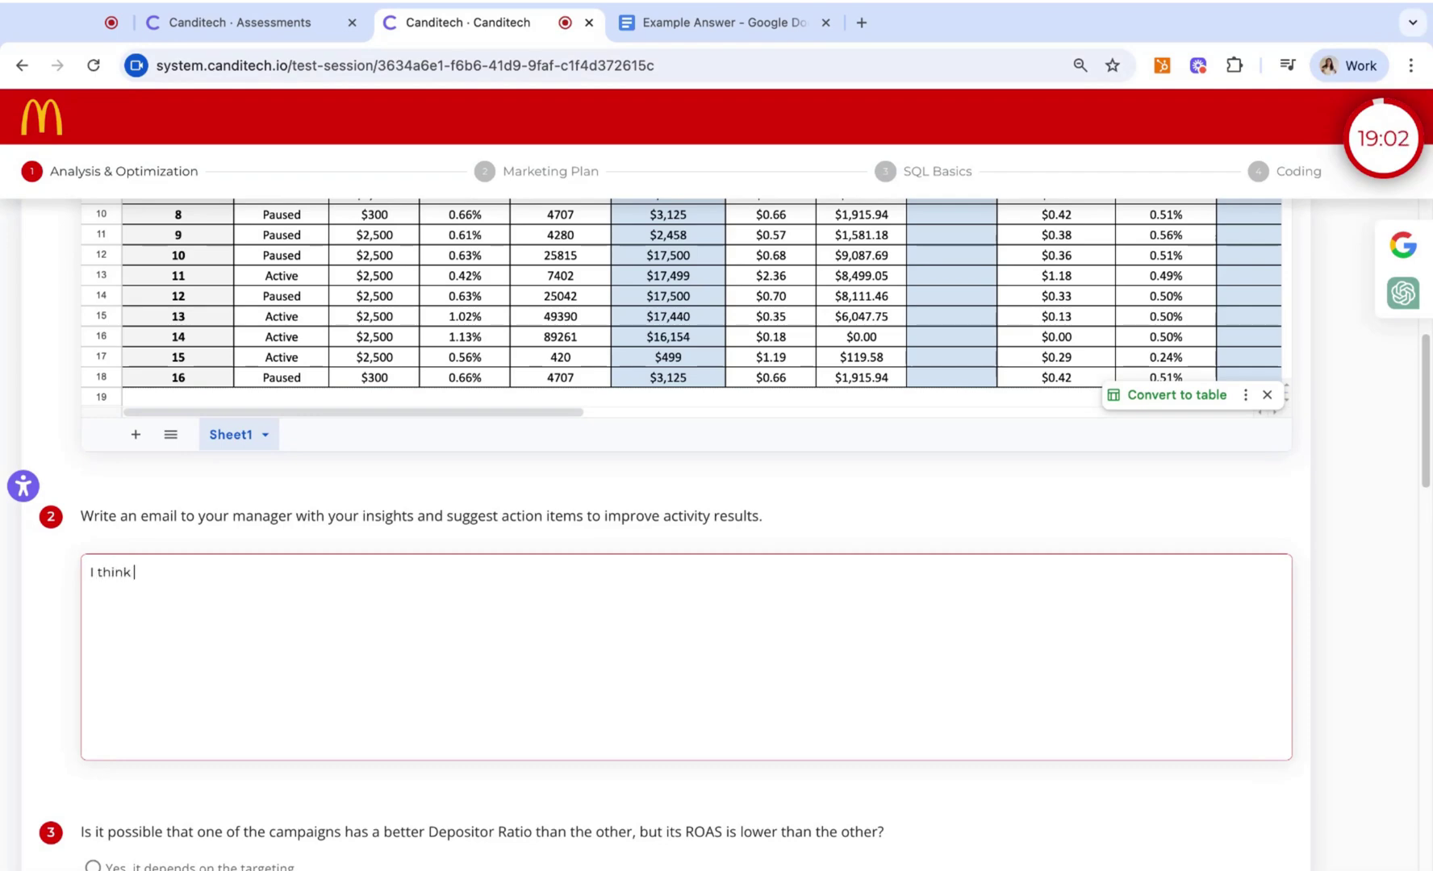
pyautogui.write('a b, c,')
pyautogui.click(755, 31)
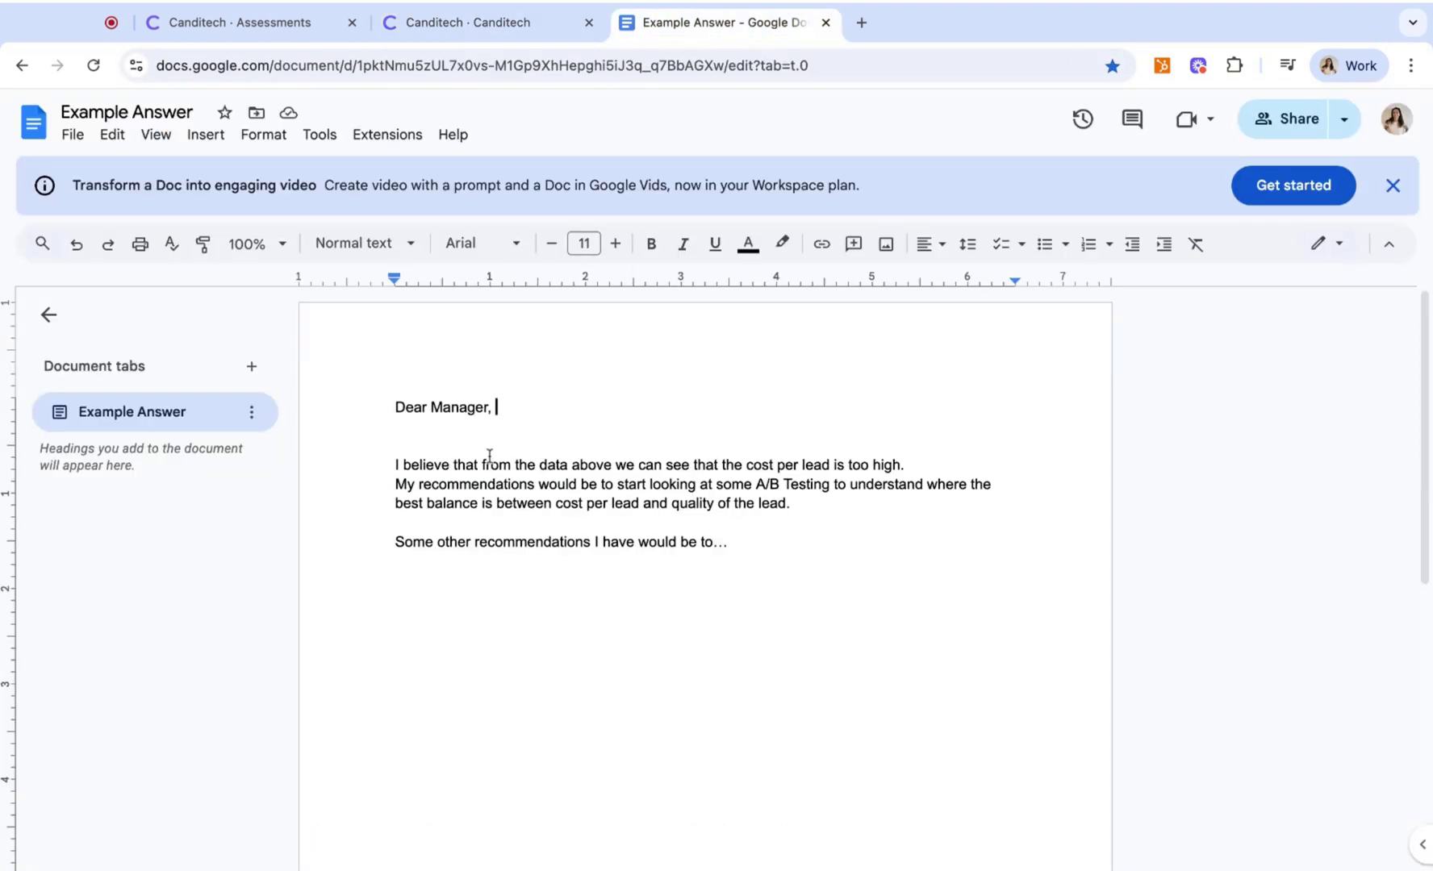
# Select the whole Example Answer letter and return to the Canditech assessment tab
pyautogui.hotkey('ctrl', 'a')
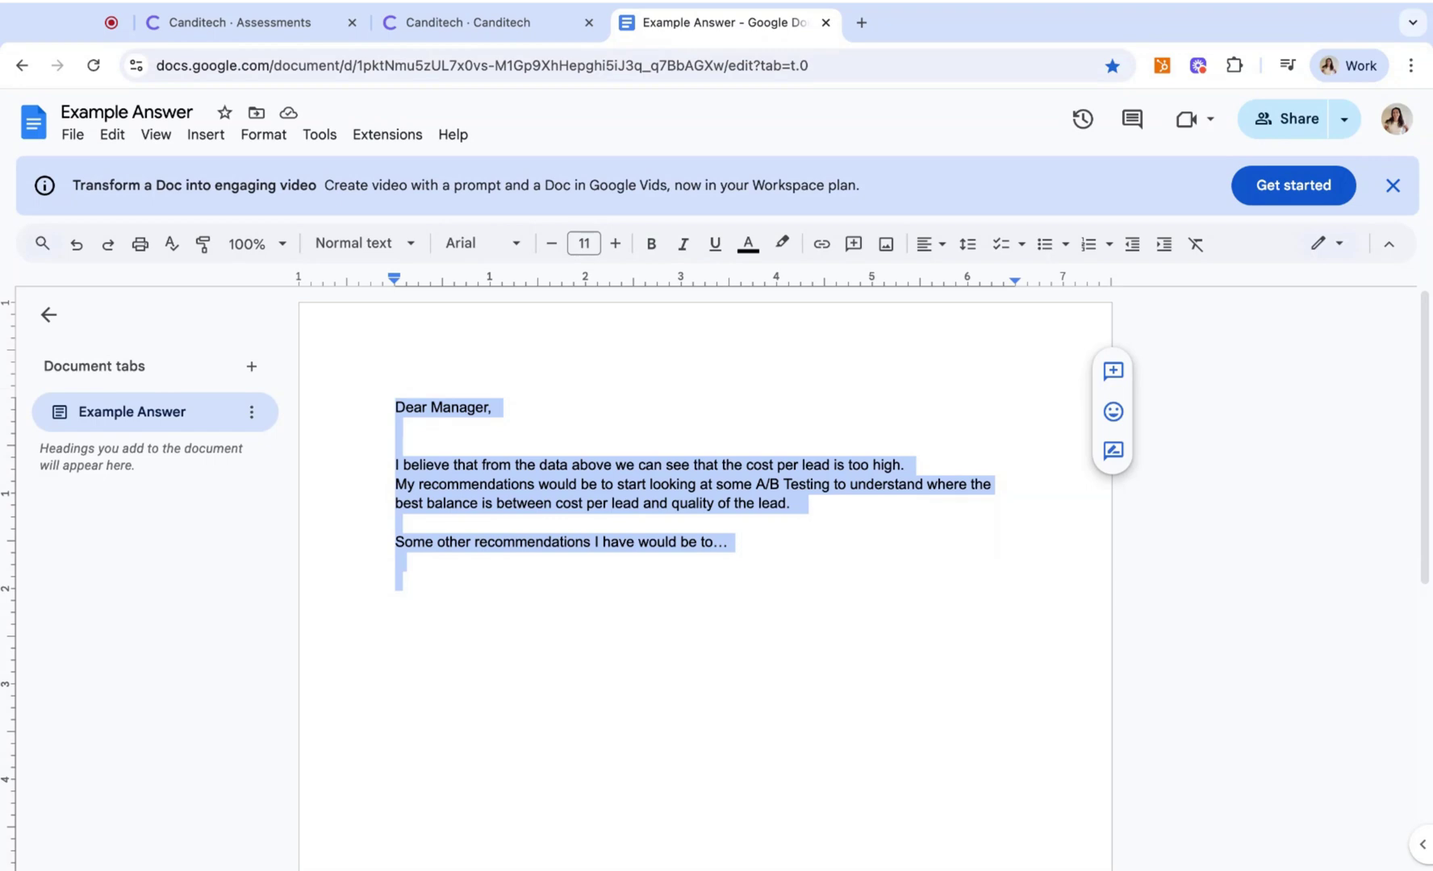
pyautogui.click(498, 31)
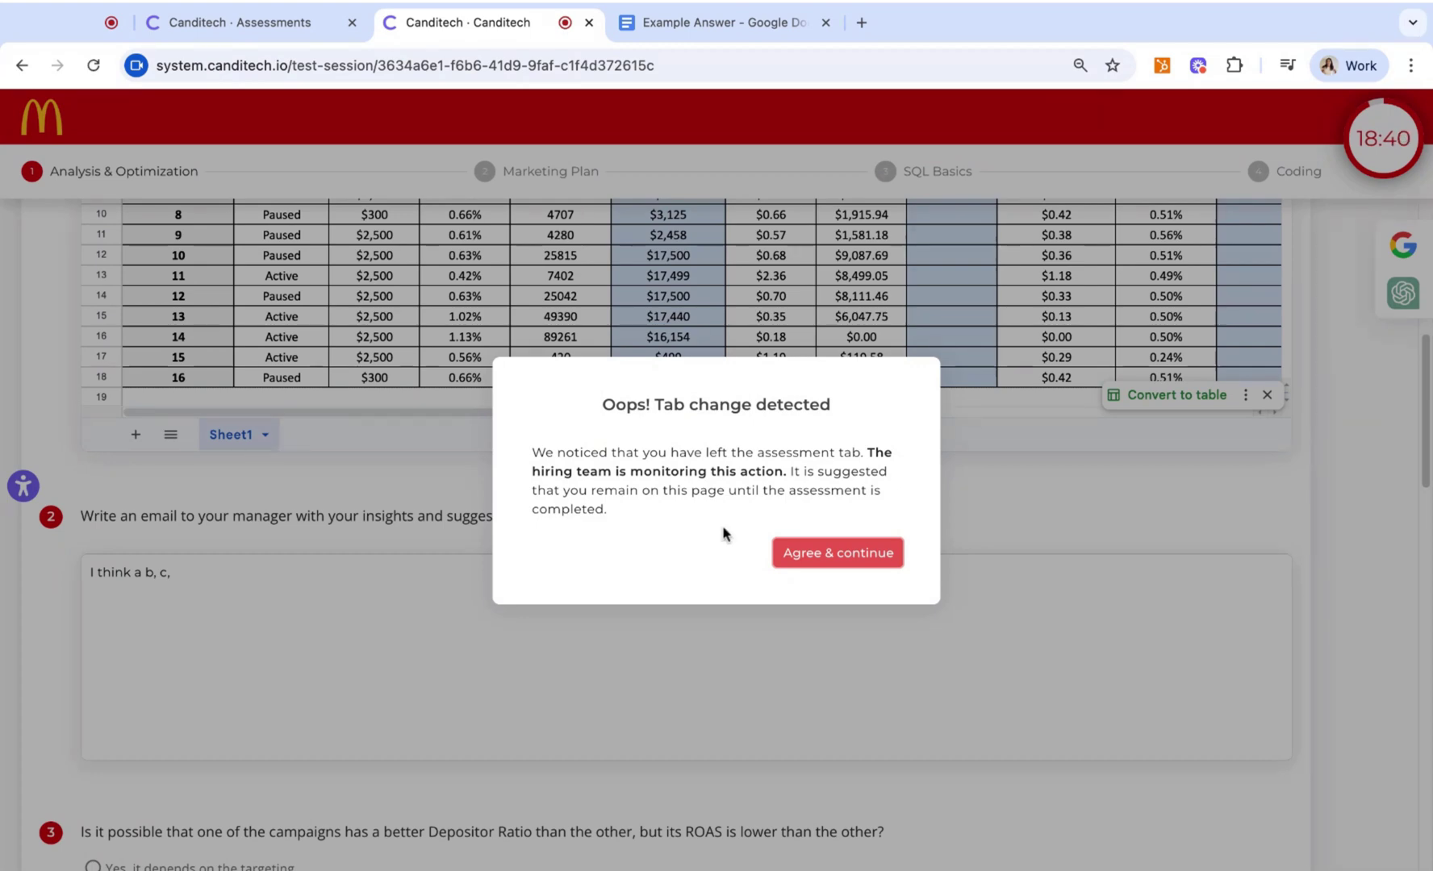
# Paste the example letter into the email answer, accepting the tab-change and paste warnings
pyautogui.click(806, 553)
pyautogui.click(594, 607)
pyautogui.press('Return')
pyautogui.press('Return')
pyautogui.hotkey('ctrl', 'v')
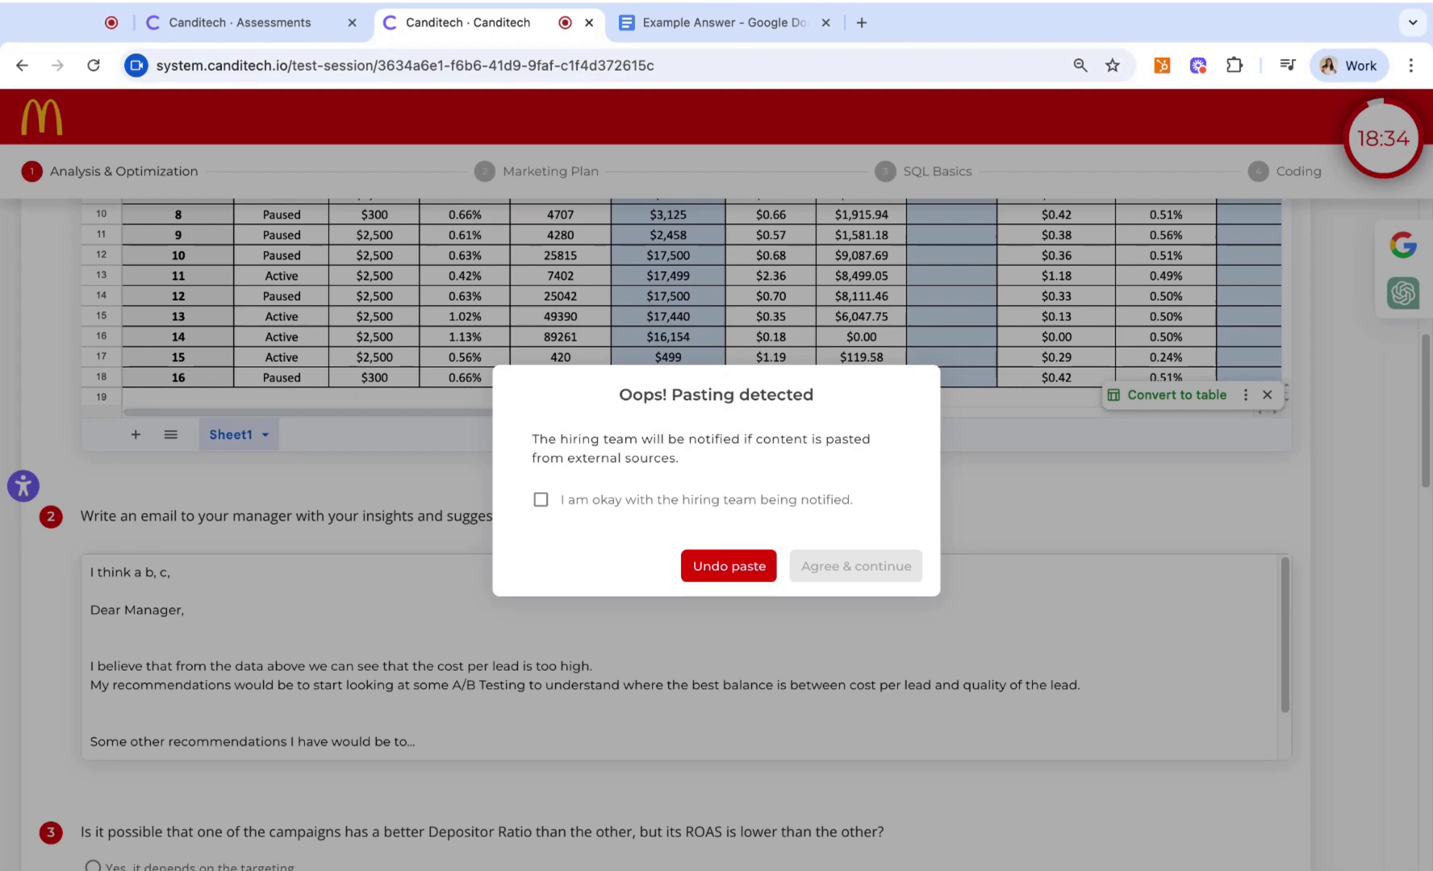
pyautogui.click(574, 503)
pyautogui.click(814, 566)
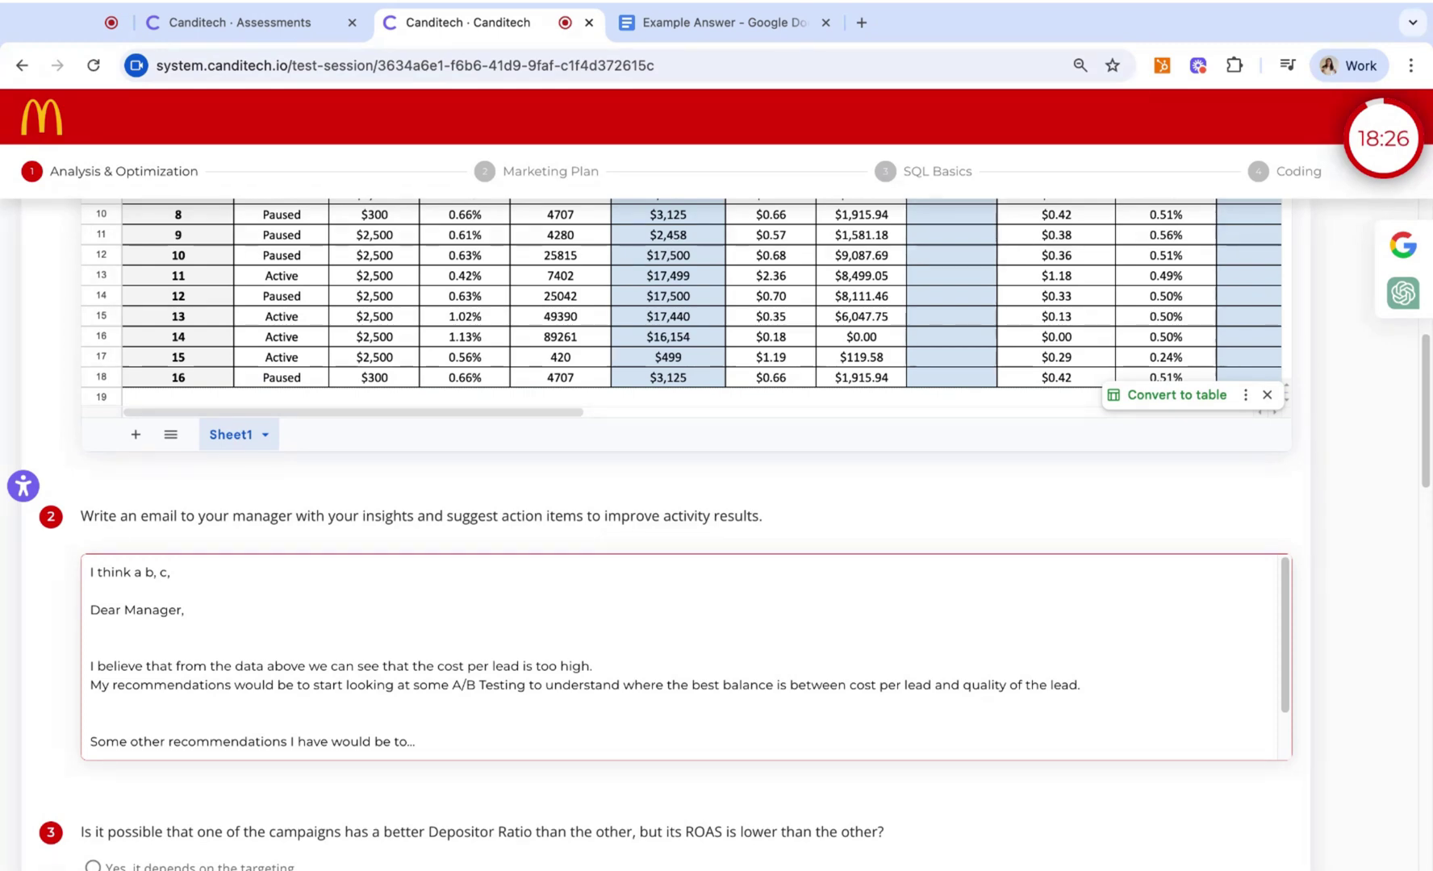
# Answer questions 3–7: depends on targeting, second option, Inaccurate targeting, No, No
pyautogui.scroll(-1, 826, 595)
pyautogui.scroll(-1, 826, 593)
pyautogui.scroll(-3, 826, 593)
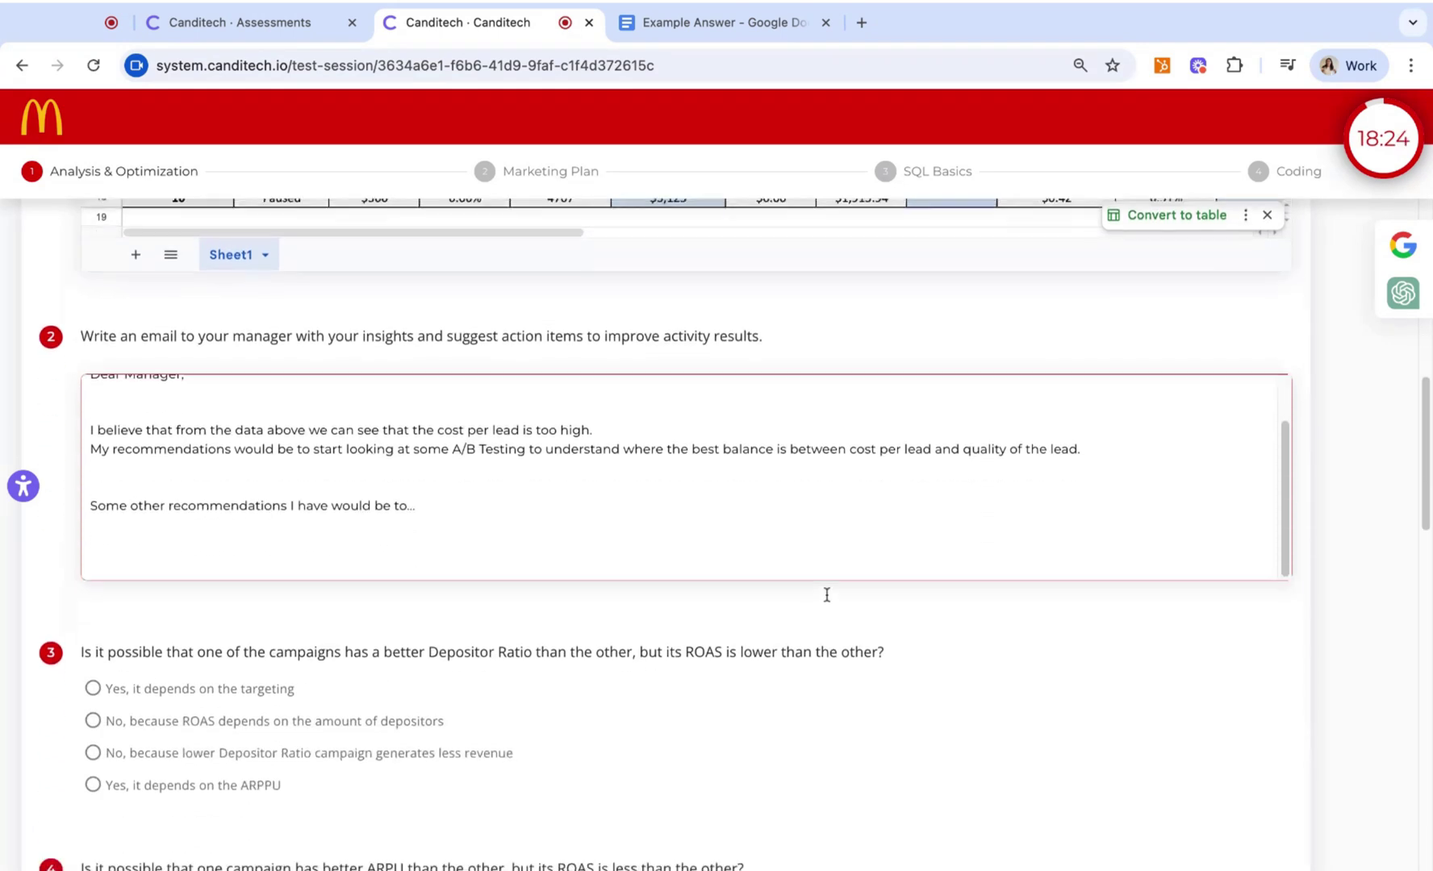
pyautogui.scroll(-3, 565, 524)
pyautogui.click(255, 459)
pyautogui.click(193, 700)
pyautogui.scroll(-1, 345, 669)
pyautogui.scroll(-2, 331, 670)
pyautogui.click(263, 671)
pyautogui.scroll(-3, 357, 697)
pyautogui.scroll(-1, 357, 697)
pyautogui.click(113, 582)
pyautogui.click(109, 702)
# Answer questions 8–10 (No, second option, ROAS) and submit the Analysis & Optimization section
pyautogui.scroll(-3, 176, 717)
pyautogui.click(109, 637)
pyautogui.scroll(-3, 232, 677)
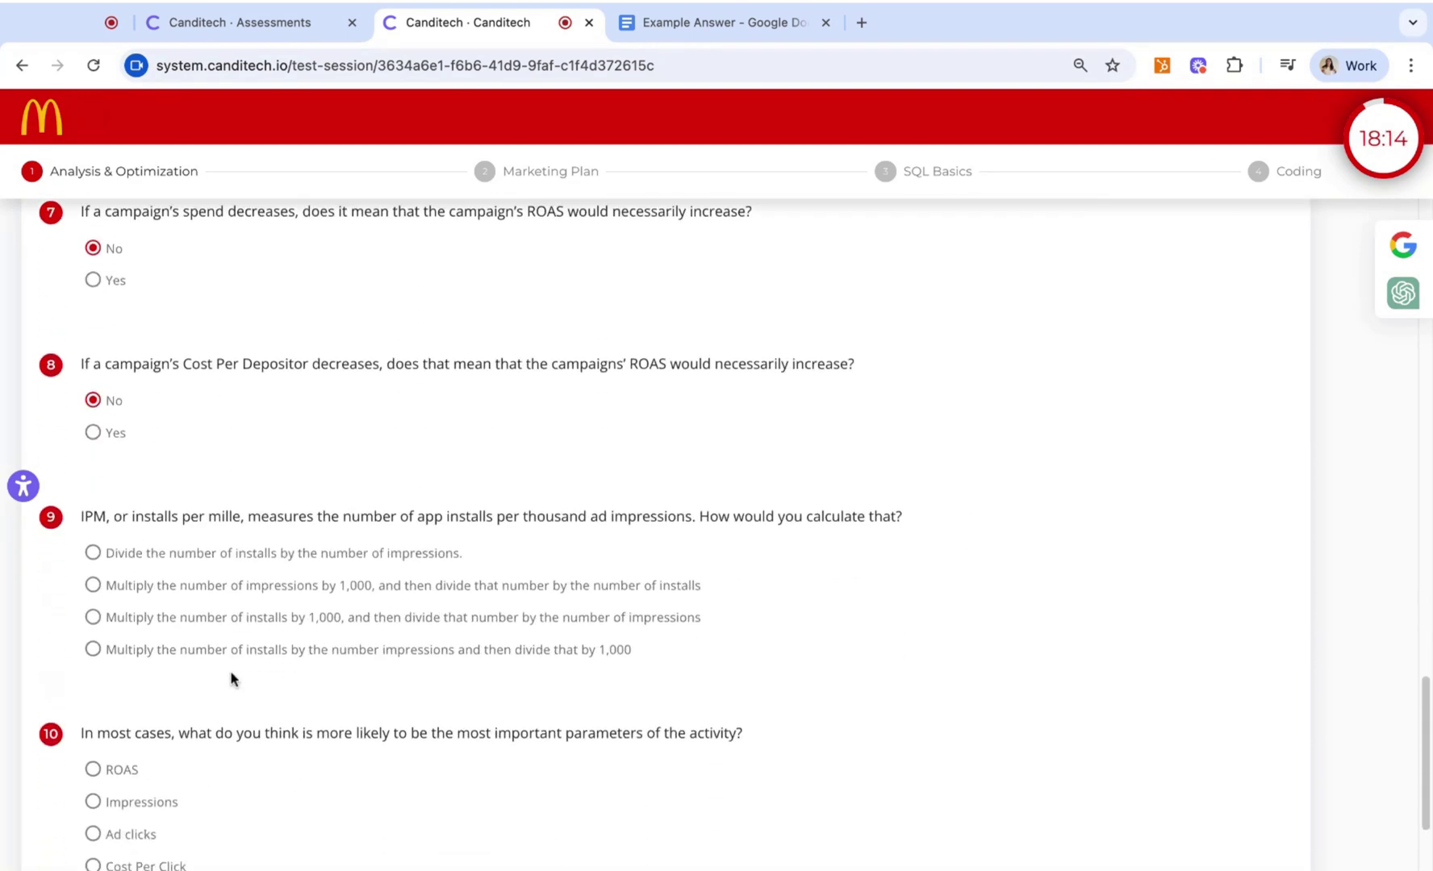
pyautogui.click(270, 586)
pyautogui.scroll(-2, 242, 691)
pyautogui.click(117, 610)
pyautogui.click(687, 797)
pyautogui.click(868, 543)
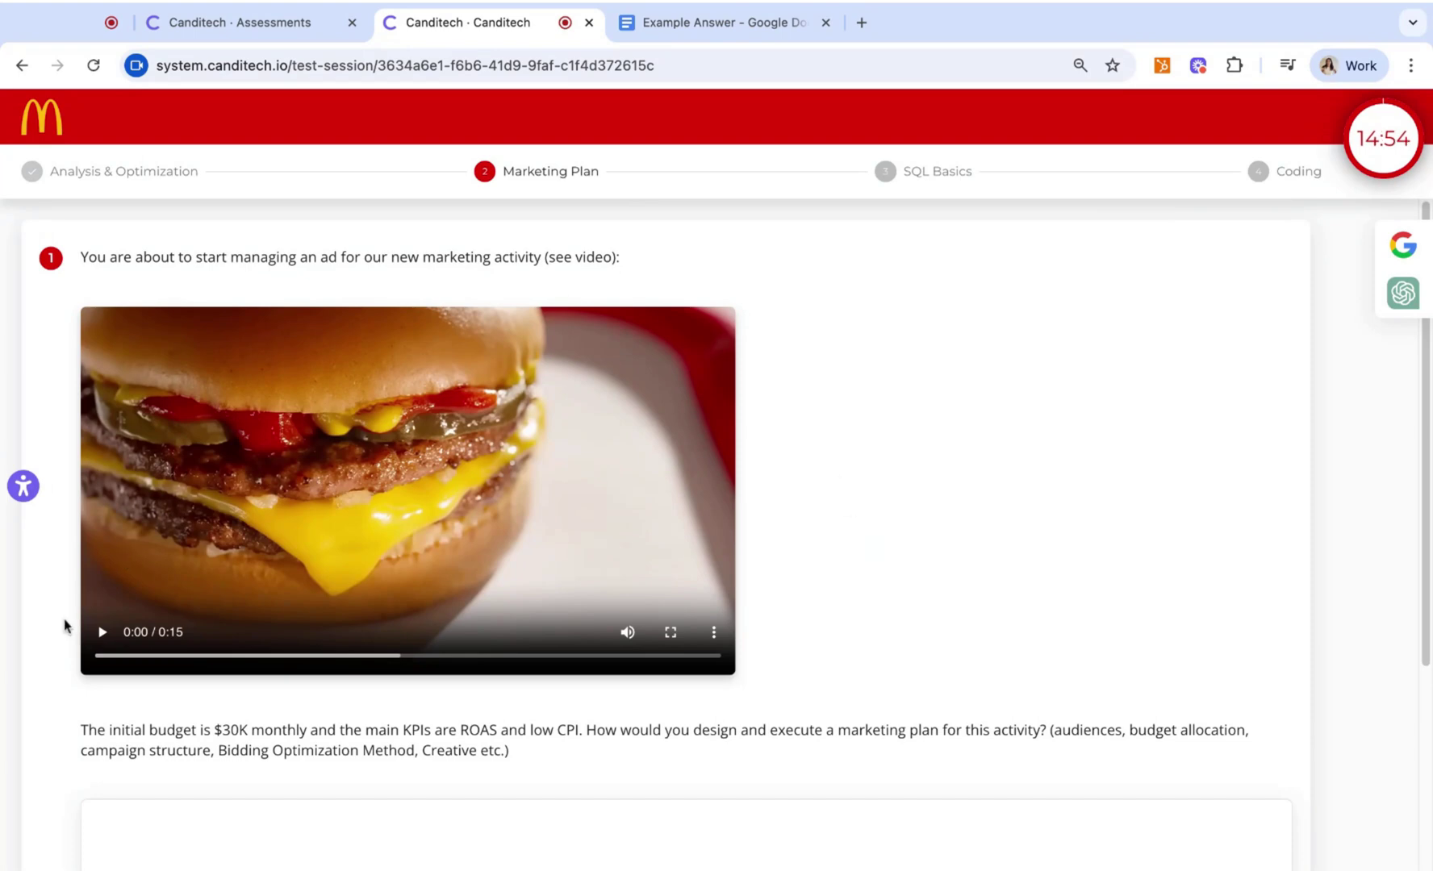
# Play the Marketing Plan ad video and submit the section with its answer left blank
pyautogui.click(102, 638)
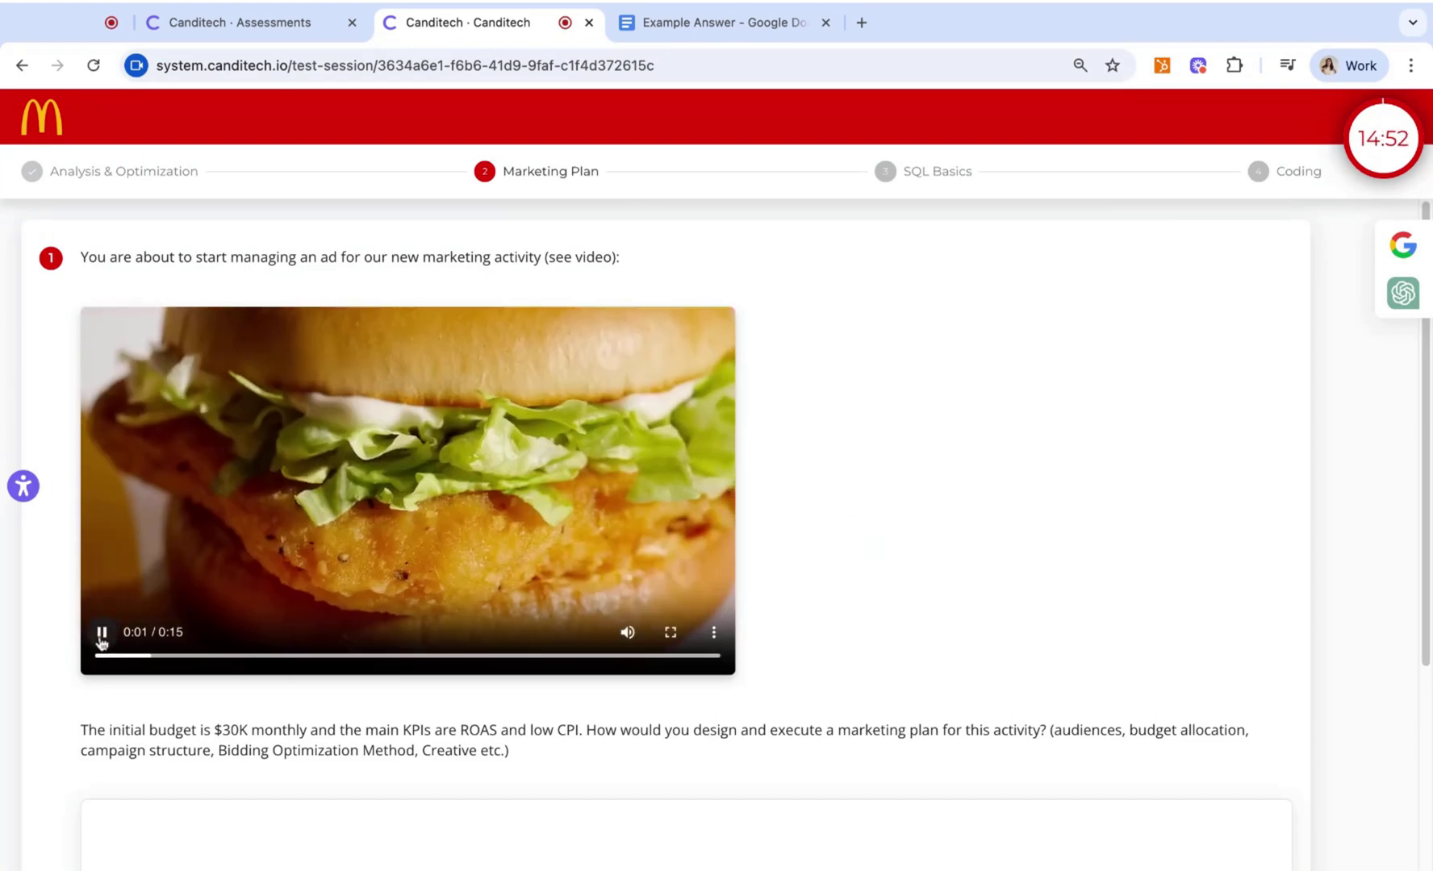
pyautogui.scroll(-4, 322, 700)
pyautogui.click(352, 583)
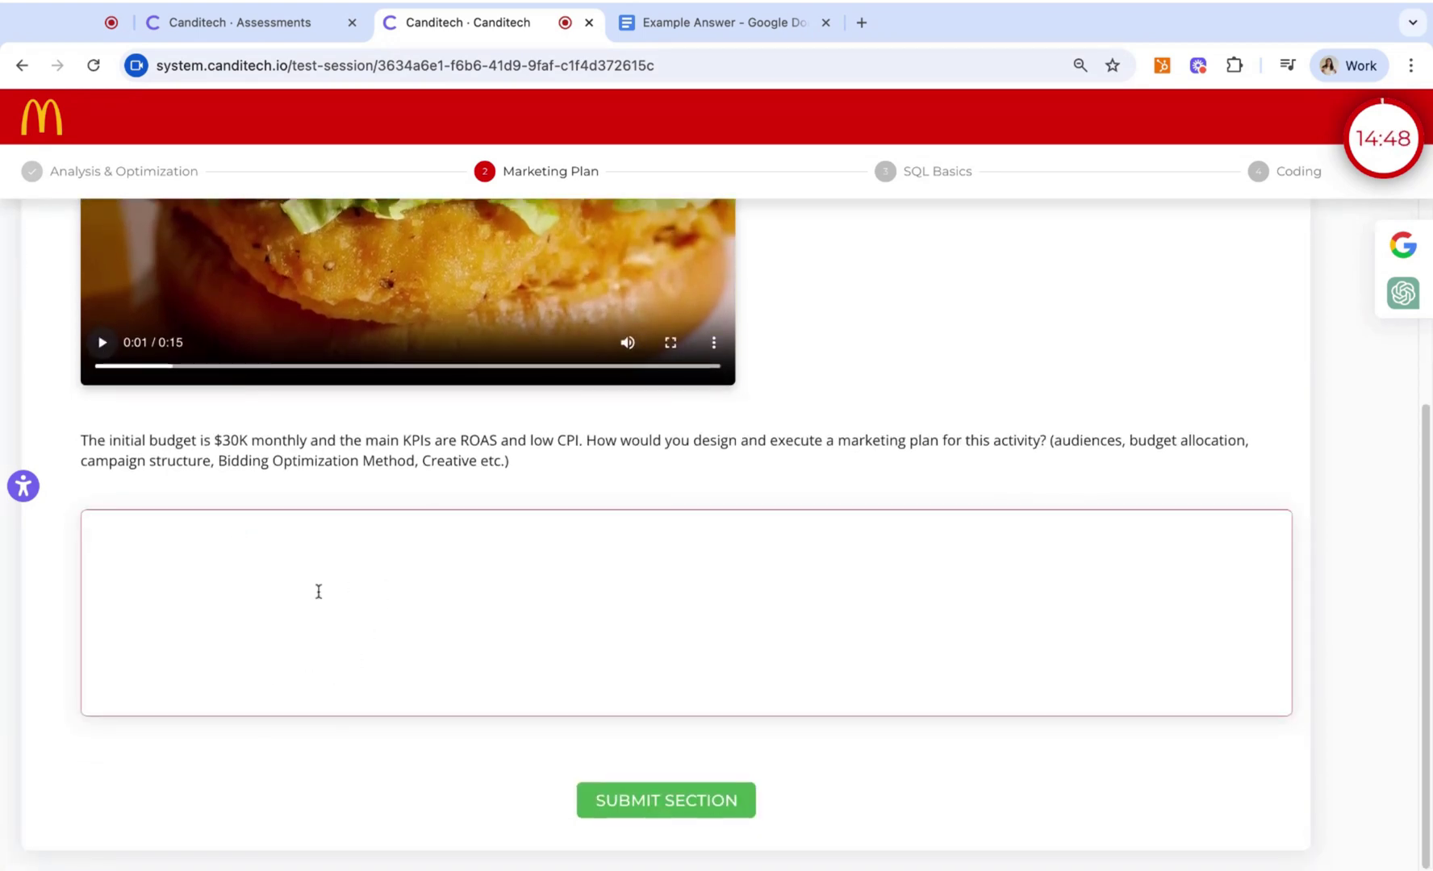
pyautogui.scroll(3, 319, 591)
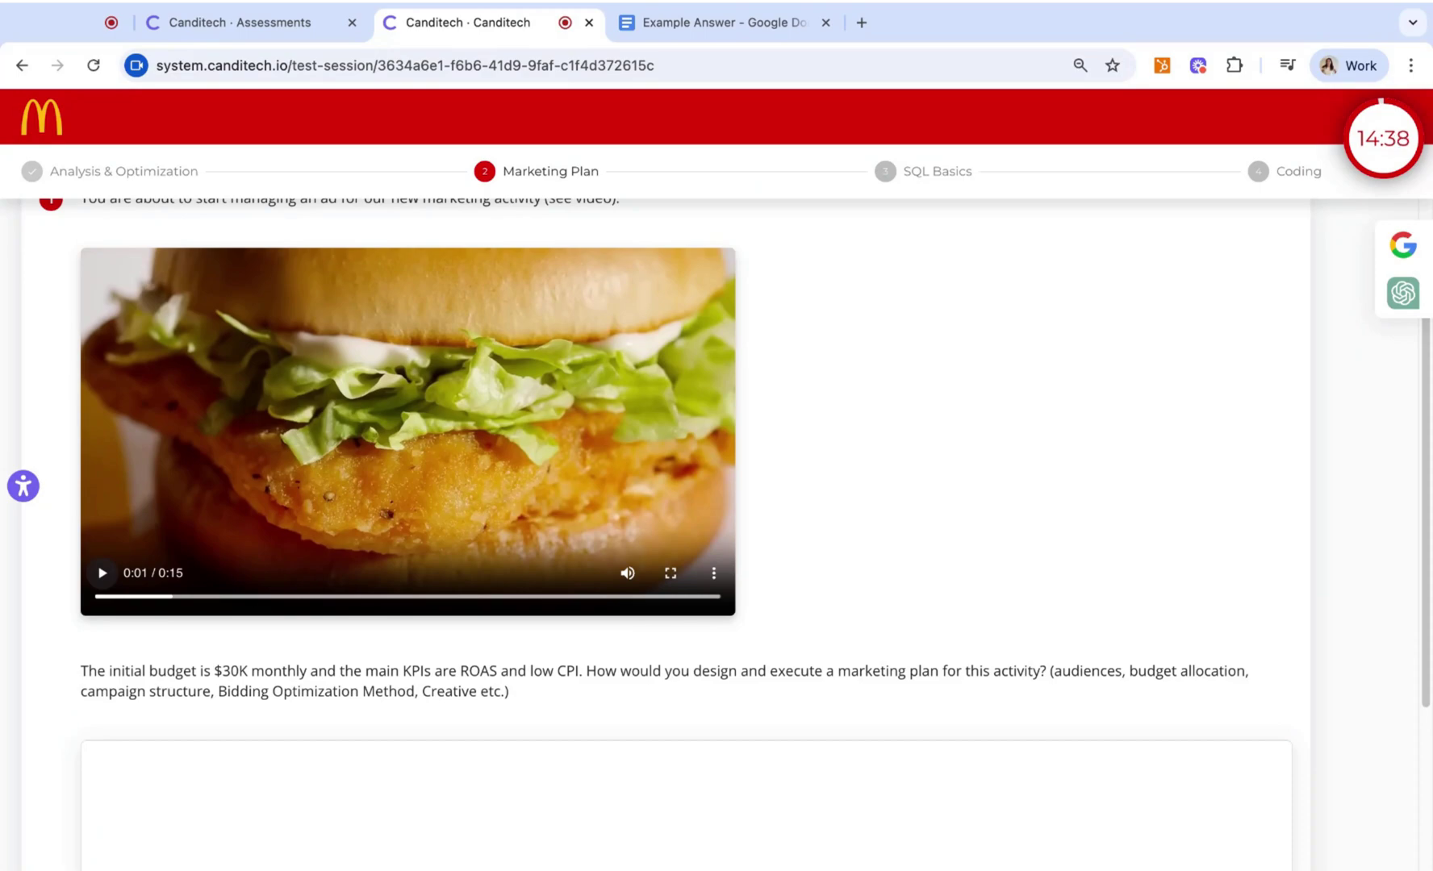
pyautogui.scroll(-3, 853, 485)
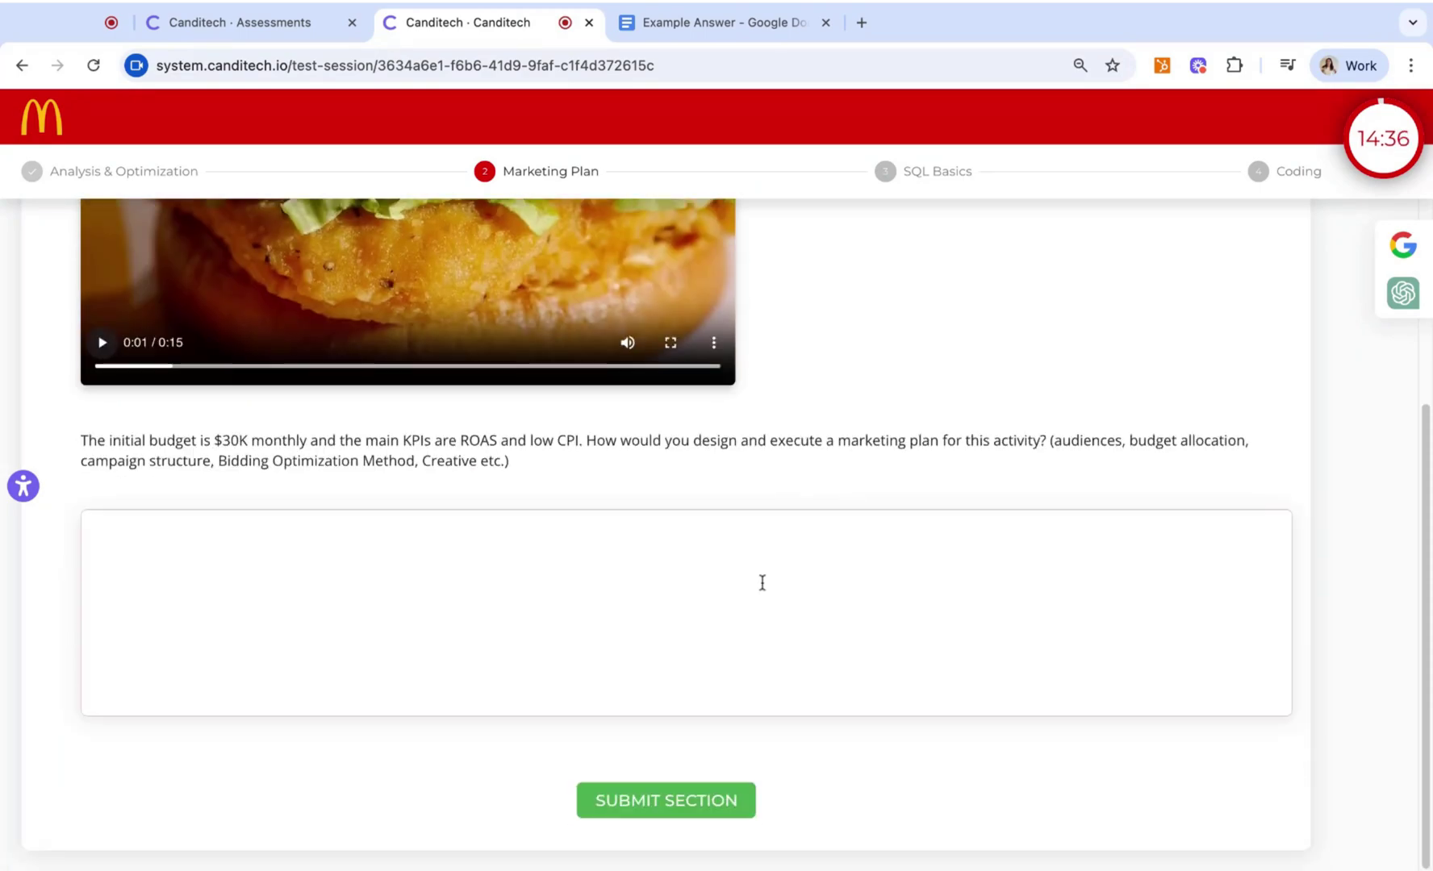
pyautogui.click(683, 790)
pyautogui.click(857, 548)
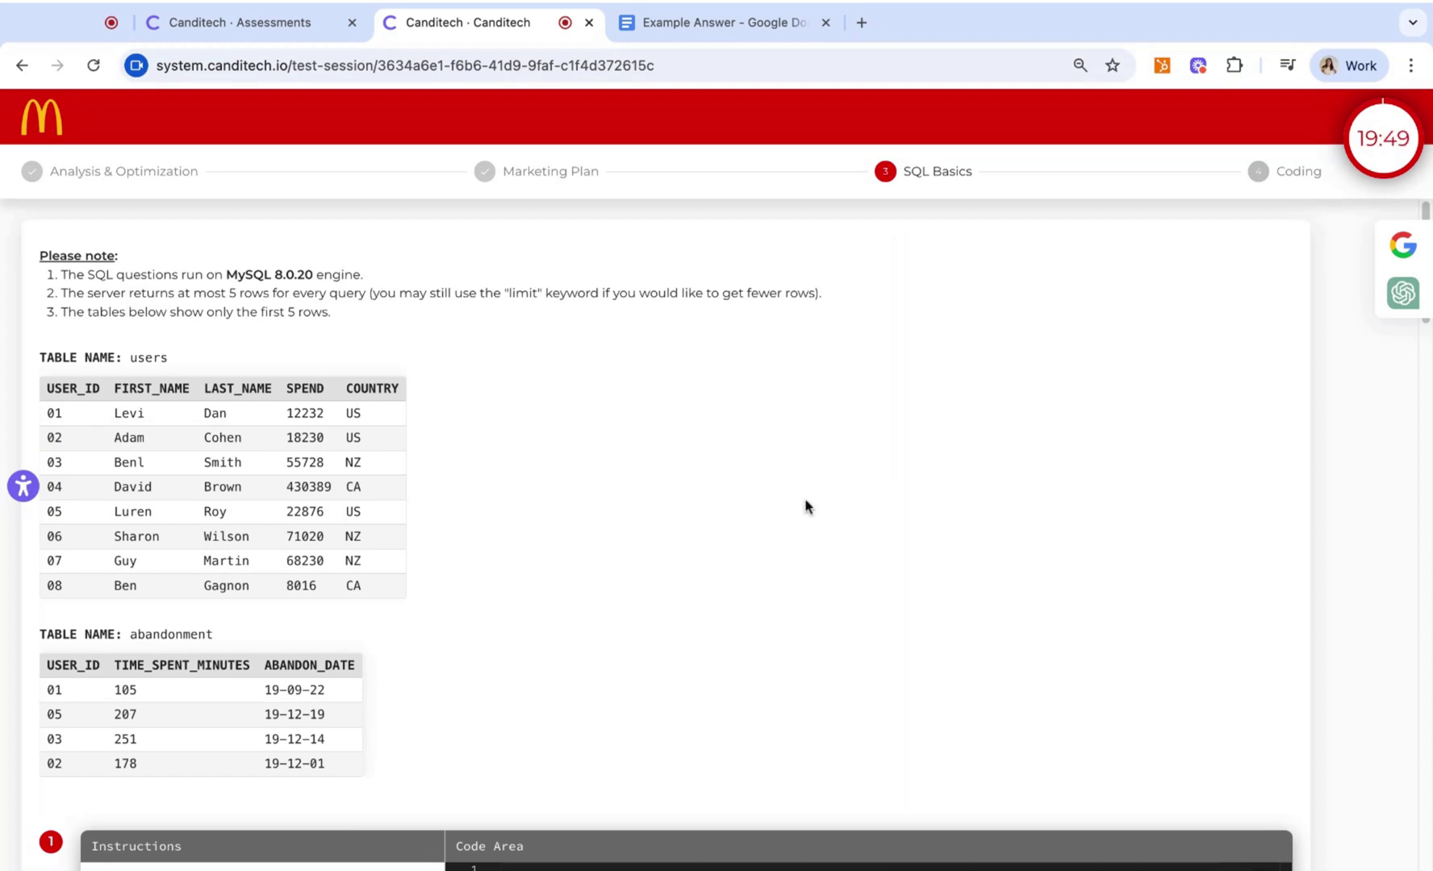
# Enter select * from users in the first SQL code area and run it
pyautogui.scroll(-3, 534, 640)
pyautogui.scroll(-3, 534, 640)
pyautogui.scroll(-1, 534, 640)
pyautogui.scroll(-1, 534, 632)
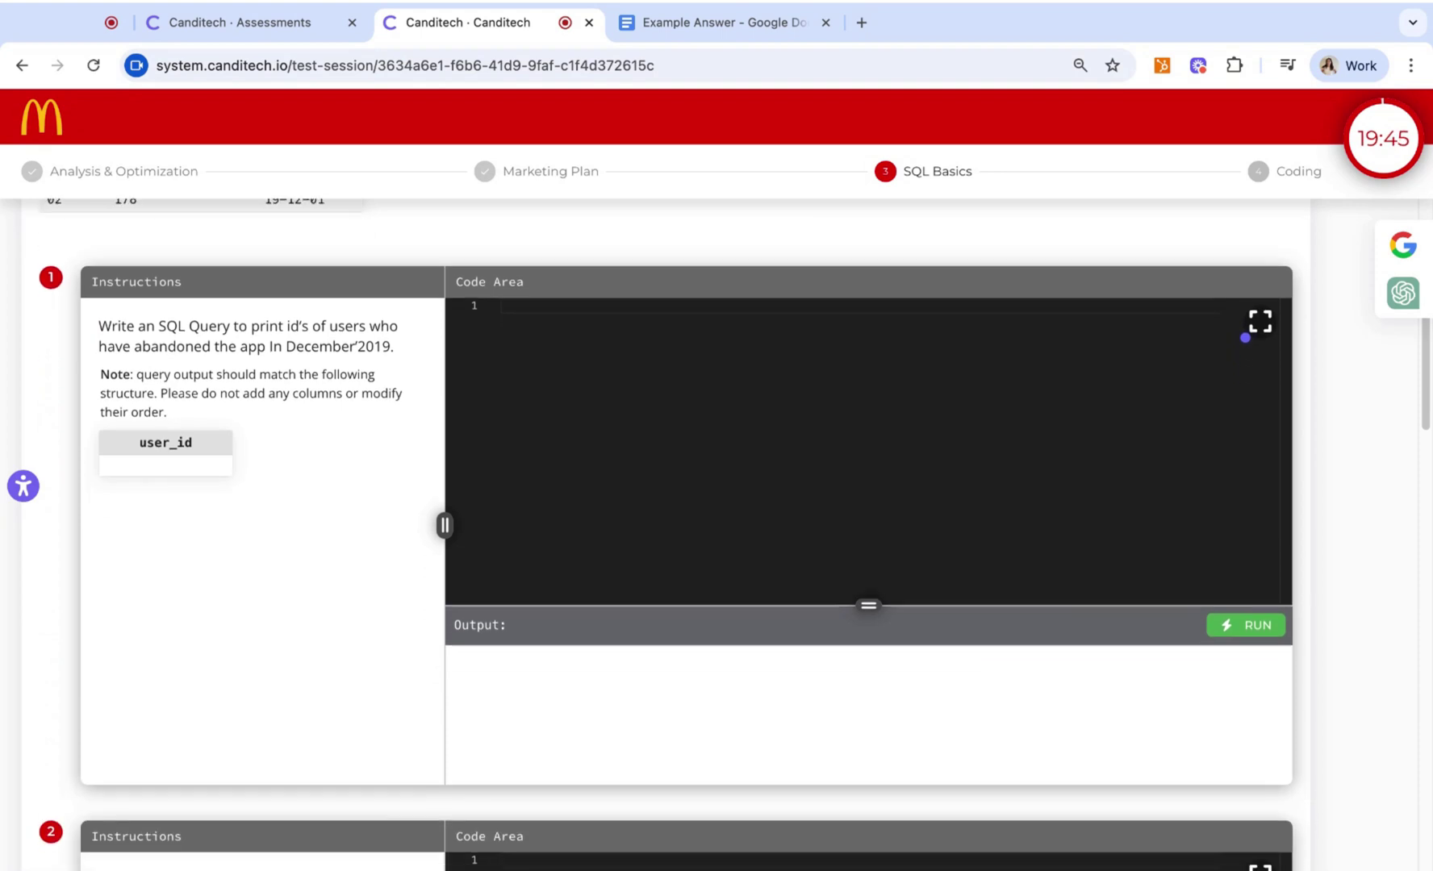
pyautogui.click(1245, 337)
pyautogui.click(1244, 338)
pyautogui.click(1244, 338)
pyautogui.click(530, 309)
pyautogui.write('elect * from users')
pyautogui.scroll(-1, 754, 364)
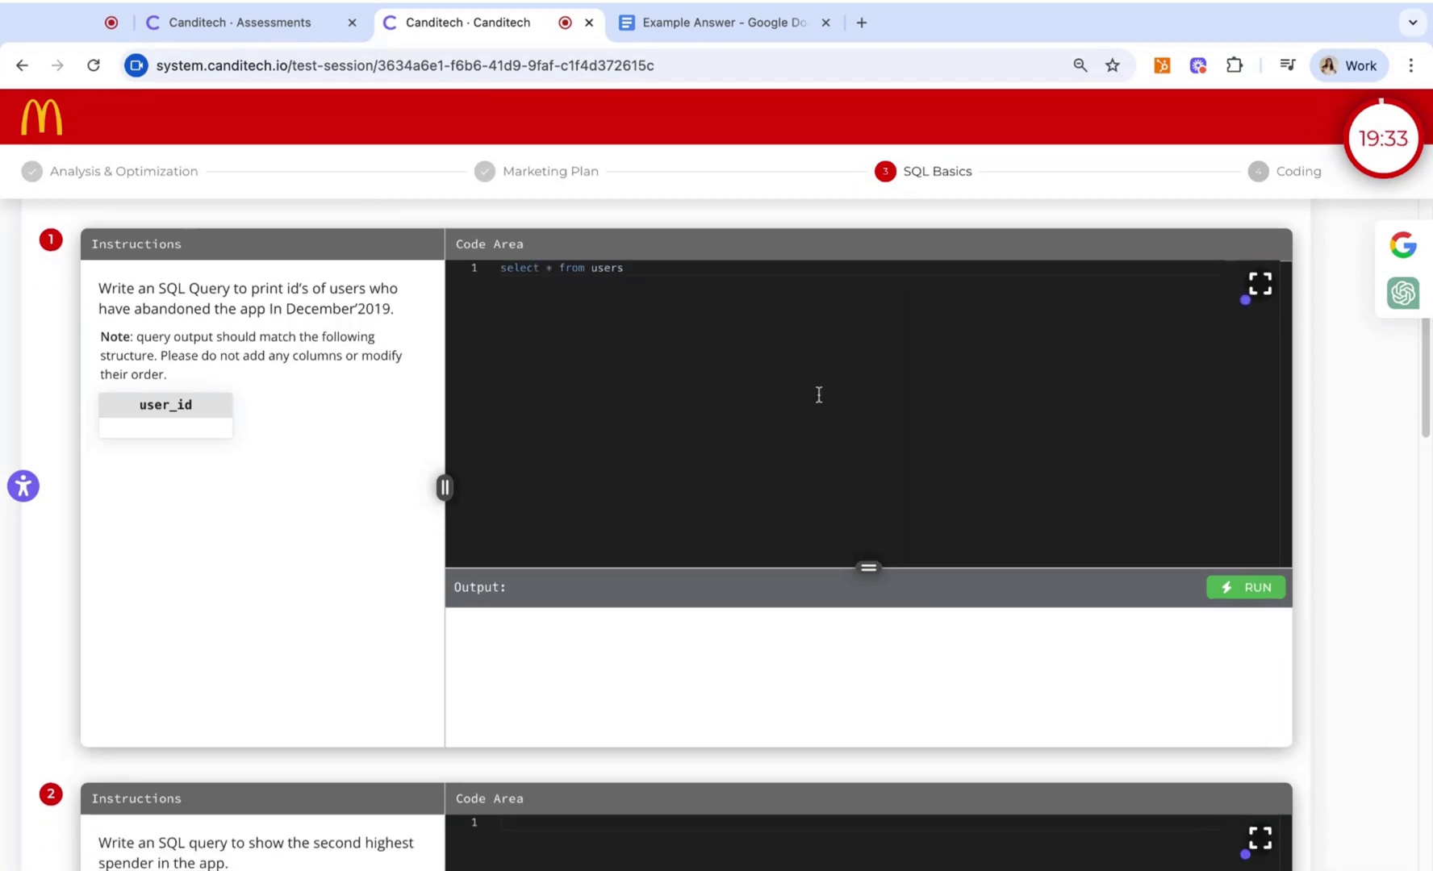
pyautogui.click(1258, 588)
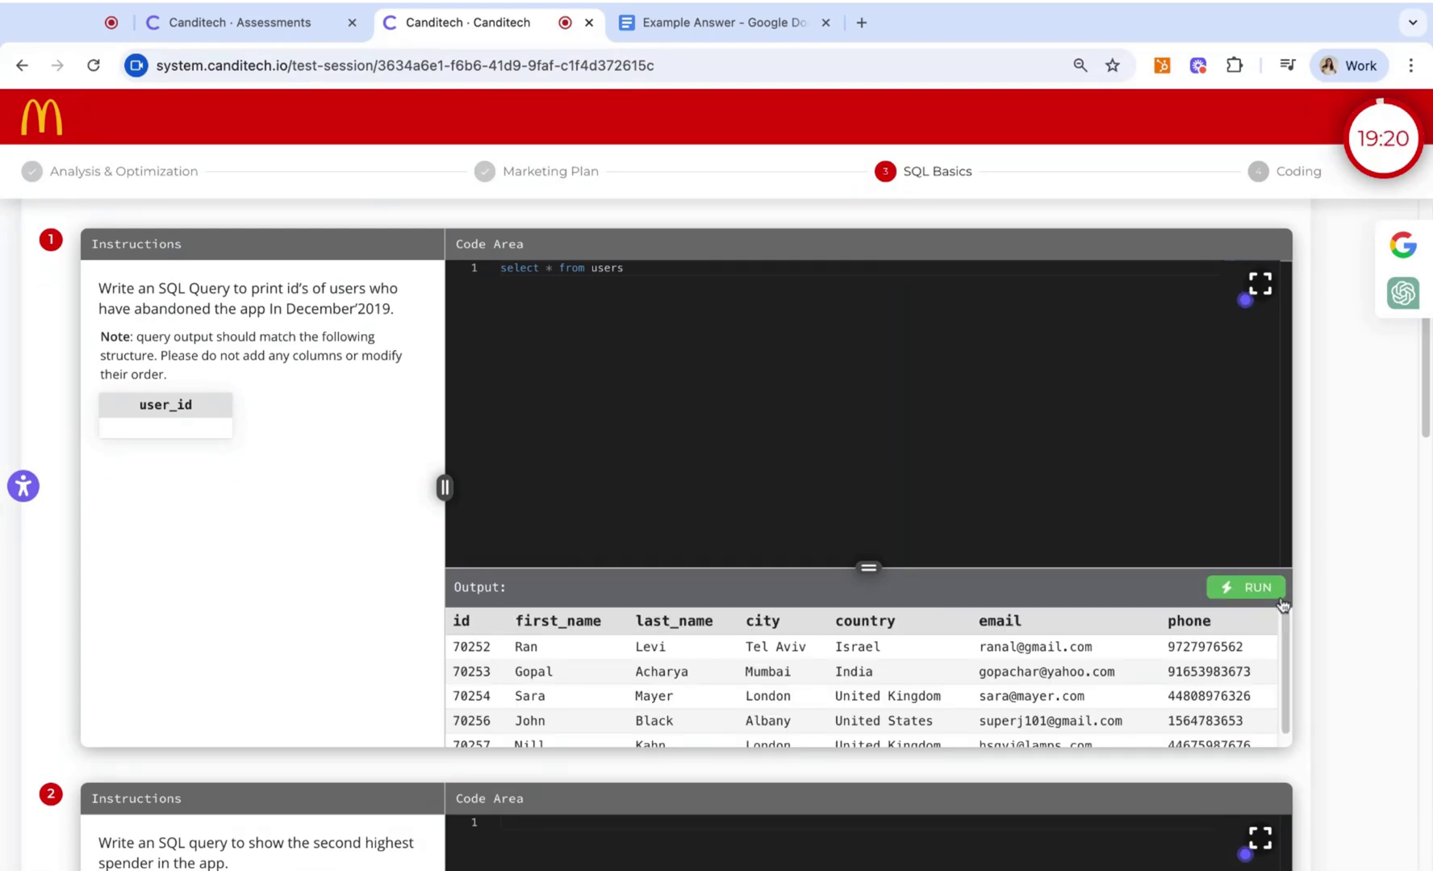
# Run a misspelled table name 'usersf' to show an error, then correct it and rerun
pyautogui.press('BackSpace')
pyautogui.write('f')
pyautogui.click(1257, 591)
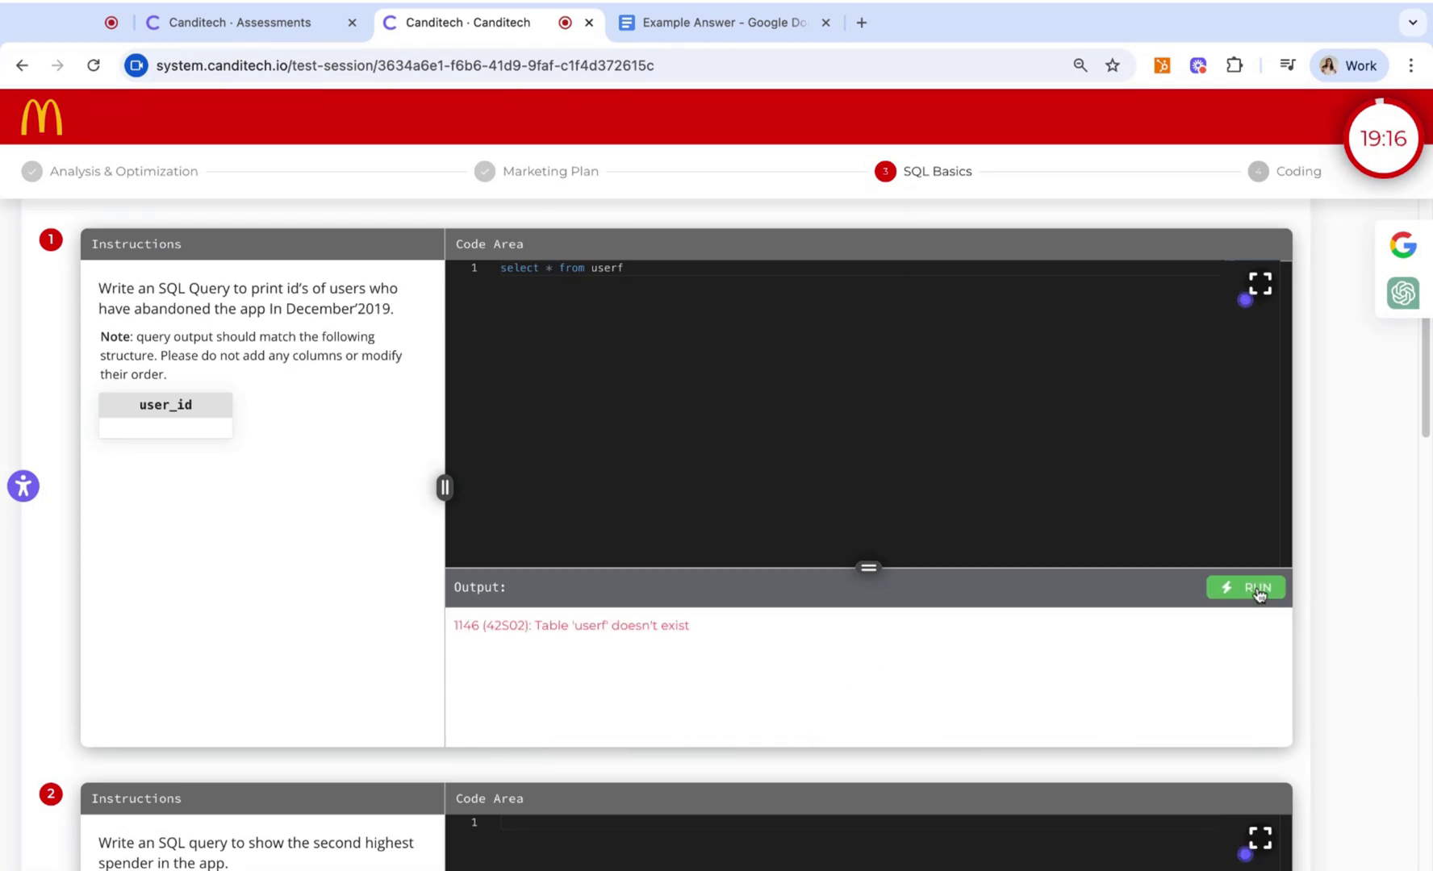
pyautogui.click(650, 268)
pyautogui.press('BackSpace')
pyautogui.write('s')
pyautogui.click(1244, 587)
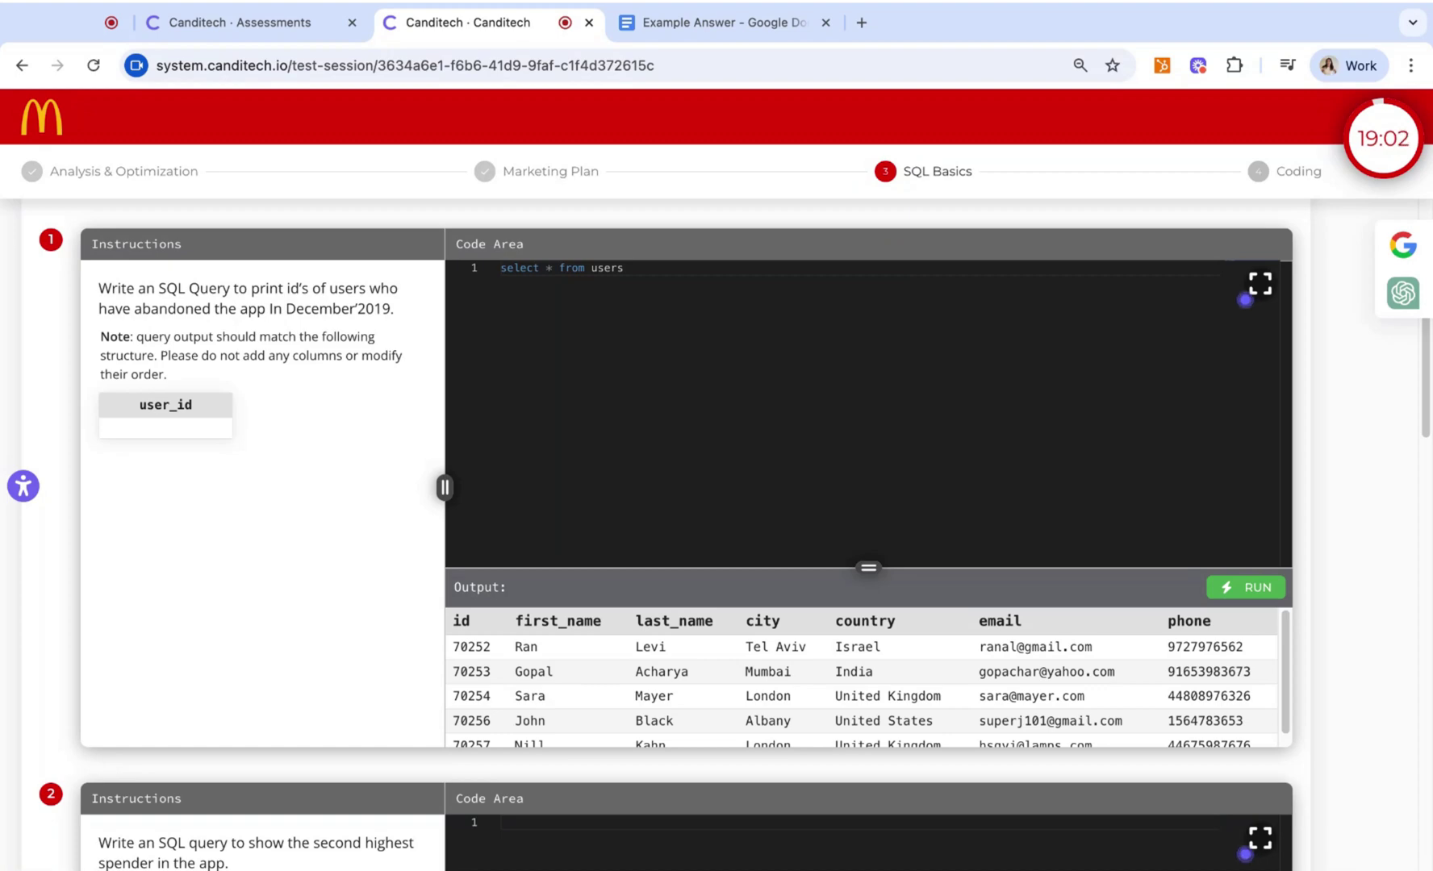
# Record a short video answer for SQL question 5 and play it back
pyautogui.scroll(-3, 716, 532)
pyautogui.scroll(-2, 717, 532)
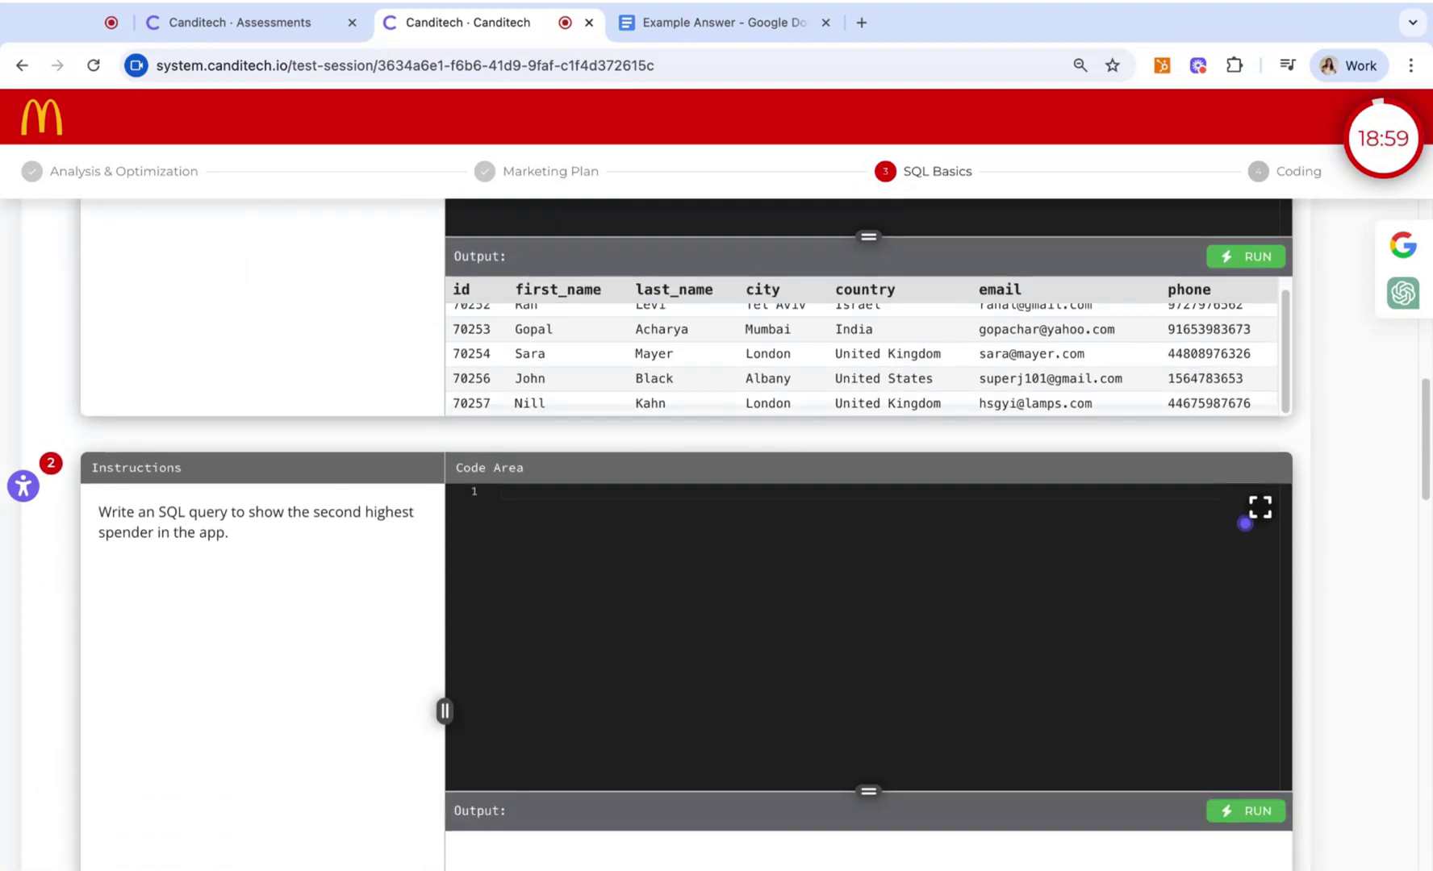
pyautogui.scroll(-2, 716, 533)
pyautogui.scroll(-8, 268, 570)
pyautogui.scroll(-10, 269, 570)
pyautogui.scroll(-3, 269, 570)
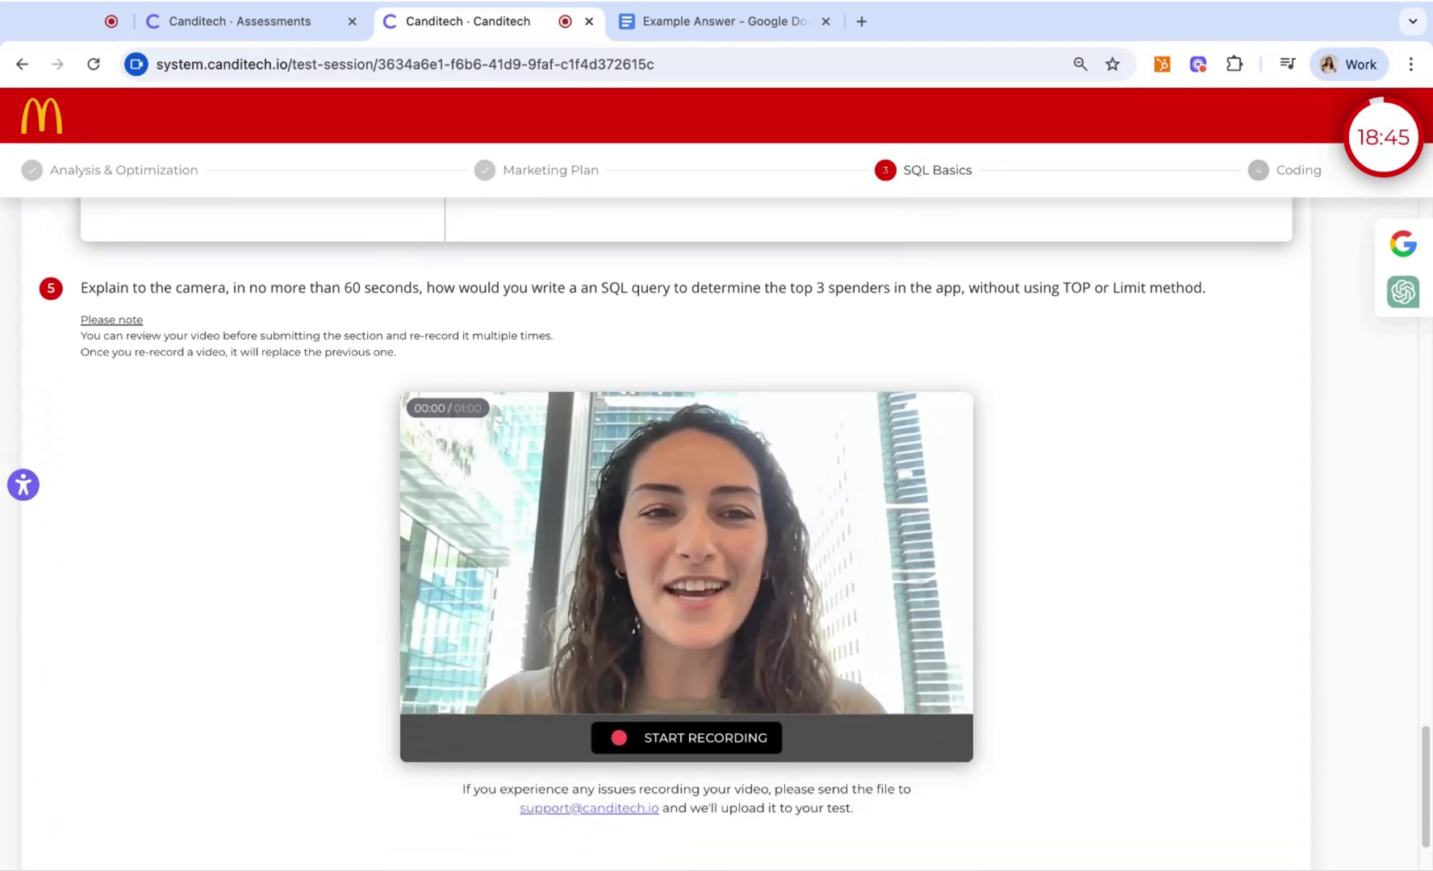
pyautogui.click(689, 740)
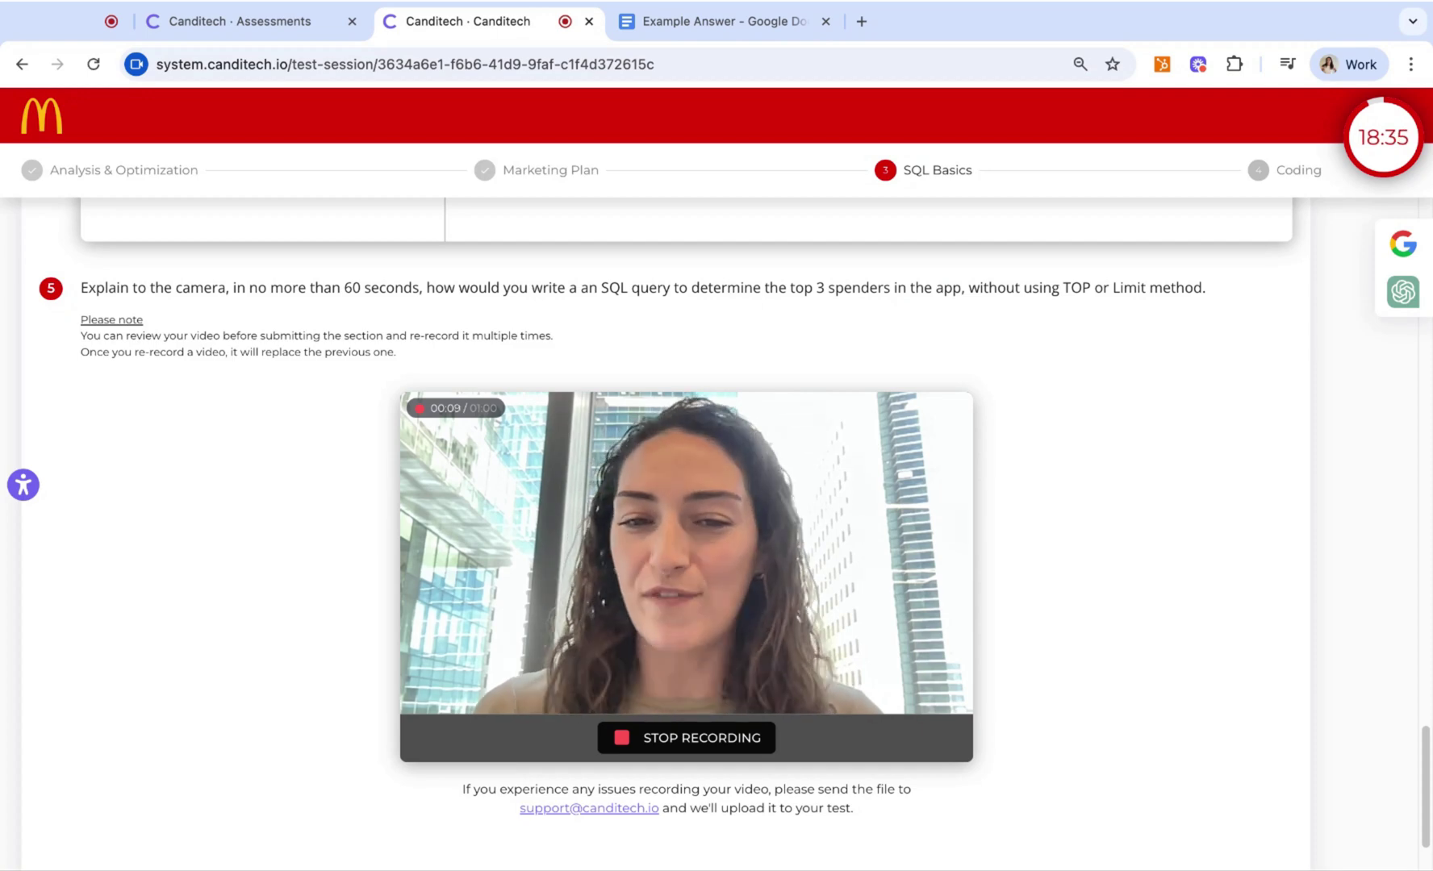
pyautogui.press('space')
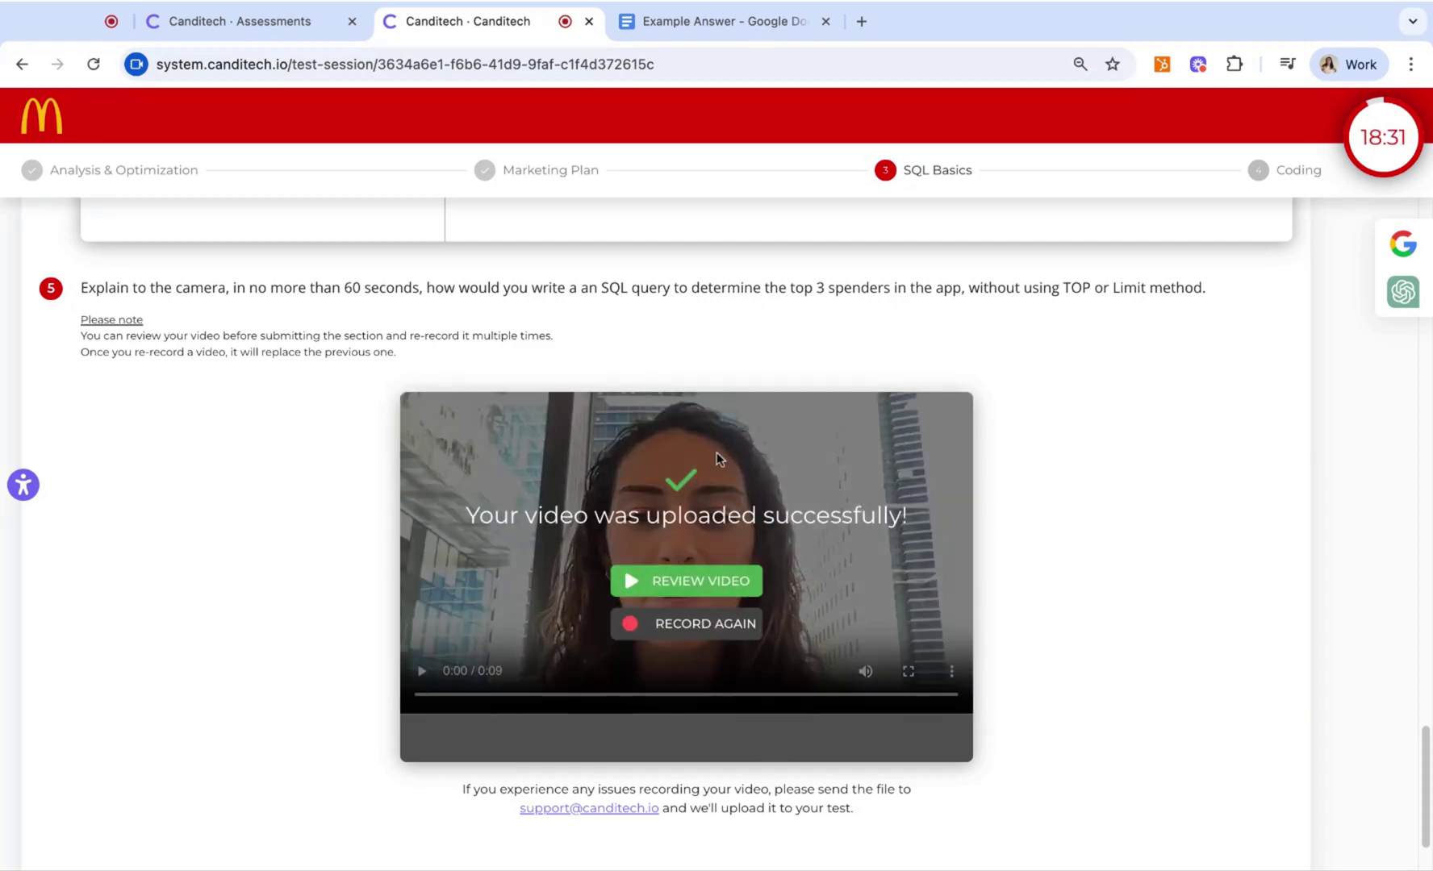
pyautogui.click(642, 592)
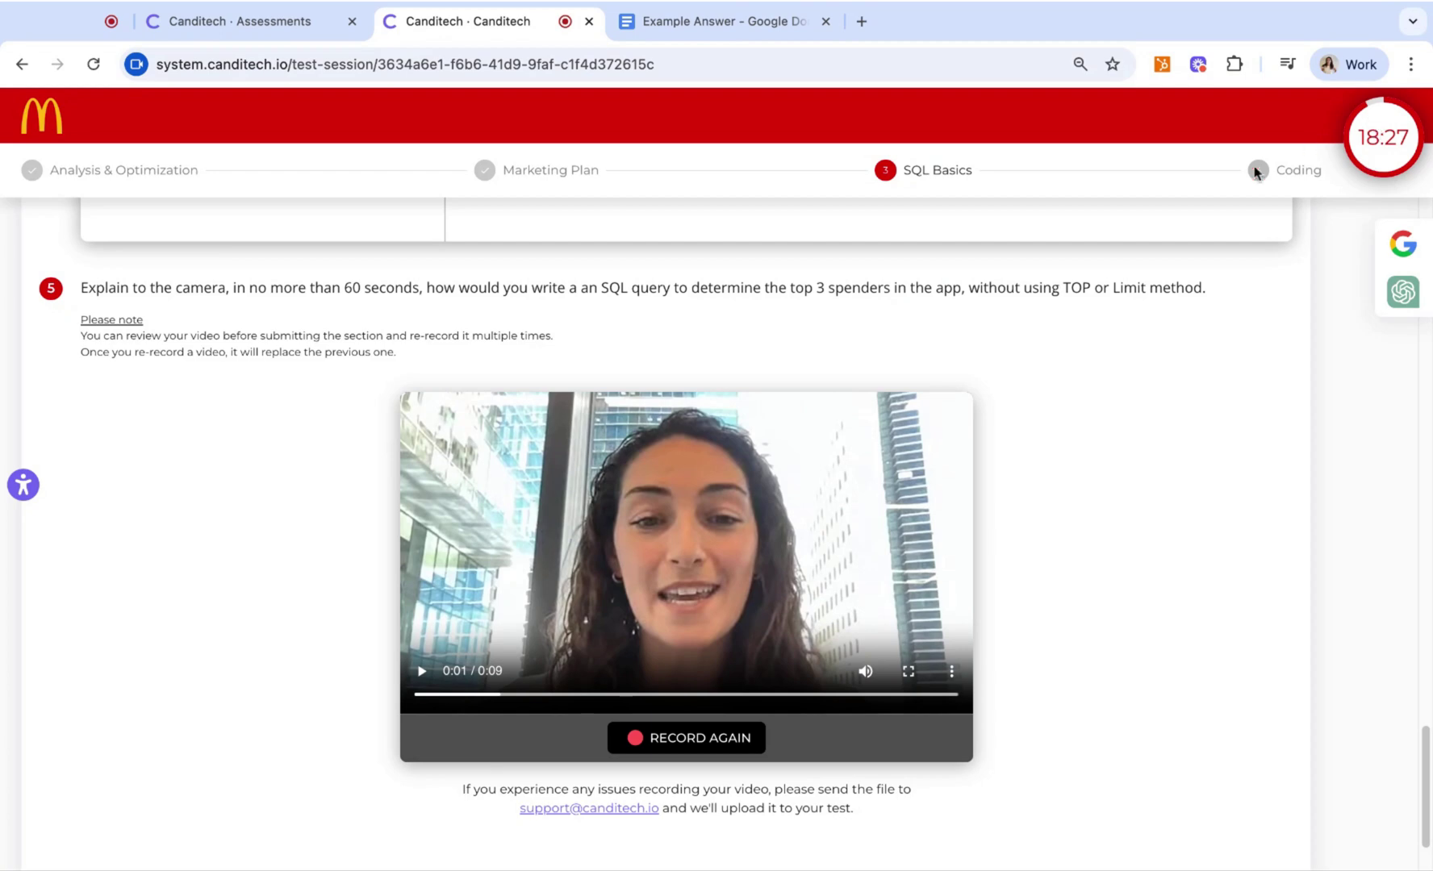
# Submit the SQL Basics section and confirm
pyautogui.scroll(-2, 1009, 702)
pyautogui.click(688, 800)
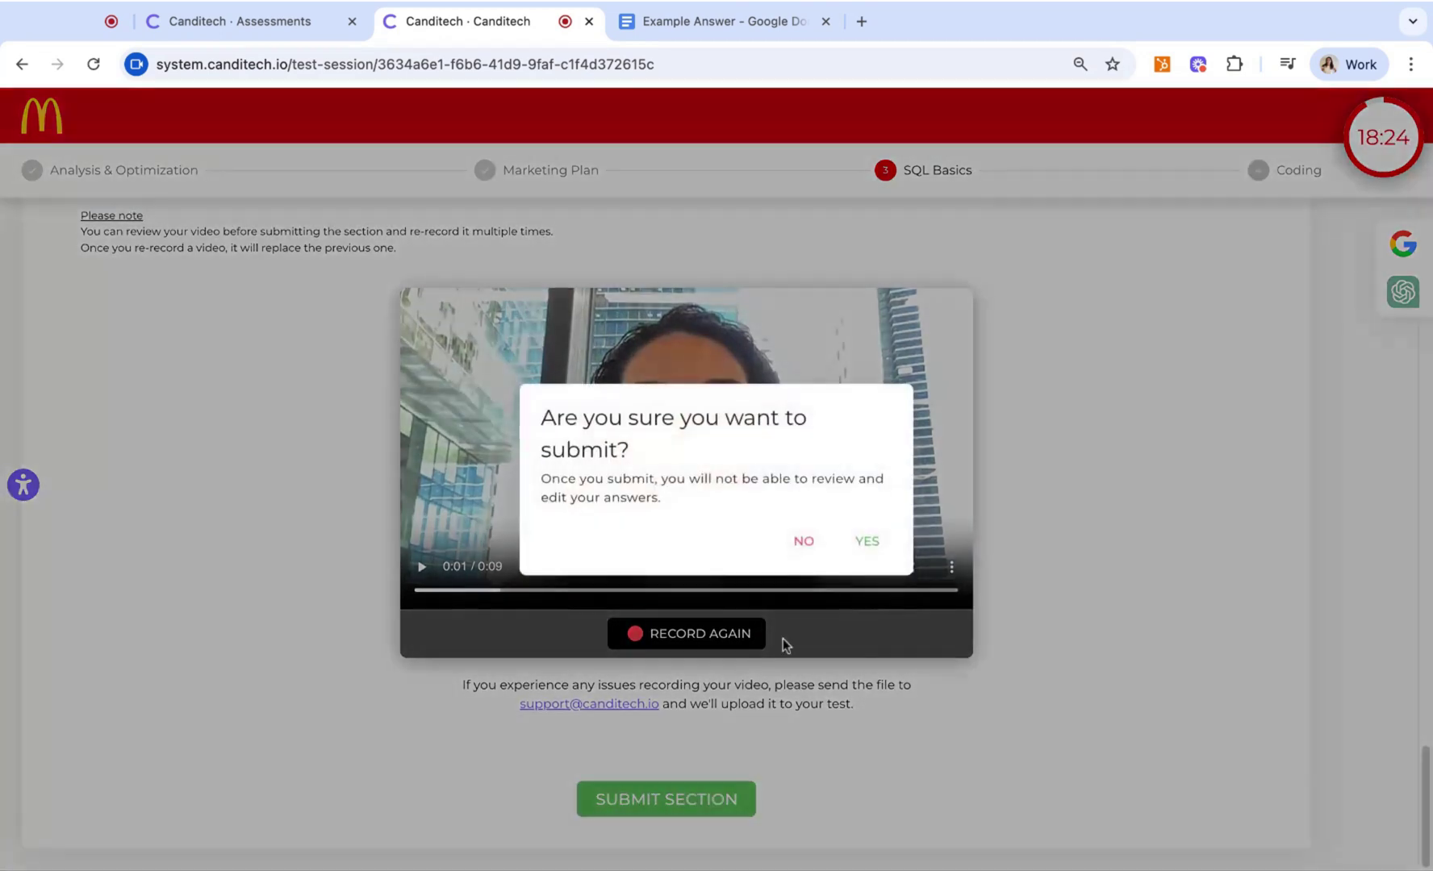
pyautogui.click(860, 547)
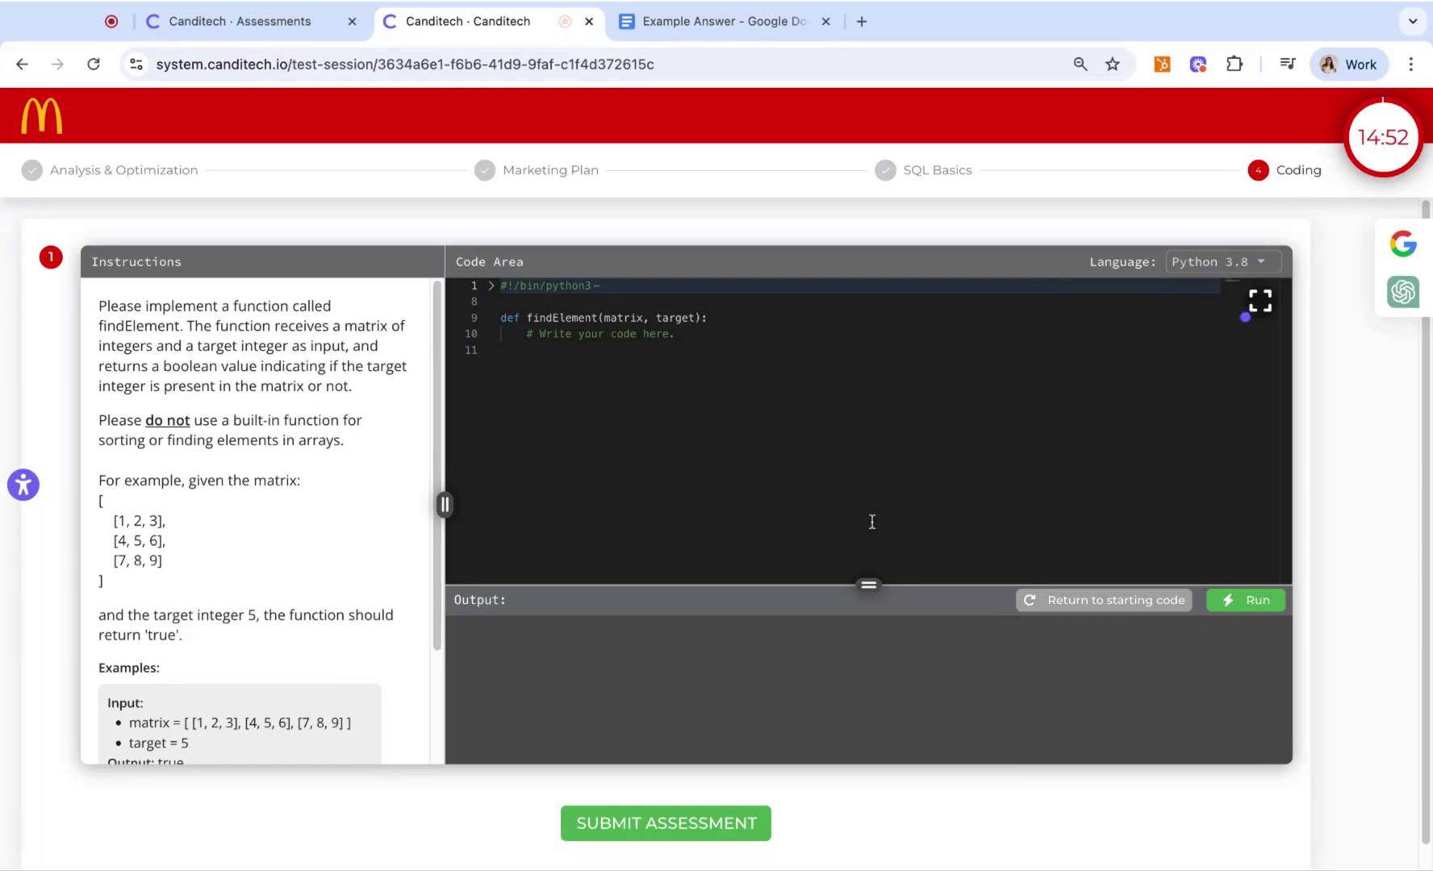
# Switch the findElement editor through C++, C# and Javascript (Node), then back to Python 3.8
pyautogui.click(1206, 264)
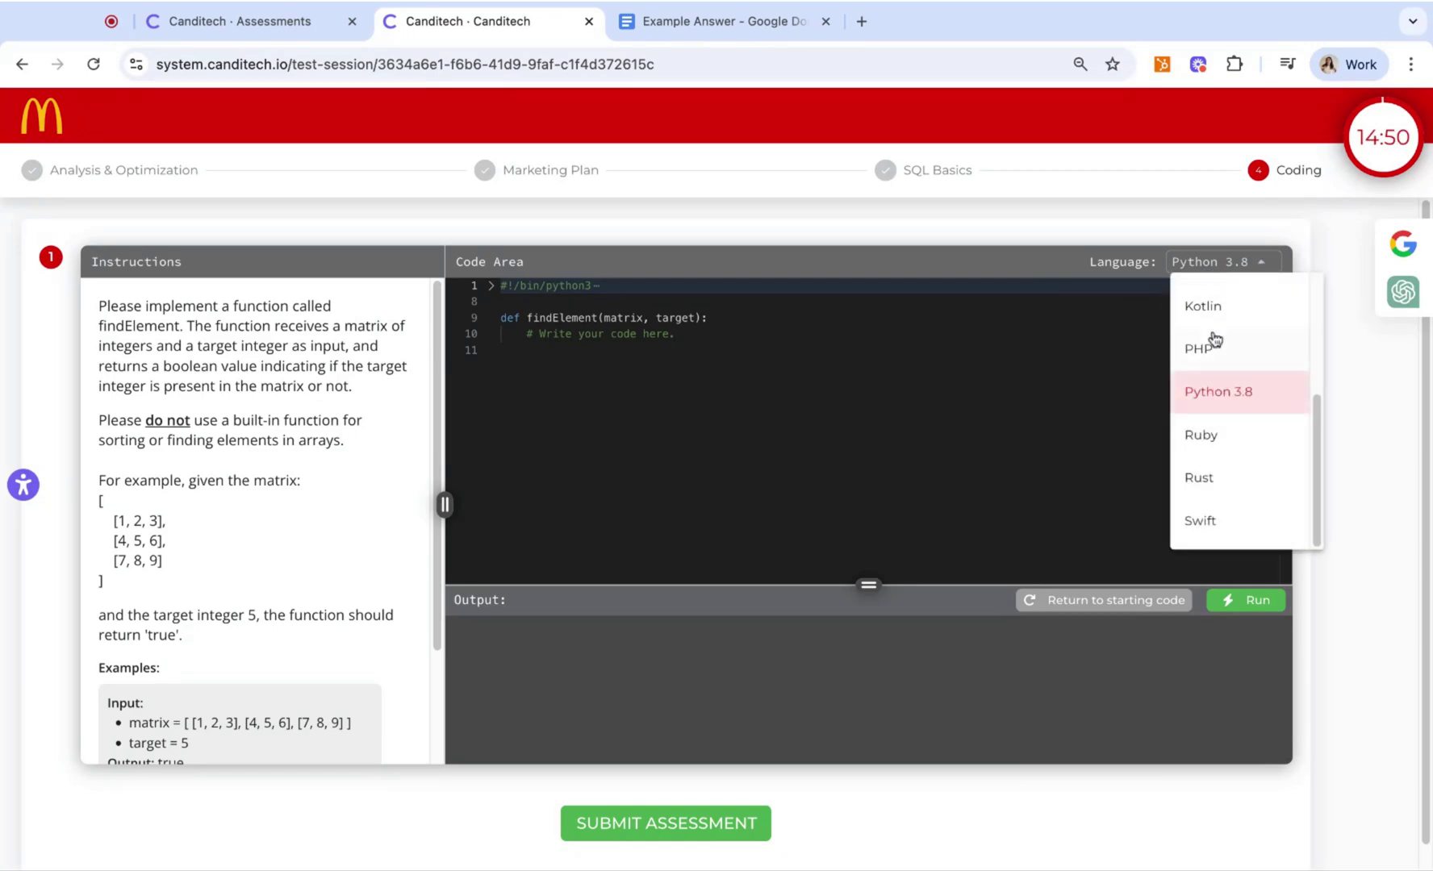
pyautogui.scroll(3, 1215, 392)
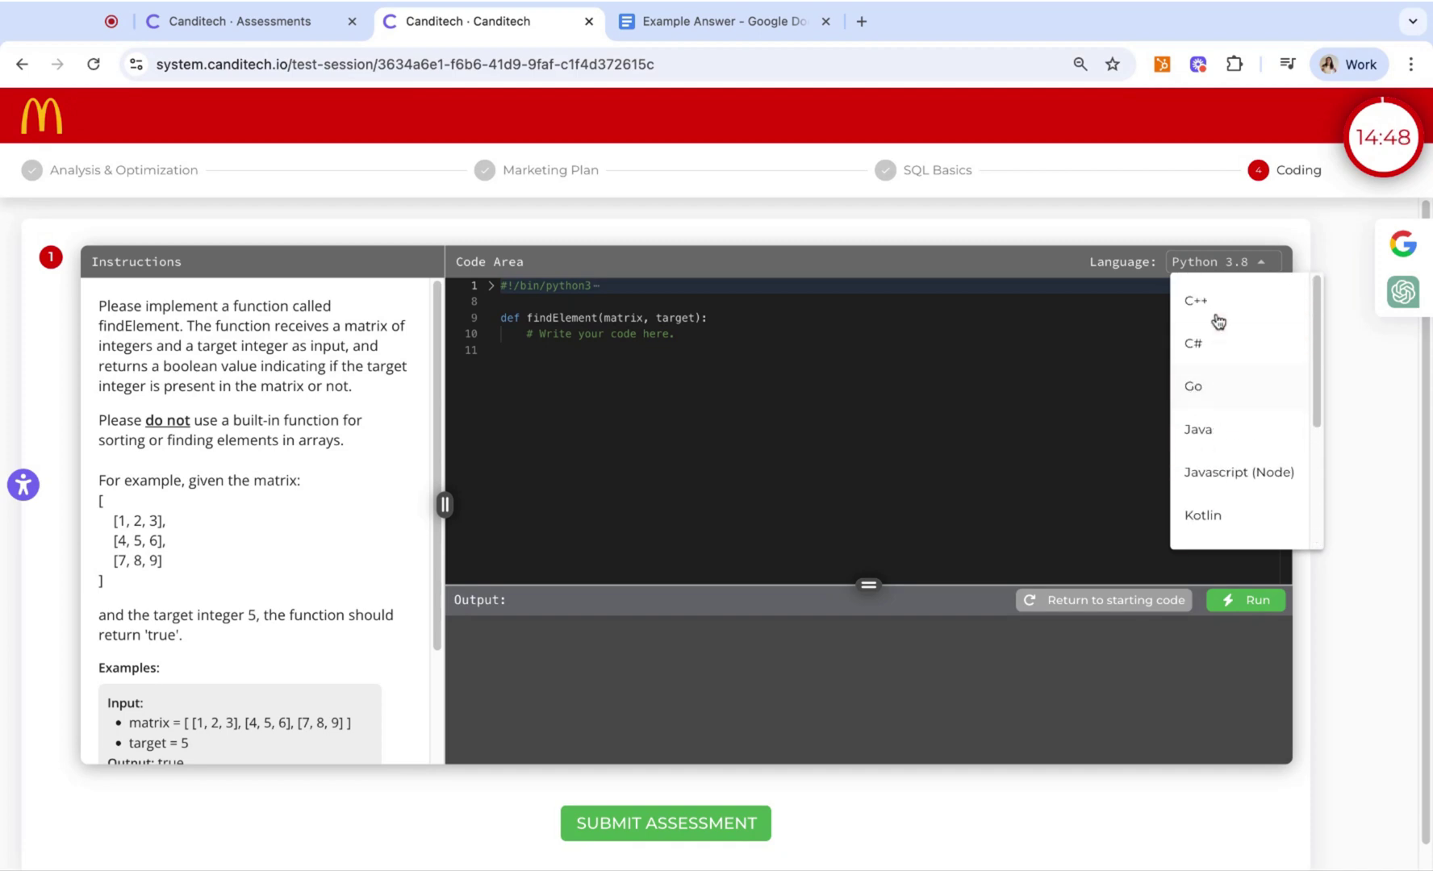
pyautogui.click(1218, 319)
pyautogui.click(1249, 266)
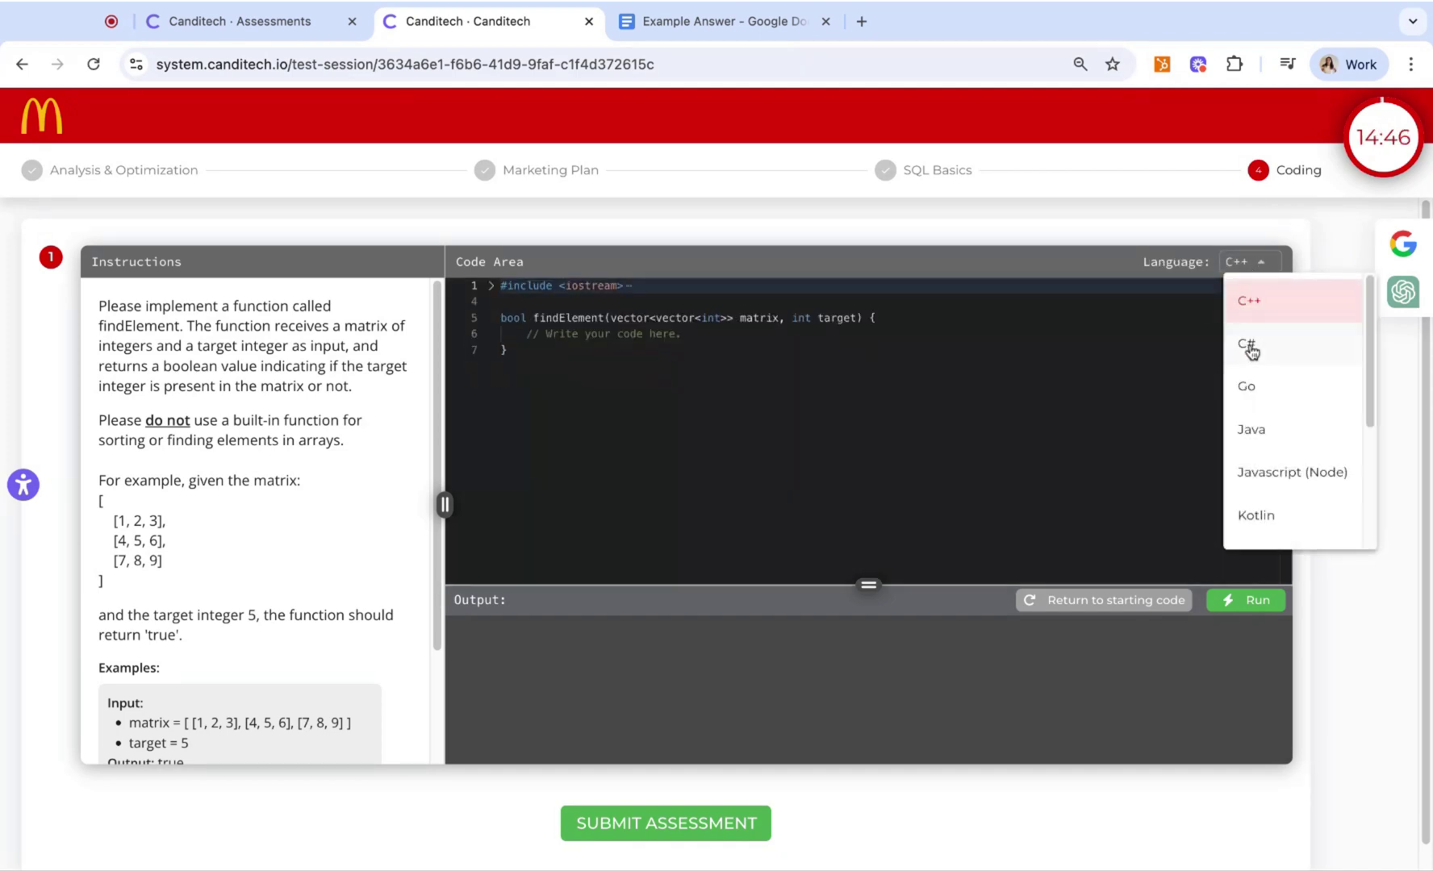
pyautogui.click(1249, 347)
pyautogui.click(1255, 265)
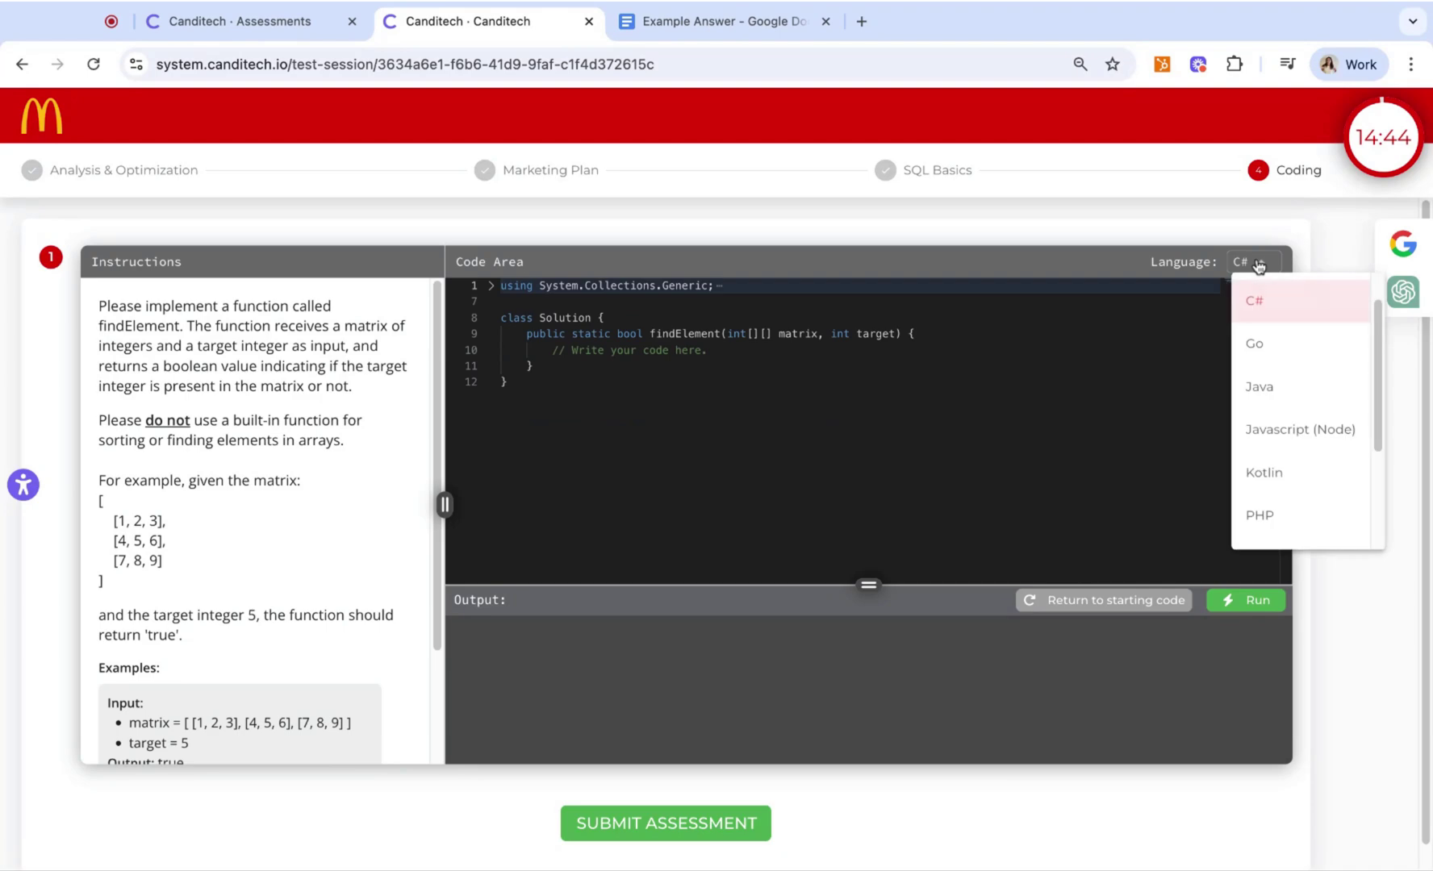
pyautogui.click(1252, 434)
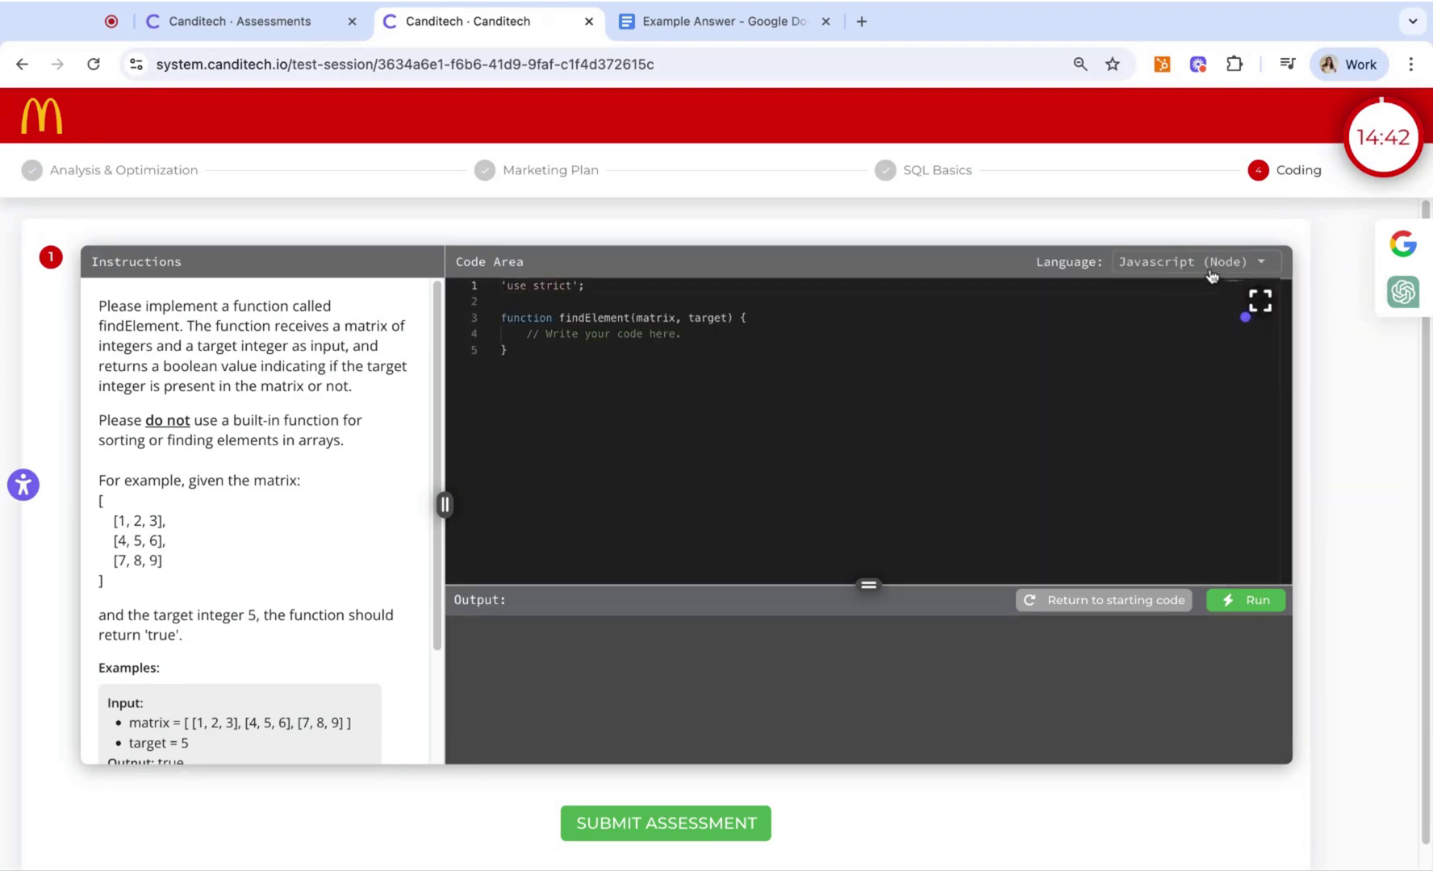
pyautogui.click(1210, 277)
pyautogui.click(1202, 428)
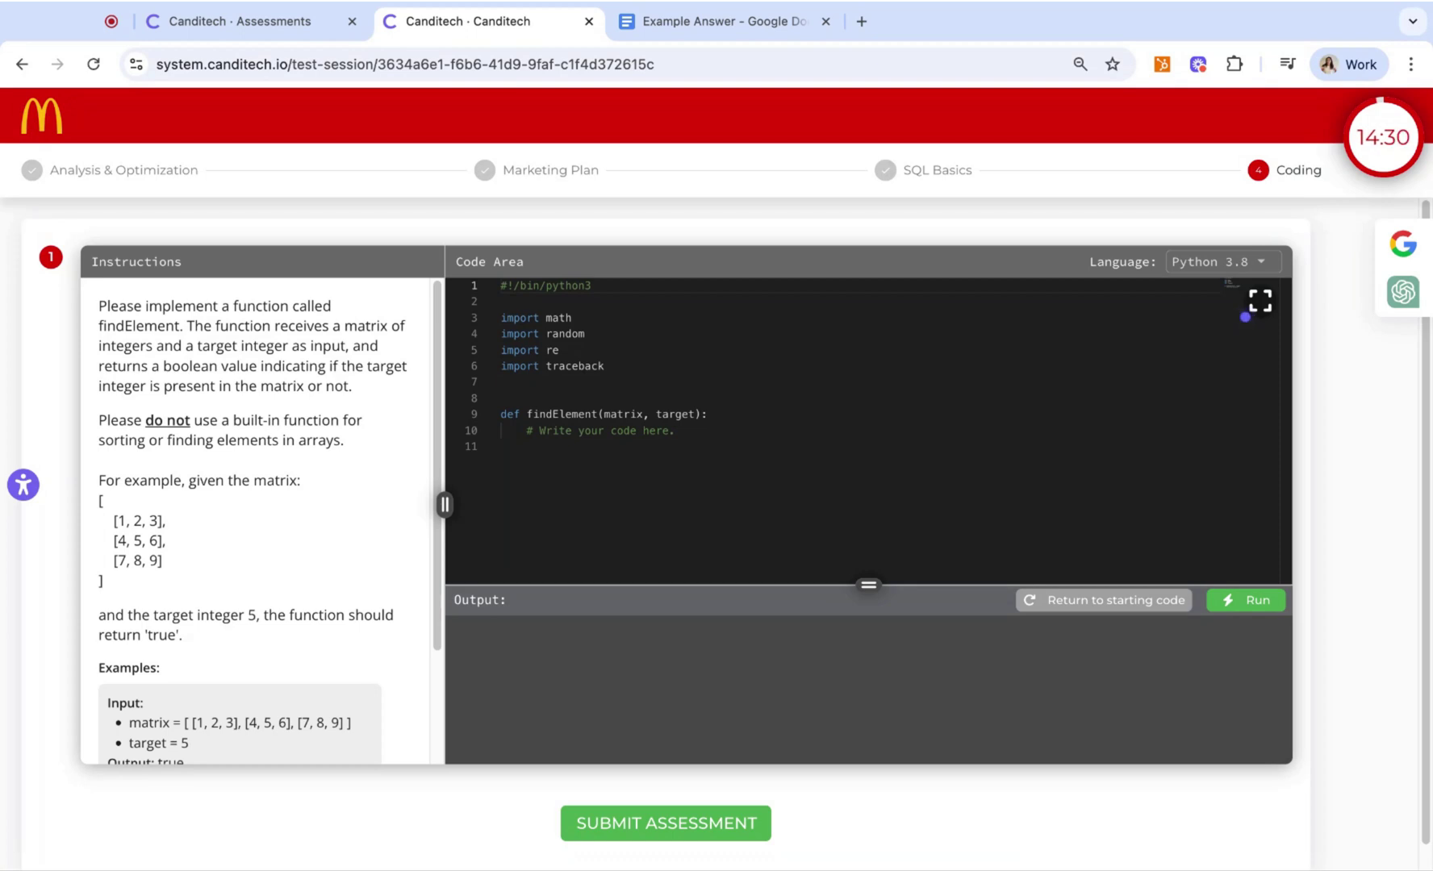
# Ask the built-in ChatGPT 'why is the sky blue', read its answer, then minimize the panel
pyautogui.click(1400, 304)
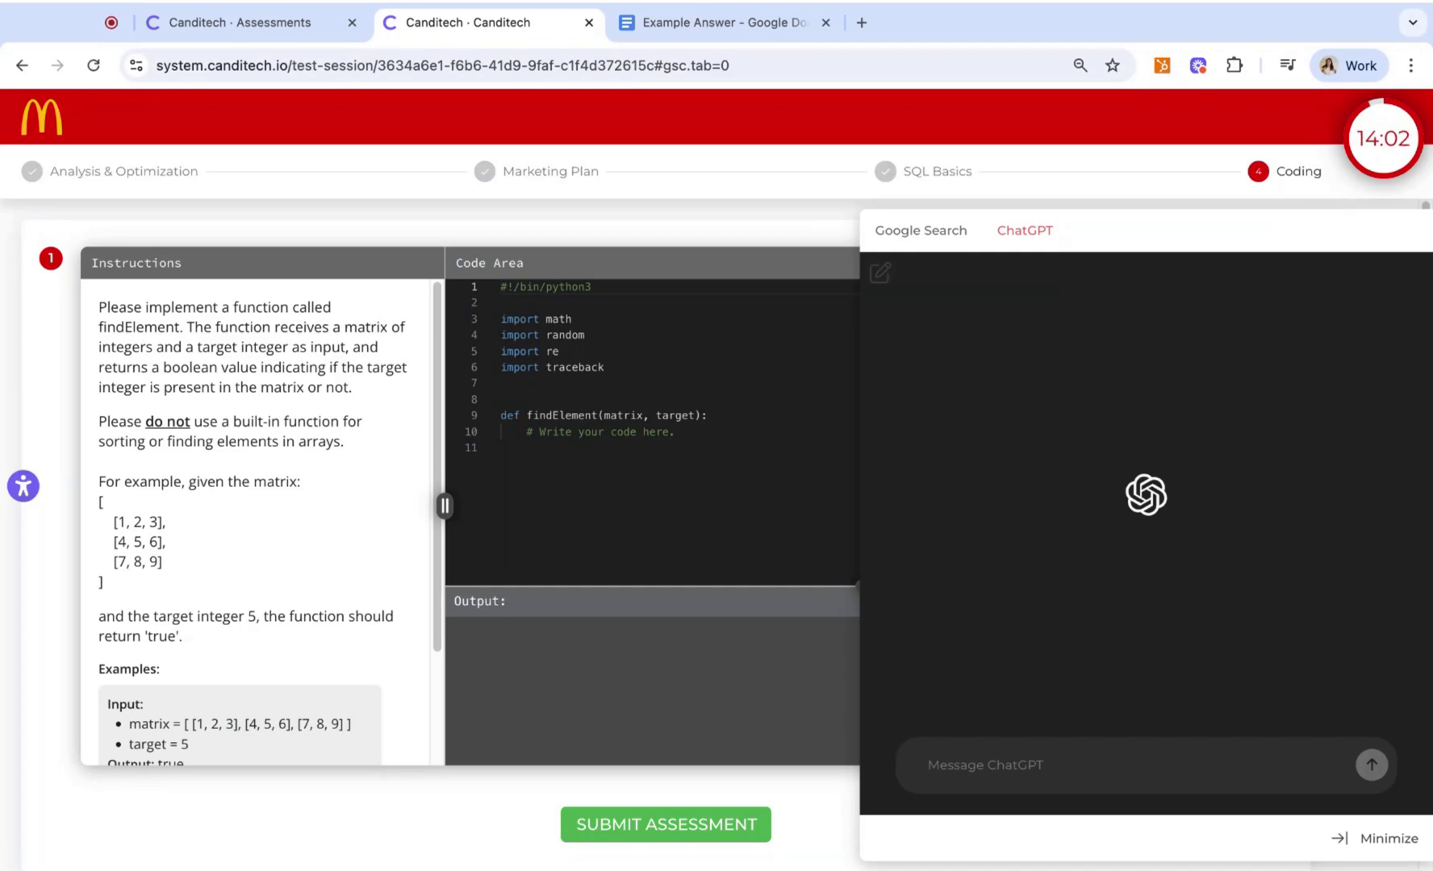
pyautogui.click(1017, 760)
pyautogui.write('why is')
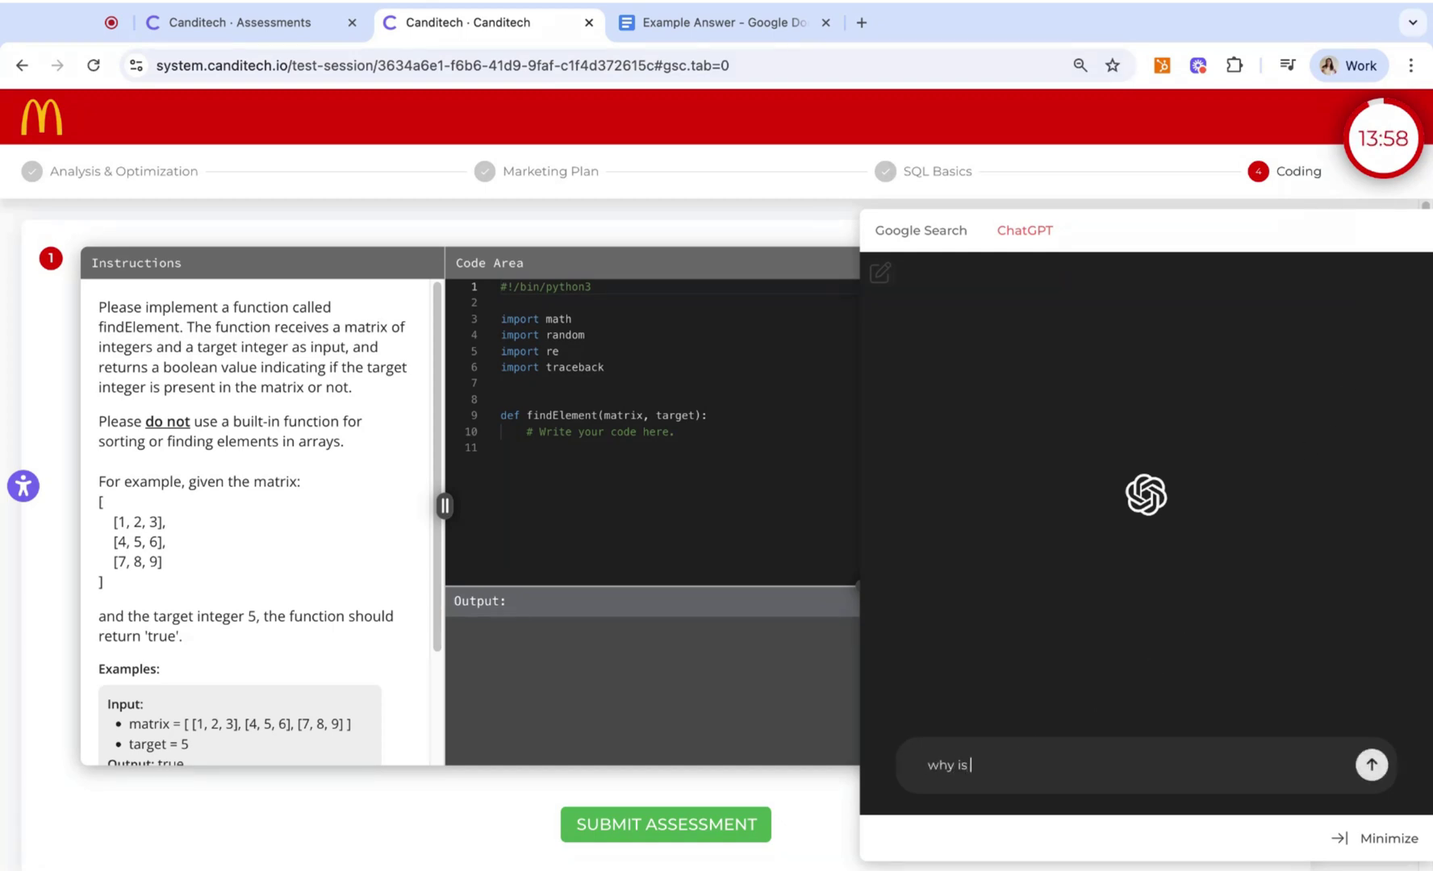
pyautogui.write(' the sky blue')
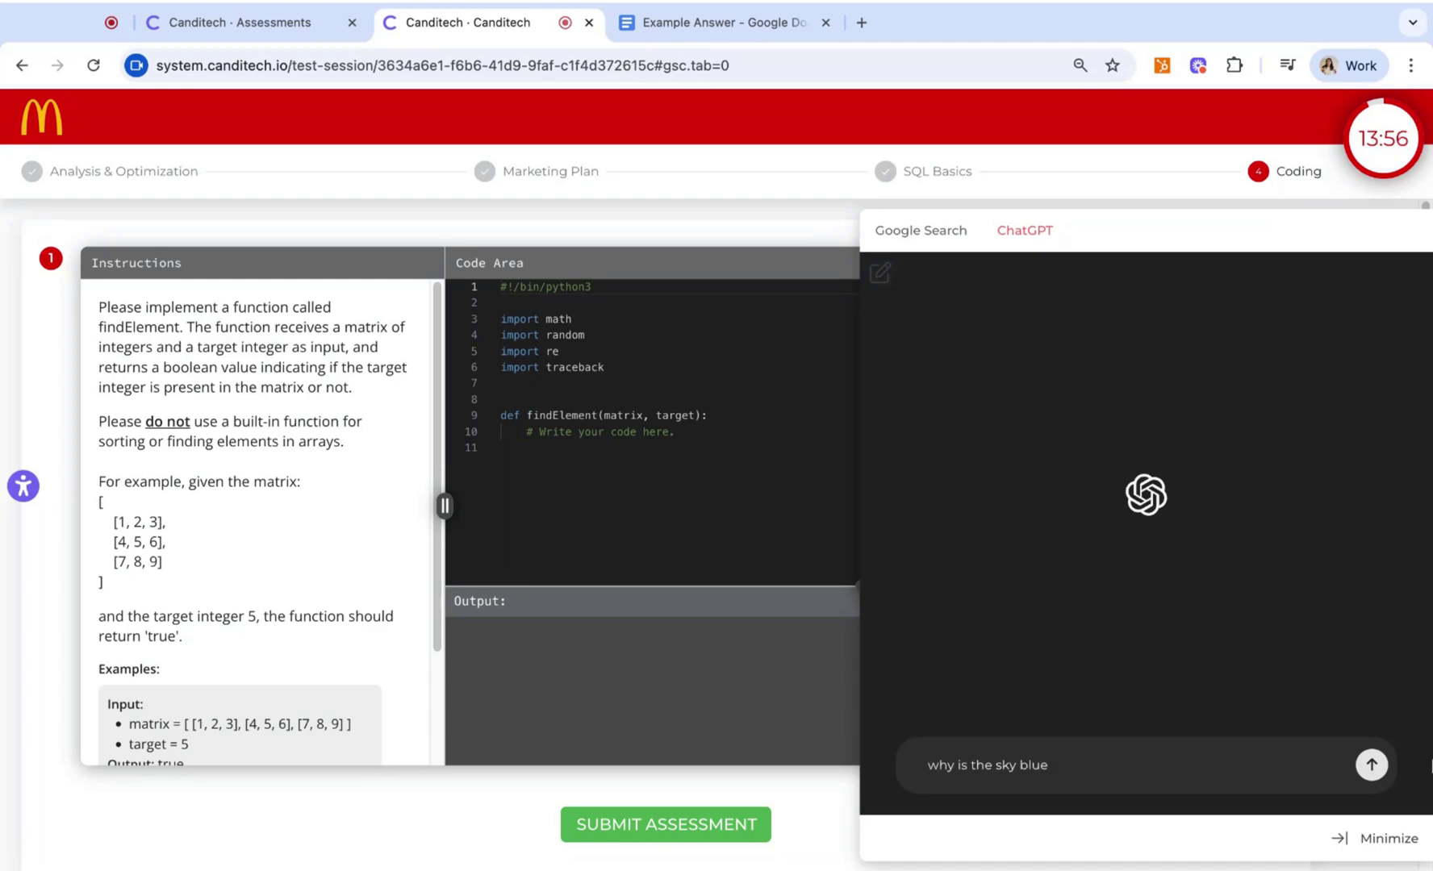
pyautogui.click(1370, 768)
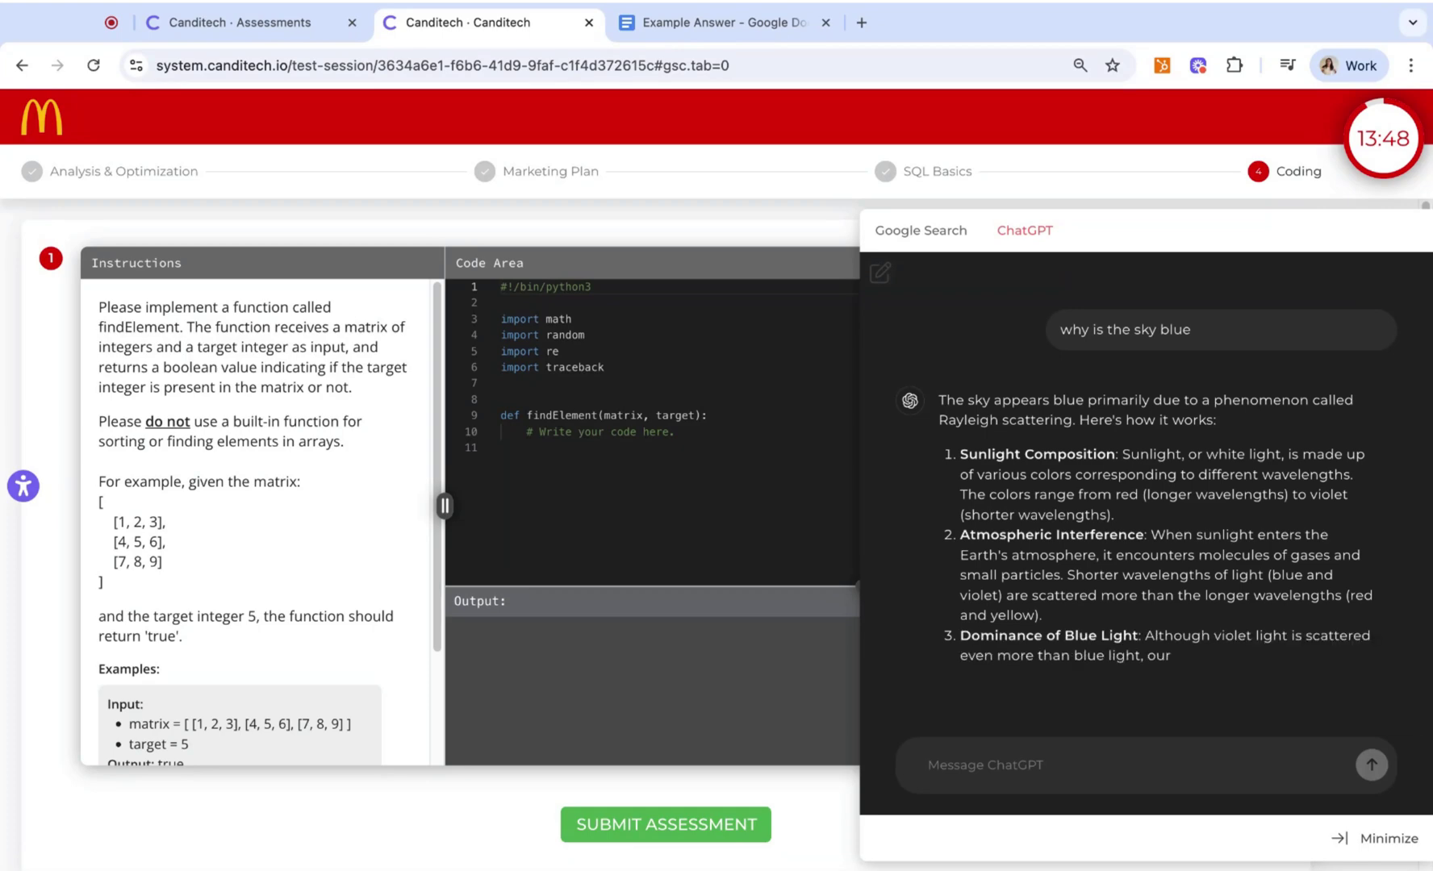
pyautogui.scroll(-2, 1317, 697)
pyautogui.click(1374, 838)
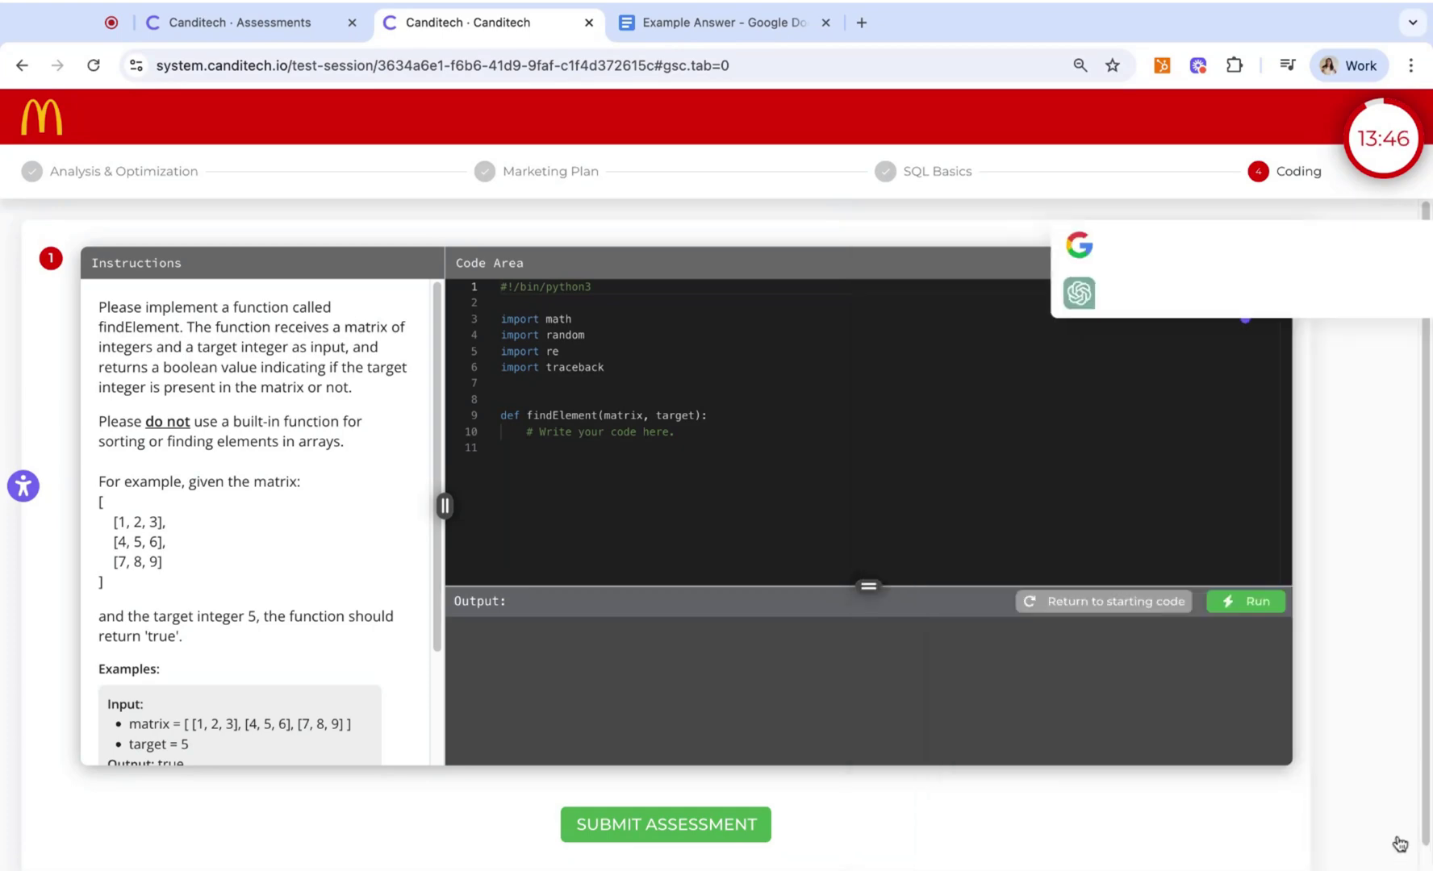
# Submit and confirm the assessment, then open Candidates from the Canditech Assessments tab
pyautogui.click(730, 798)
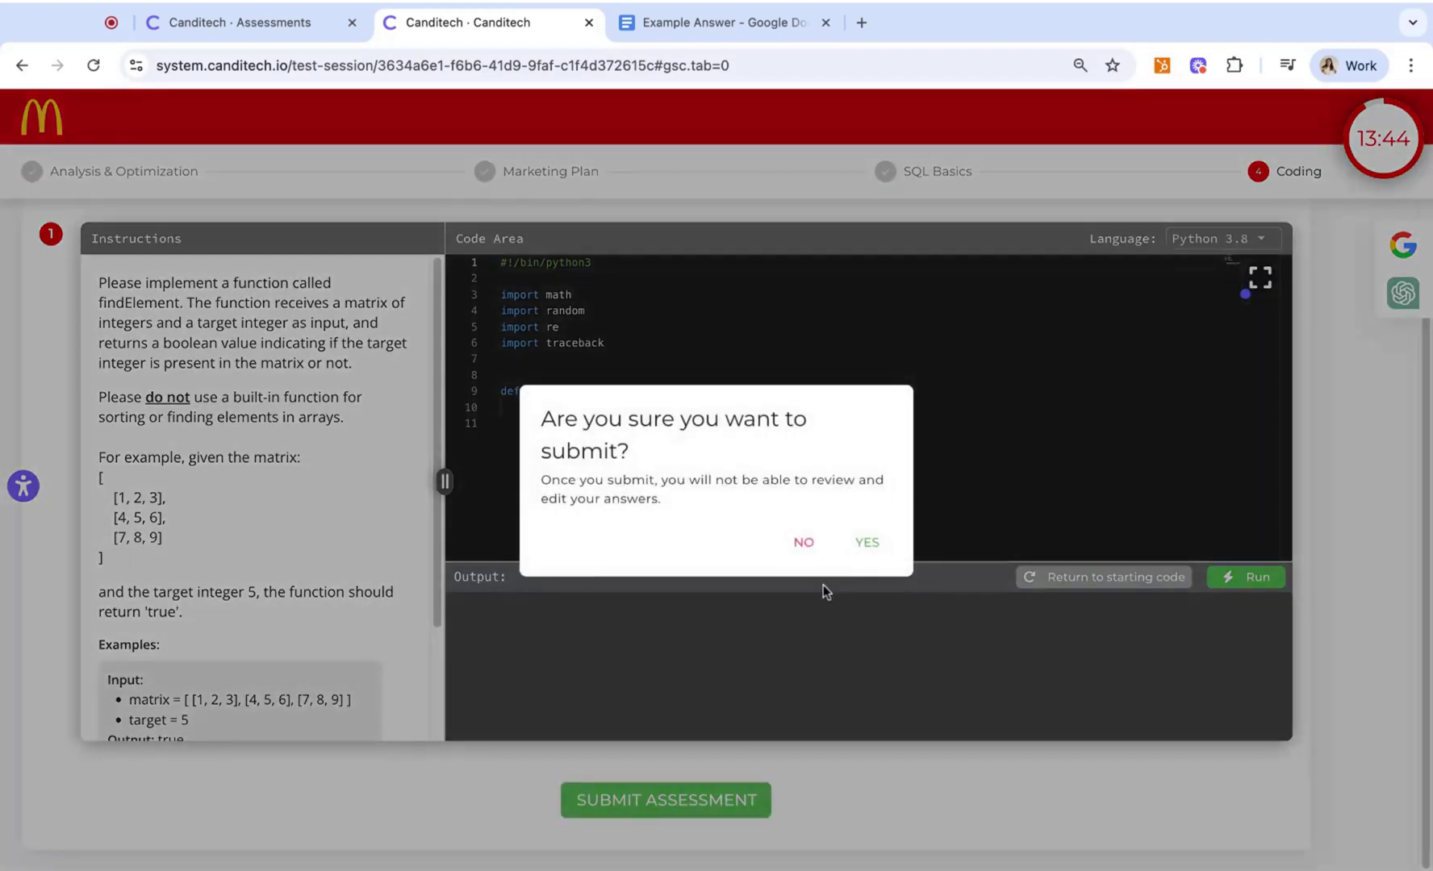
pyautogui.click(868, 547)
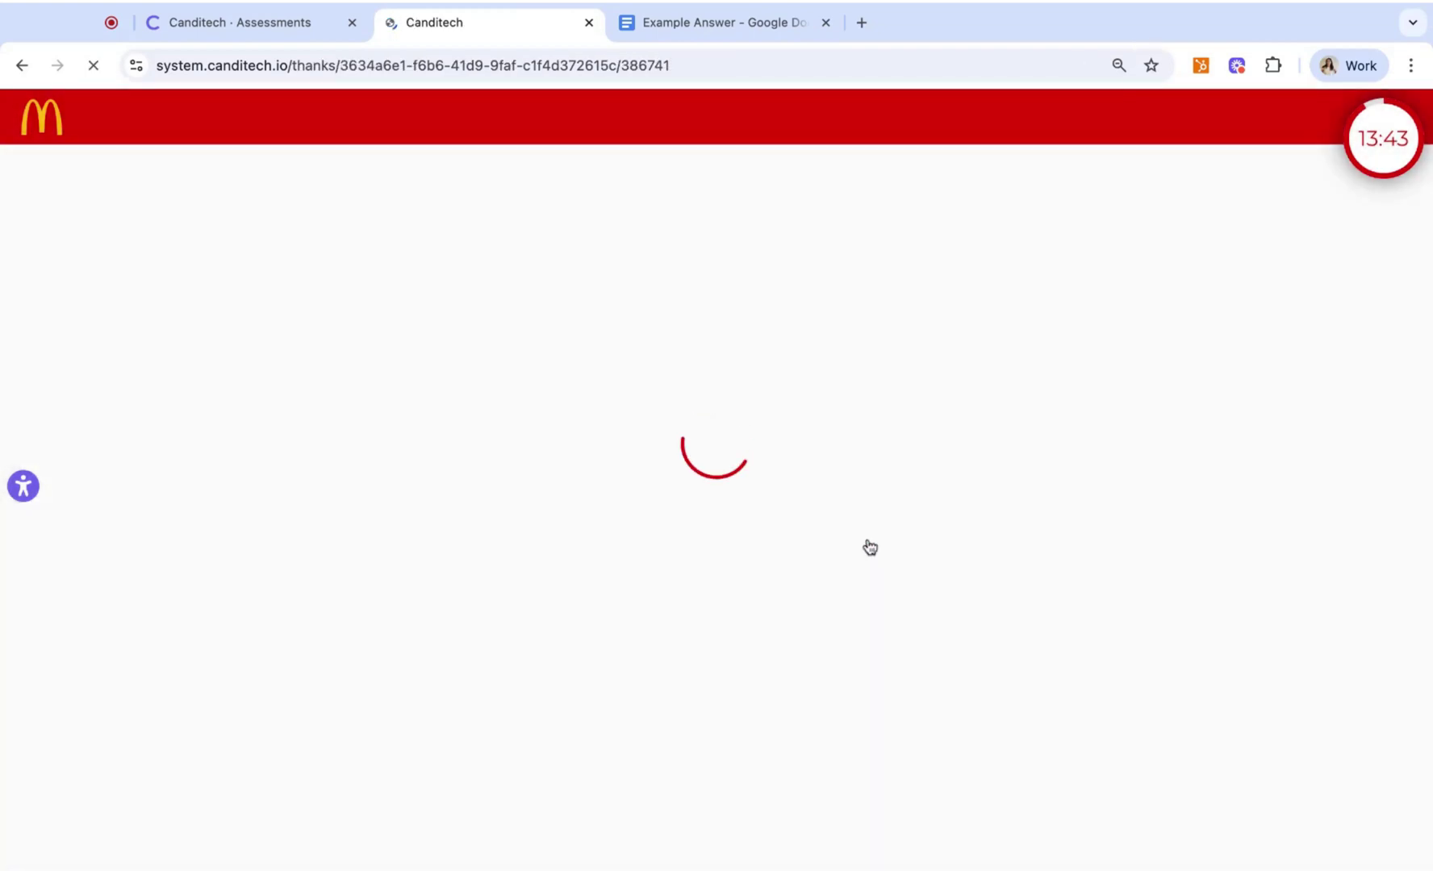
pyautogui.click(282, 29)
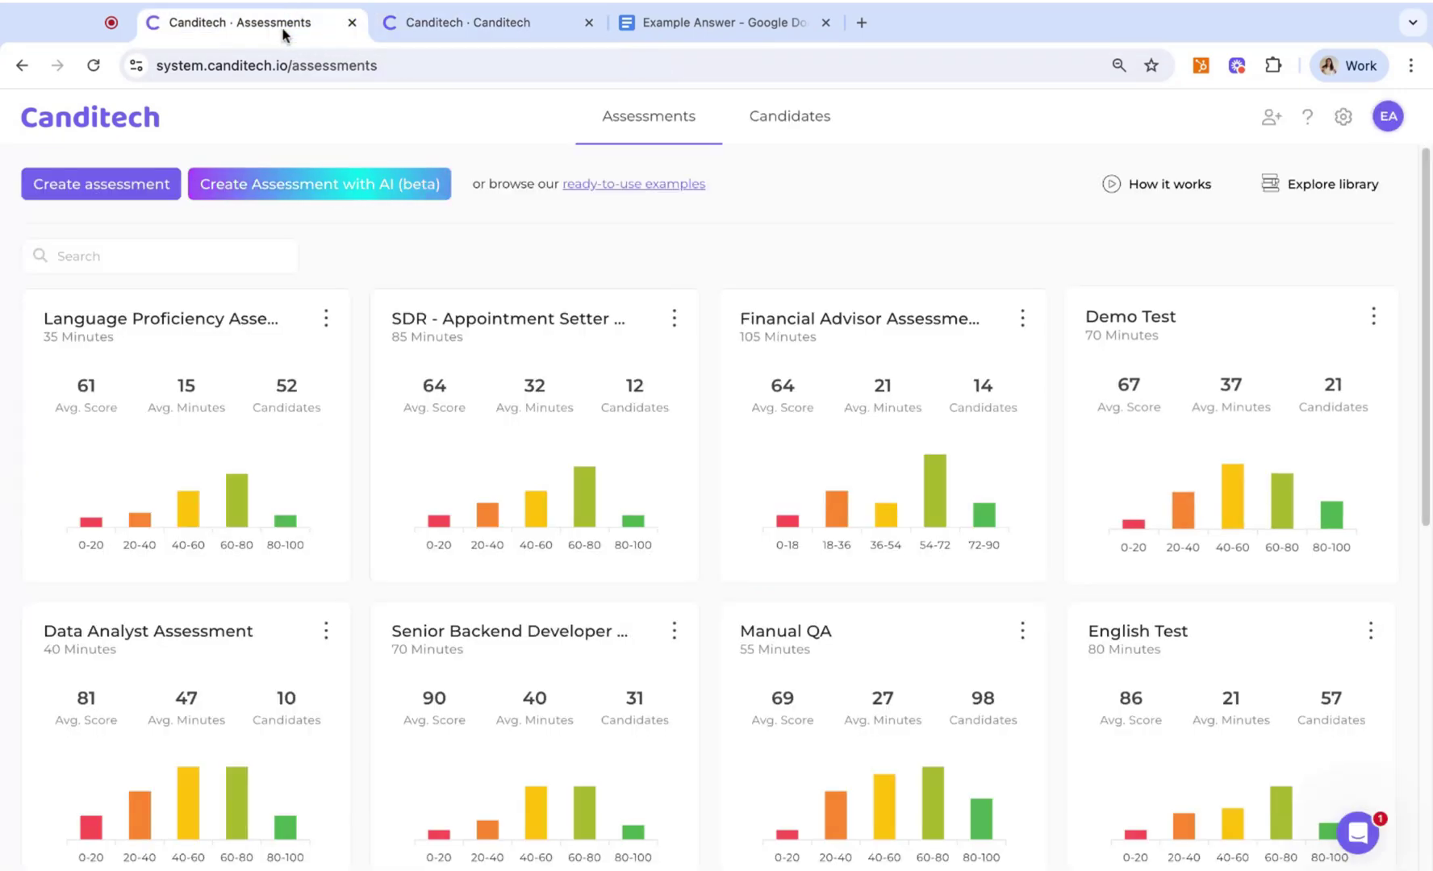
pyautogui.click(799, 121)
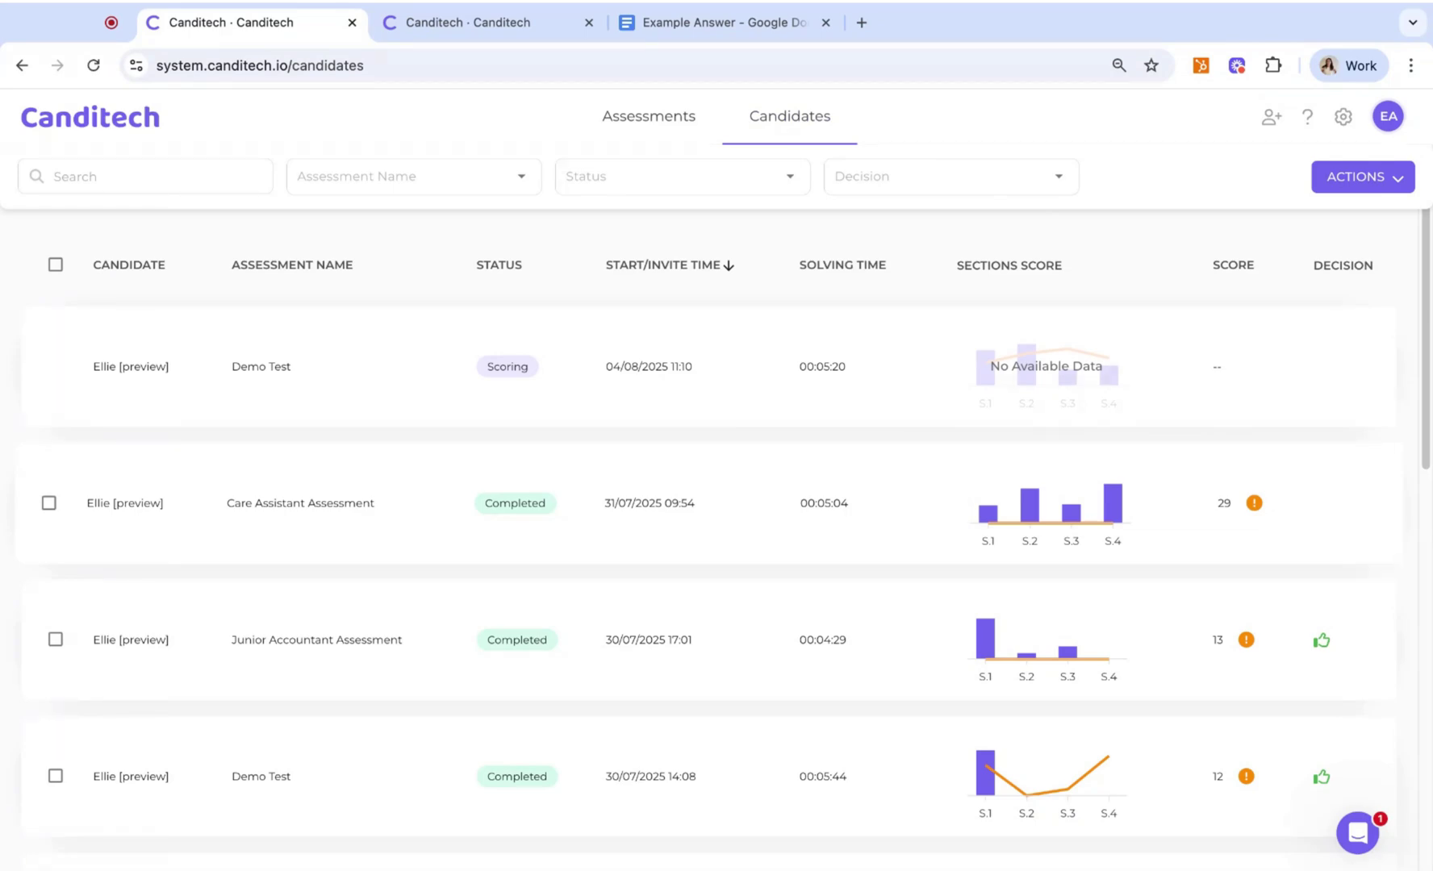
# Filter candidates to the Data Scientist assessment and sort them by score, highest first
pyautogui.click(428, 191)
pyautogui.write('Data')
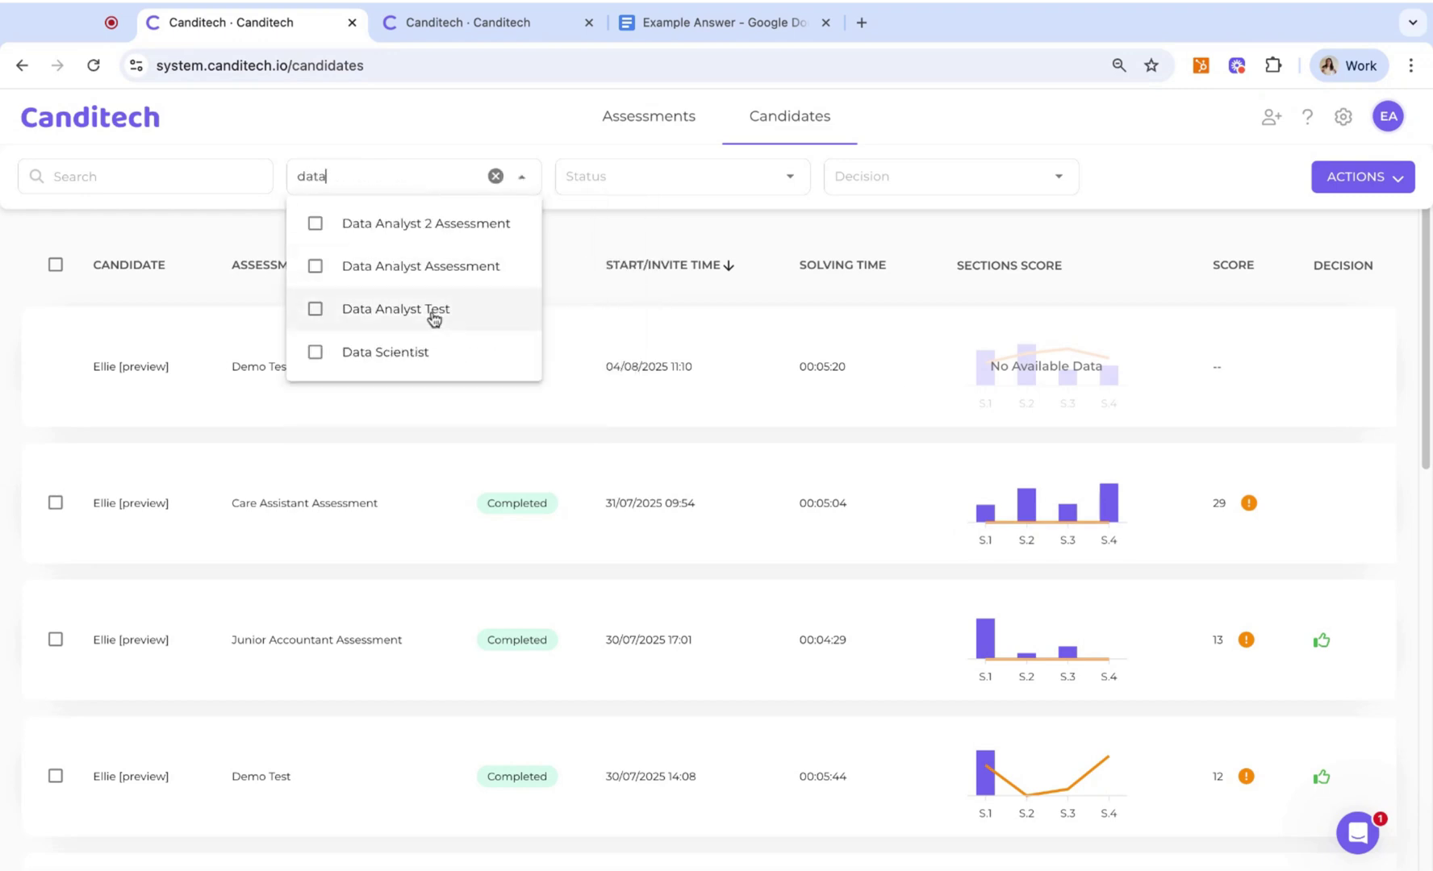
pyautogui.click(435, 356)
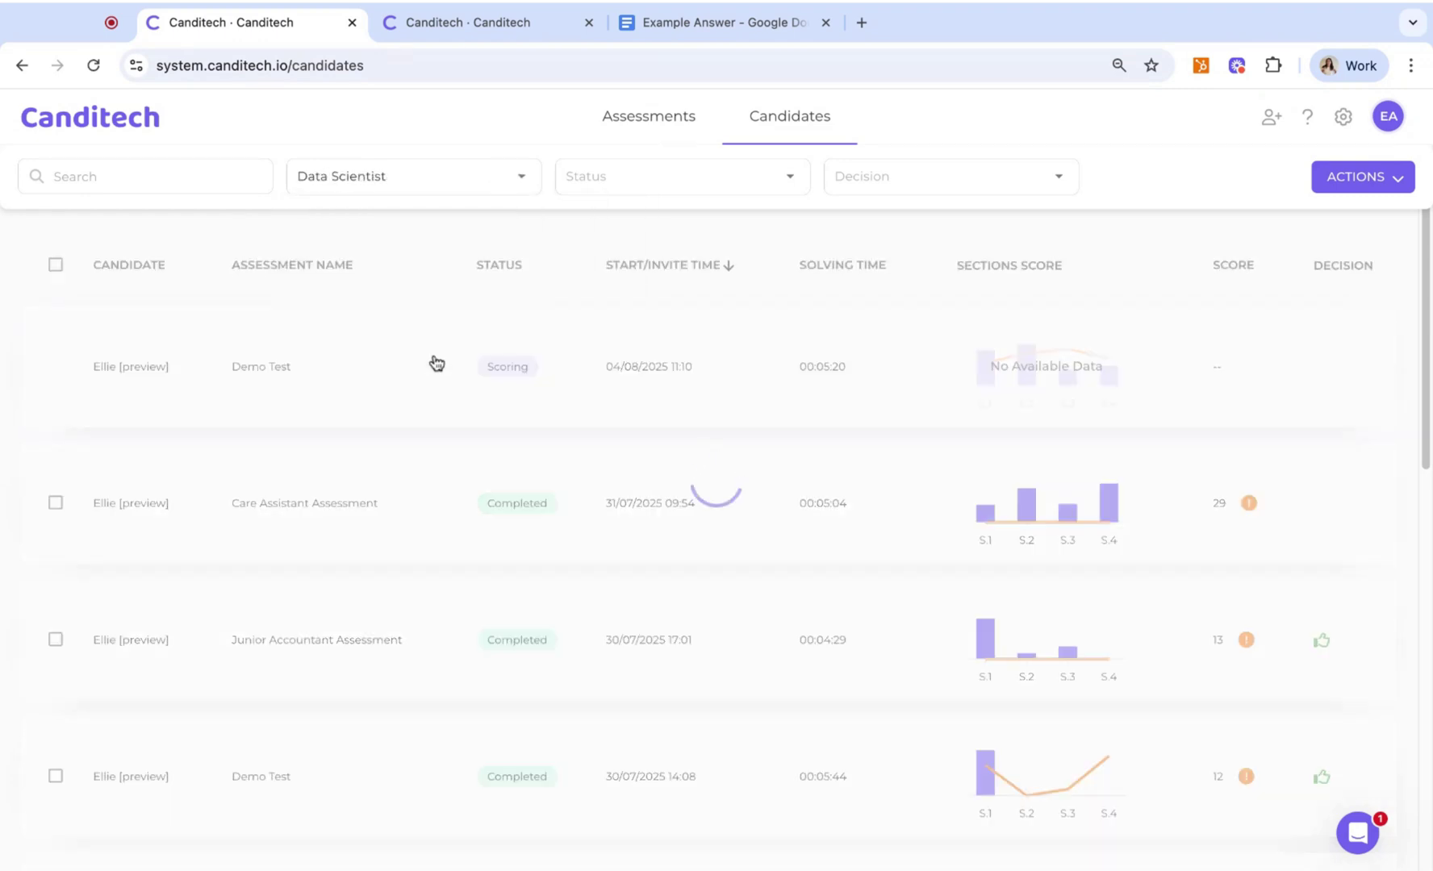
pyautogui.click(1266, 271)
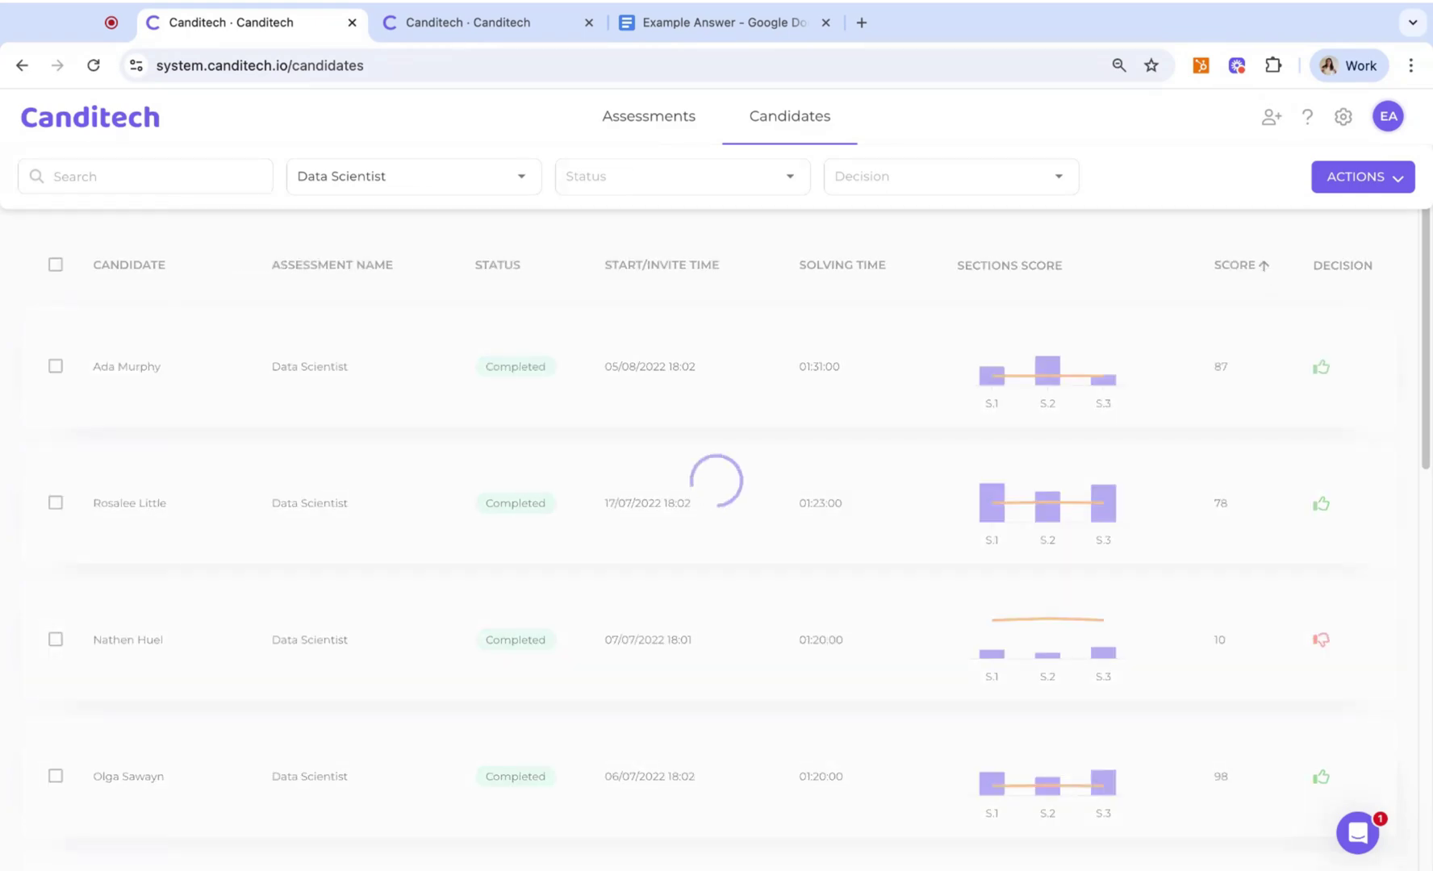
pyautogui.click(1263, 265)
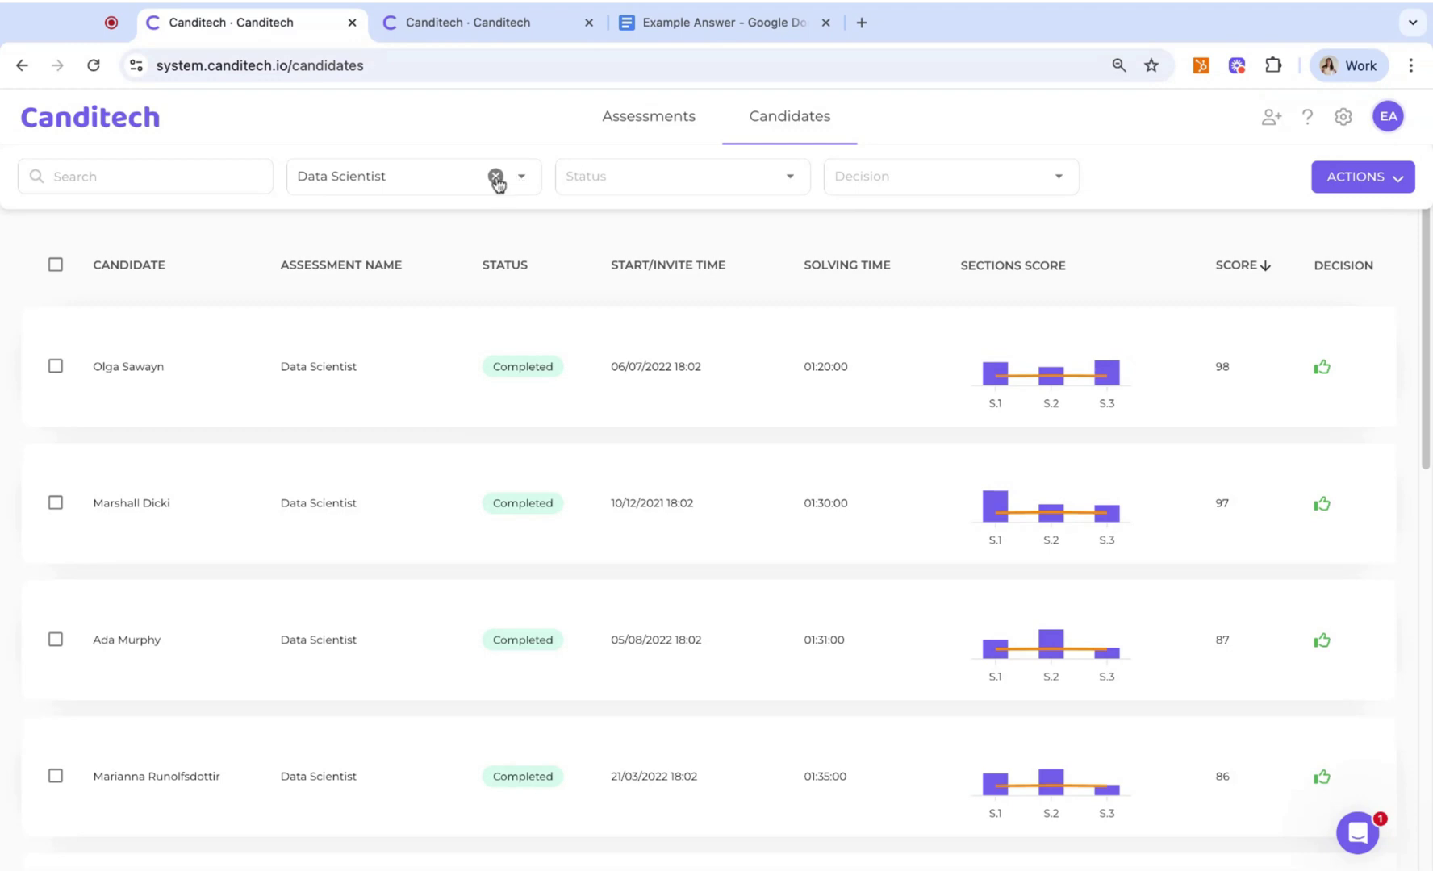
# Clear the filter, sort by Start/Invite Time, and open the newest Demo Test report
pyautogui.click(496, 177)
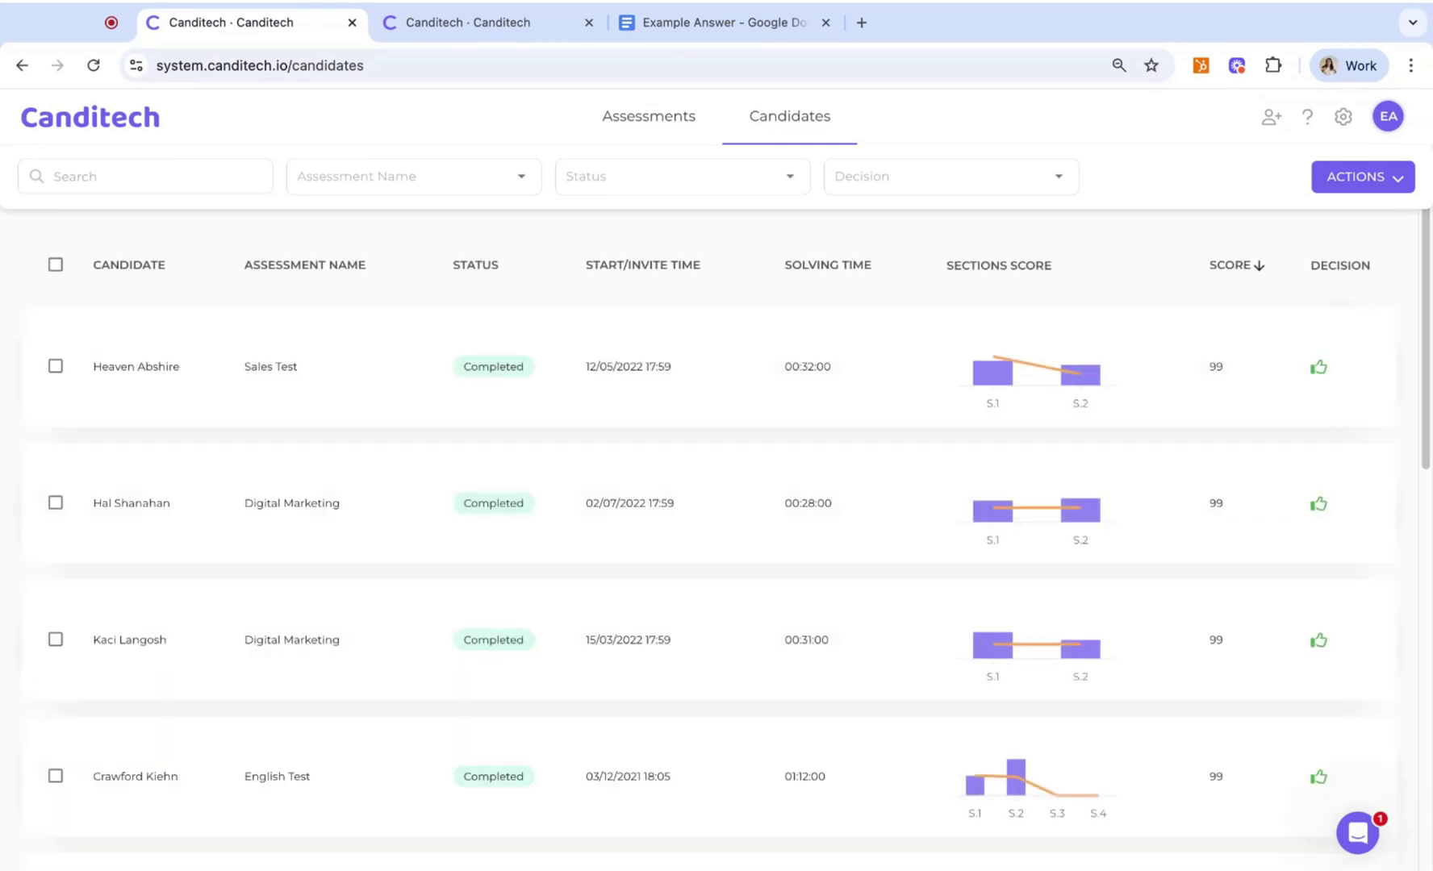
pyautogui.click(706, 268)
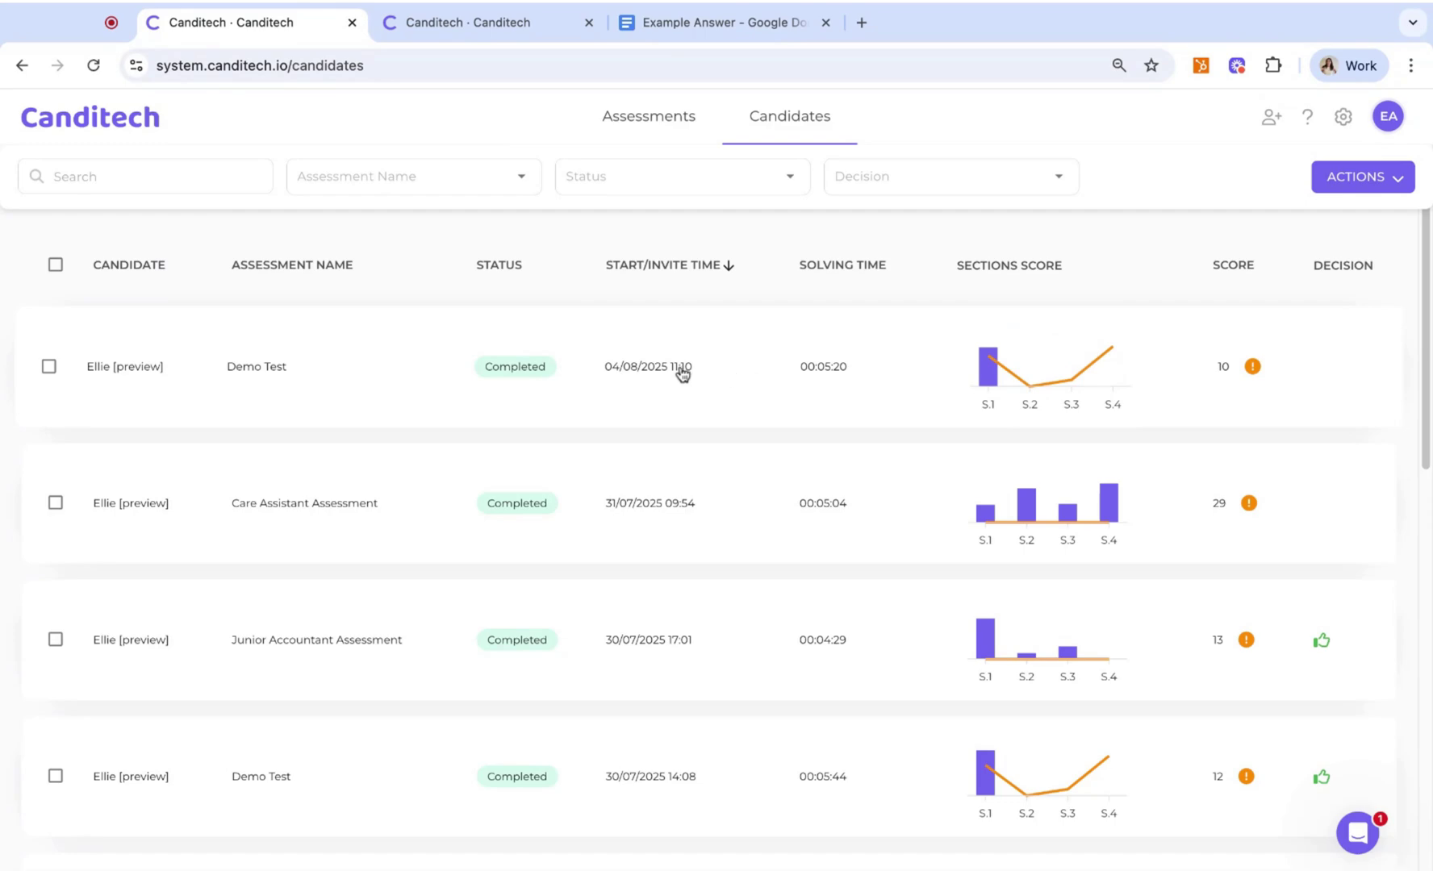
pyautogui.click(731, 400)
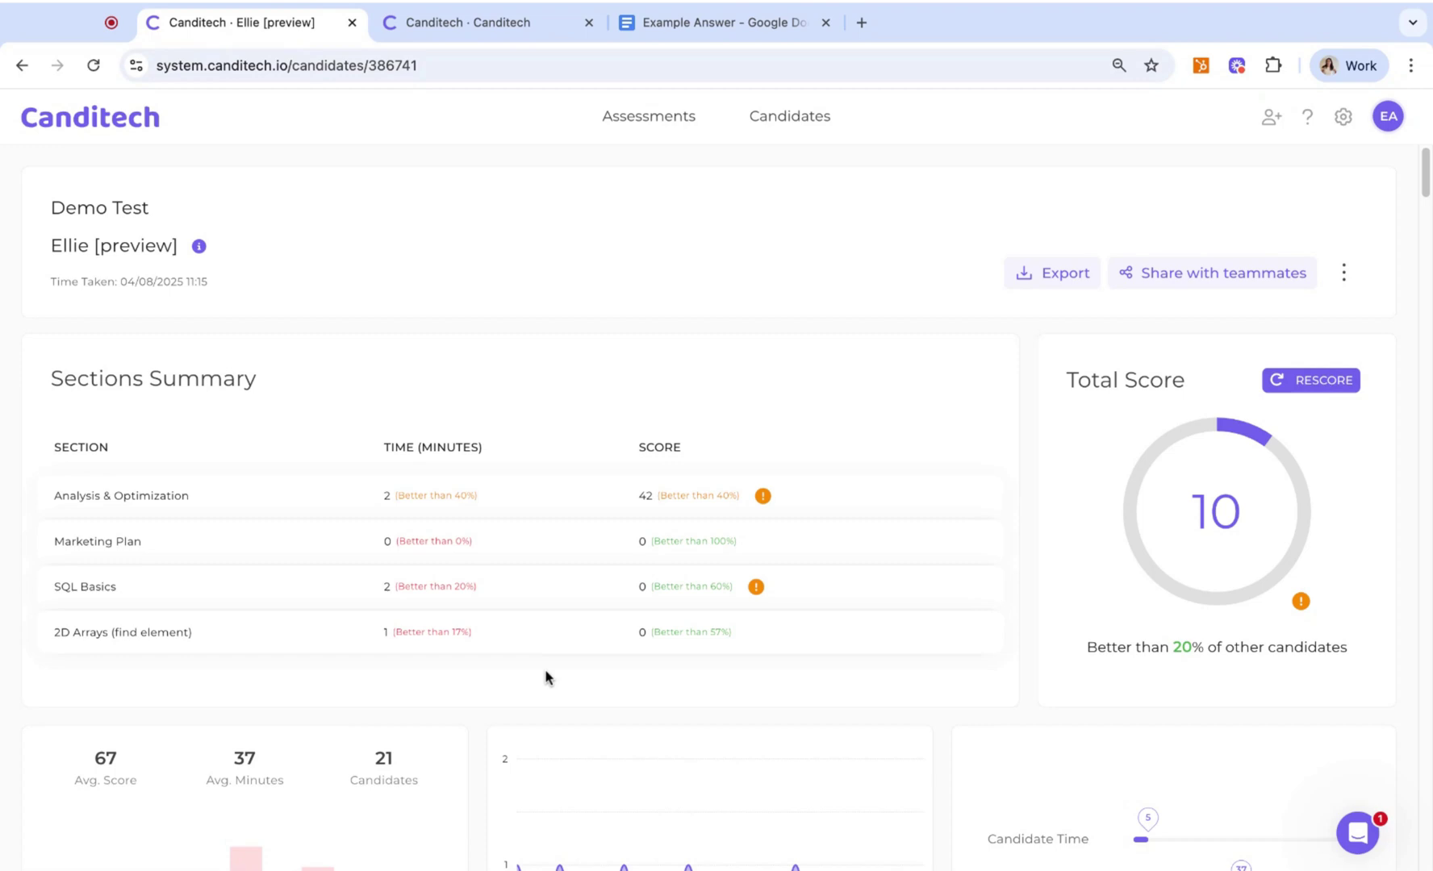
# Scroll down the Ellie report past the benchmarks to the Proctoring Insights section
pyautogui.scroll(-2, 546, 676)
pyautogui.scroll(-2, 545, 676)
pyautogui.scroll(-1, 545, 676)
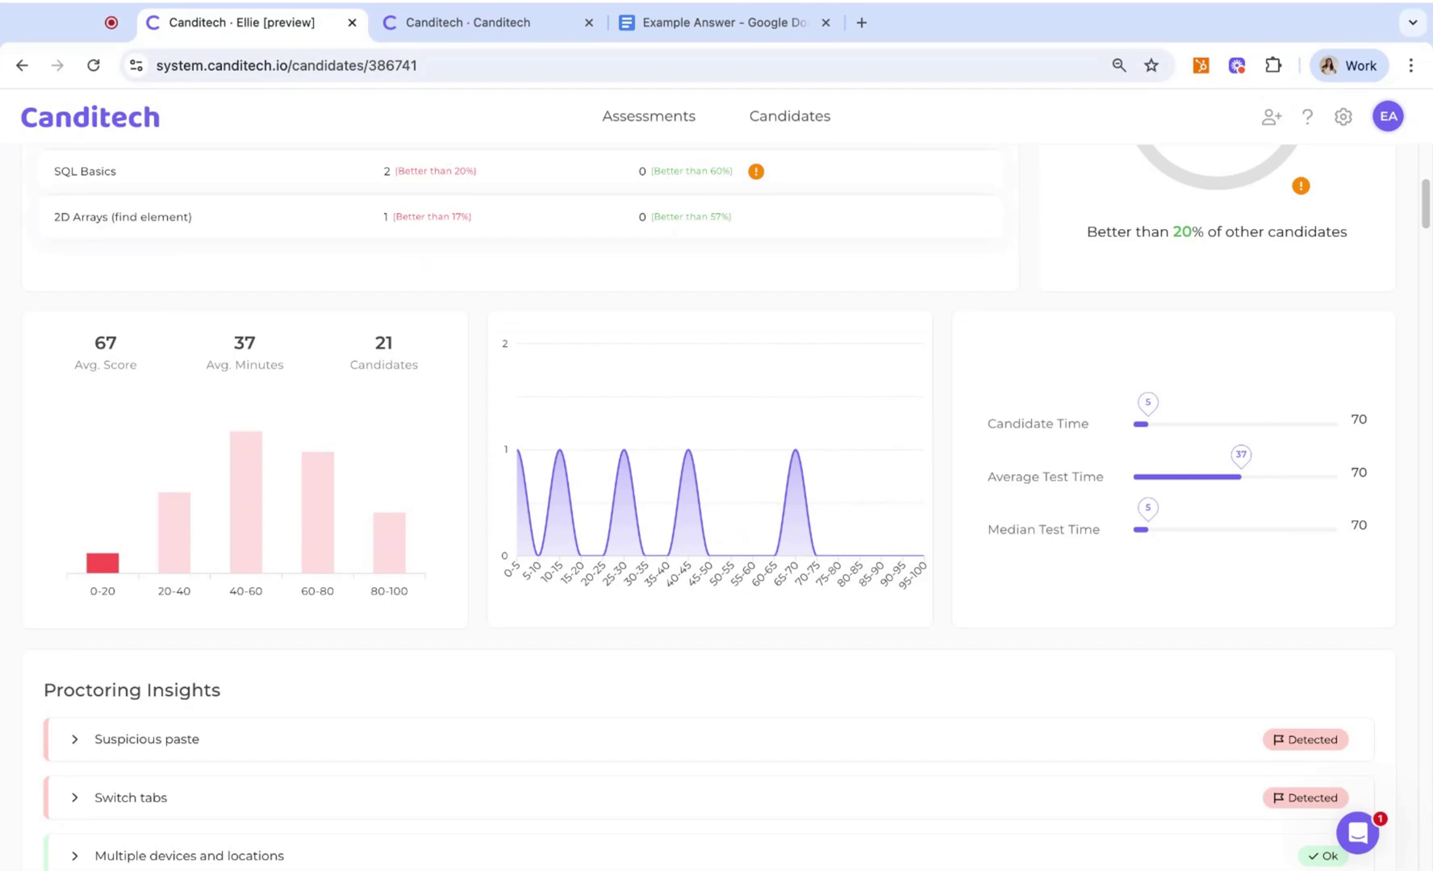
pyautogui.scroll(-2, 1134, 608)
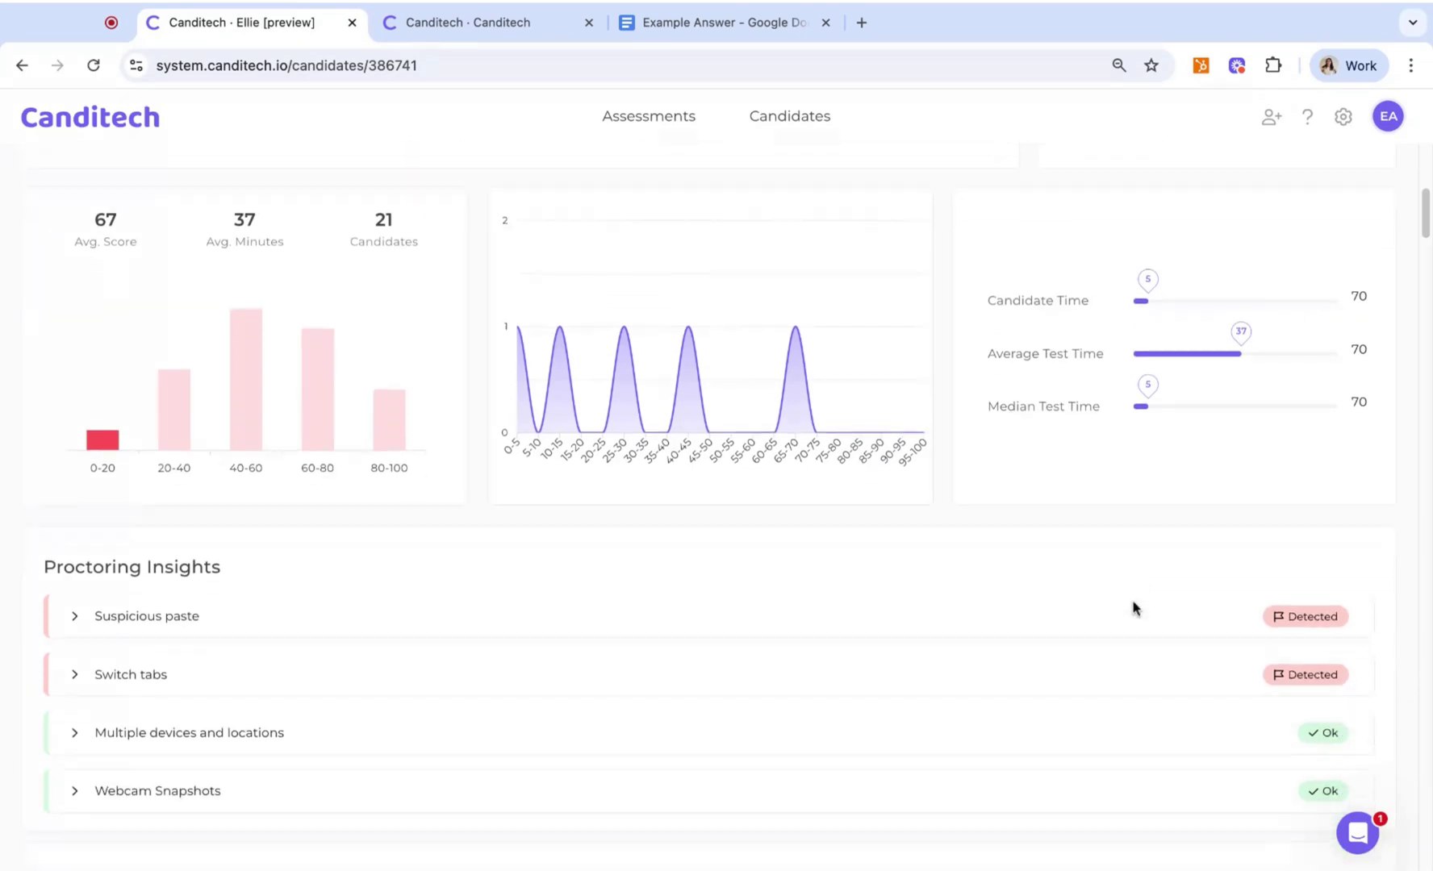
pyautogui.scroll(-1, 1134, 608)
pyautogui.scroll(-1, 1133, 608)
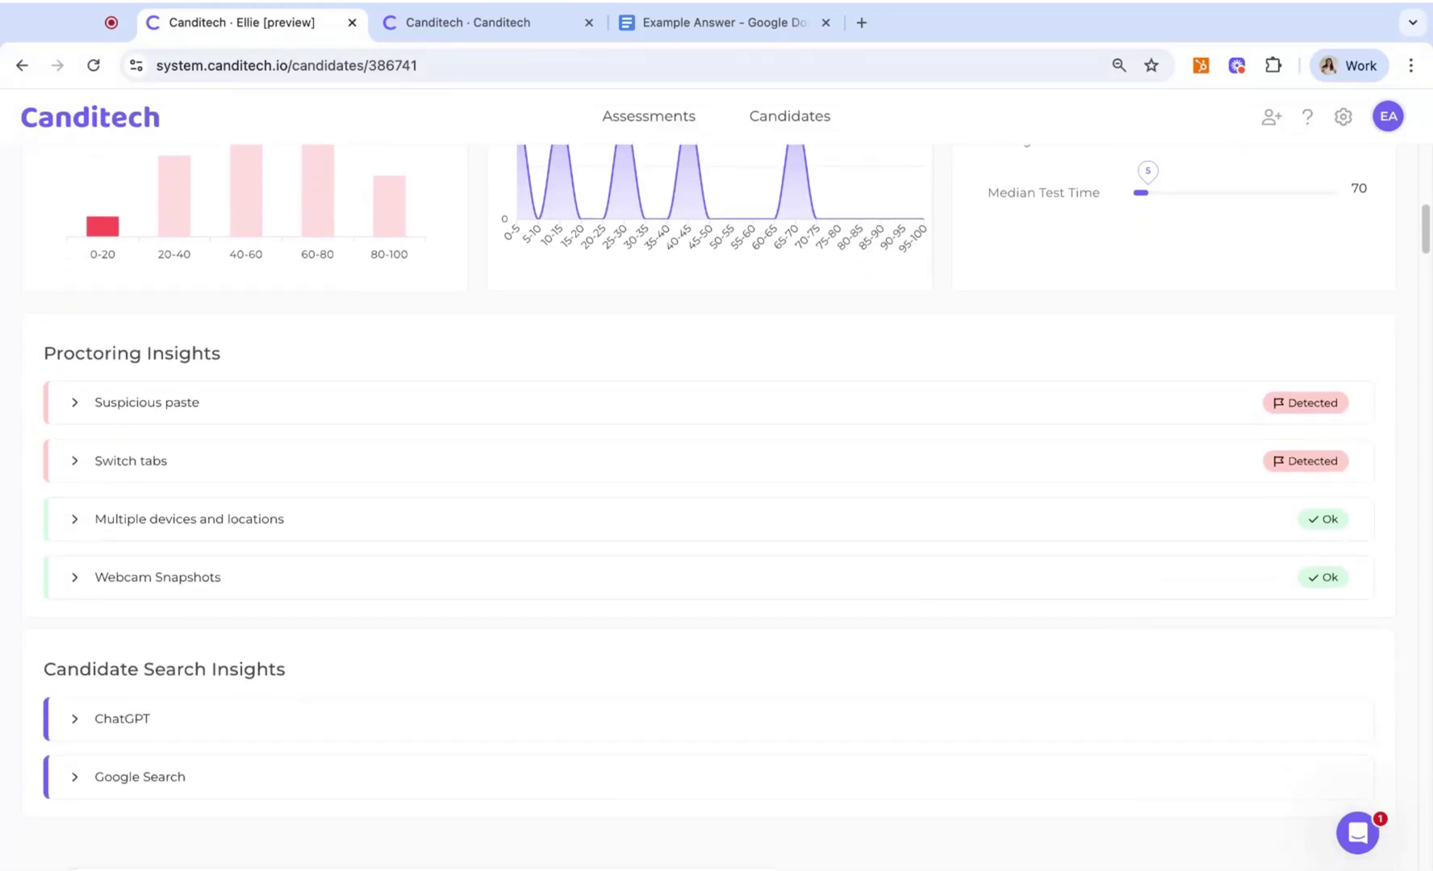
# Expand the Suspicious paste finding and replay how the flagged answer was written
pyautogui.moveTo(717, 790)
pyautogui.click(1114, 404)
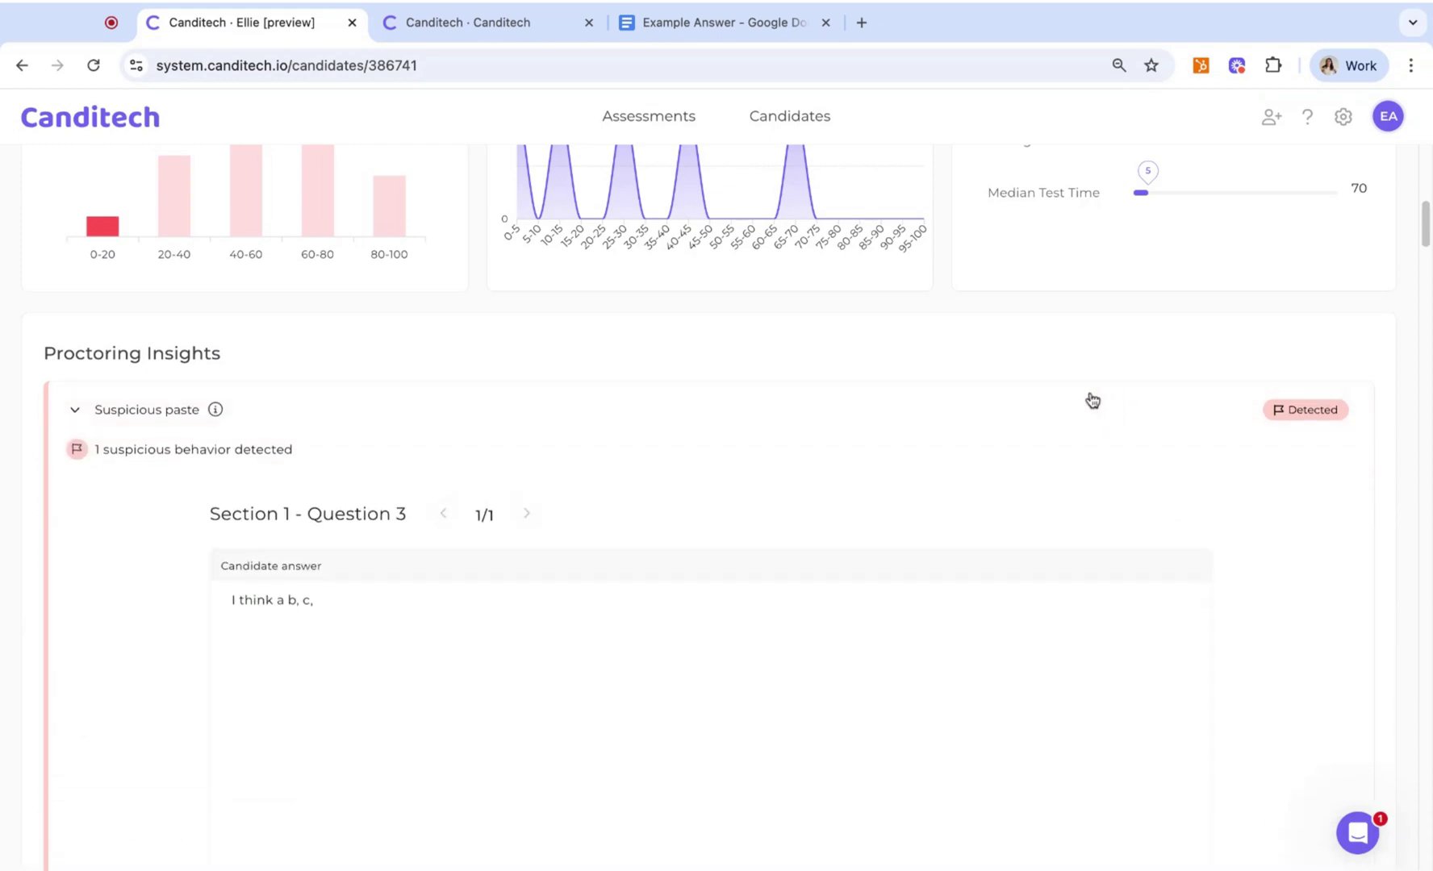
pyautogui.scroll(-2, 1008, 428)
pyautogui.scroll(-2, 645, 509)
pyautogui.click(272, 639)
pyautogui.click(237, 639)
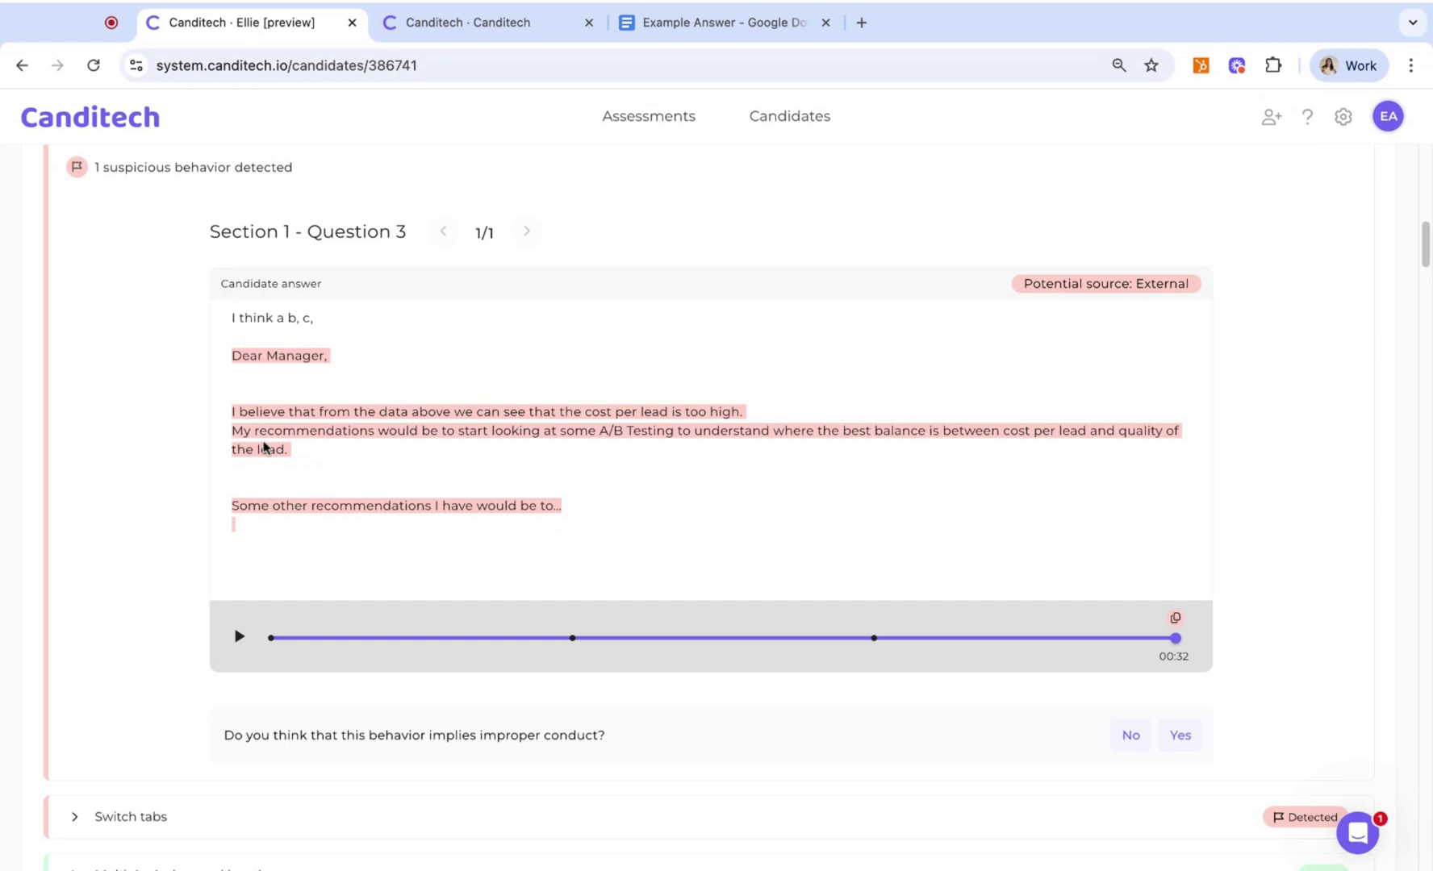
# Expand the Switch tabs finding and scroll down to Candidate Search Insights
pyautogui.scroll(-4, 427, 530)
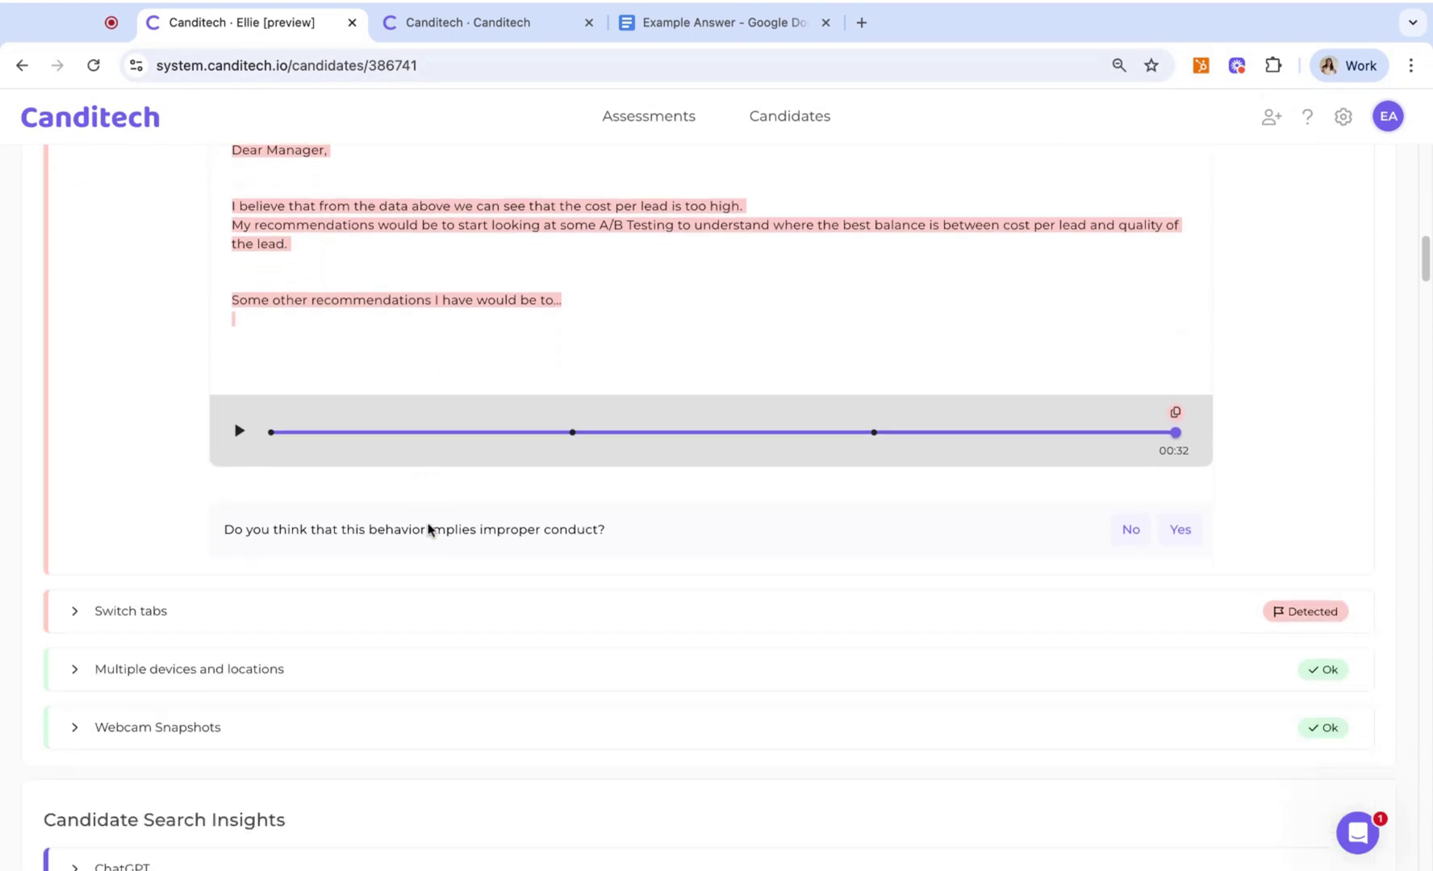
pyautogui.click(400, 526)
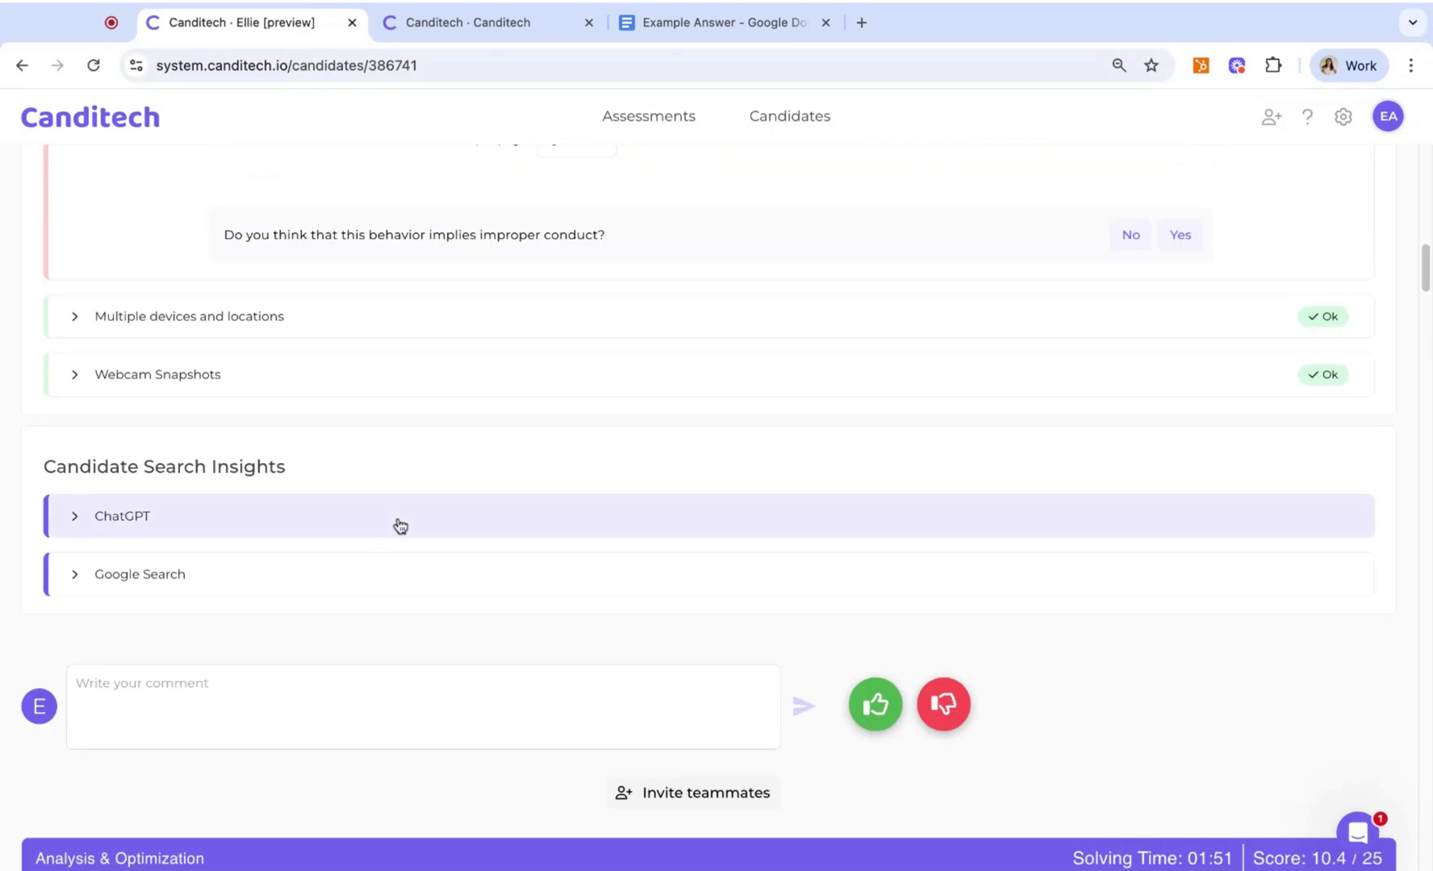
pyautogui.scroll(5, 399, 528)
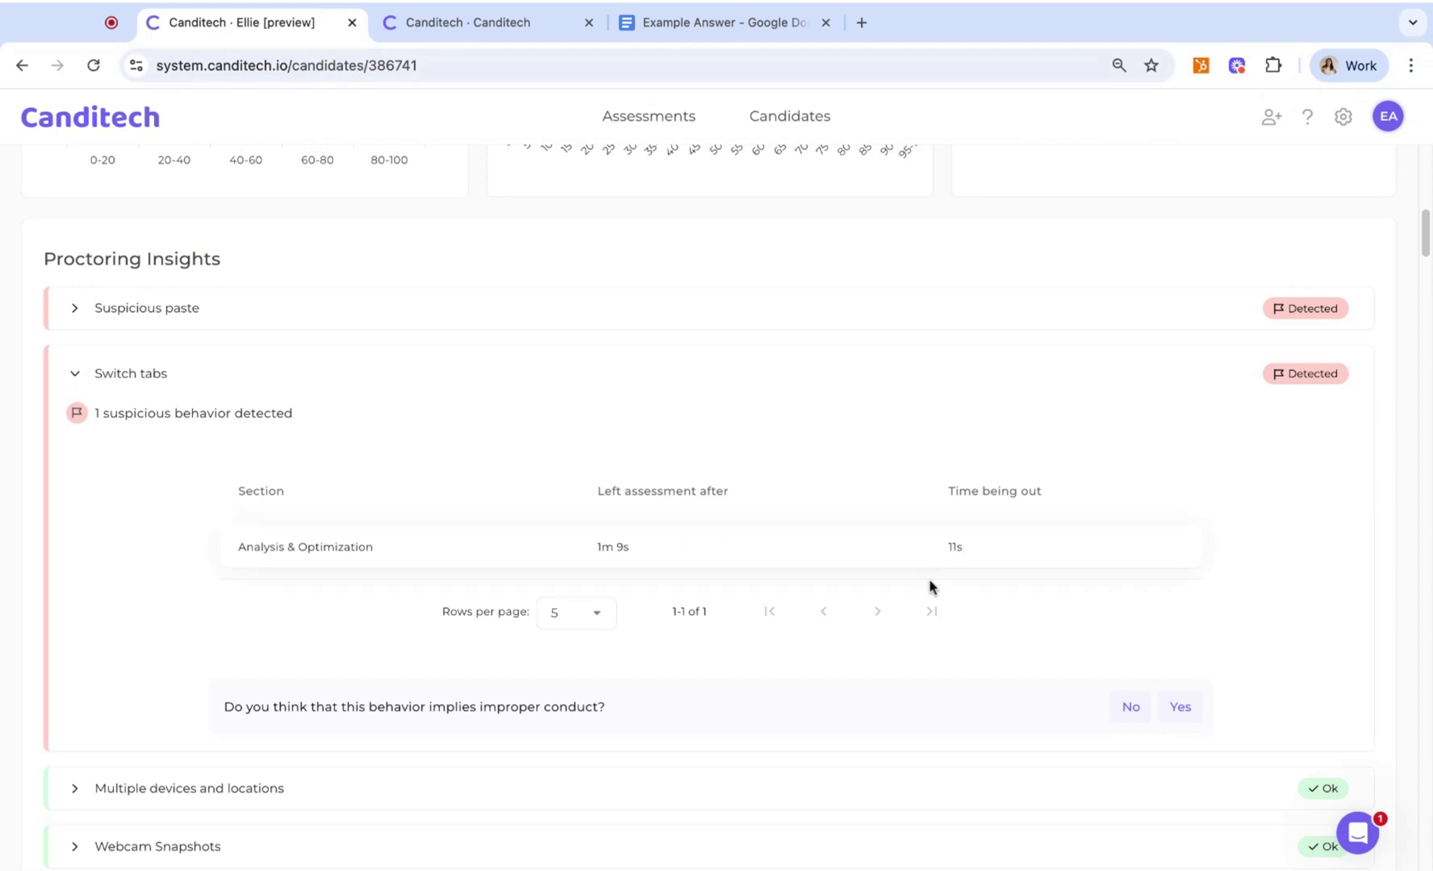
pyautogui.scroll(-3, 932, 586)
pyautogui.scroll(-3, 930, 586)
pyautogui.scroll(-1, 904, 549)
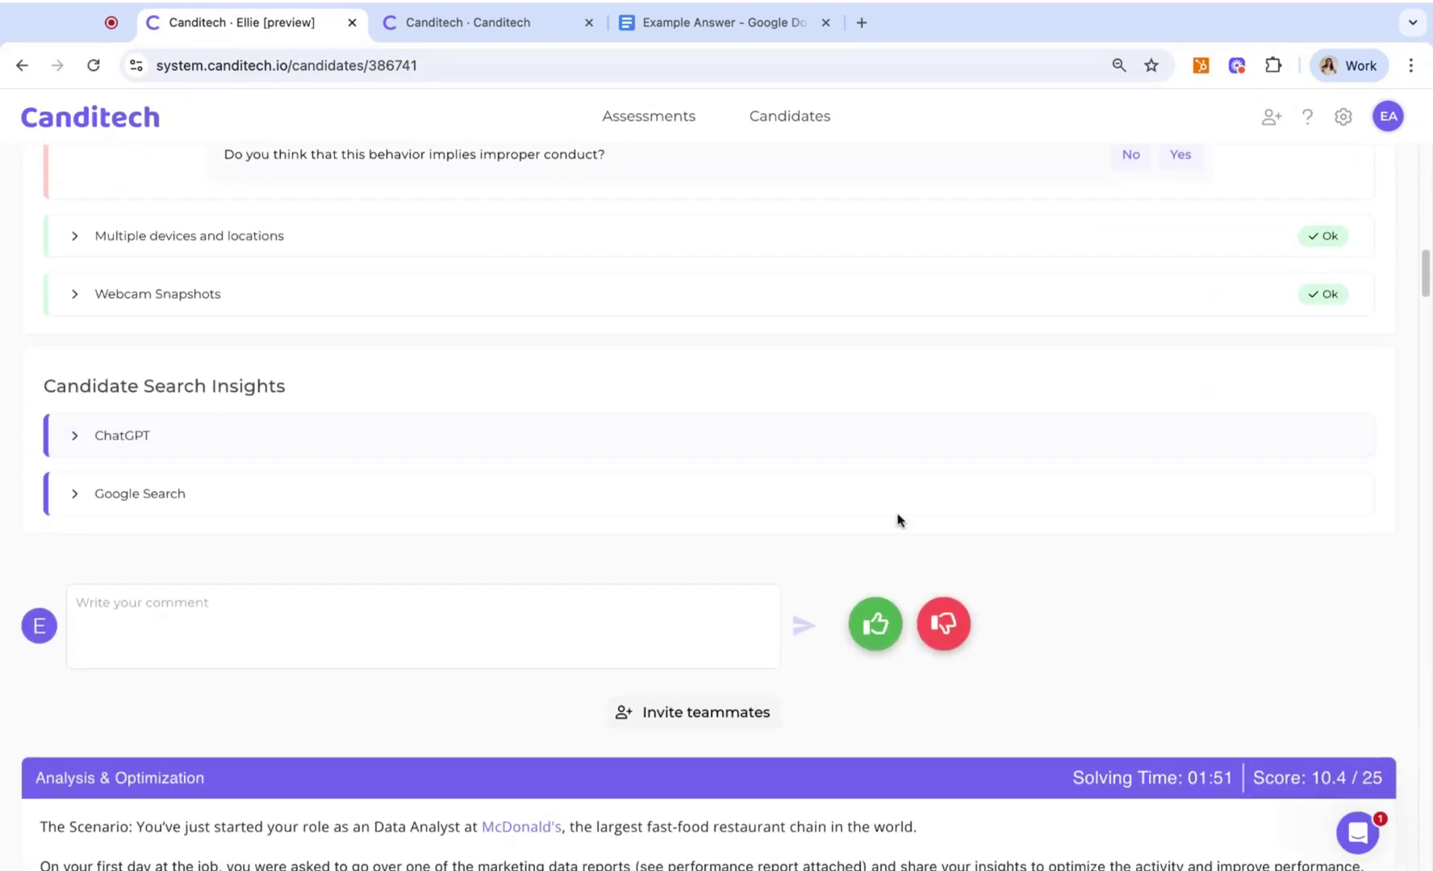
# Expand the candidate's ChatGPT conversation, then scroll to the Analysis & Optimization scoring details
pyautogui.click(823, 436)
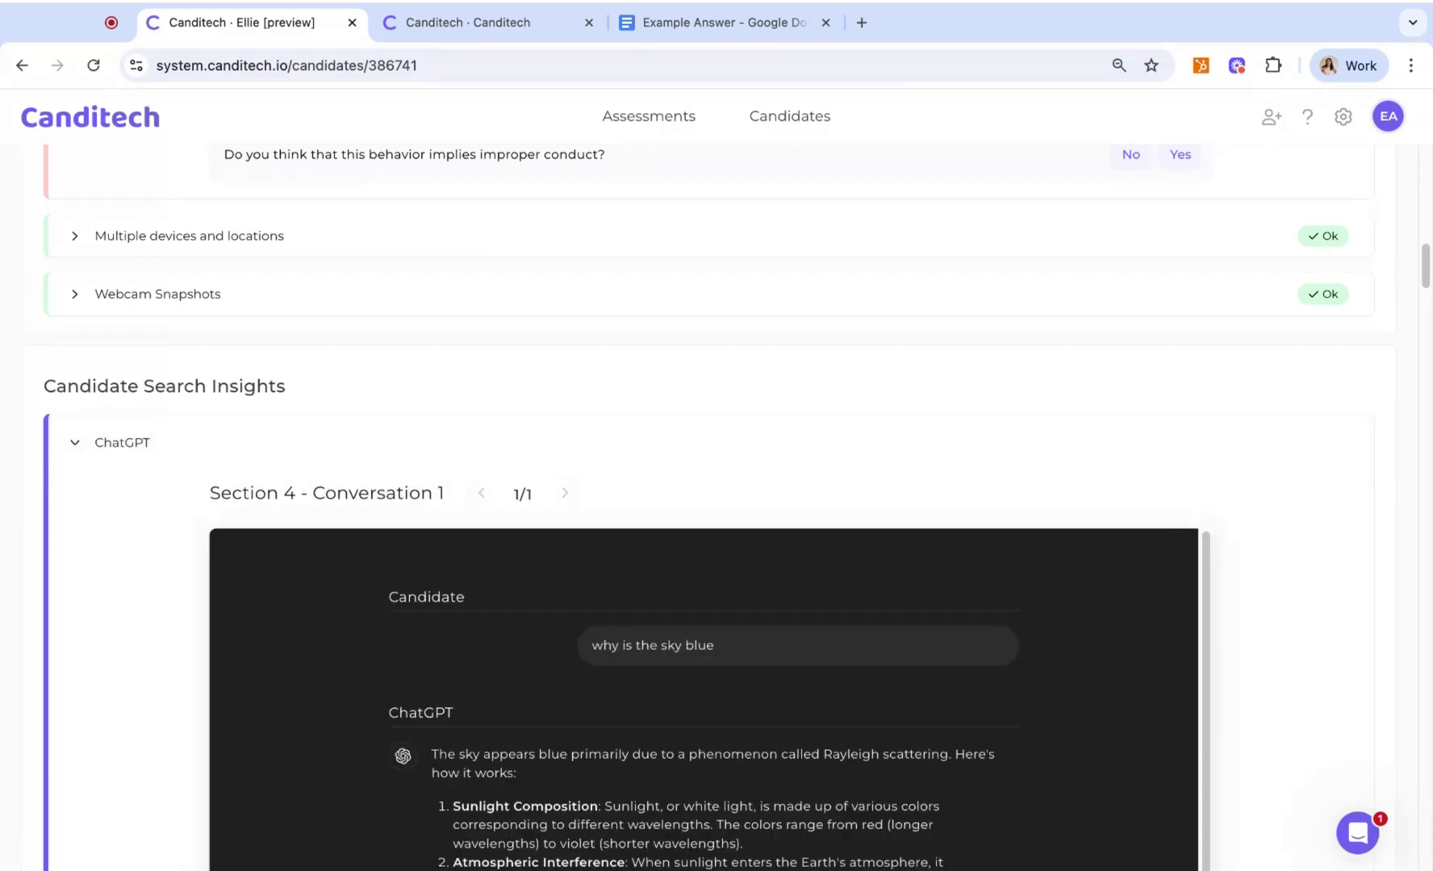
pyautogui.scroll(-1, 824, 505)
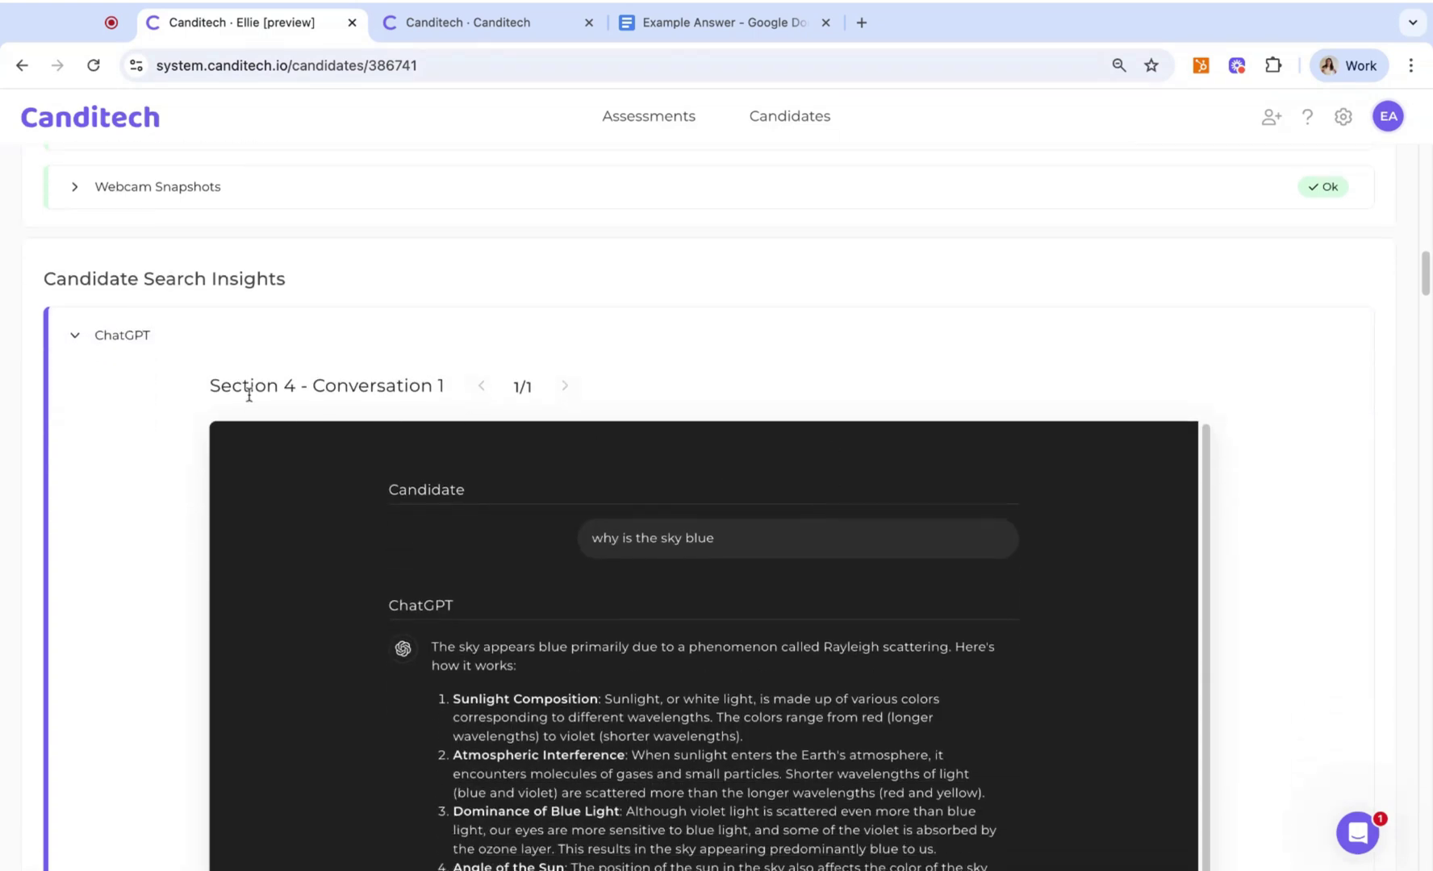
pyautogui.scroll(-1, 621, 674)
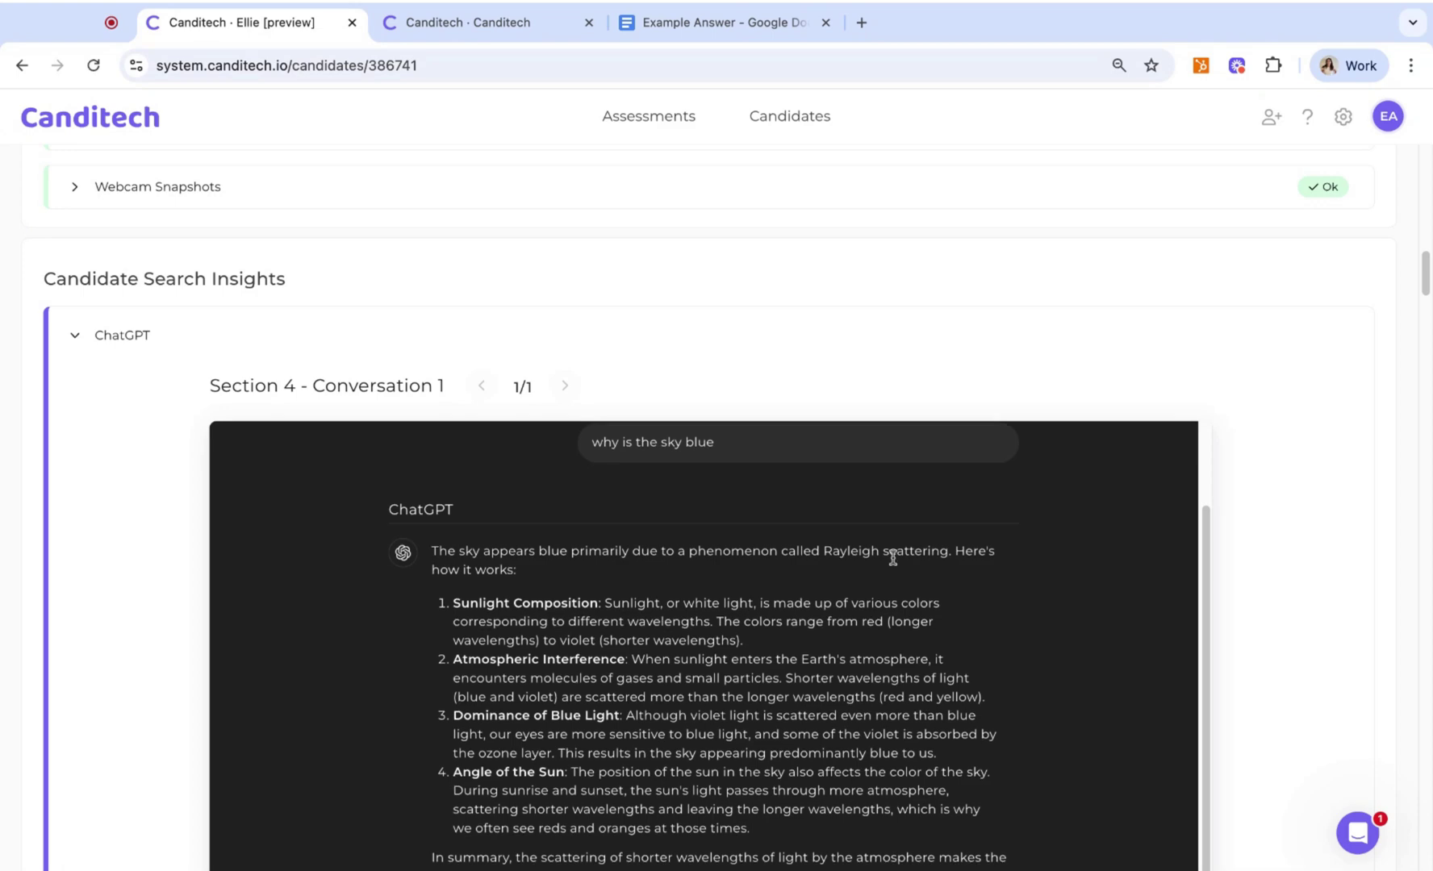
pyautogui.scroll(-1, 1263, 547)
pyautogui.scroll(-3, 1263, 547)
pyautogui.scroll(-5, 1263, 544)
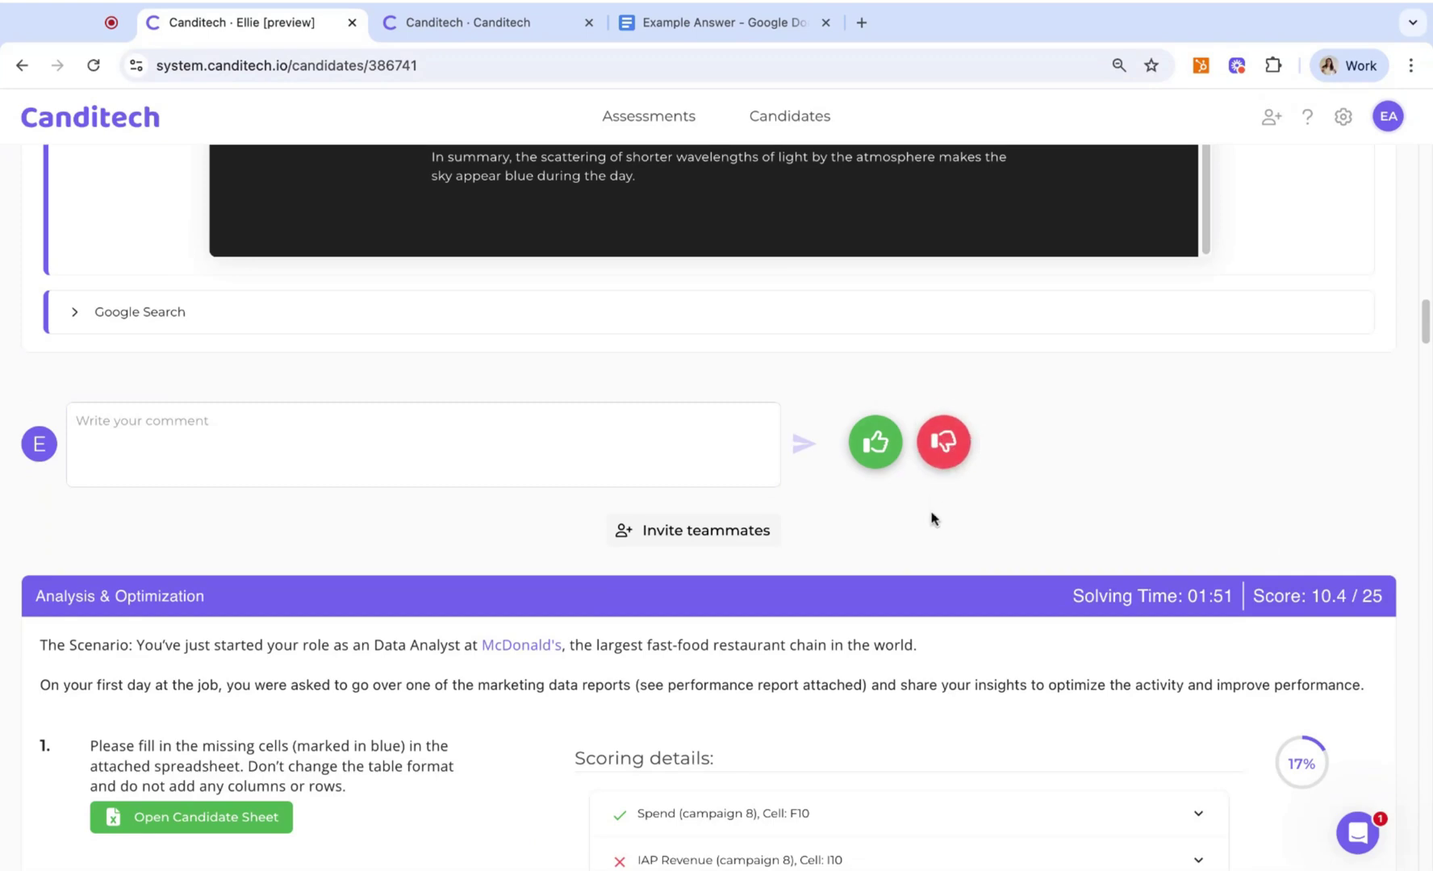
pyautogui.scroll(-2, 932, 518)
pyautogui.scroll(-2, 932, 517)
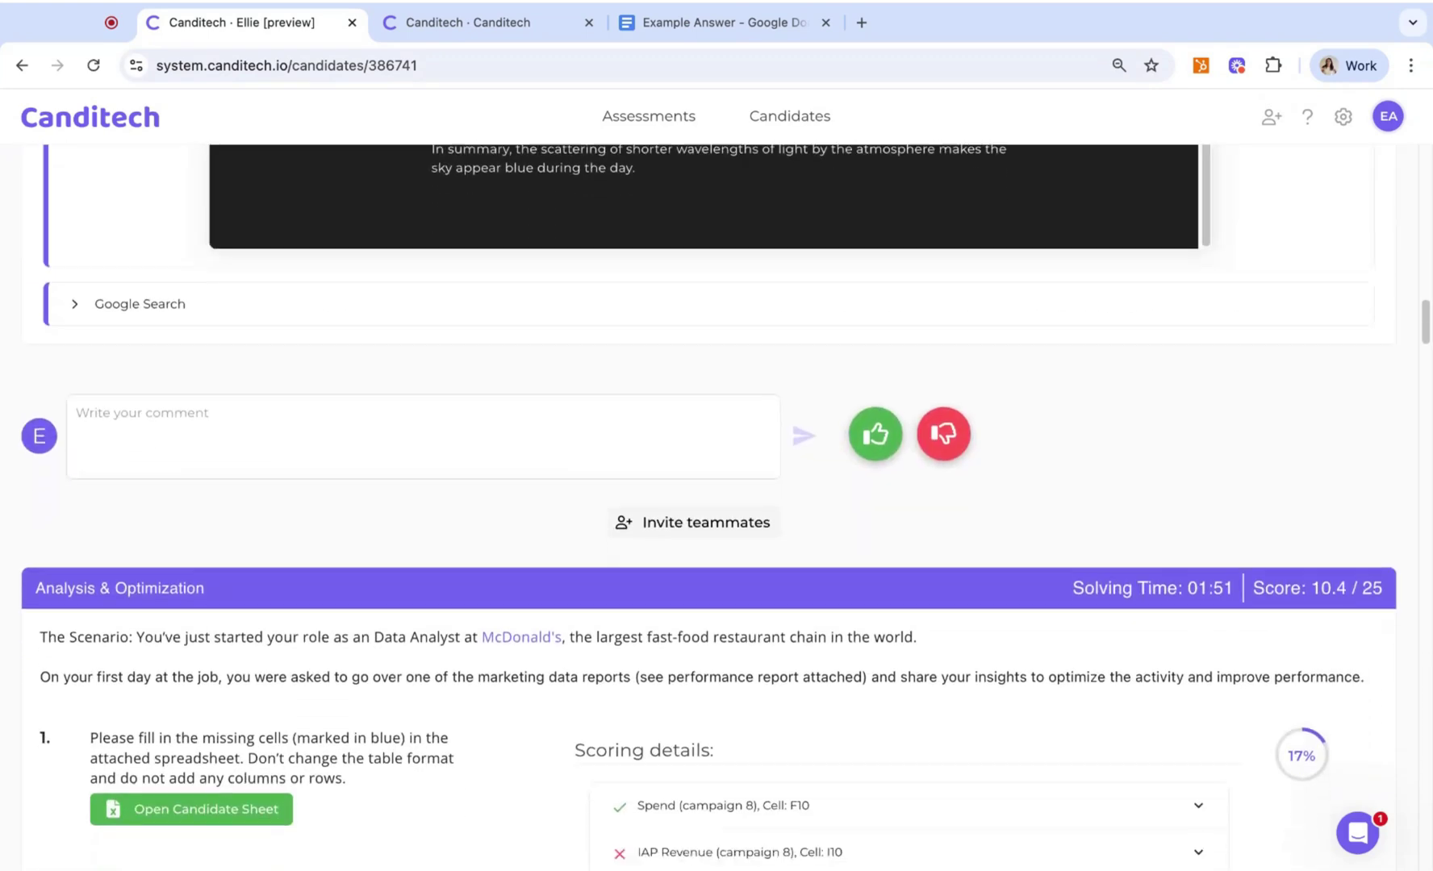
pyautogui.scroll(-3, 371, 352)
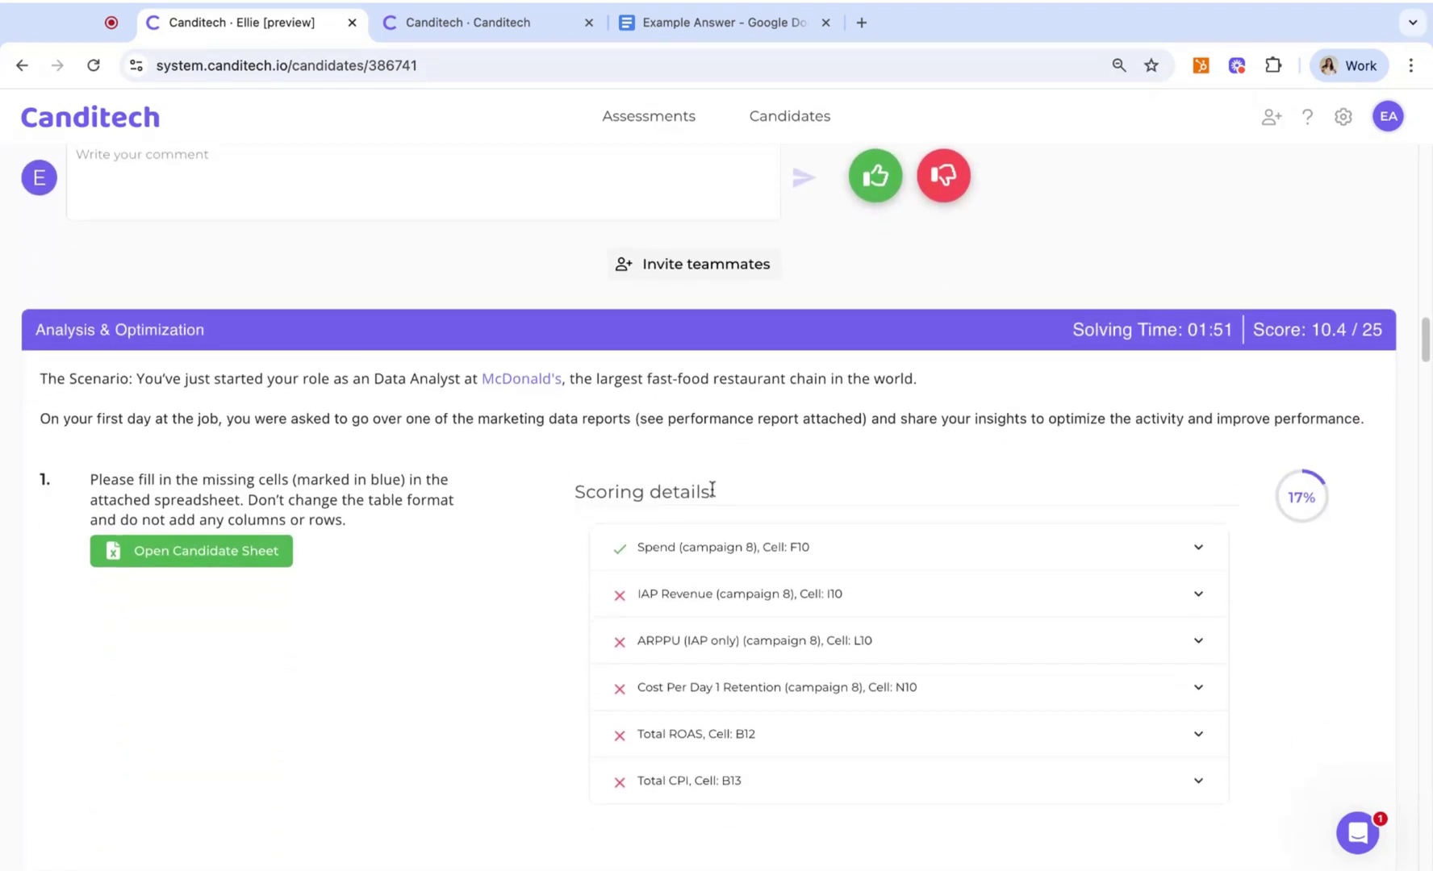
# Expand the Spend (F10) and IAP Revenue rows to compare expected and candidate values
pyautogui.click(864, 555)
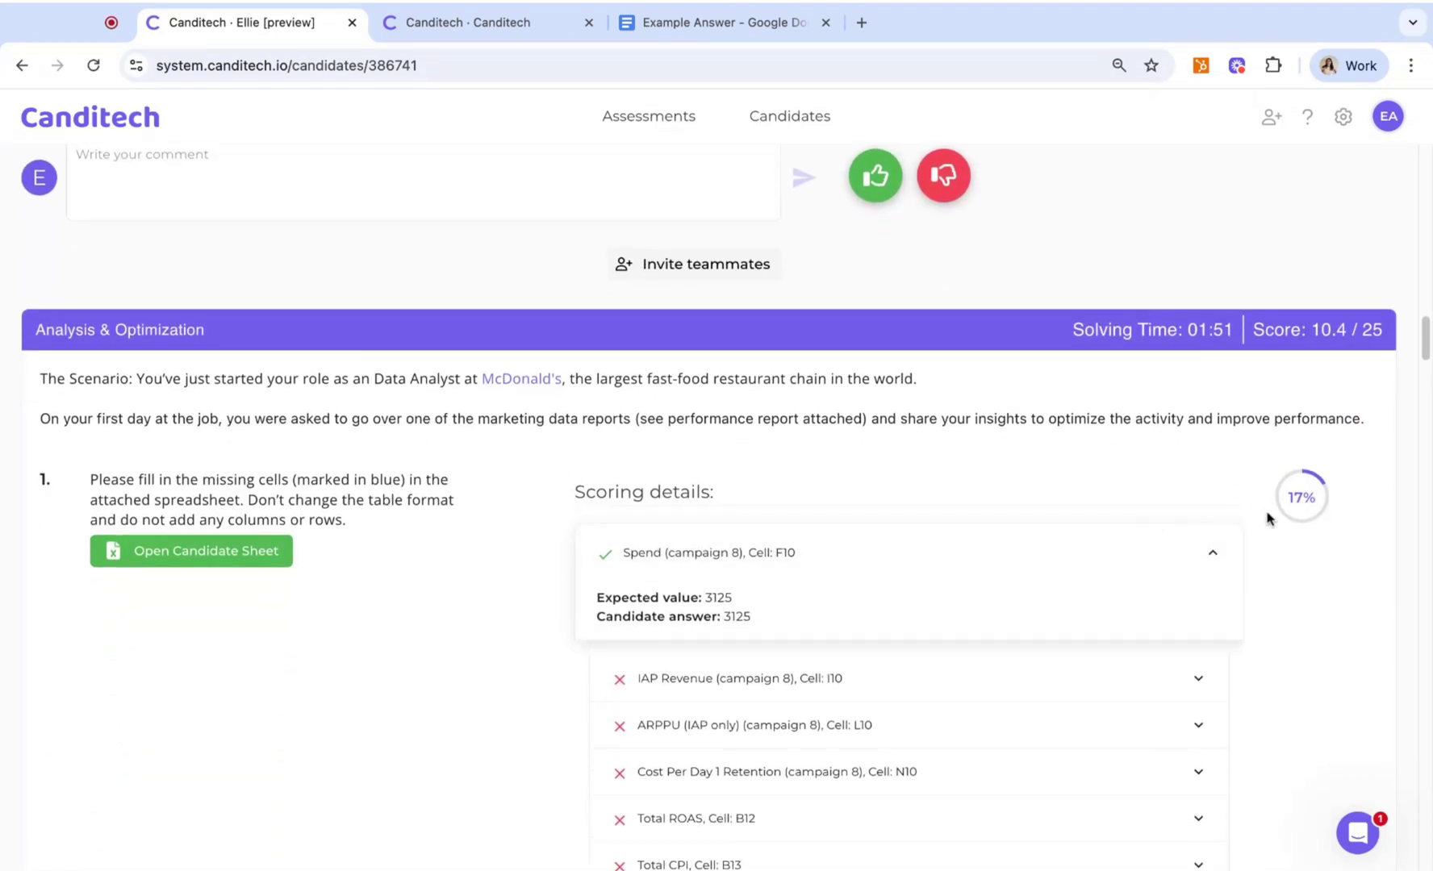
pyautogui.click(1049, 678)
pyautogui.scroll(-2, 1329, 597)
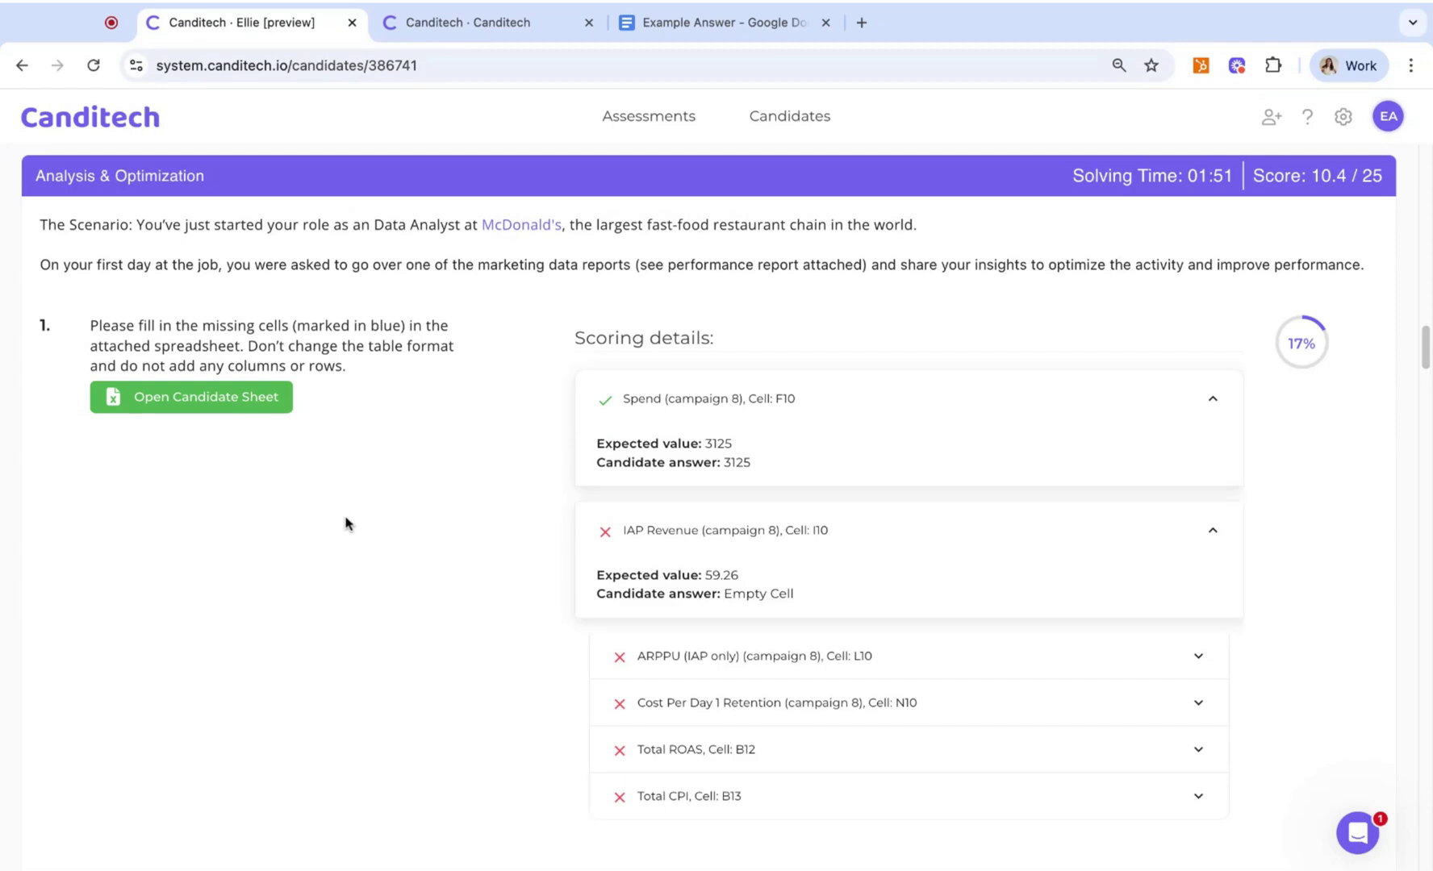
pyautogui.scroll(-4, 346, 520)
pyautogui.scroll(2, 345, 520)
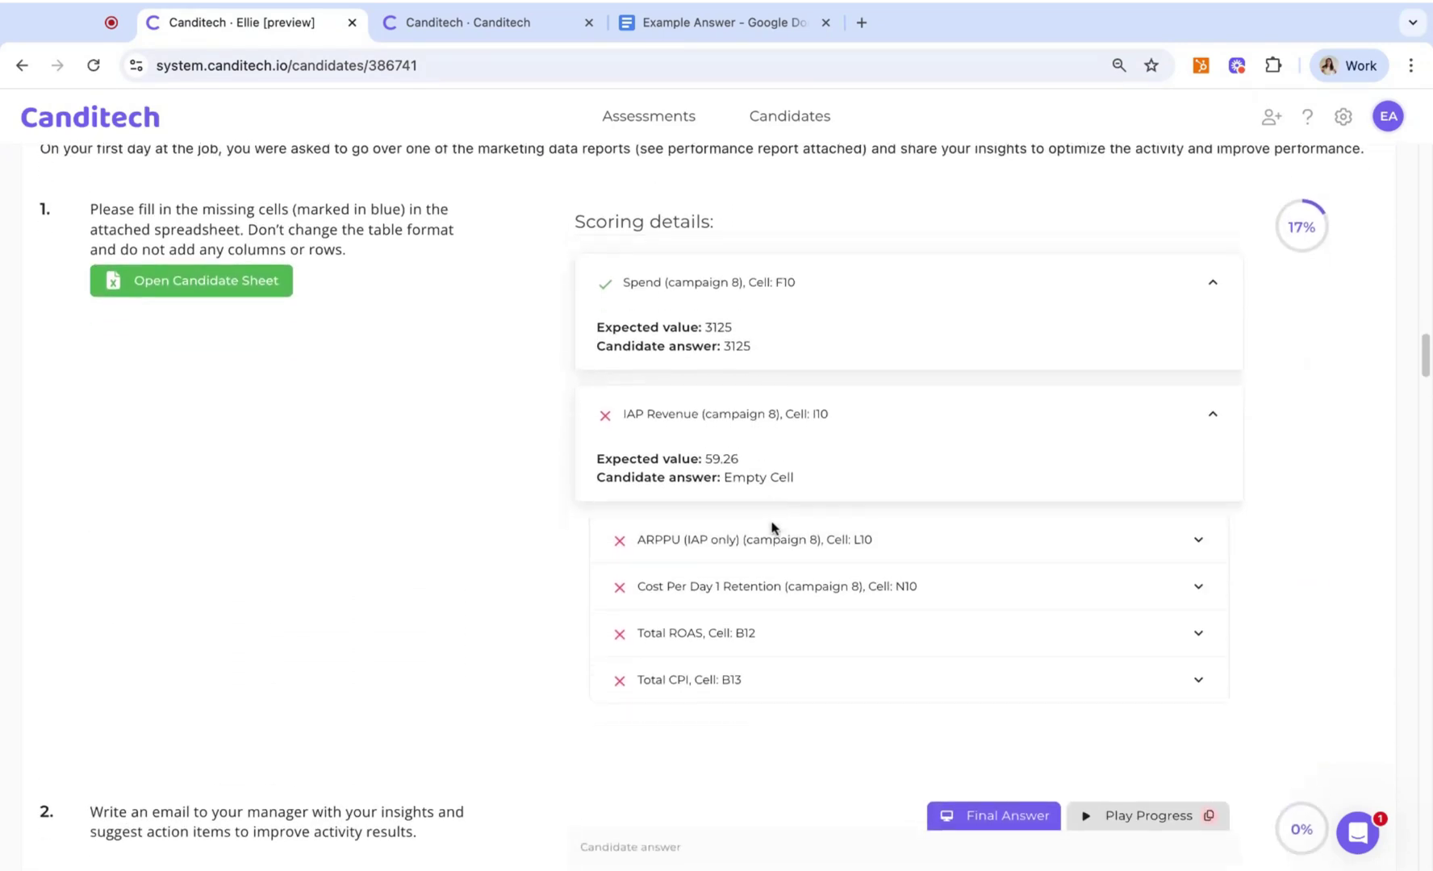
pyautogui.scroll(-6, 772, 528)
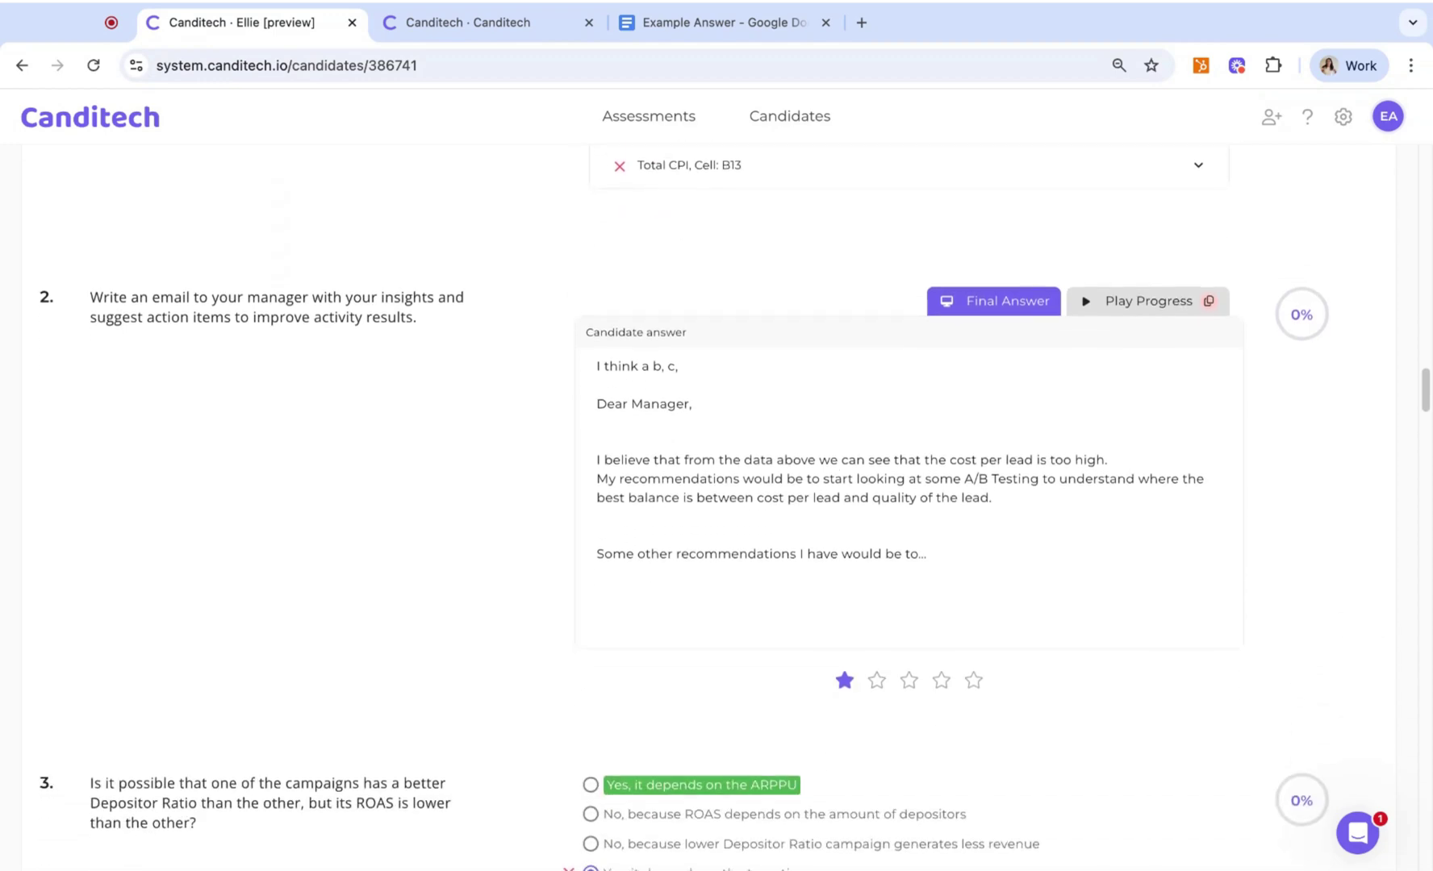
# Rate the email-to-manager answer four stars (75%) and review questions 3–5
pyautogui.click(941, 682)
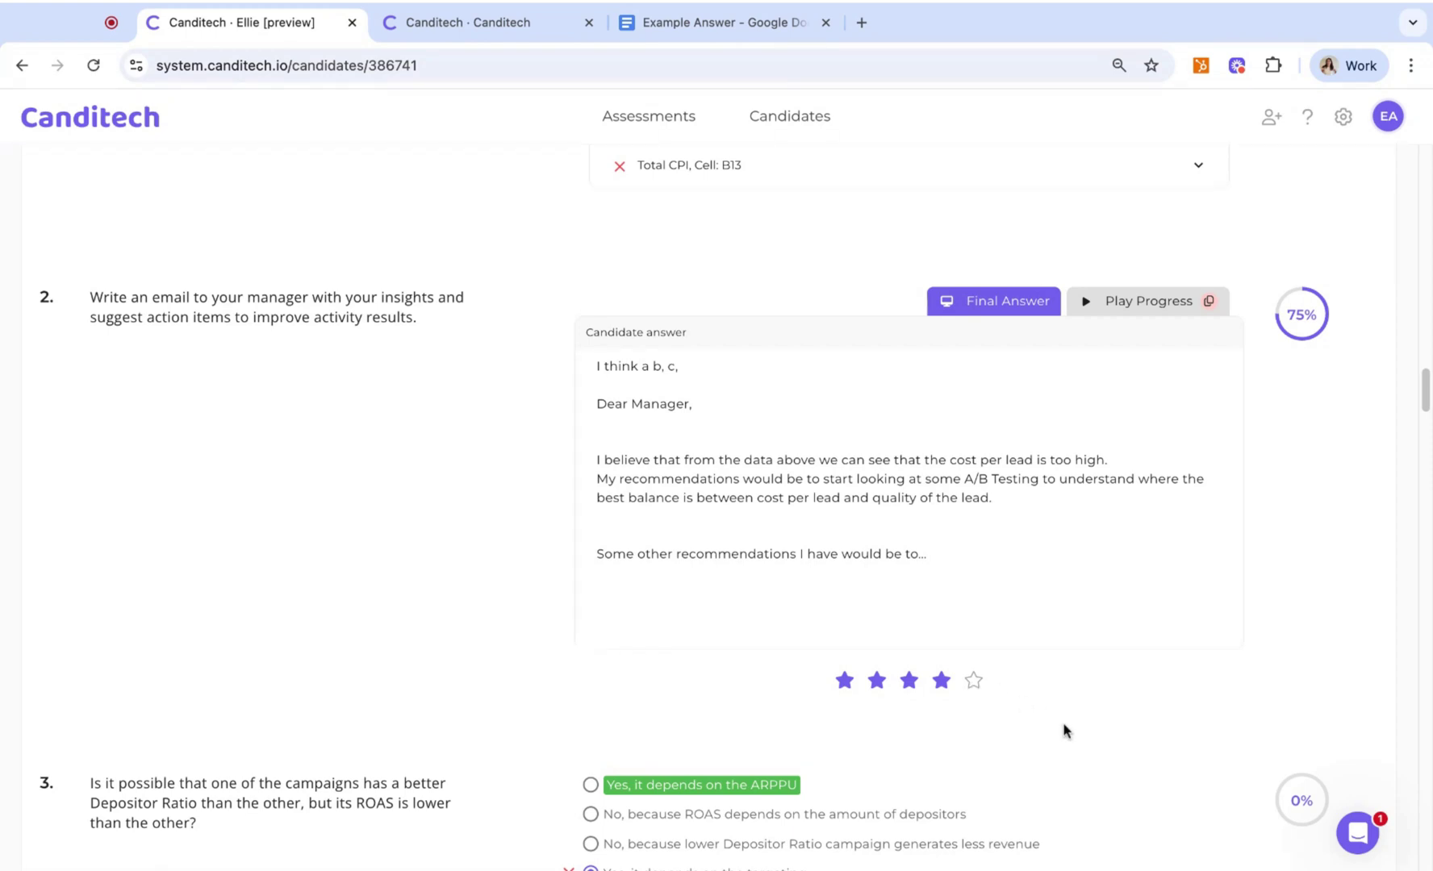
pyautogui.scroll(-3, 1063, 730)
pyautogui.scroll(-2, 1064, 730)
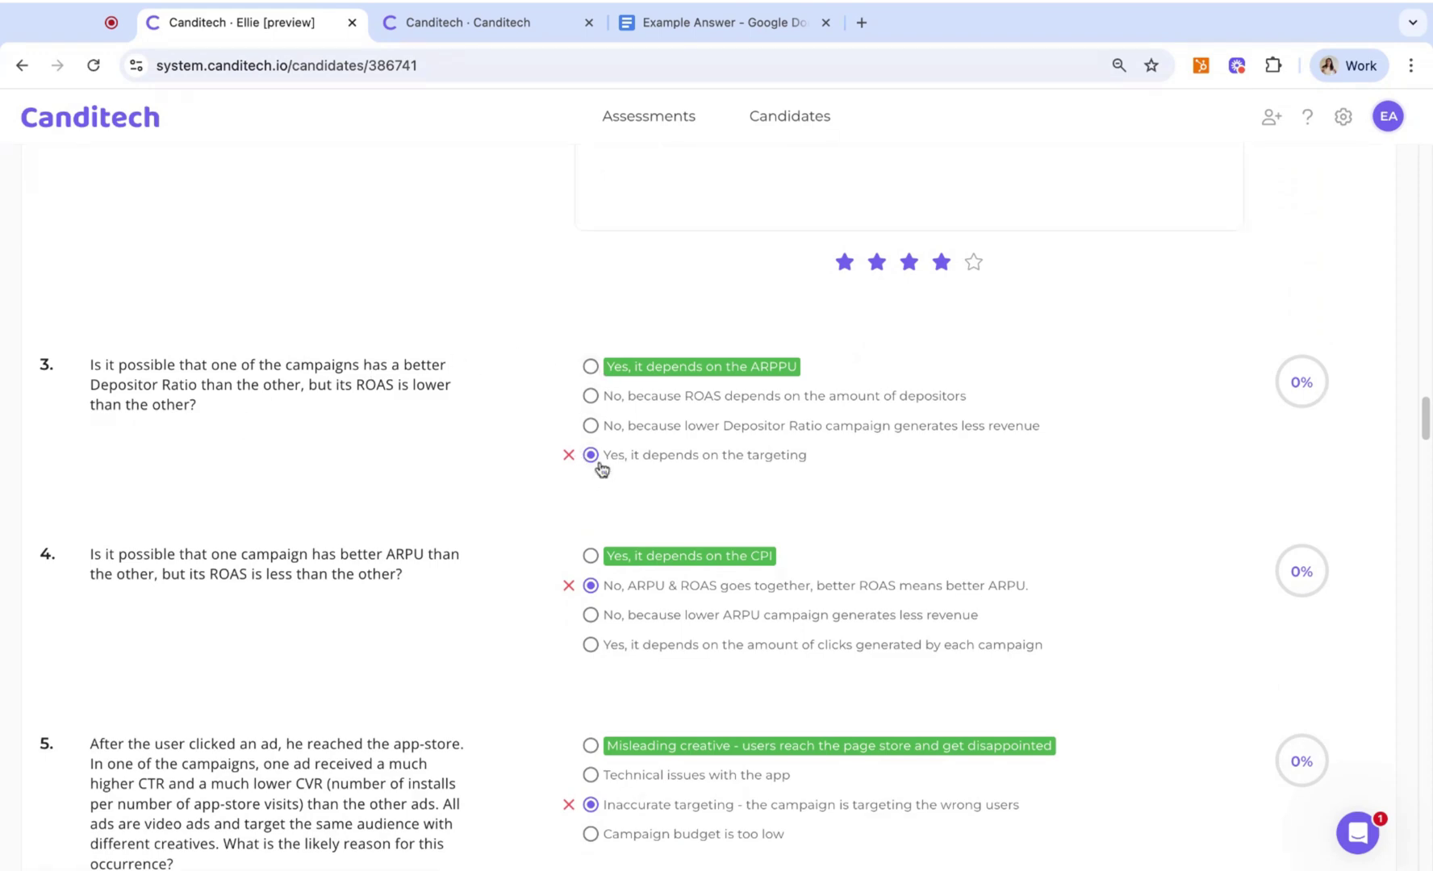
# Replay the writing progress of the candidate's SQL query answer
pyautogui.scroll(-1, 1270, 624)
pyautogui.scroll(-6, 1269, 623)
pyautogui.scroll(-4, 1269, 623)
pyautogui.scroll(-5, 1269, 623)
pyautogui.scroll(-4, 1269, 624)
pyautogui.scroll(-3, 1270, 623)
pyautogui.scroll(-6, 1270, 624)
pyautogui.scroll(-1, 1269, 623)
pyautogui.scroll(-1, 909, 484)
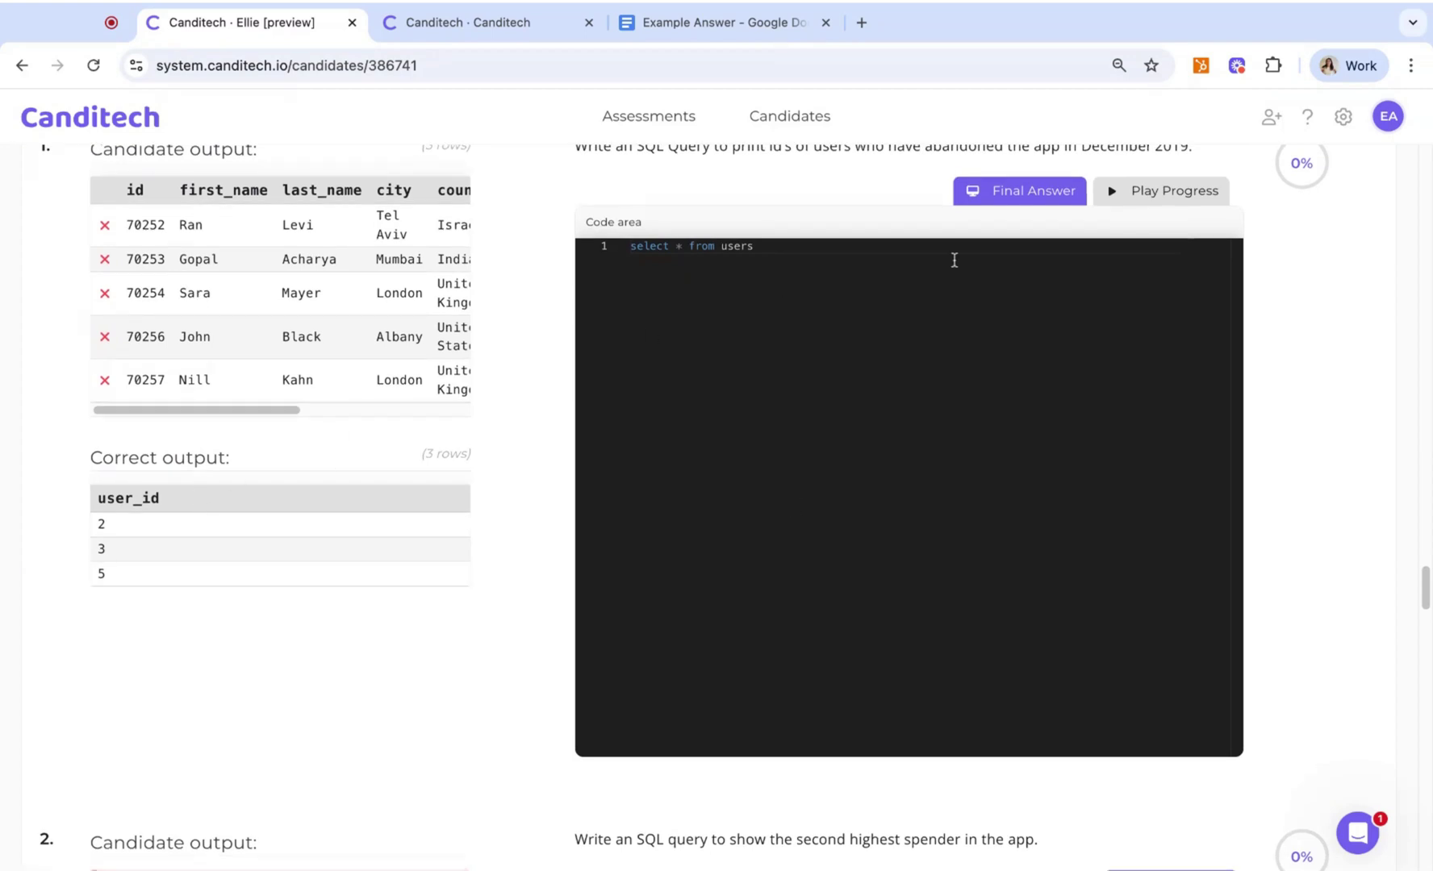
pyautogui.click(1110, 196)
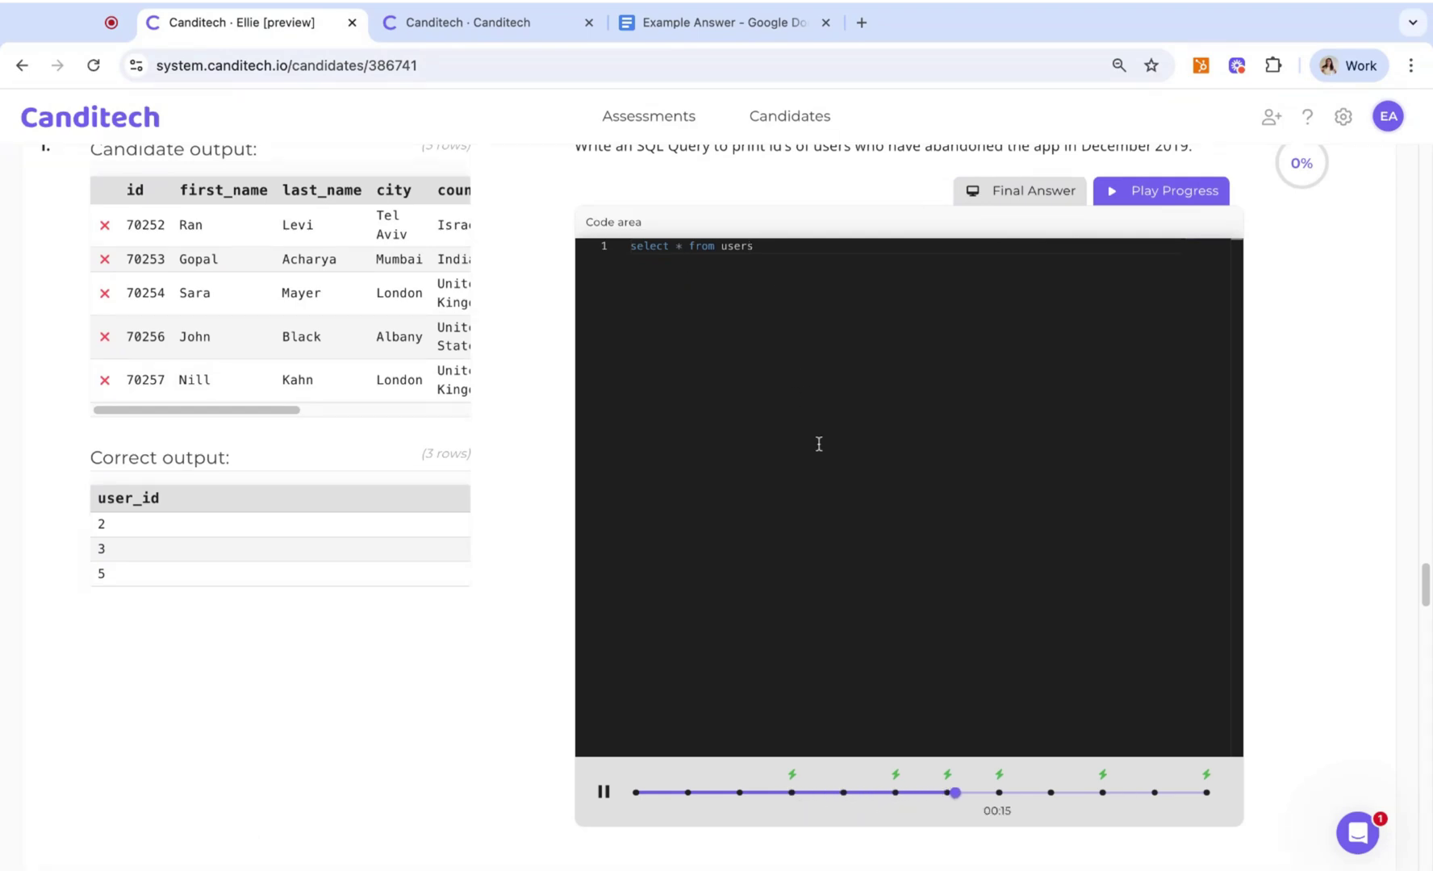
# Play and pause question 5's video answer, show its transcript, then continue to the coding task
pyautogui.scroll(-2, 818, 444)
pyautogui.scroll(-1, 798, 564)
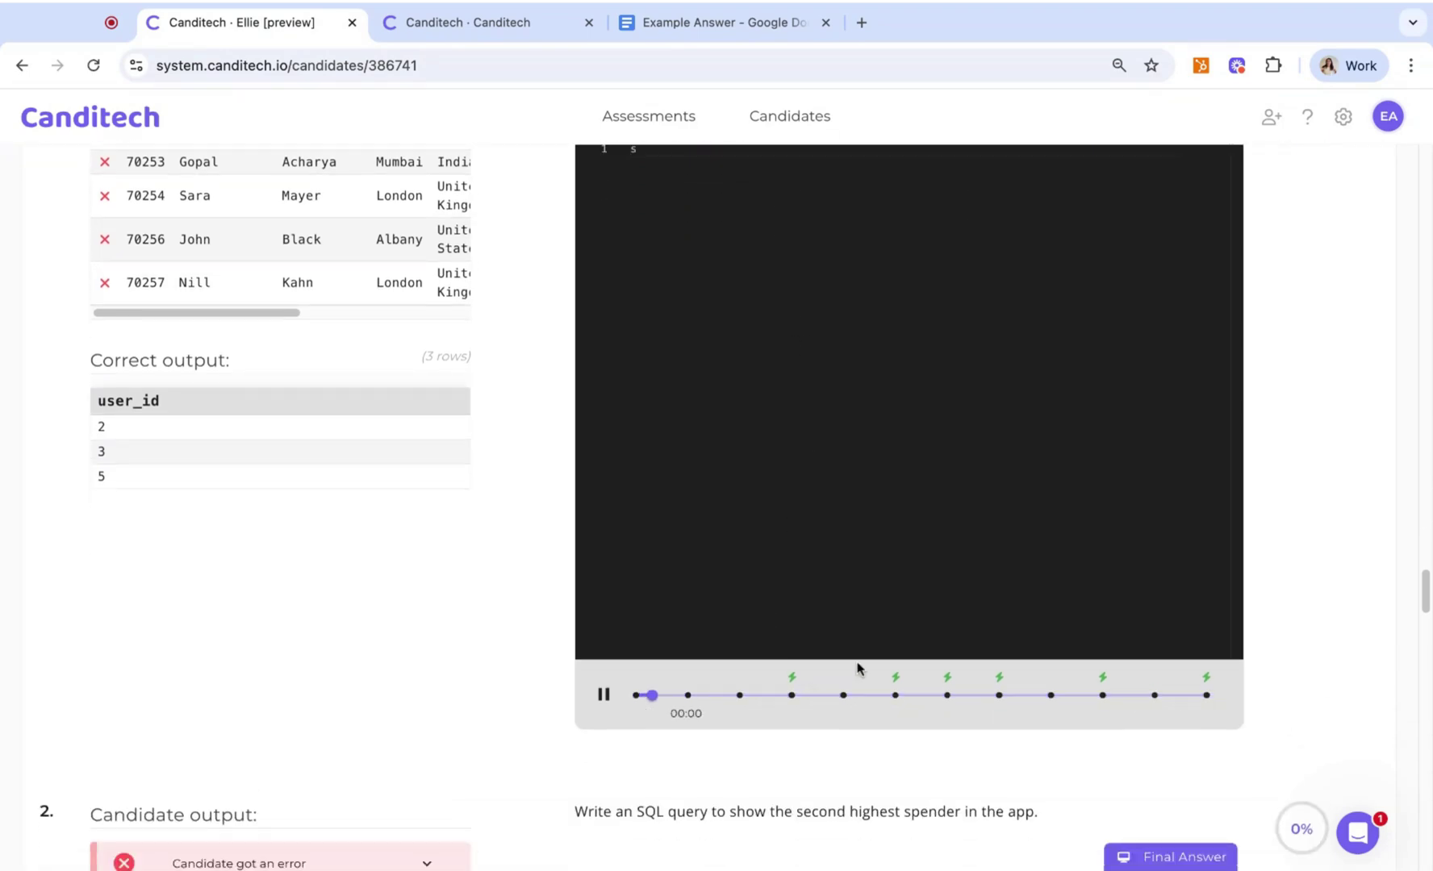
pyautogui.scroll(-5, 1318, 565)
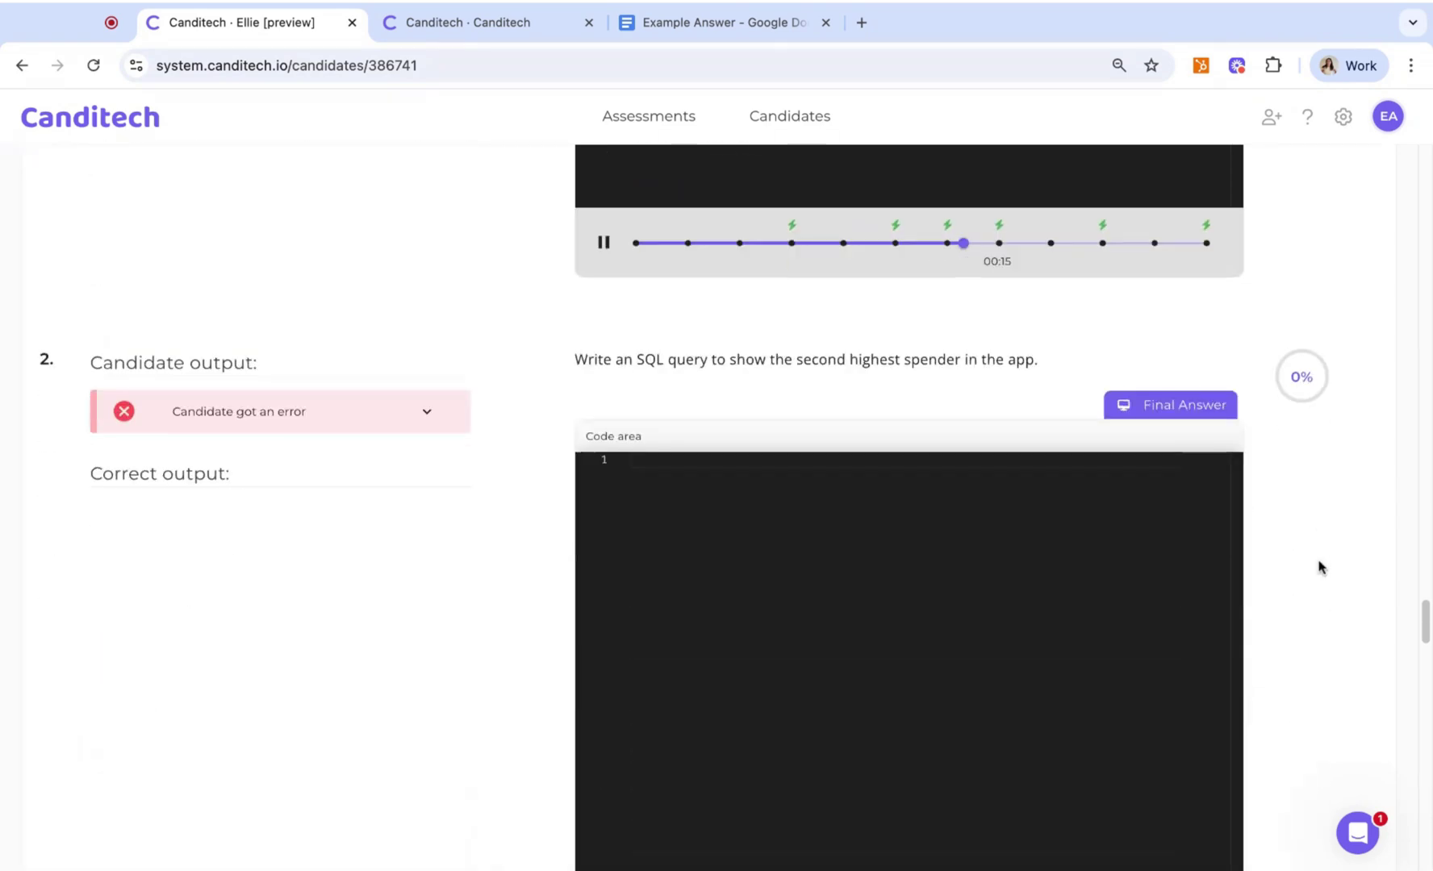
pyautogui.scroll(-5, 1318, 564)
pyautogui.scroll(-5, 1318, 565)
pyautogui.scroll(-5, 1318, 565)
pyautogui.scroll(-3, 903, 564)
pyautogui.scroll(-1, 904, 564)
pyautogui.click(898, 577)
pyautogui.click(898, 577)
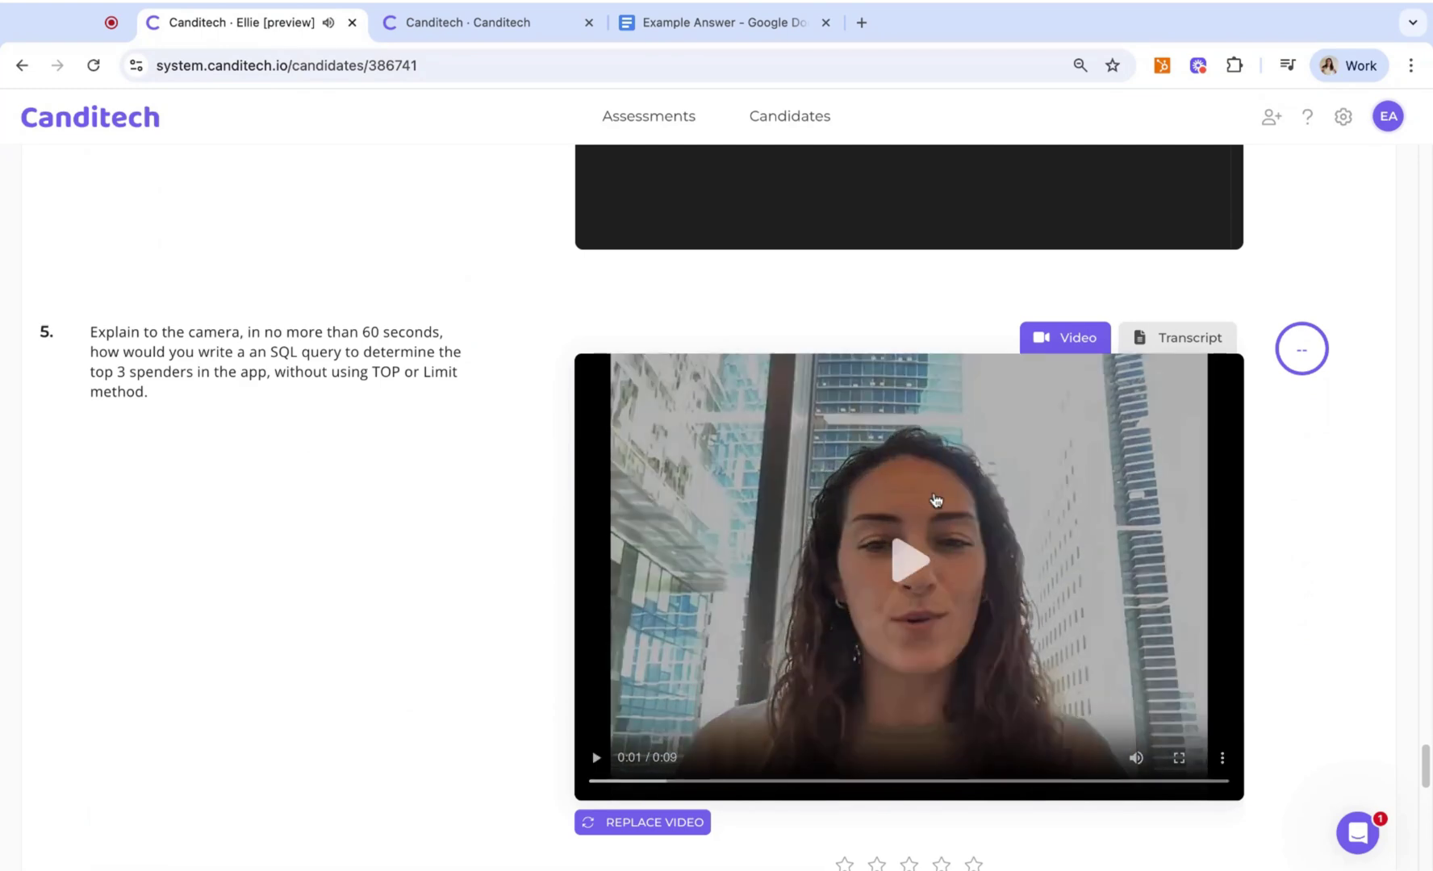
pyautogui.click(1170, 342)
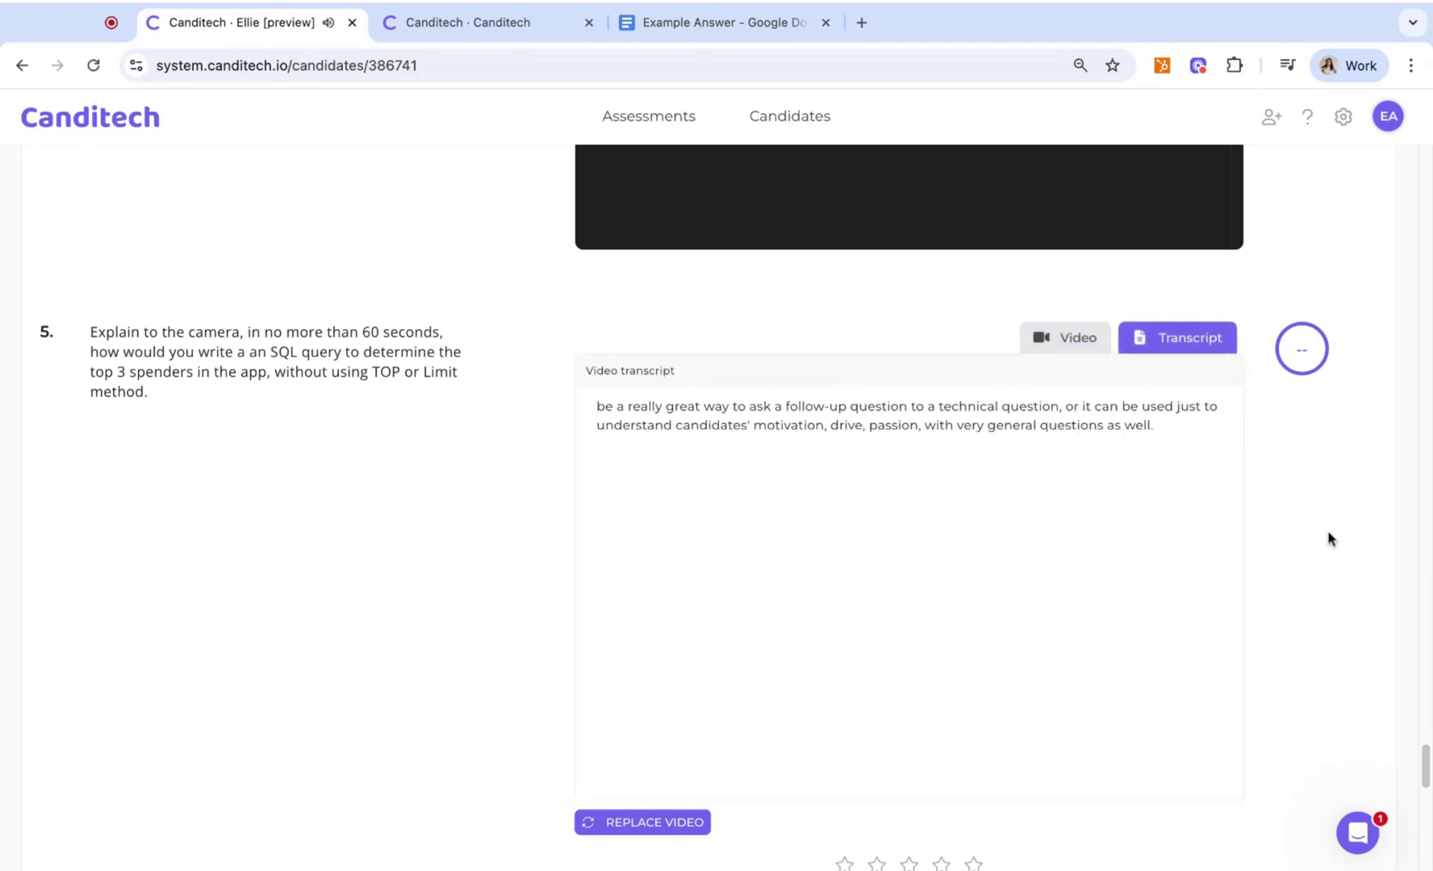
pyautogui.scroll(-2, 1324, 548)
pyautogui.scroll(-5, 1323, 551)
pyautogui.scroll(-5, 1323, 551)
pyautogui.scroll(-3, 1324, 550)
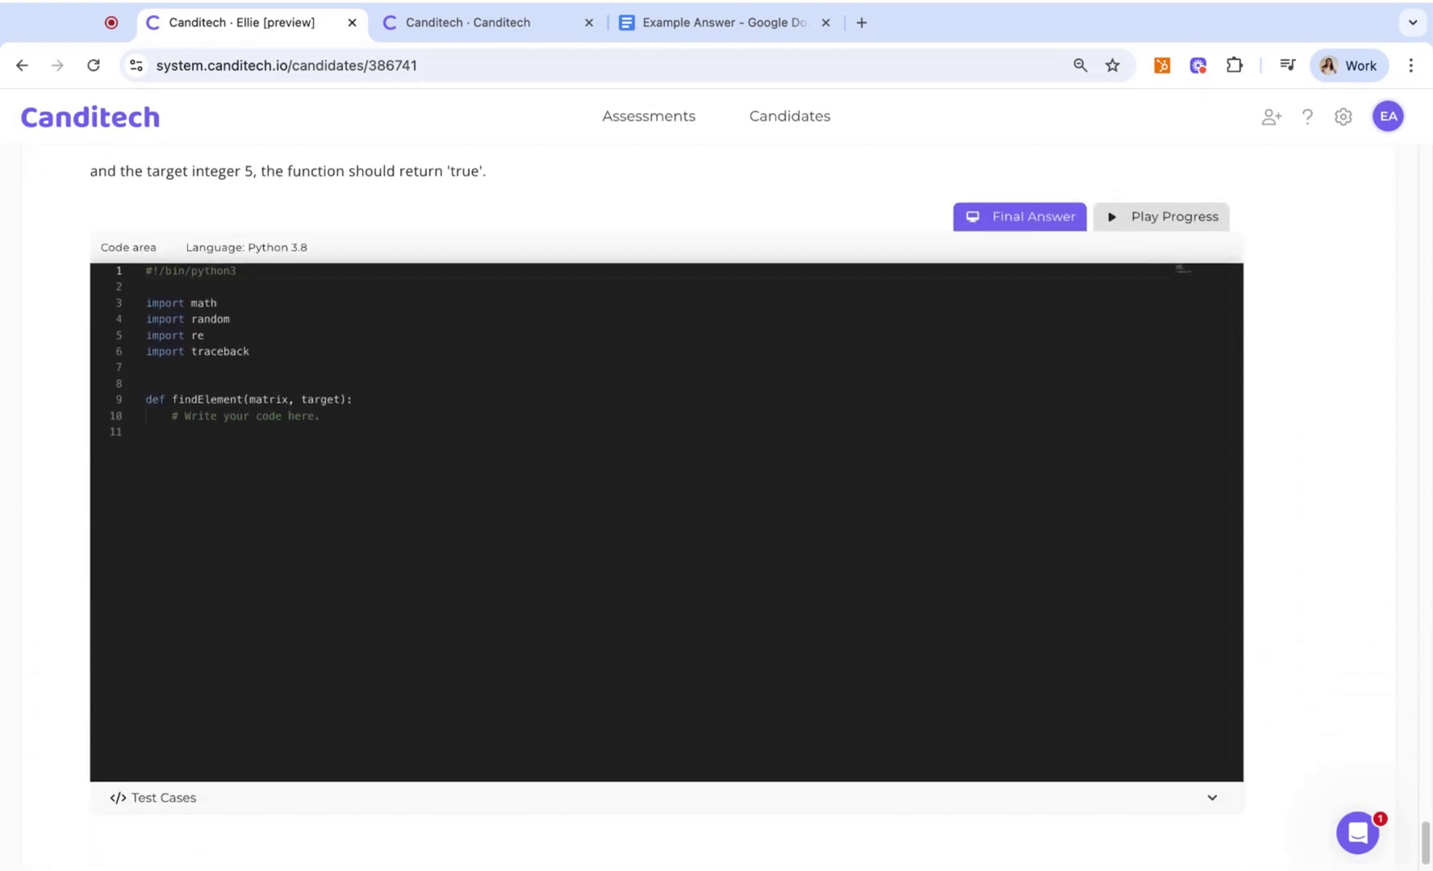
# List the findElement test case results and inspect why Test Cases 1 and 2 failed
pyautogui.scroll(-1, 1101, 452)
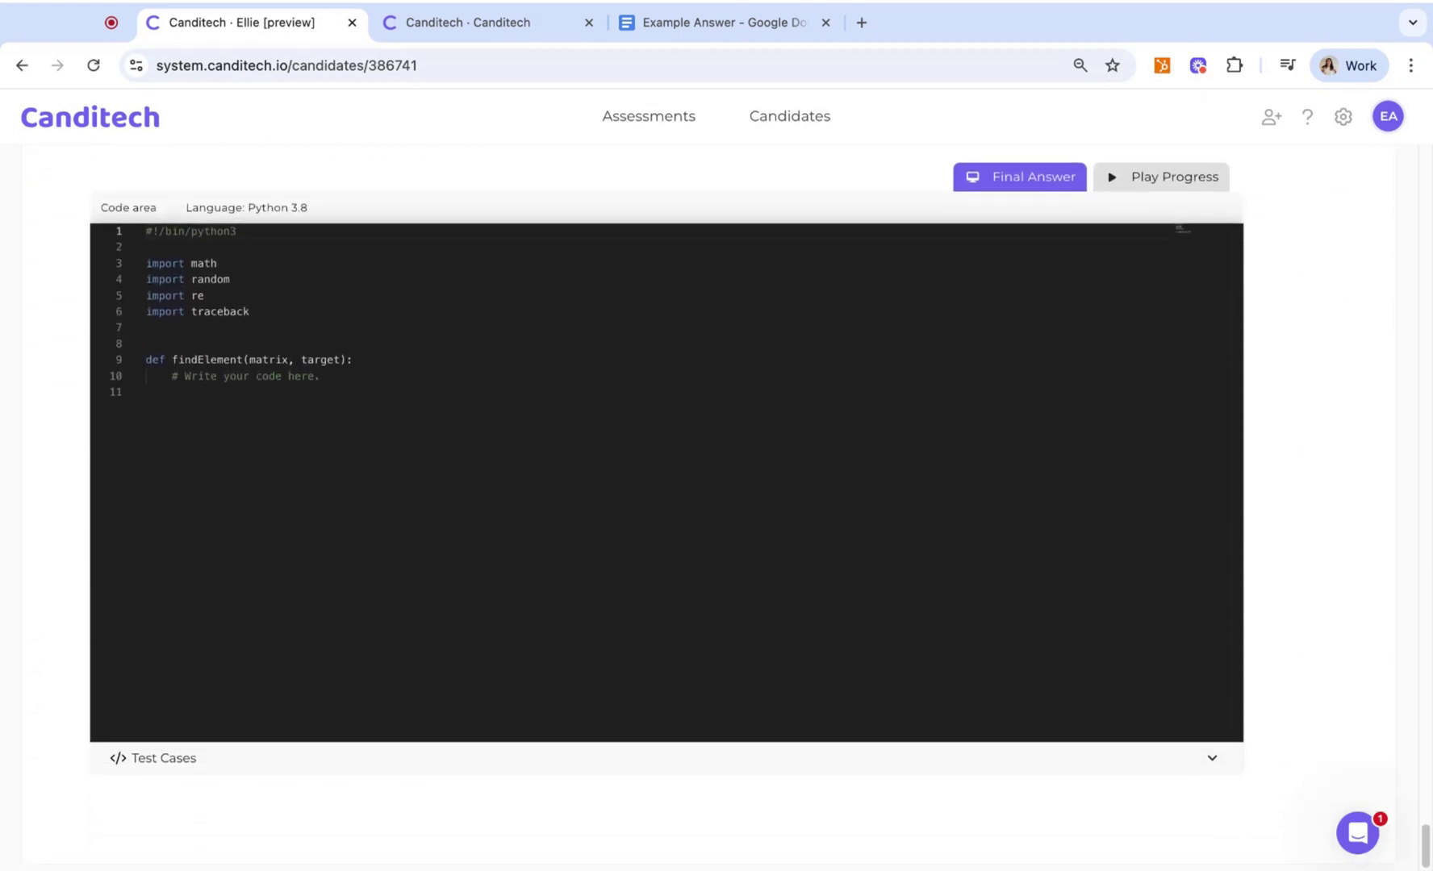
pyautogui.click(182, 757)
pyautogui.scroll(-4, 395, 651)
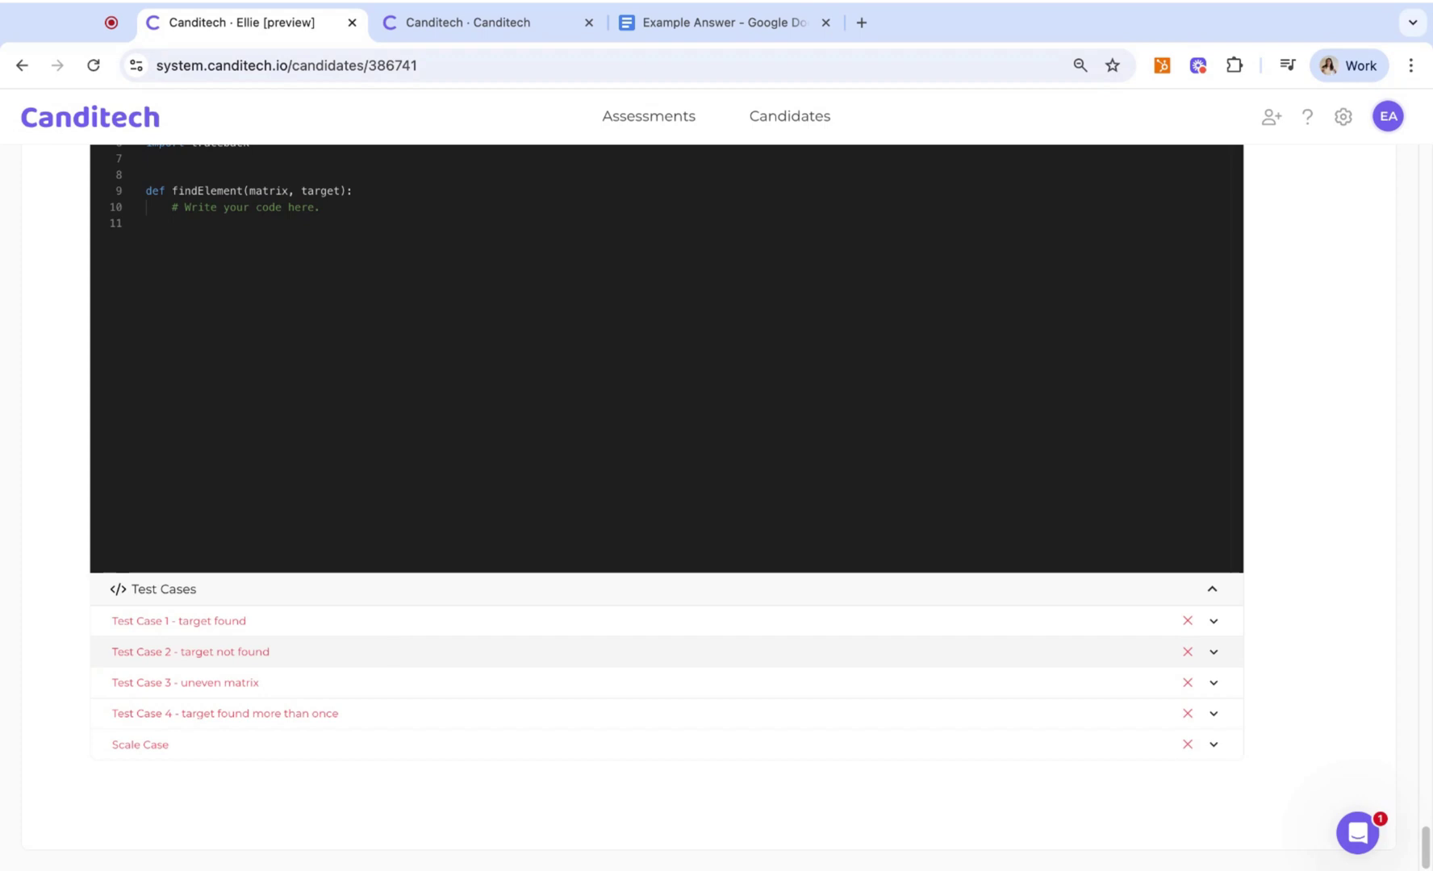
pyautogui.click(400, 620)
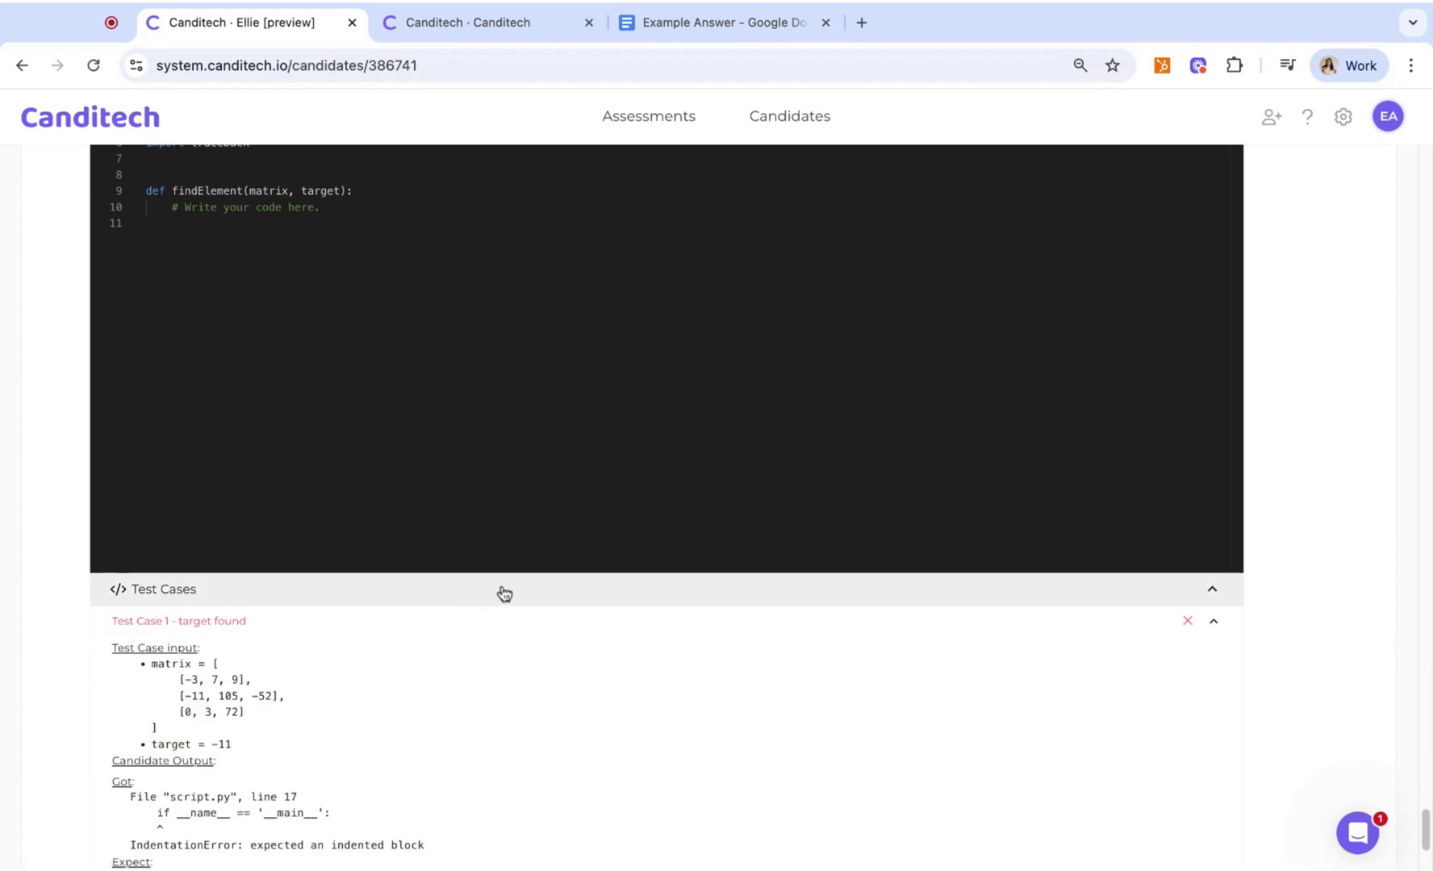
pyautogui.scroll(-5, 501, 591)
pyautogui.click(353, 657)
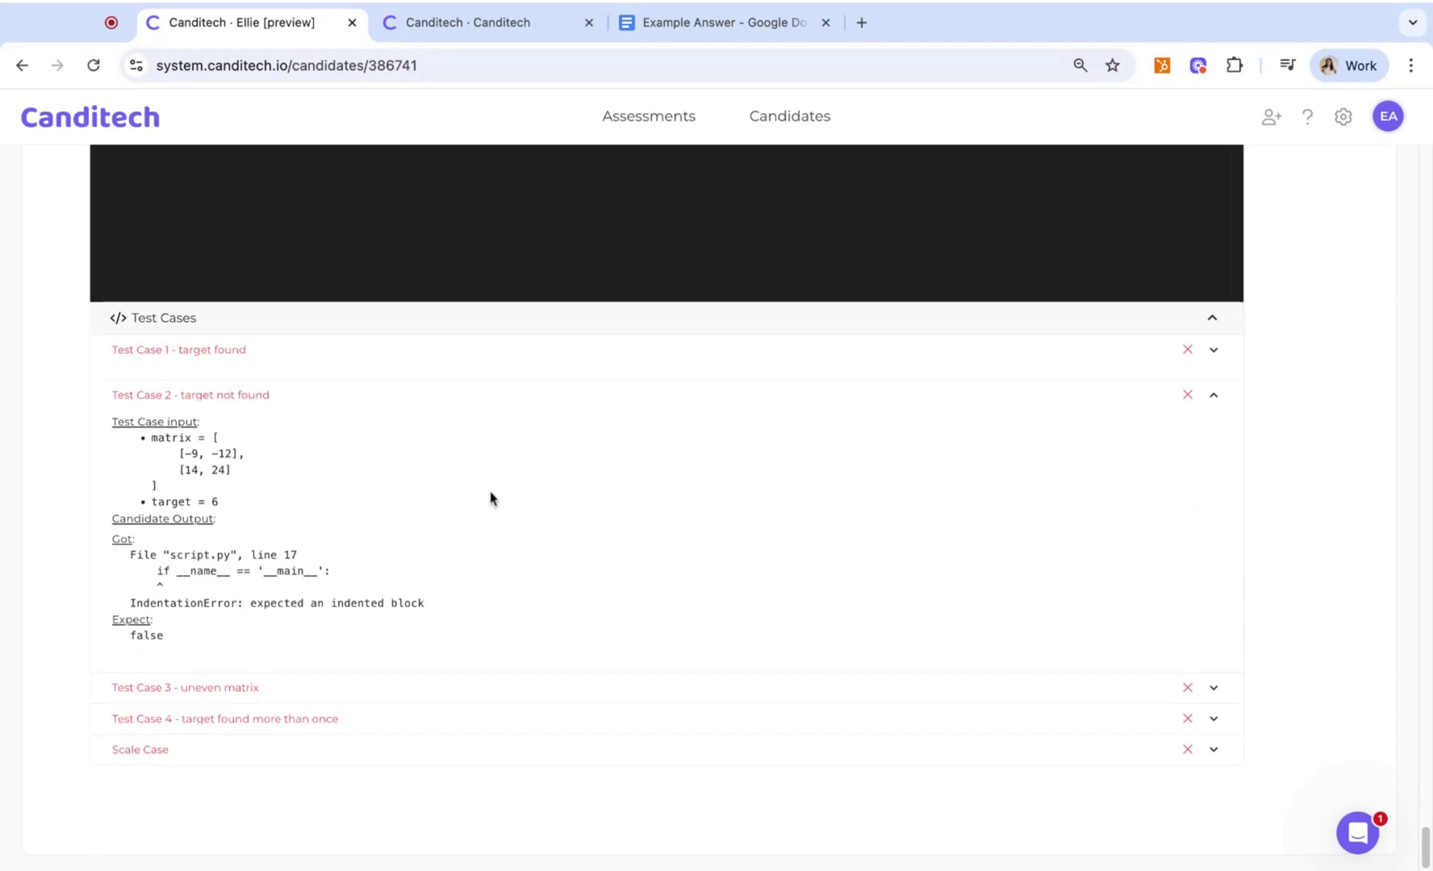
pyautogui.scroll(10, 489, 491)
# Replay how the candidate wrote the findElement code across languages
pyautogui.click(1117, 266)
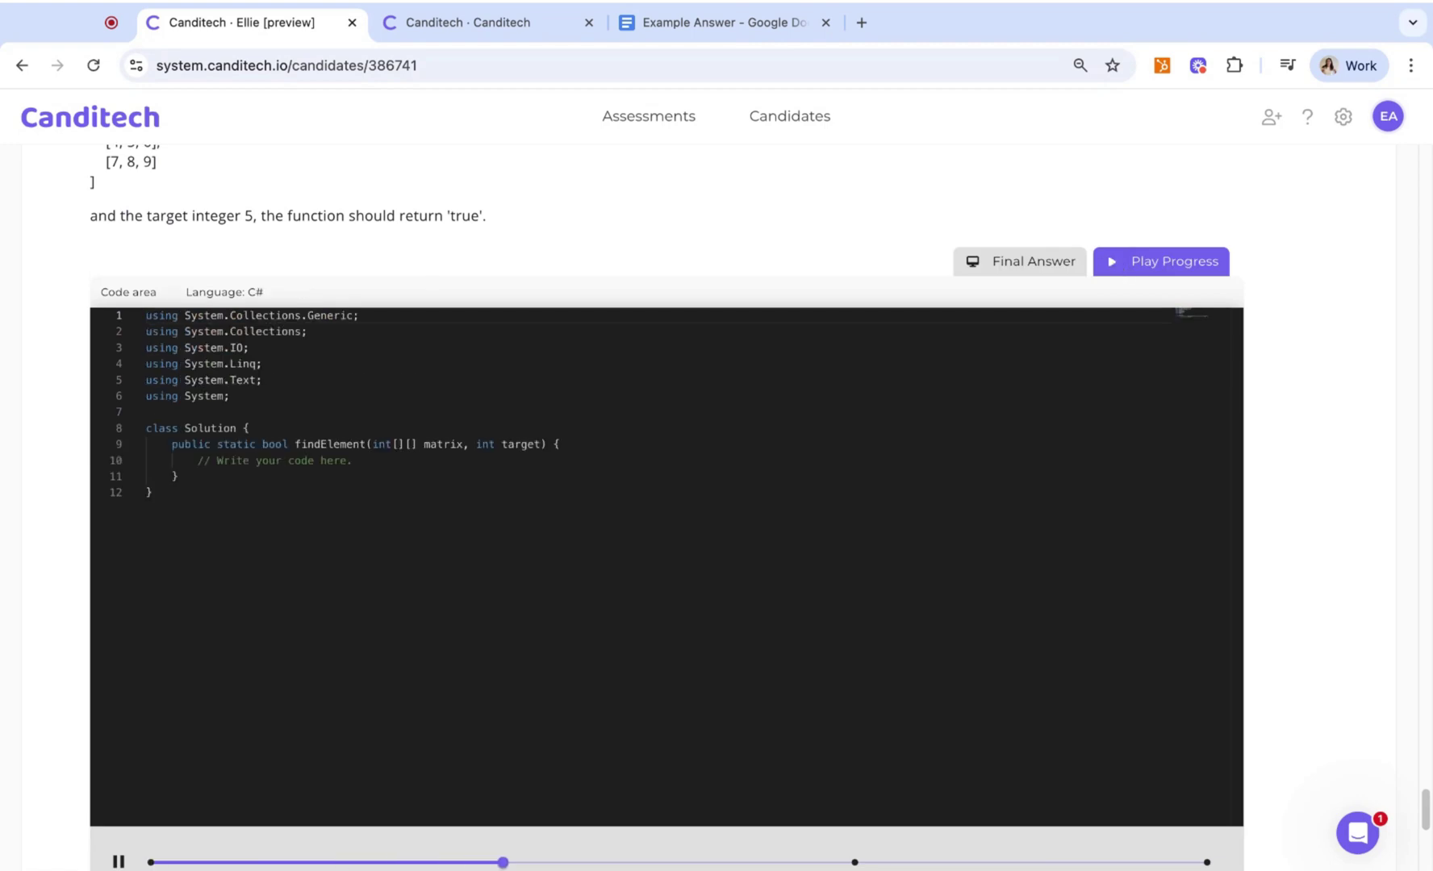
pyautogui.scroll(-2, 611, 534)
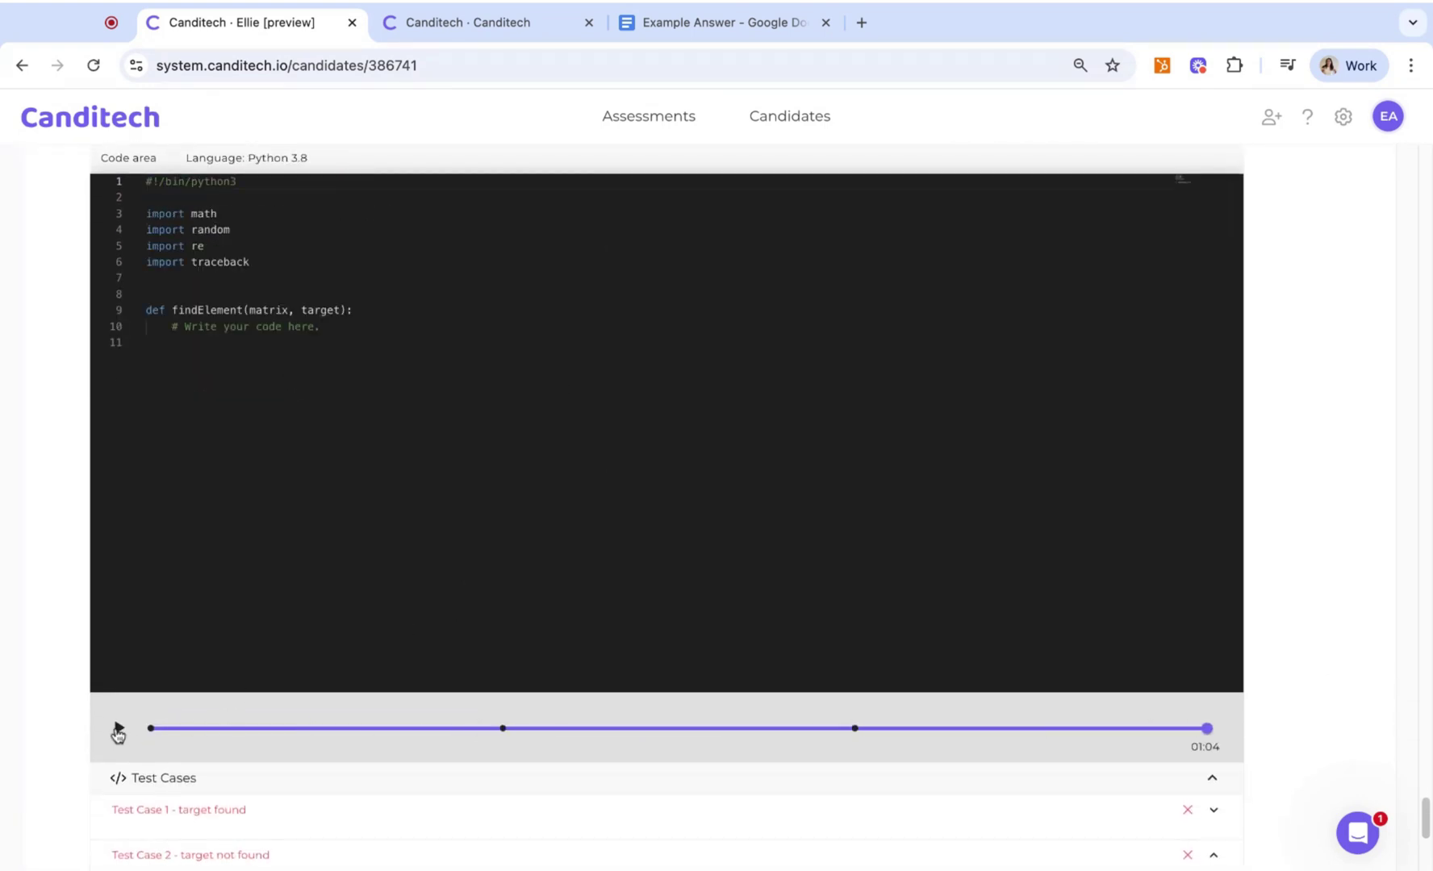
pyautogui.scroll(1, 246, 624)
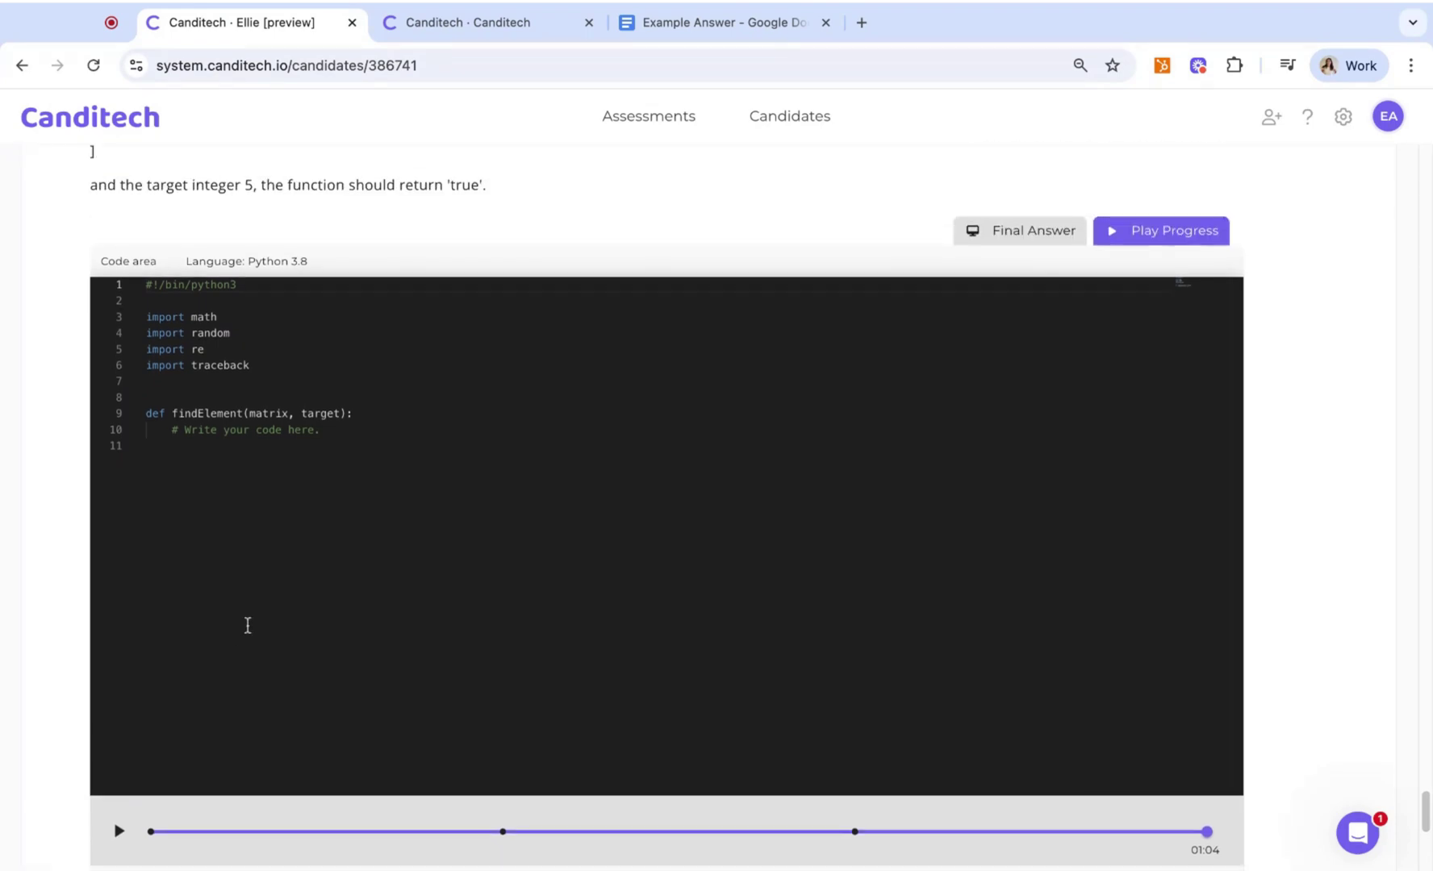
pyautogui.scroll(-2, 246, 620)
pyautogui.scroll(-5, 178, 476)
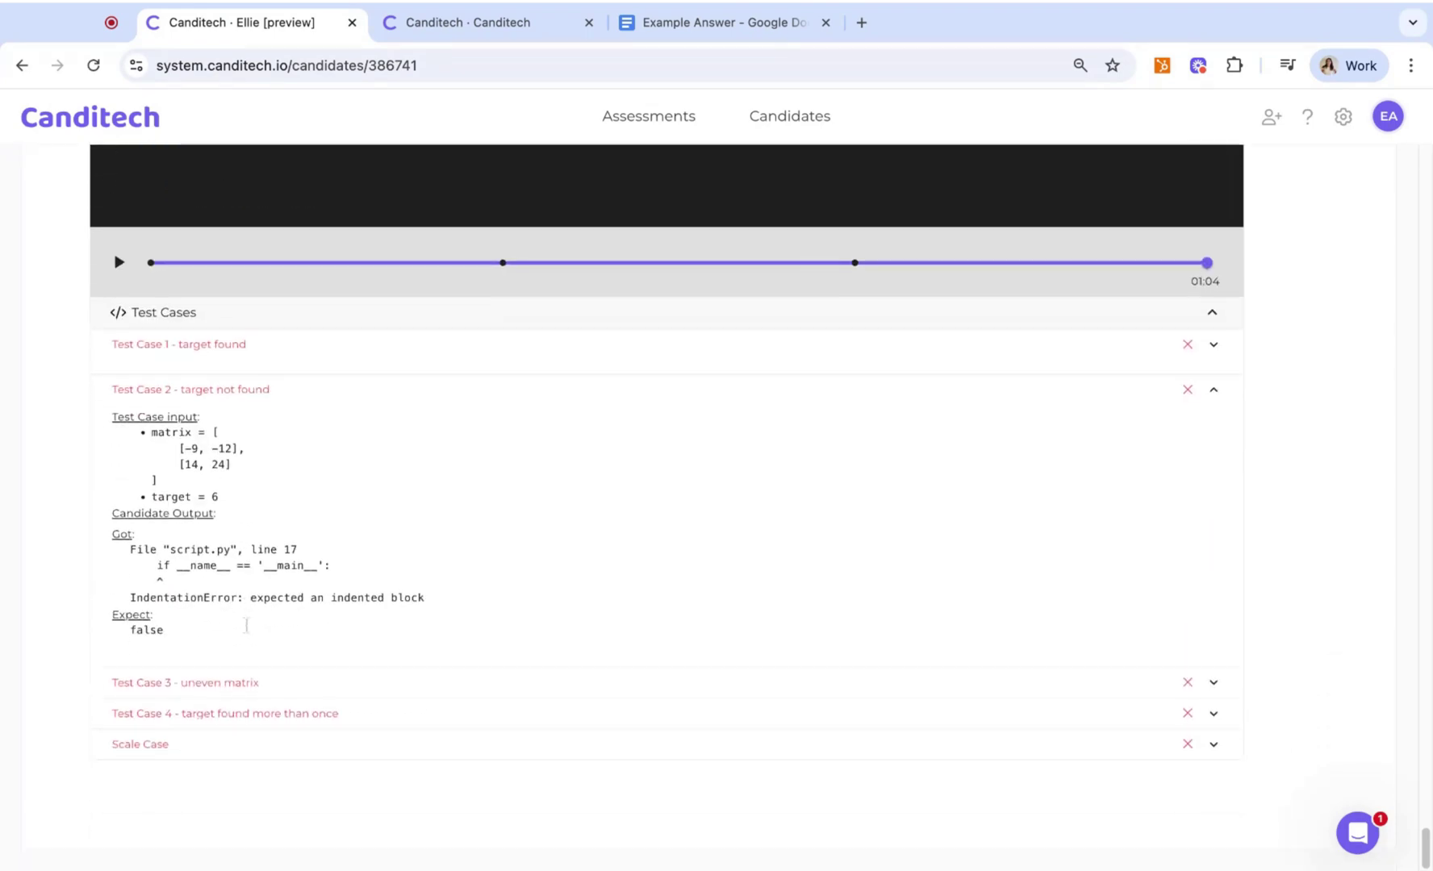
# Return to the dashboard and scroll through its candidates, funnel, device and country charts
pyautogui.click(66, 130)
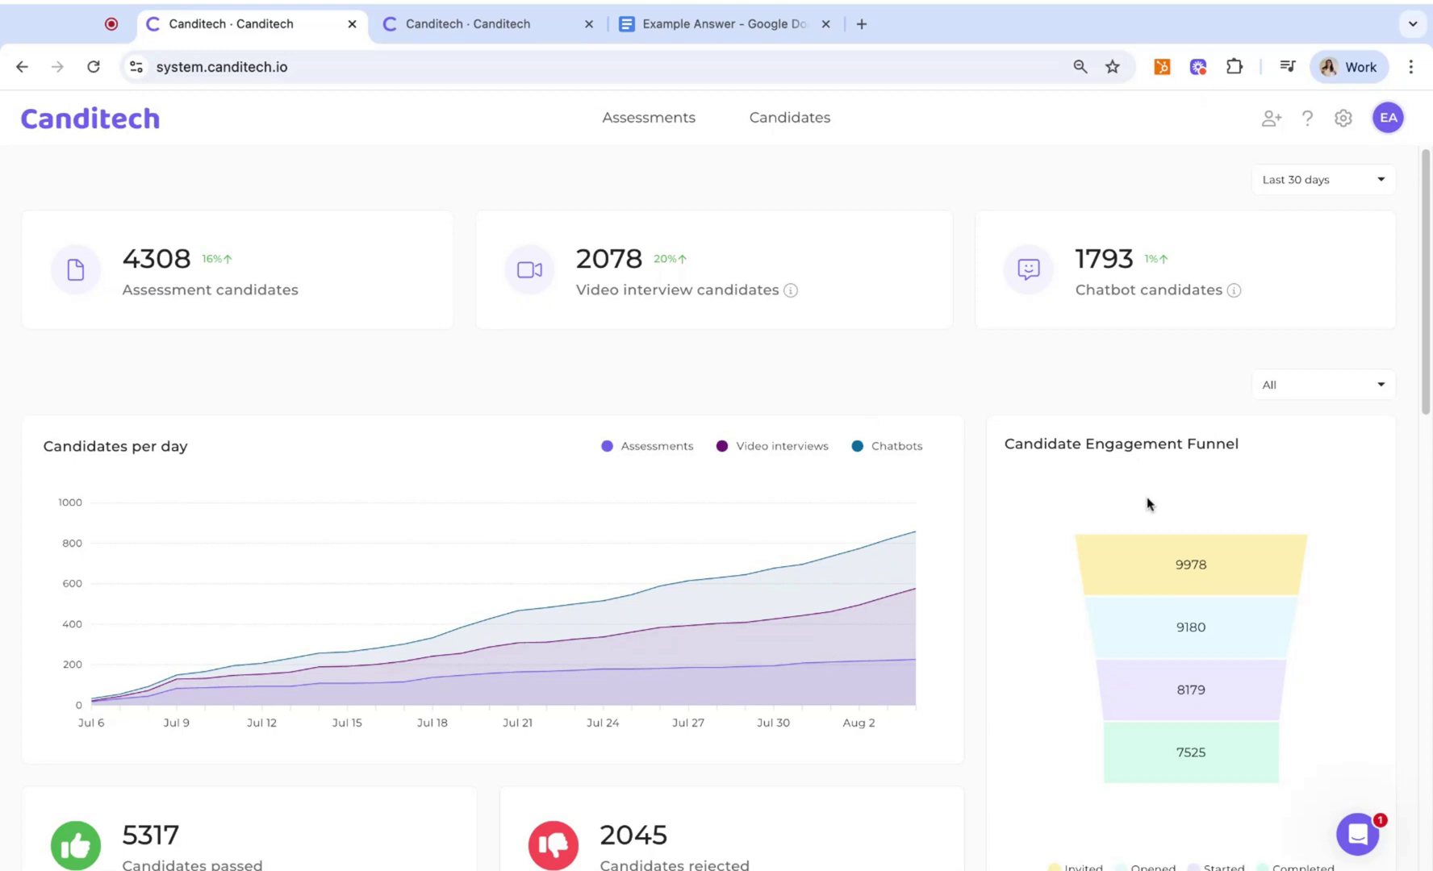
pyautogui.scroll(-2, 1097, 582)
pyautogui.scroll(-3, 1097, 582)
pyautogui.scroll(-1, 1097, 584)
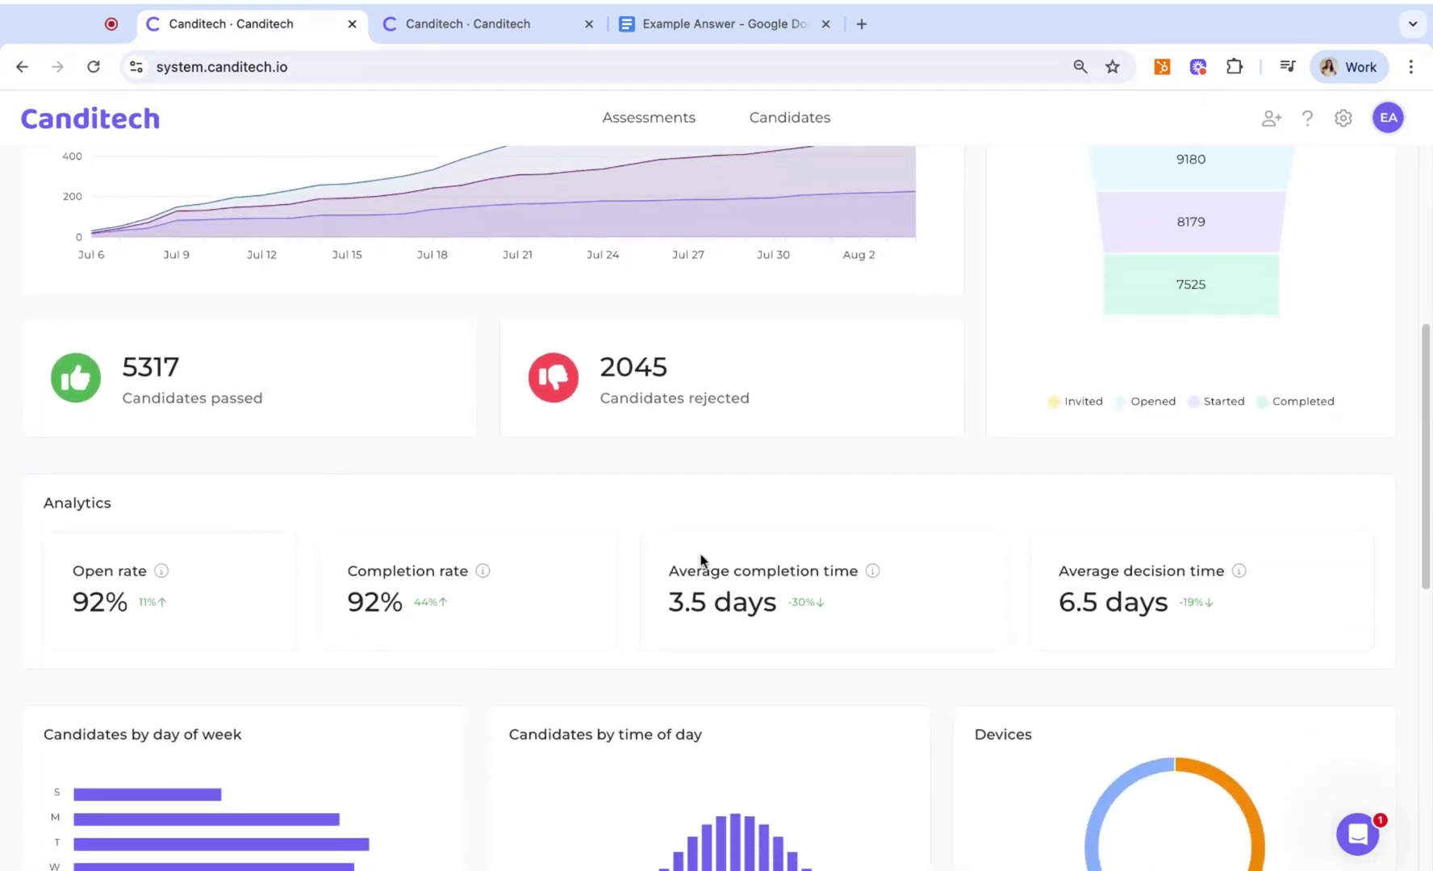
pyautogui.scroll(-3, 704, 594)
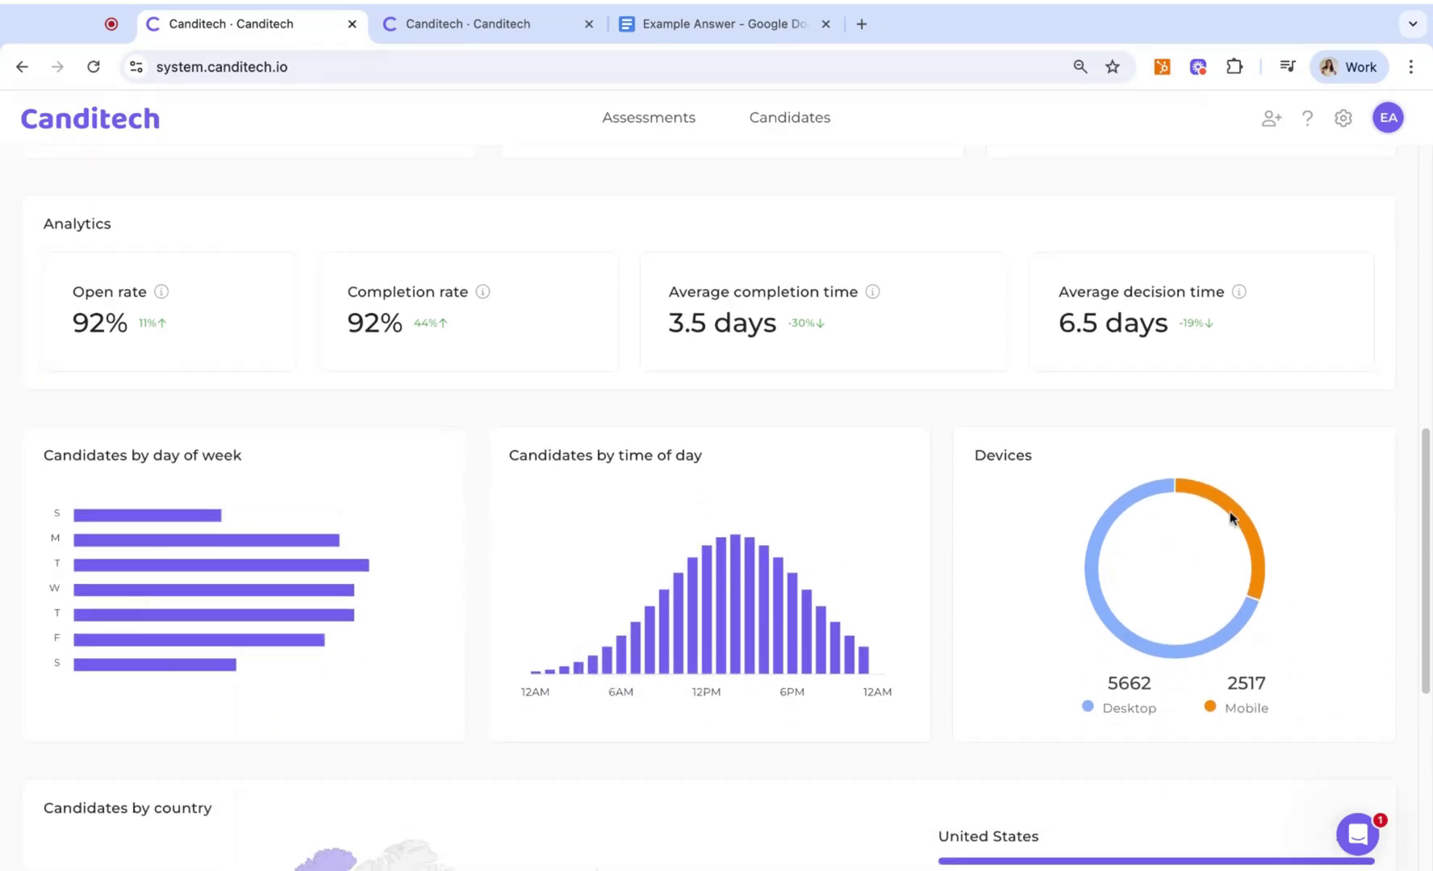
pyautogui.scroll(-5, 1013, 660)
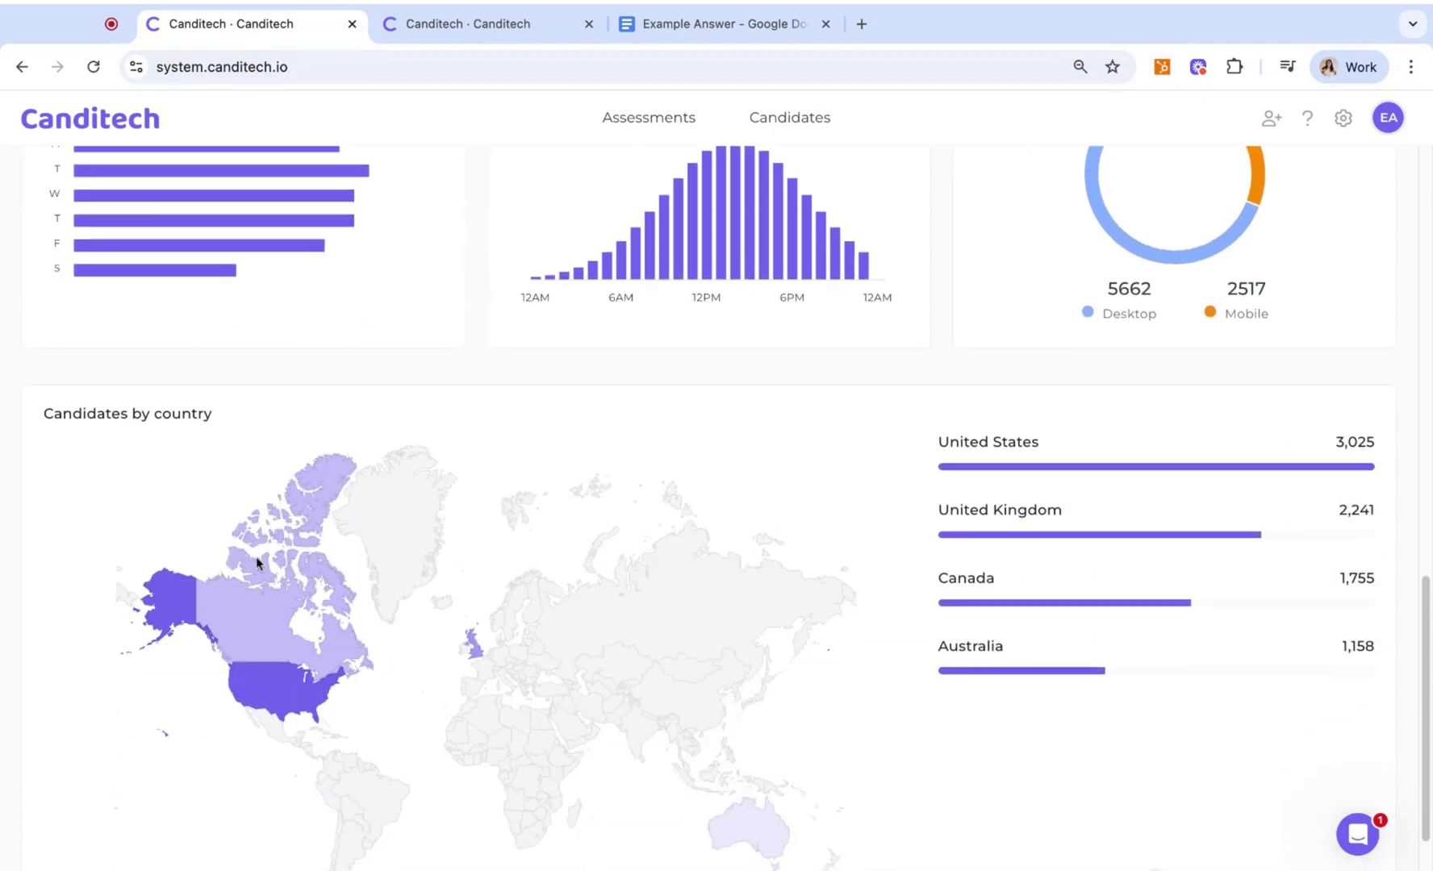
pyautogui.scroll(1, 702, 541)
pyautogui.scroll(6, 703, 541)
pyautogui.scroll(3, 708, 543)
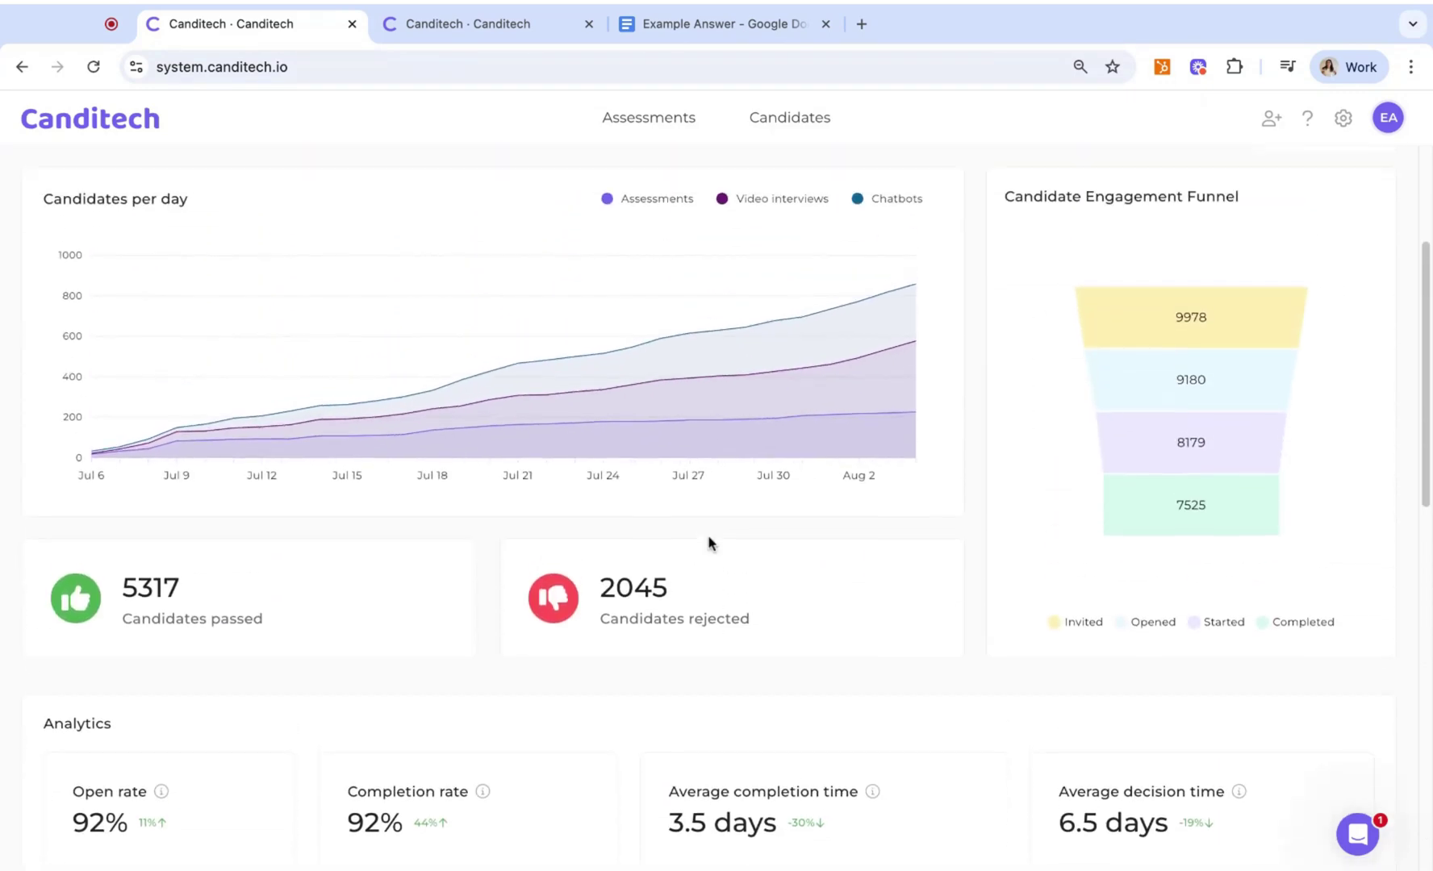
pyautogui.scroll(1, 708, 543)
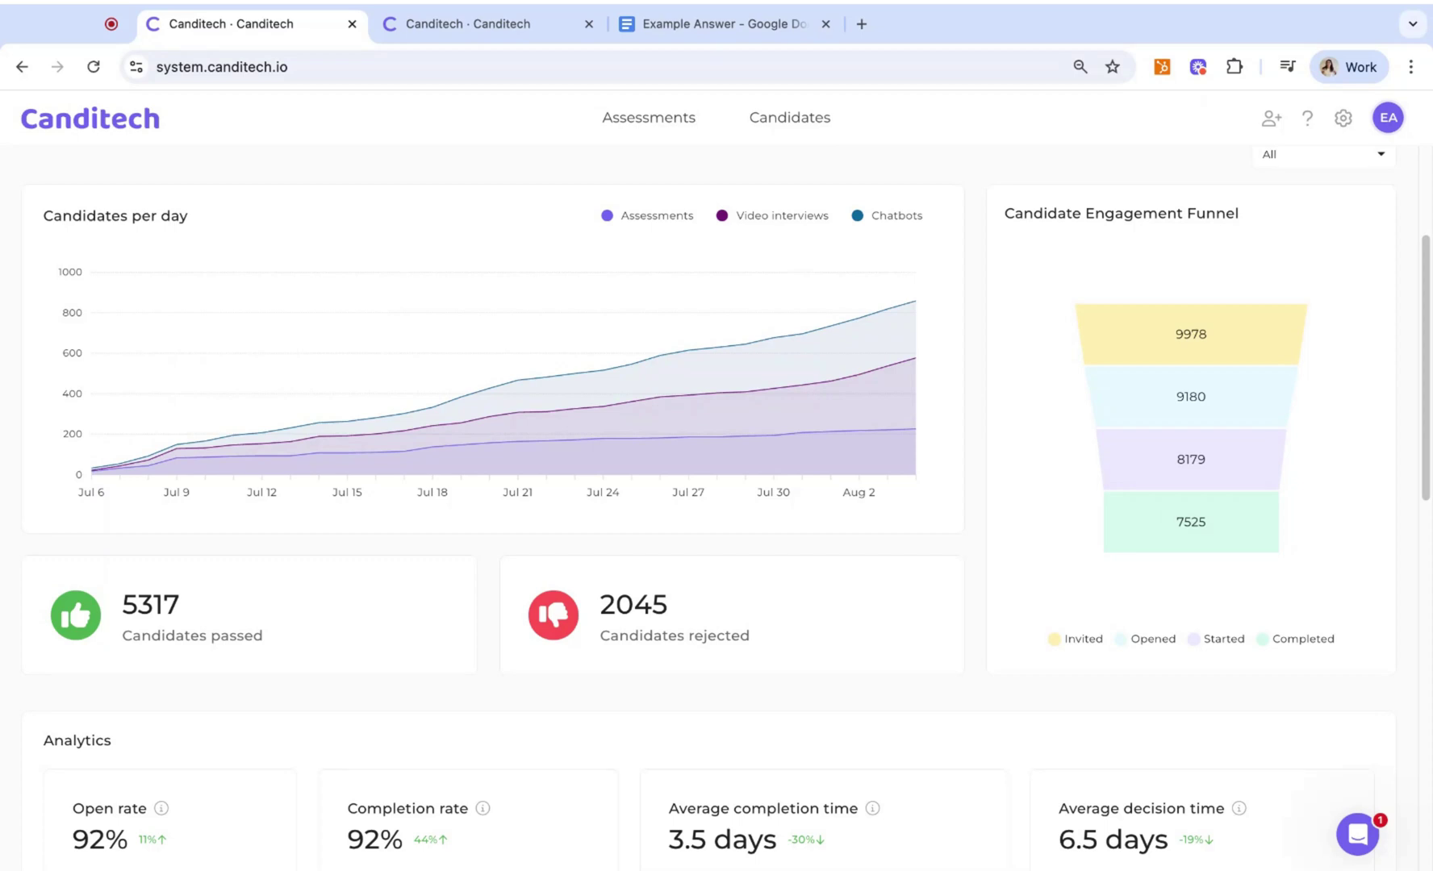
# Create a new assessment for hiring a Sales manager
pyautogui.click(622, 126)
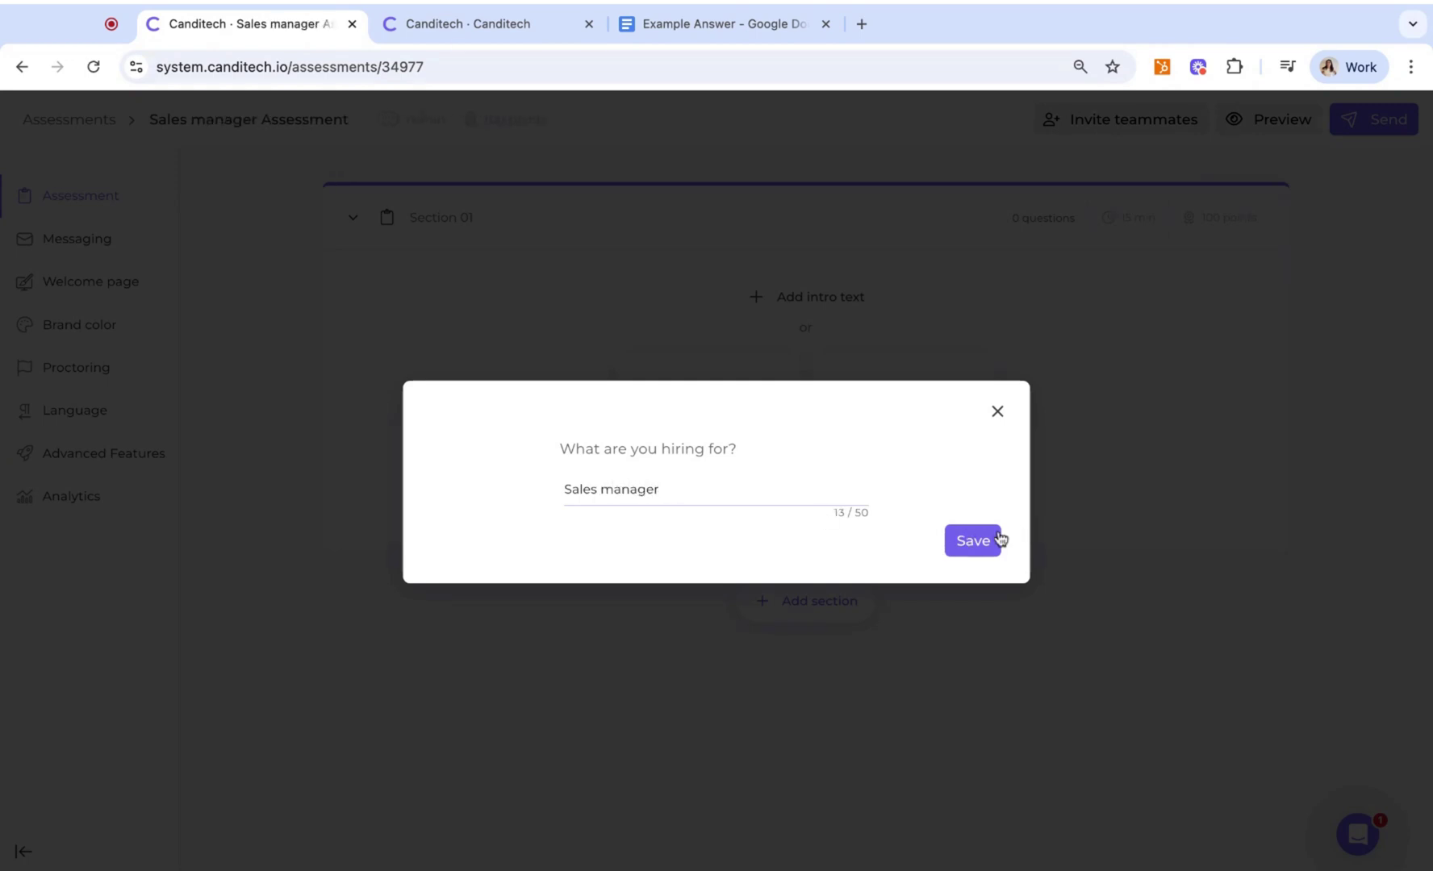
pyautogui.click(989, 539)
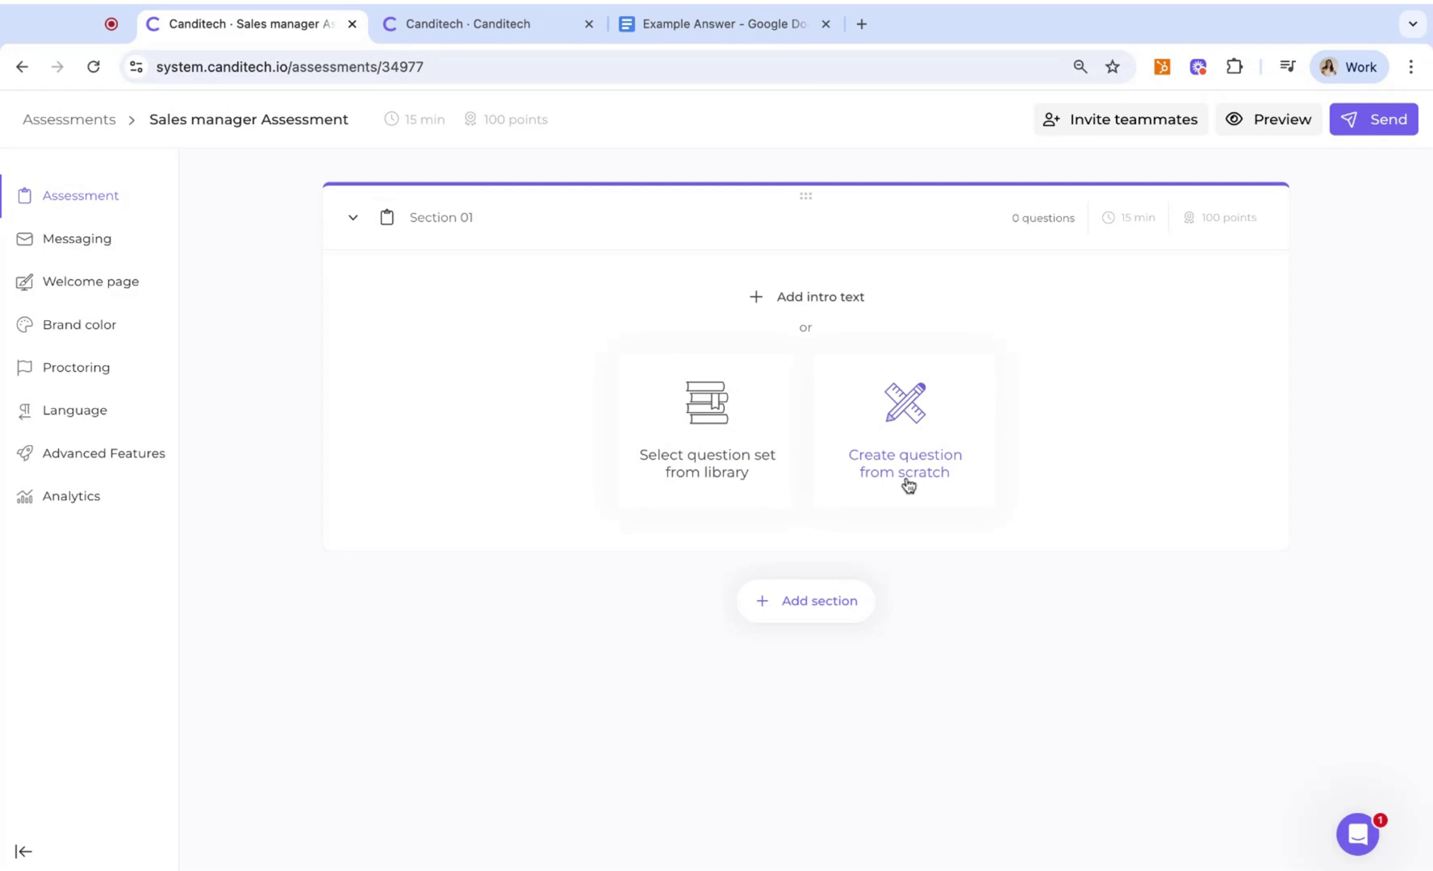
# Open the question library, preview the 2D Arrays set, and list job-specific skill categories
pyautogui.click(749, 401)
pyautogui.click(224, 352)
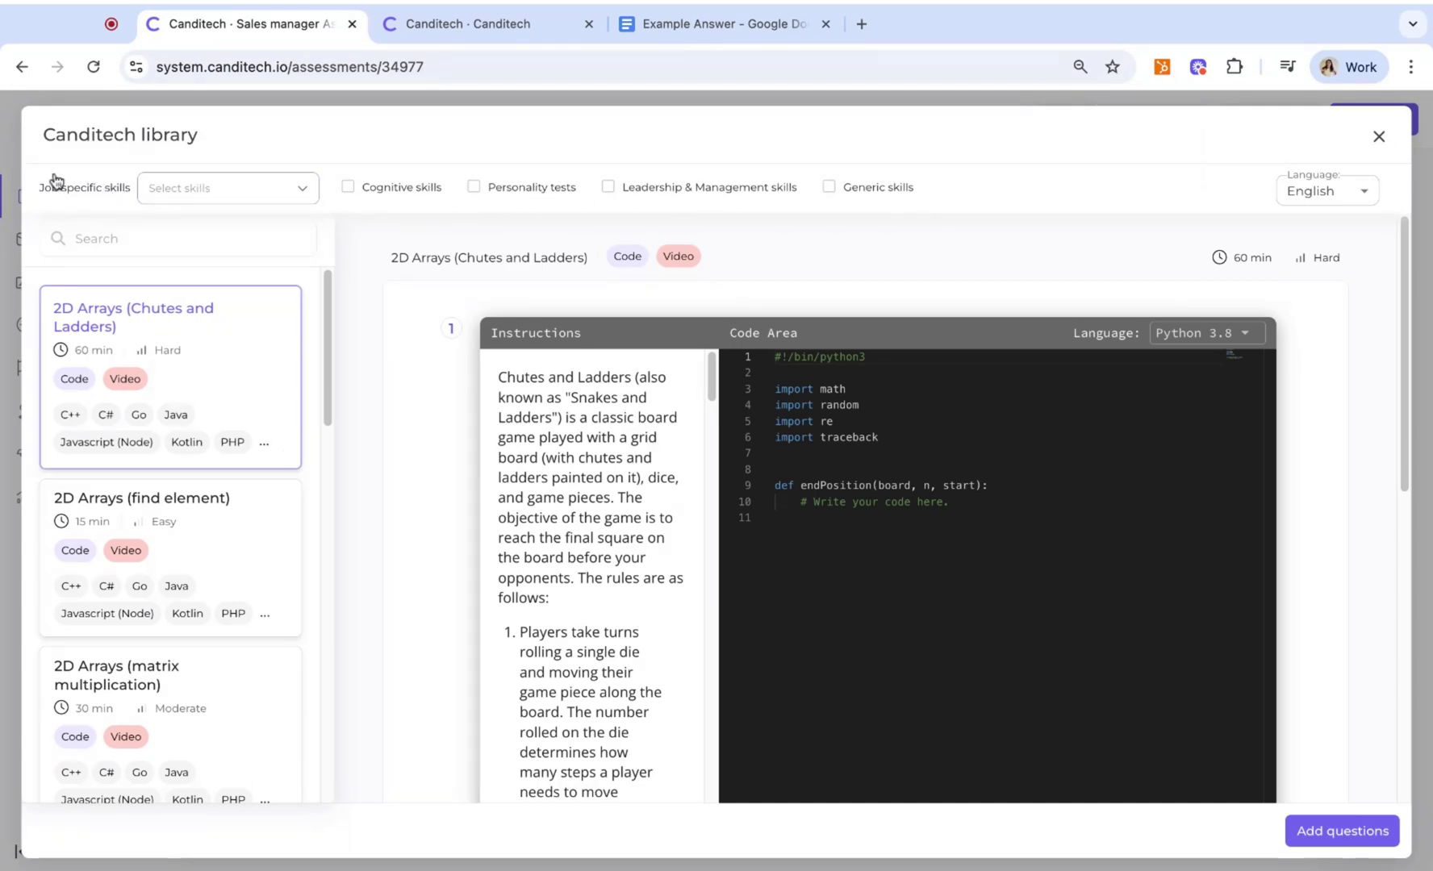
pyautogui.click(204, 200)
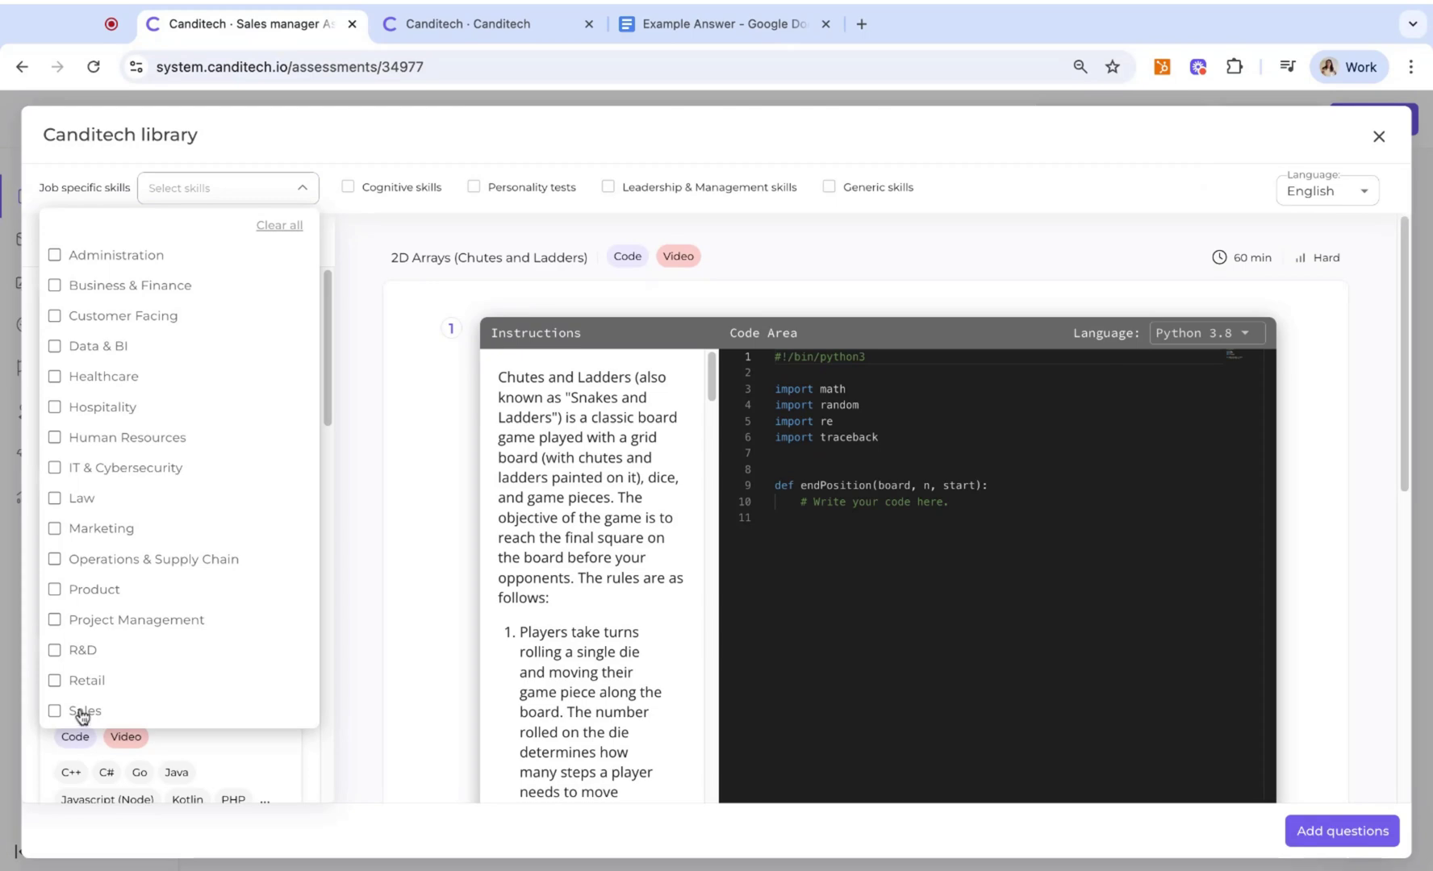
# Filter the library to Administration skills and scroll through the Administration sets
pyautogui.click(136, 257)
pyautogui.click(359, 352)
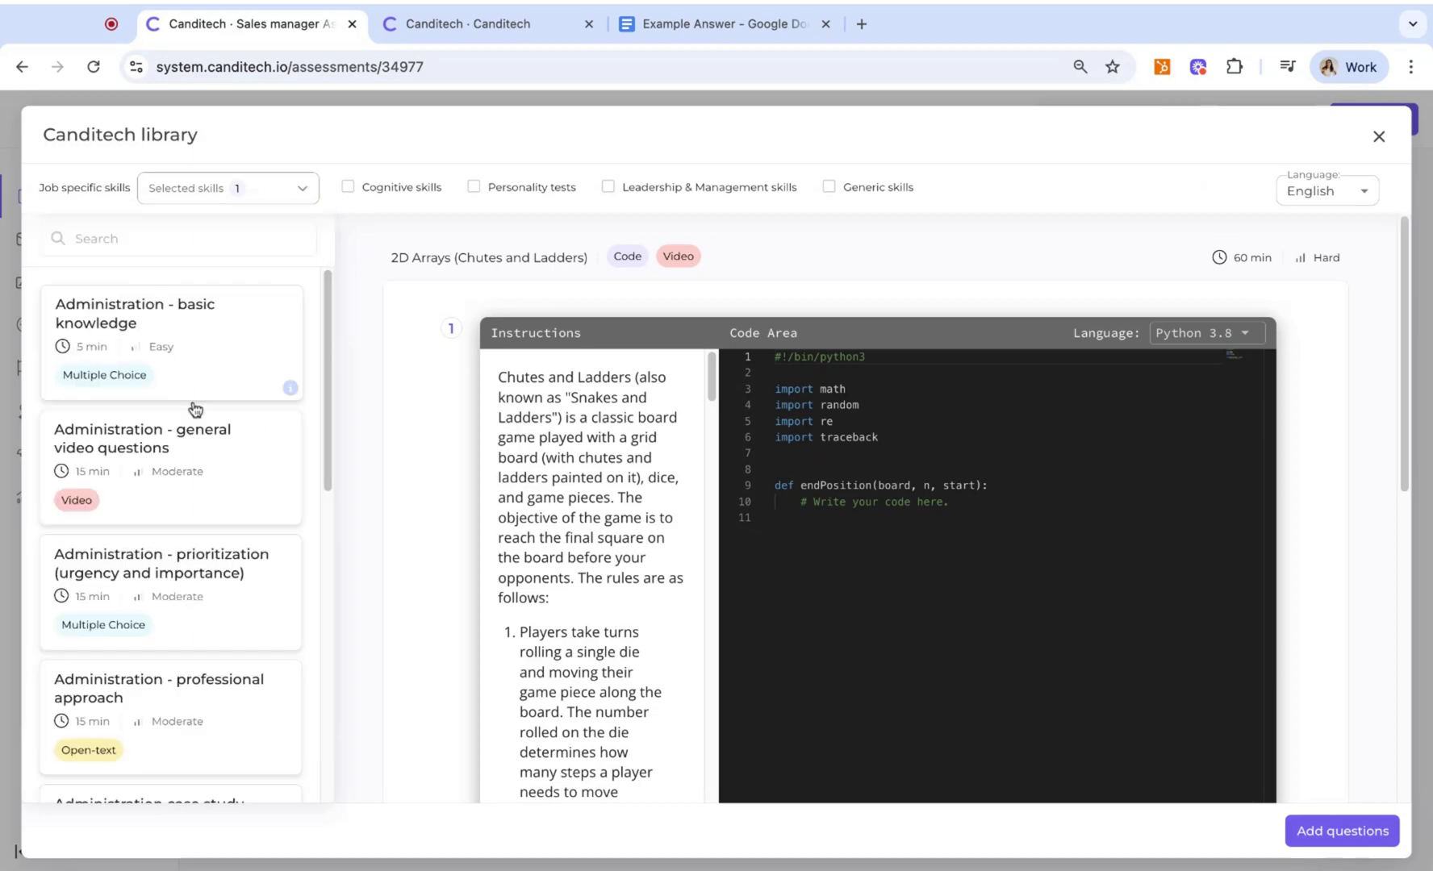
pyautogui.scroll(-2, 187, 423)
pyautogui.scroll(-5, 185, 421)
pyautogui.scroll(-2, 186, 421)
pyautogui.scroll(-1, 186, 421)
# Preview the Administration - basic knowledge question set
pyautogui.click(202, 340)
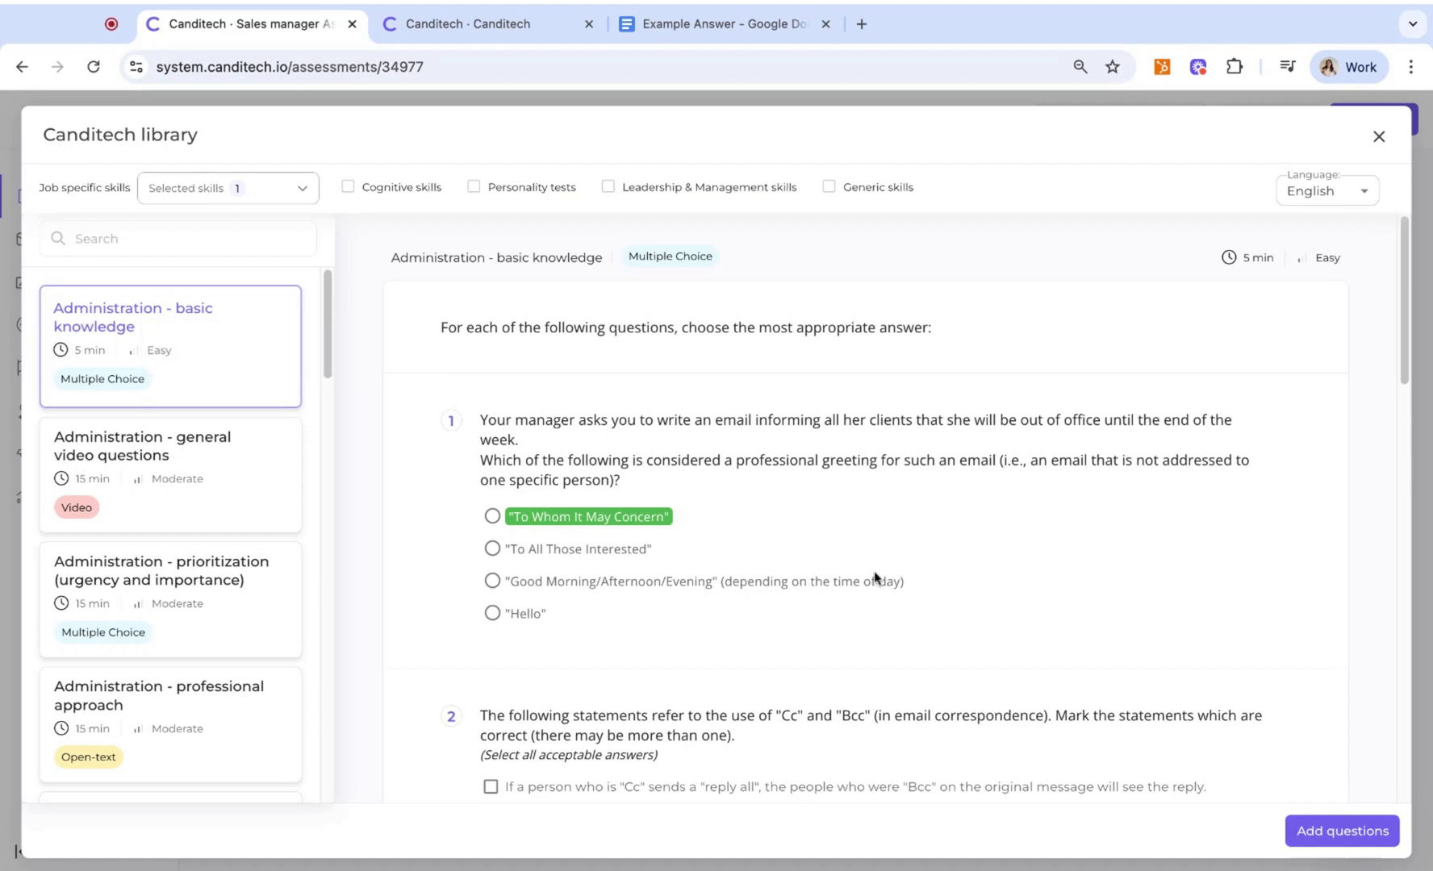
pyautogui.scroll(-6, 875, 578)
pyautogui.scroll(-2, 875, 578)
pyautogui.scroll(-5, 875, 578)
pyautogui.scroll(-2, 875, 577)
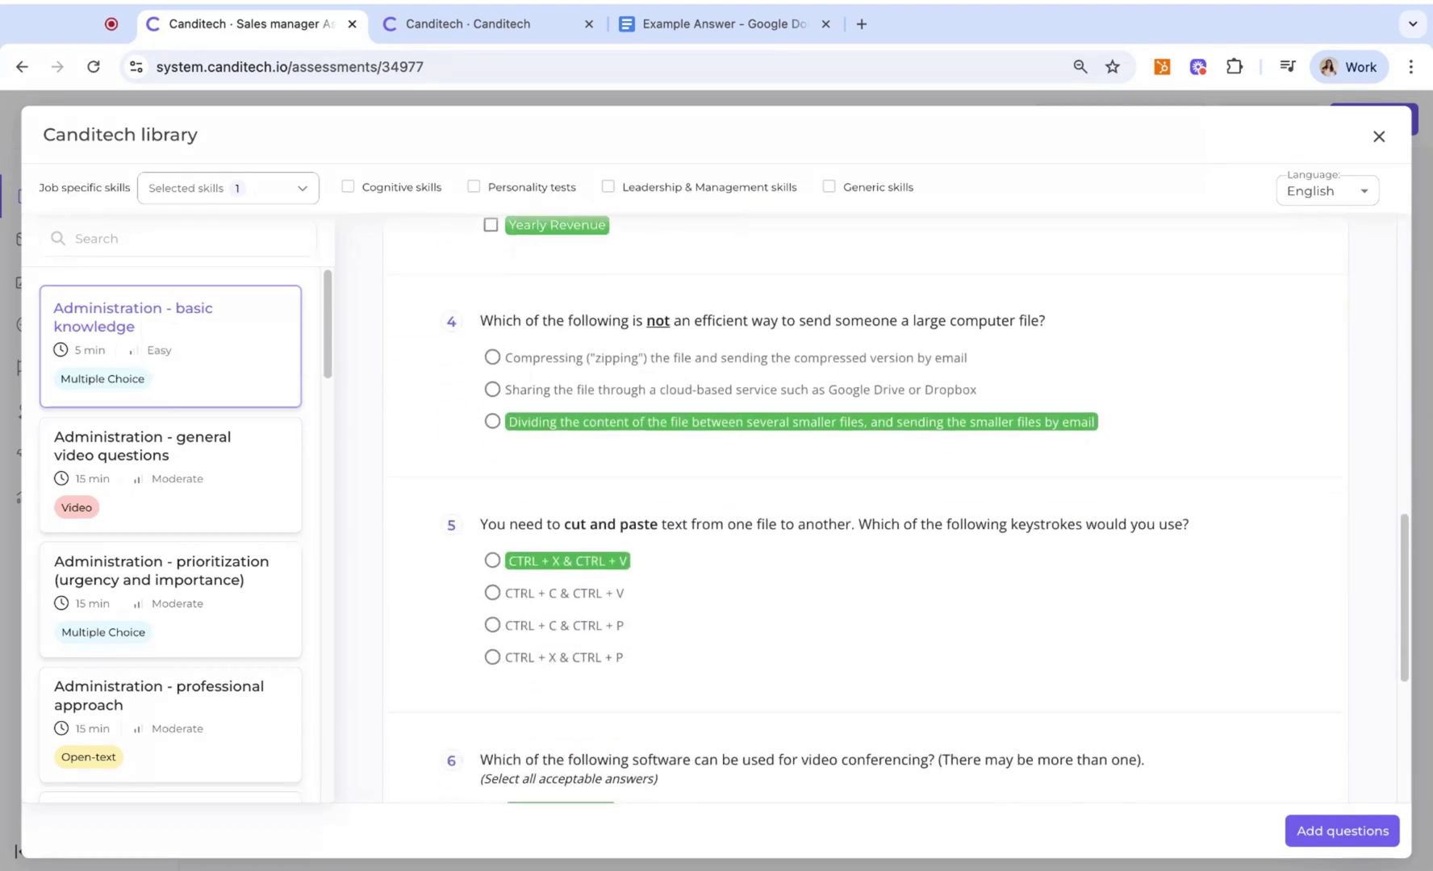
pyautogui.scroll(1, 875, 577)
pyautogui.scroll(5, 876, 577)
pyautogui.scroll(5, 876, 578)
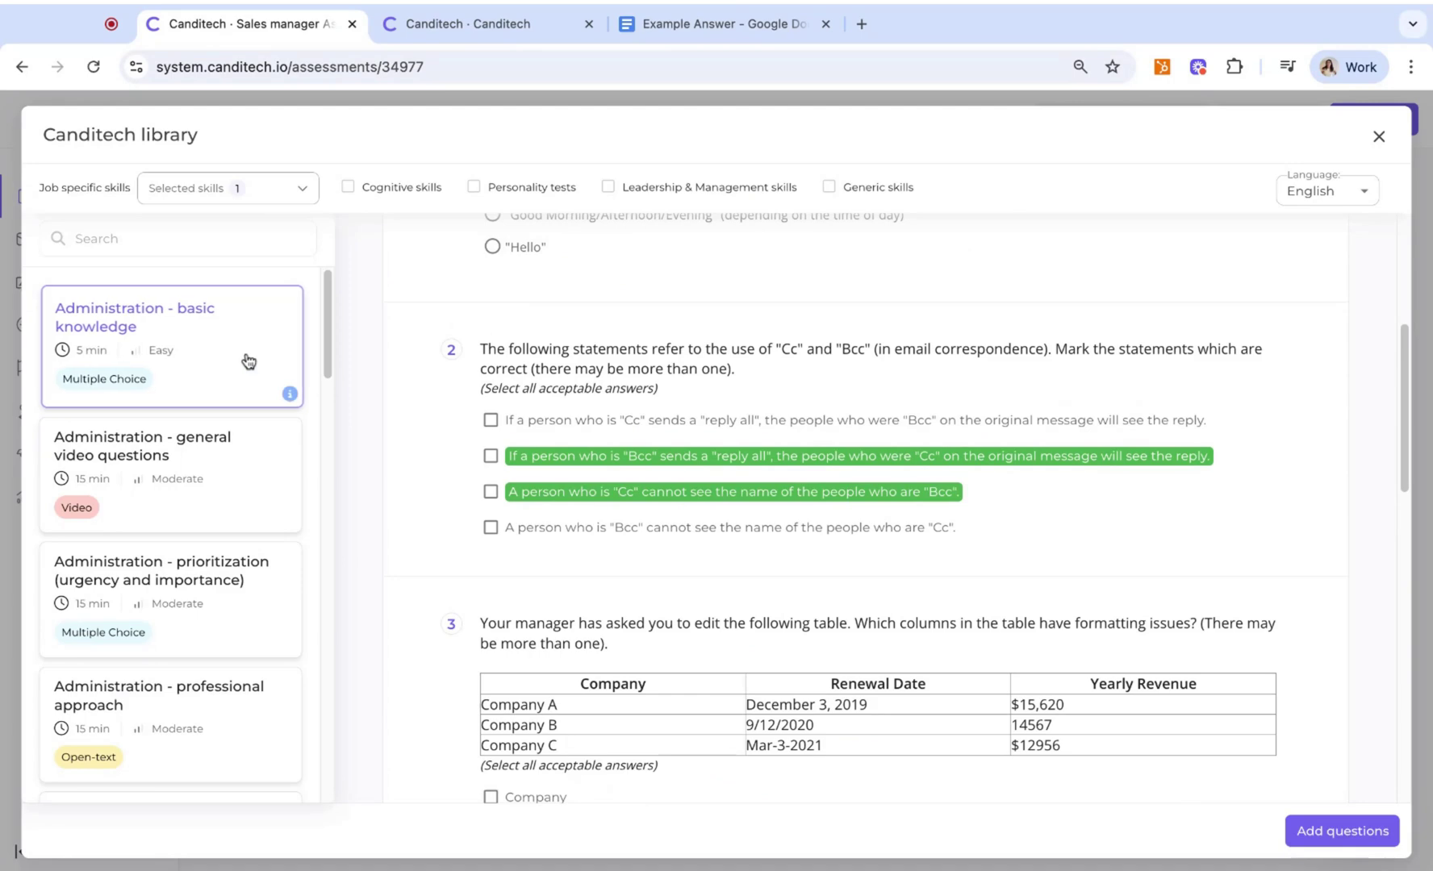
# Preview the general video, prioritization and professional approach sets, ending on the case study
pyautogui.click(245, 428)
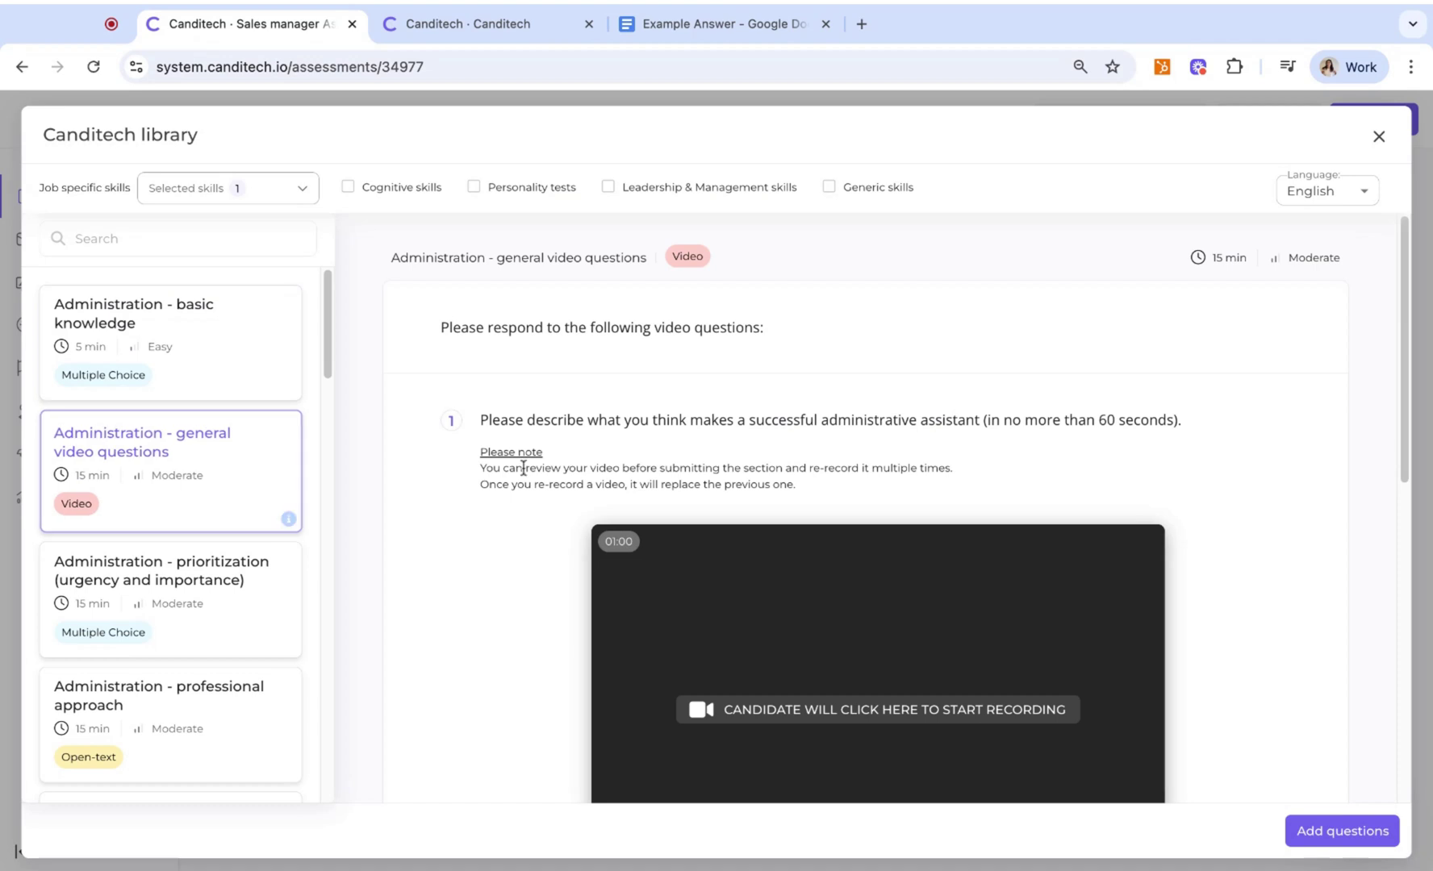
pyautogui.scroll(-2, 544, 479)
pyautogui.scroll(-2, 546, 479)
pyautogui.scroll(-2, 546, 478)
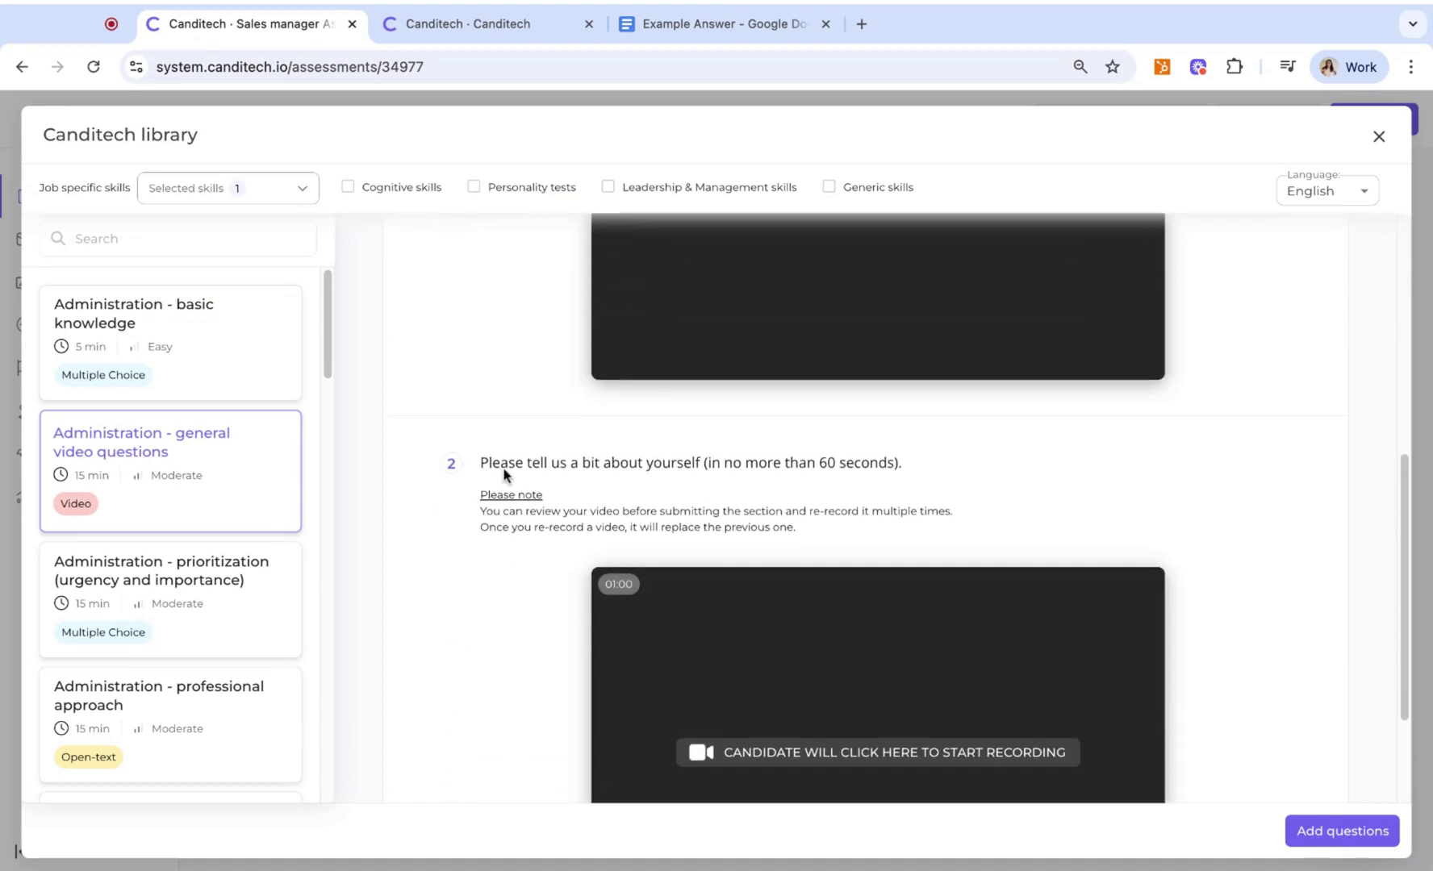
pyautogui.click(295, 590)
pyautogui.scroll(-4, 547, 554)
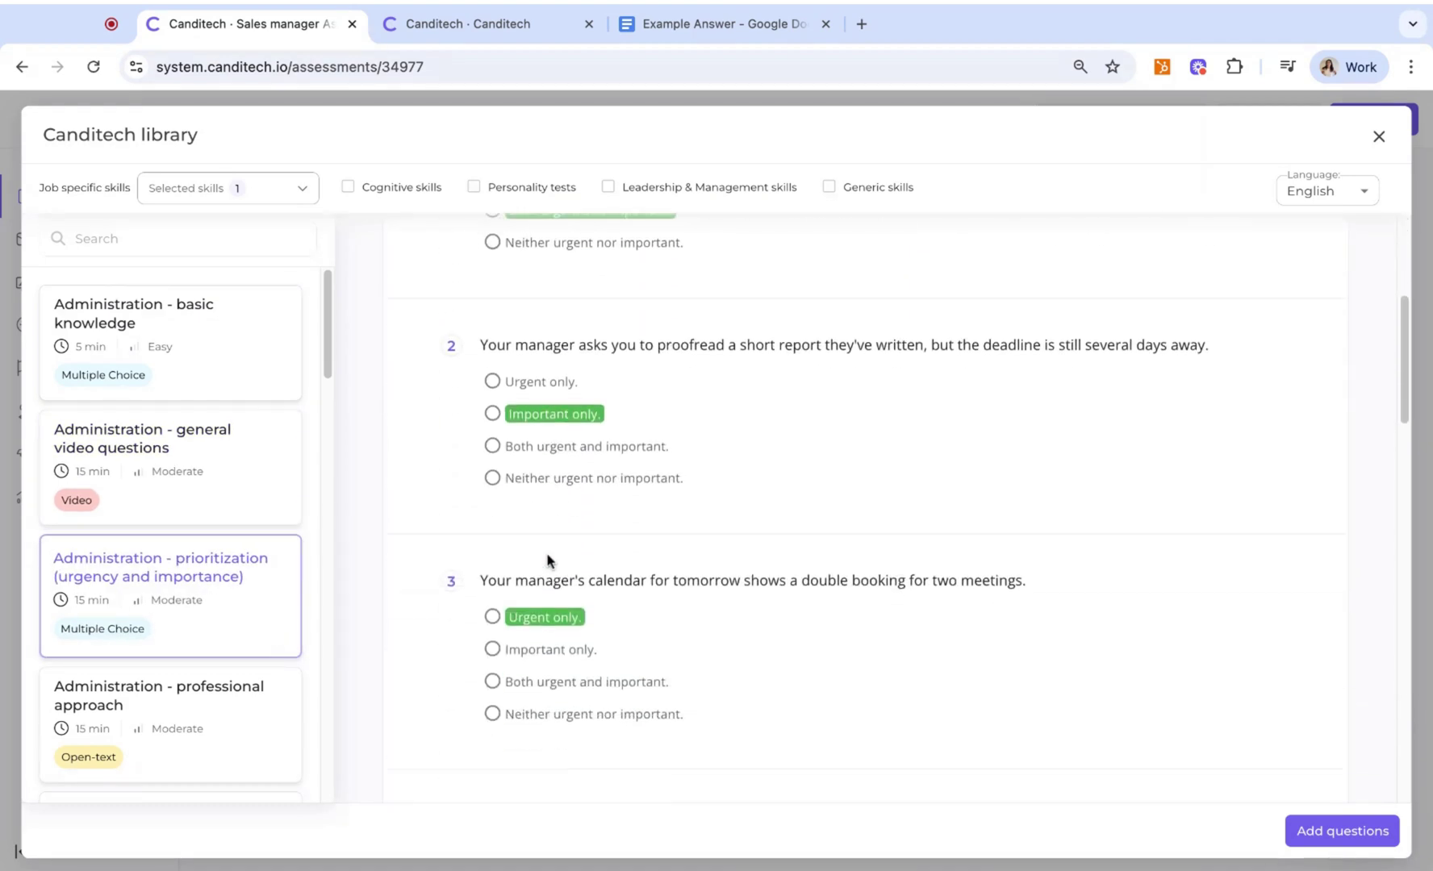
pyautogui.scroll(-2, 549, 555)
pyautogui.scroll(-4, 240, 556)
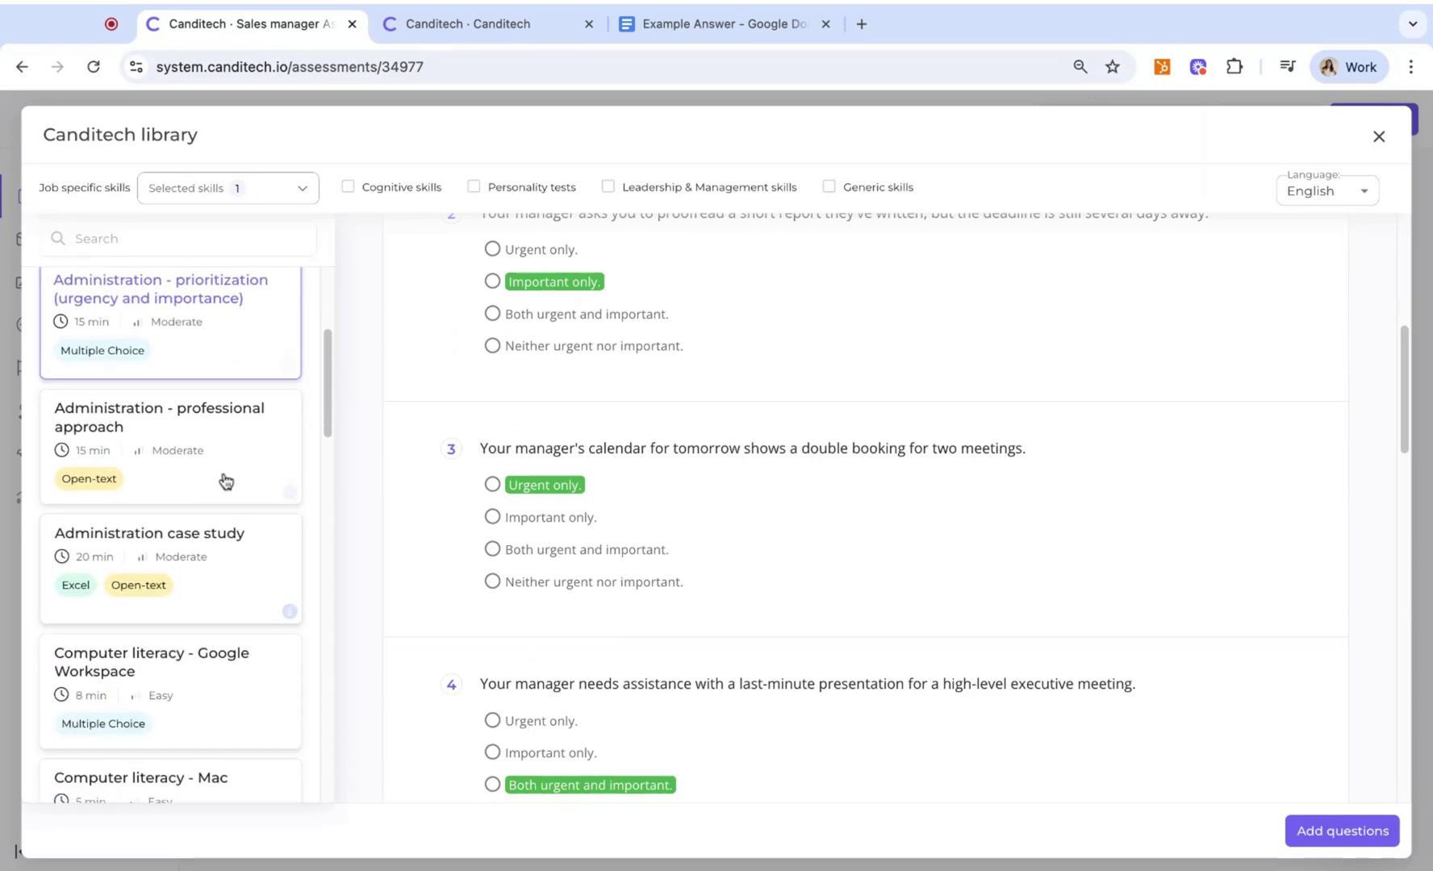
pyautogui.click(224, 501)
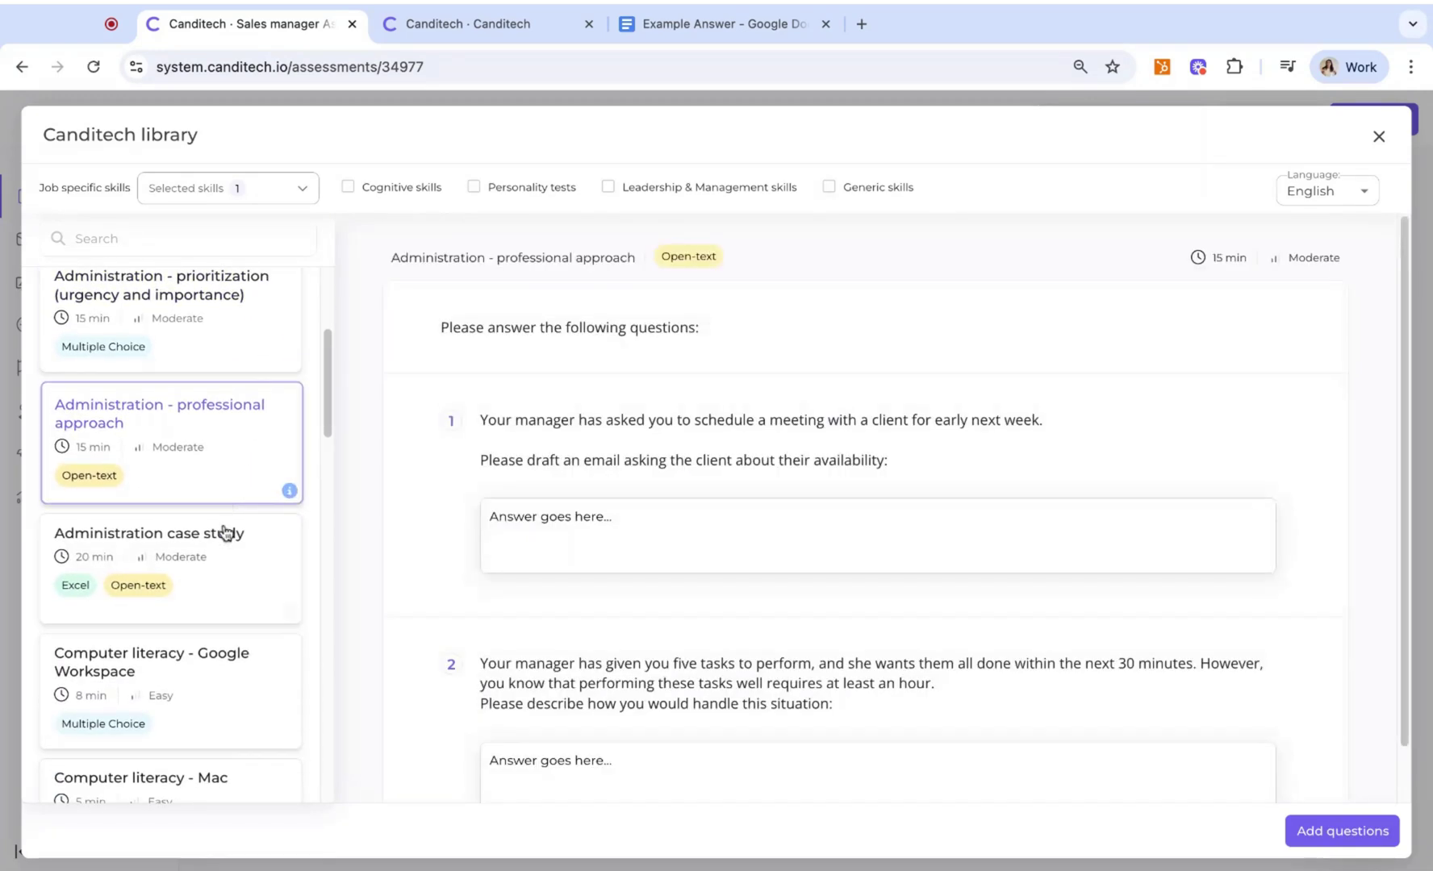
pyautogui.click(233, 560)
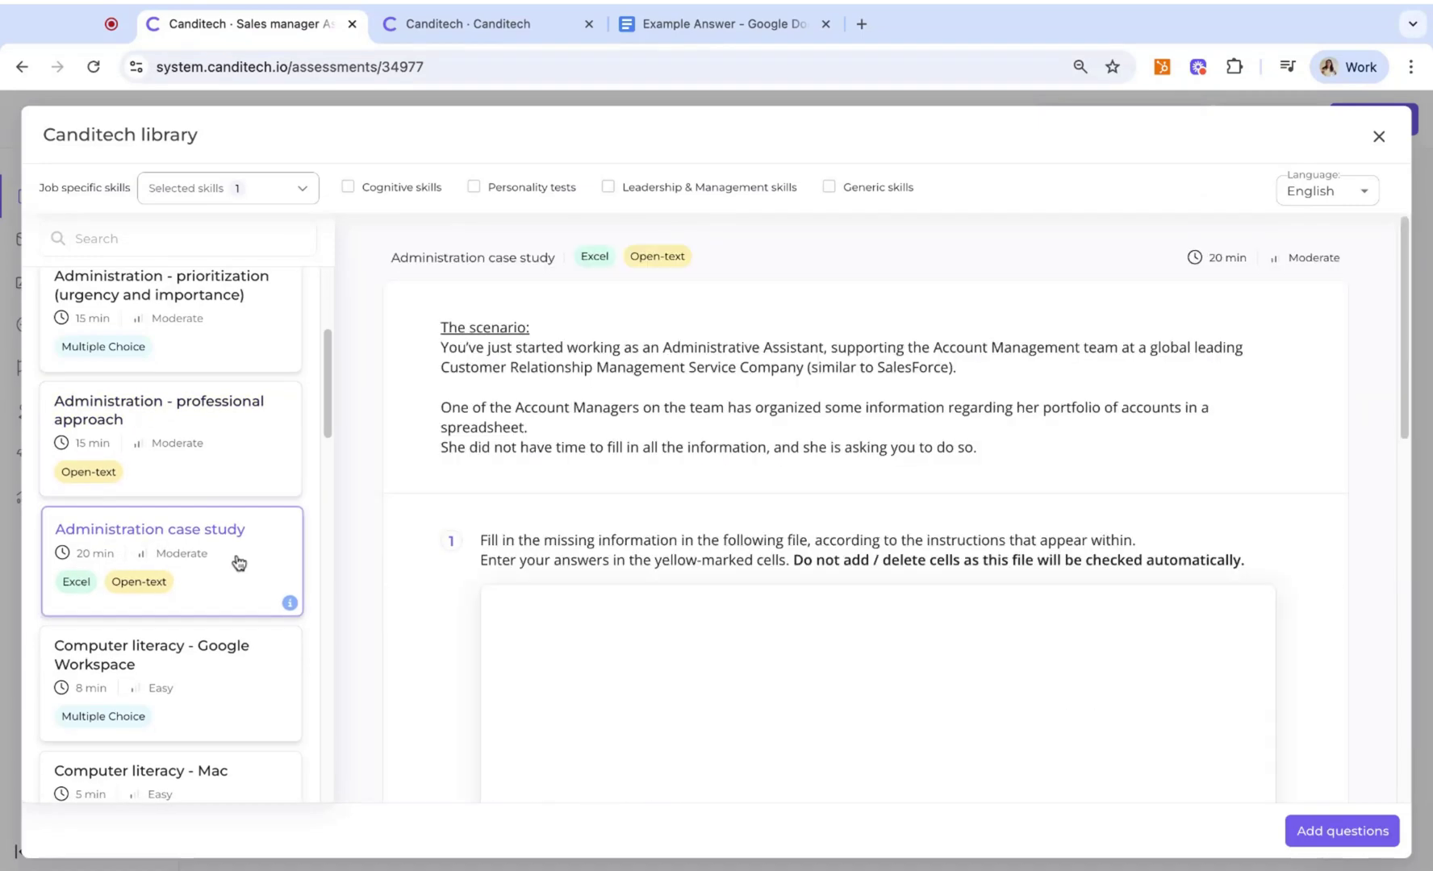
pyautogui.scroll(-2, 699, 417)
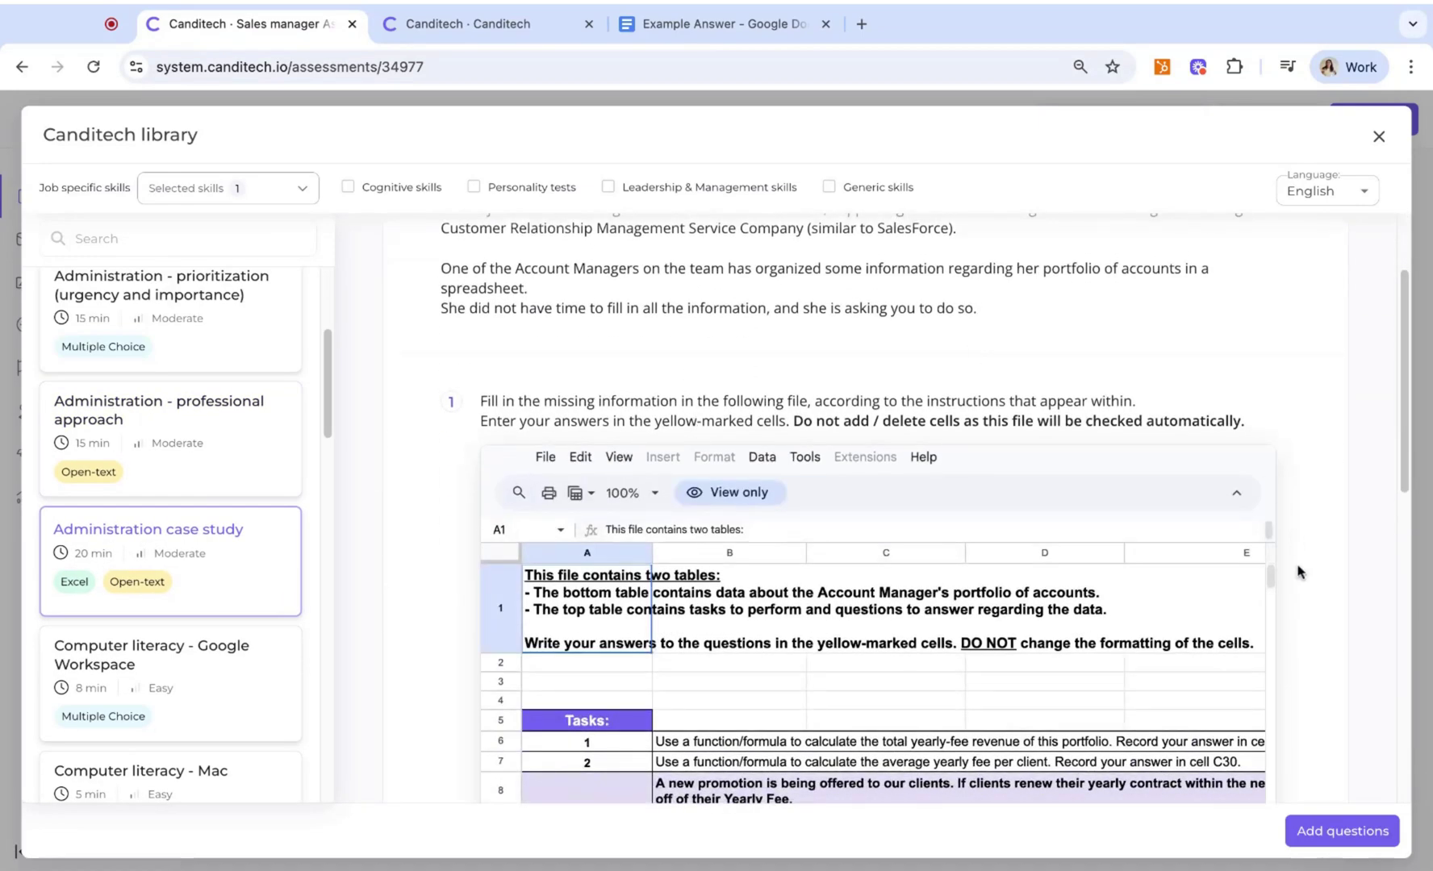
# Add the Administration case study and save its scenario description without translating it
pyautogui.click(1339, 831)
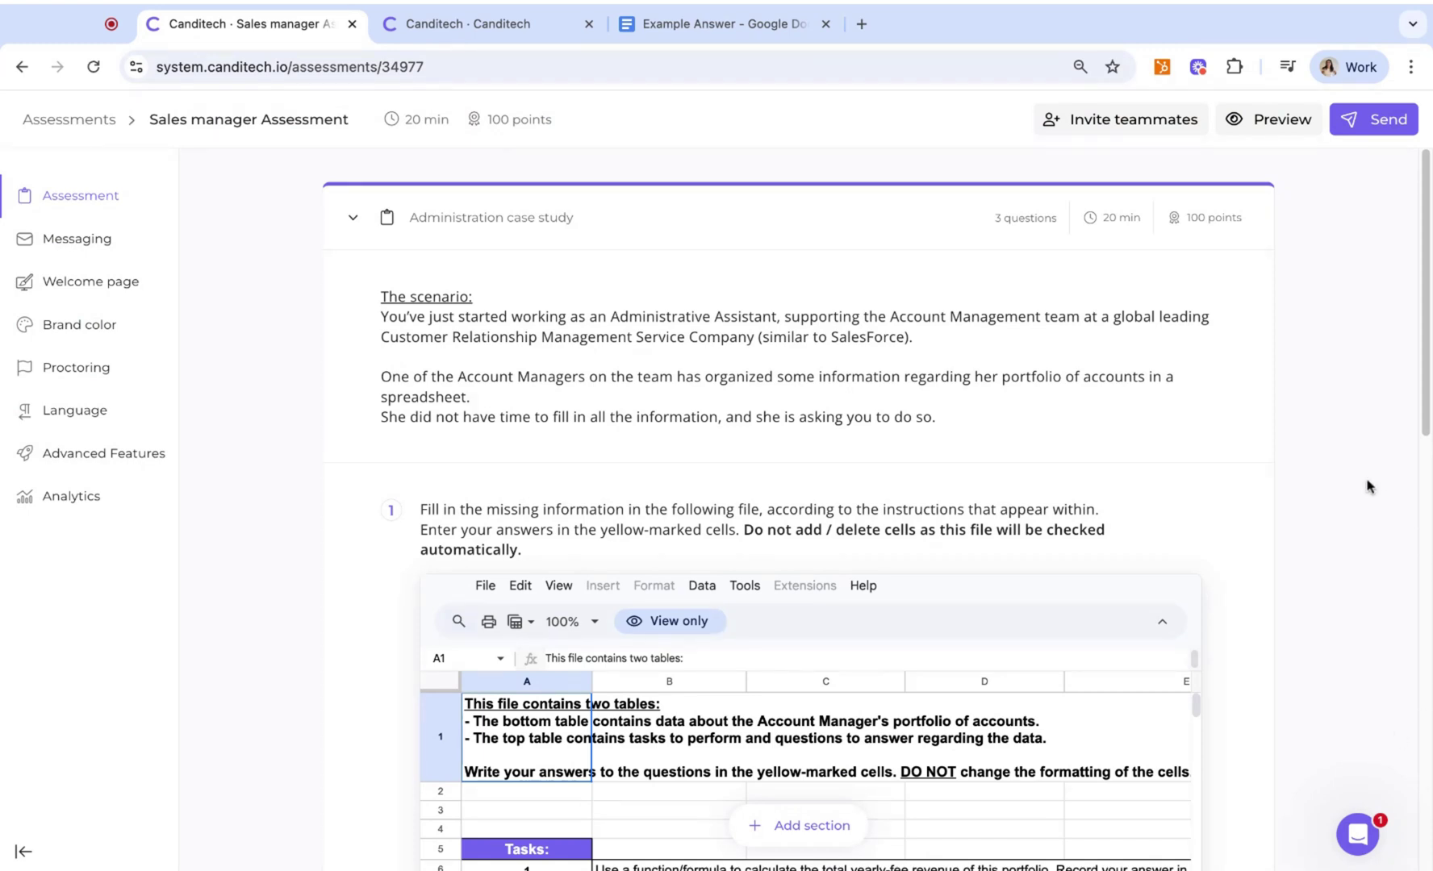
pyautogui.moveTo(797, 358)
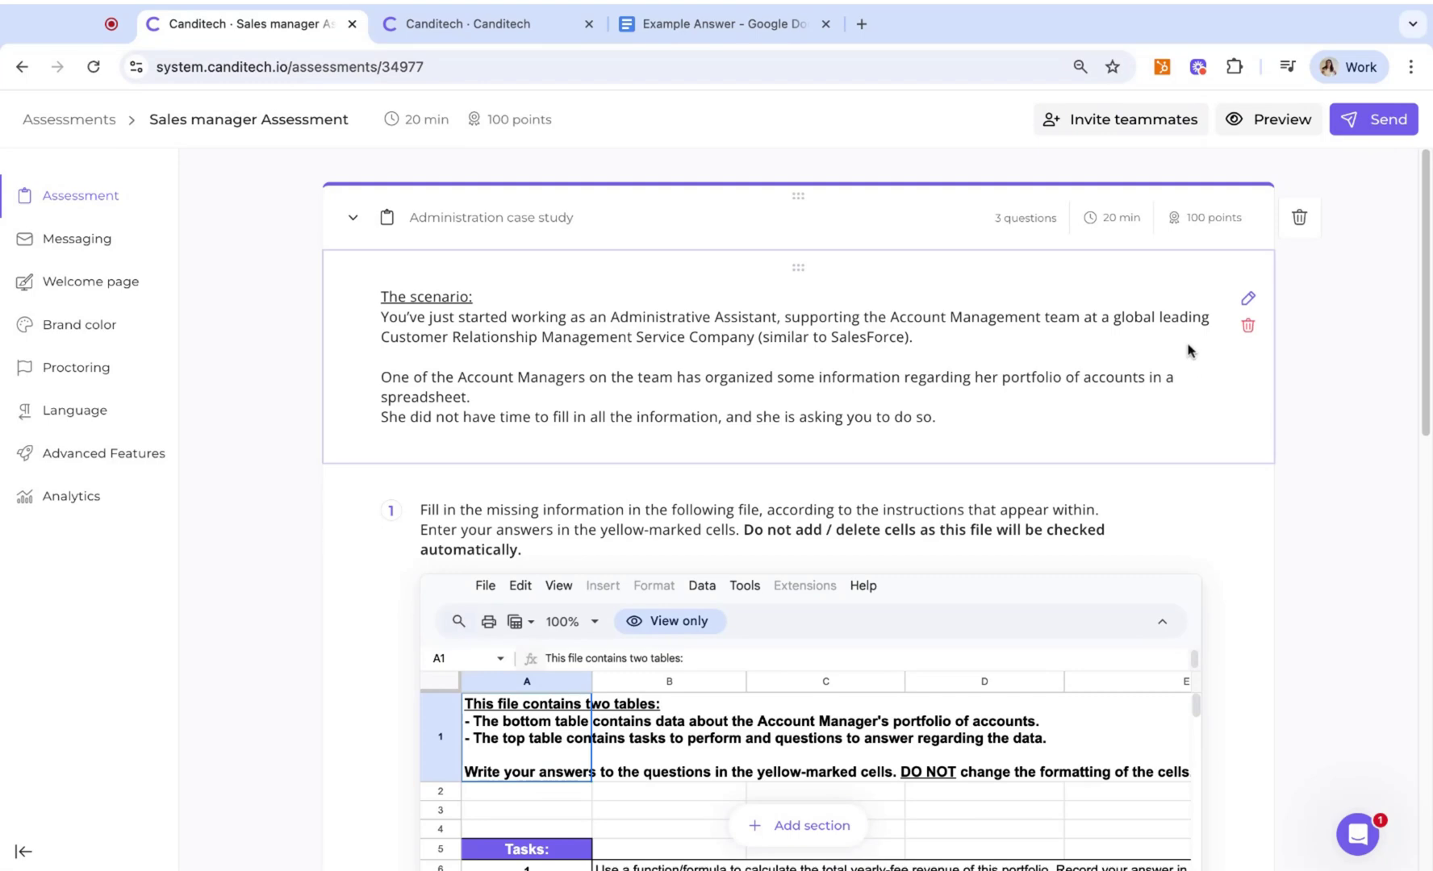
pyautogui.click(1250, 301)
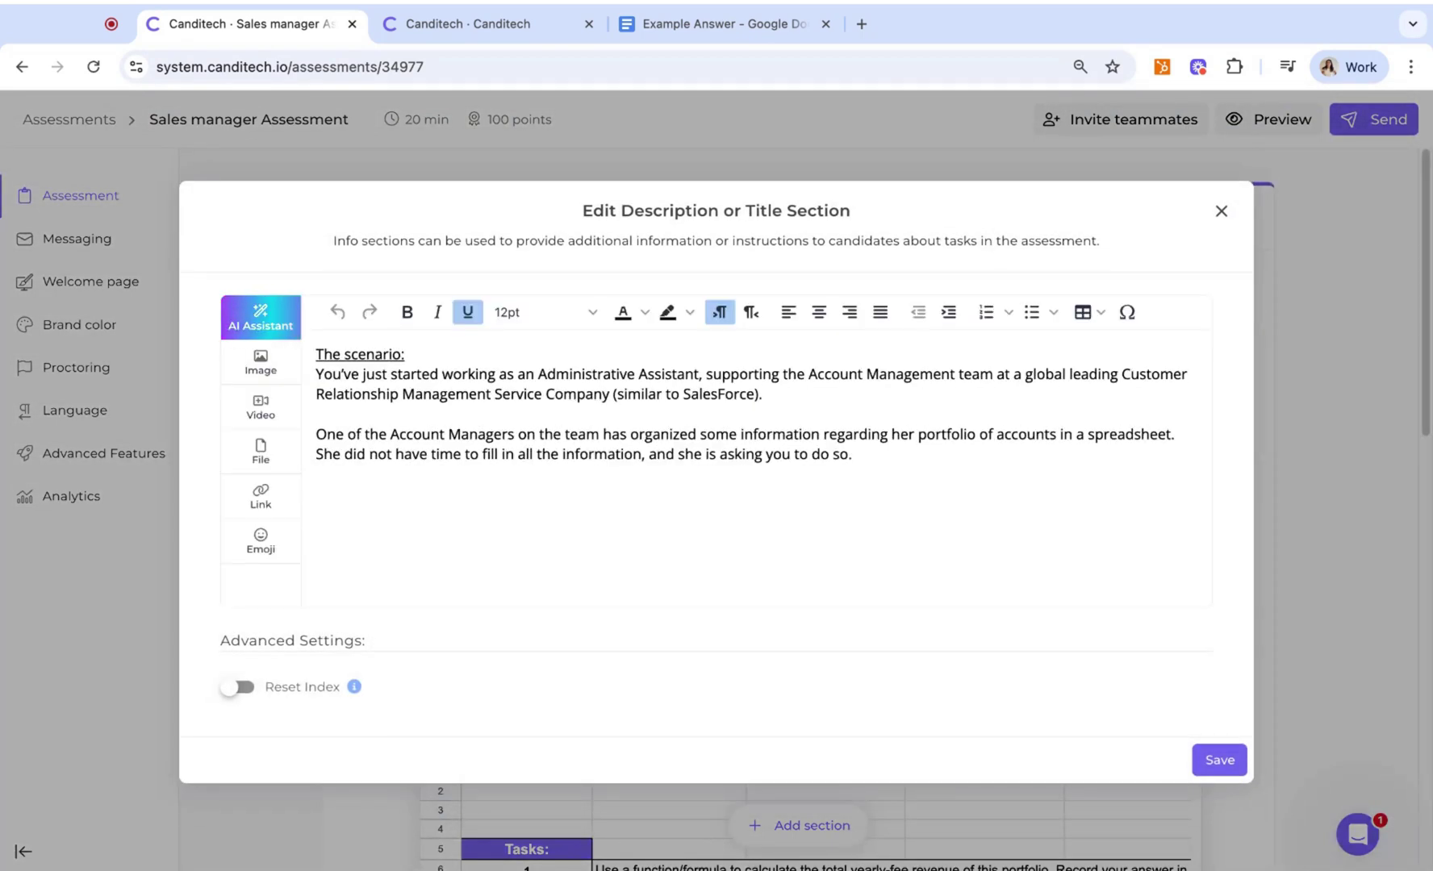
pyautogui.click(821, 487)
pyautogui.click(269, 321)
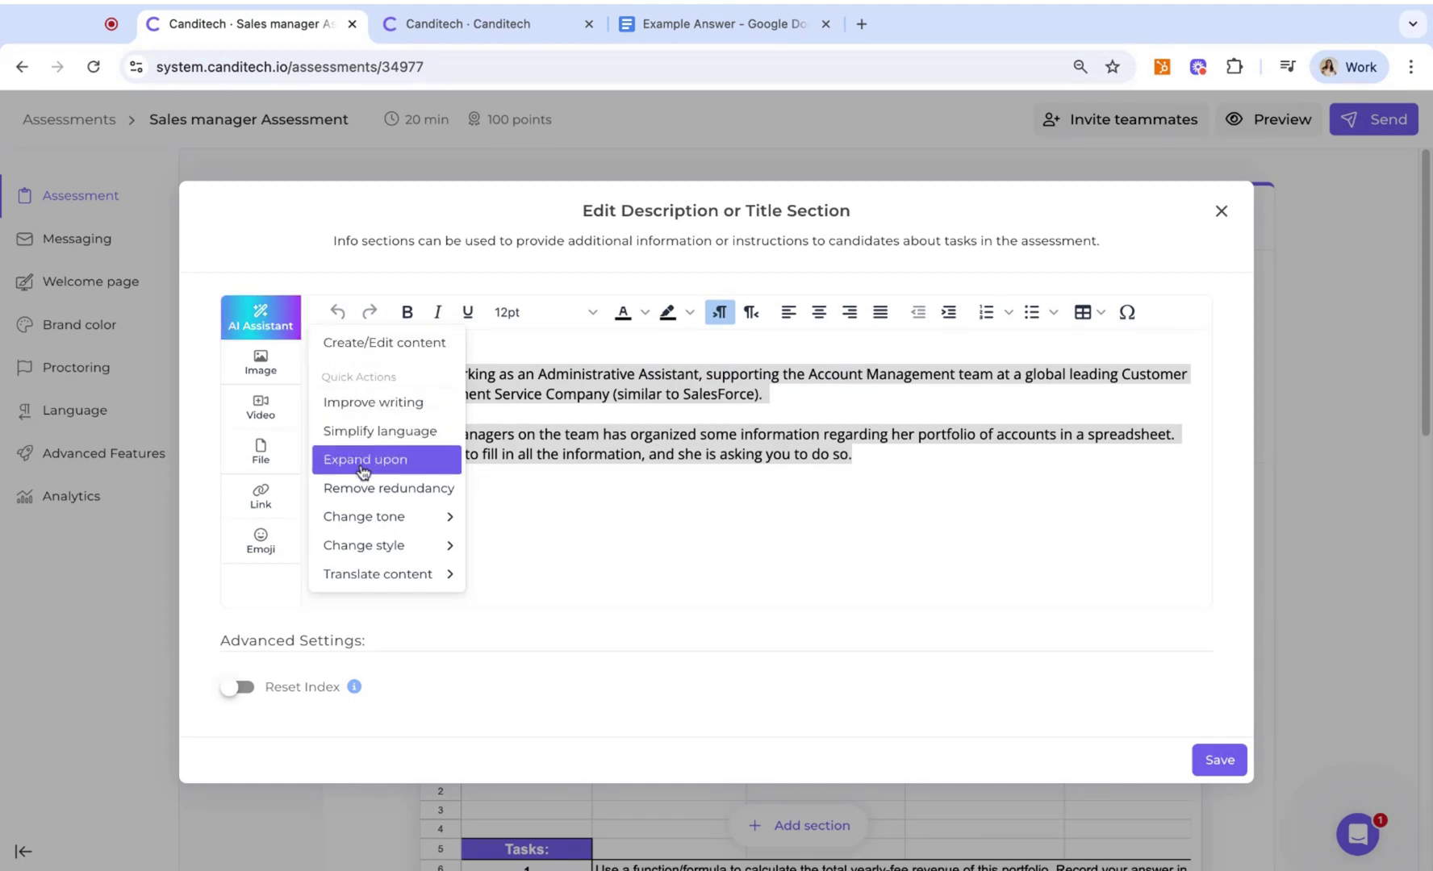
pyautogui.moveTo(377, 573)
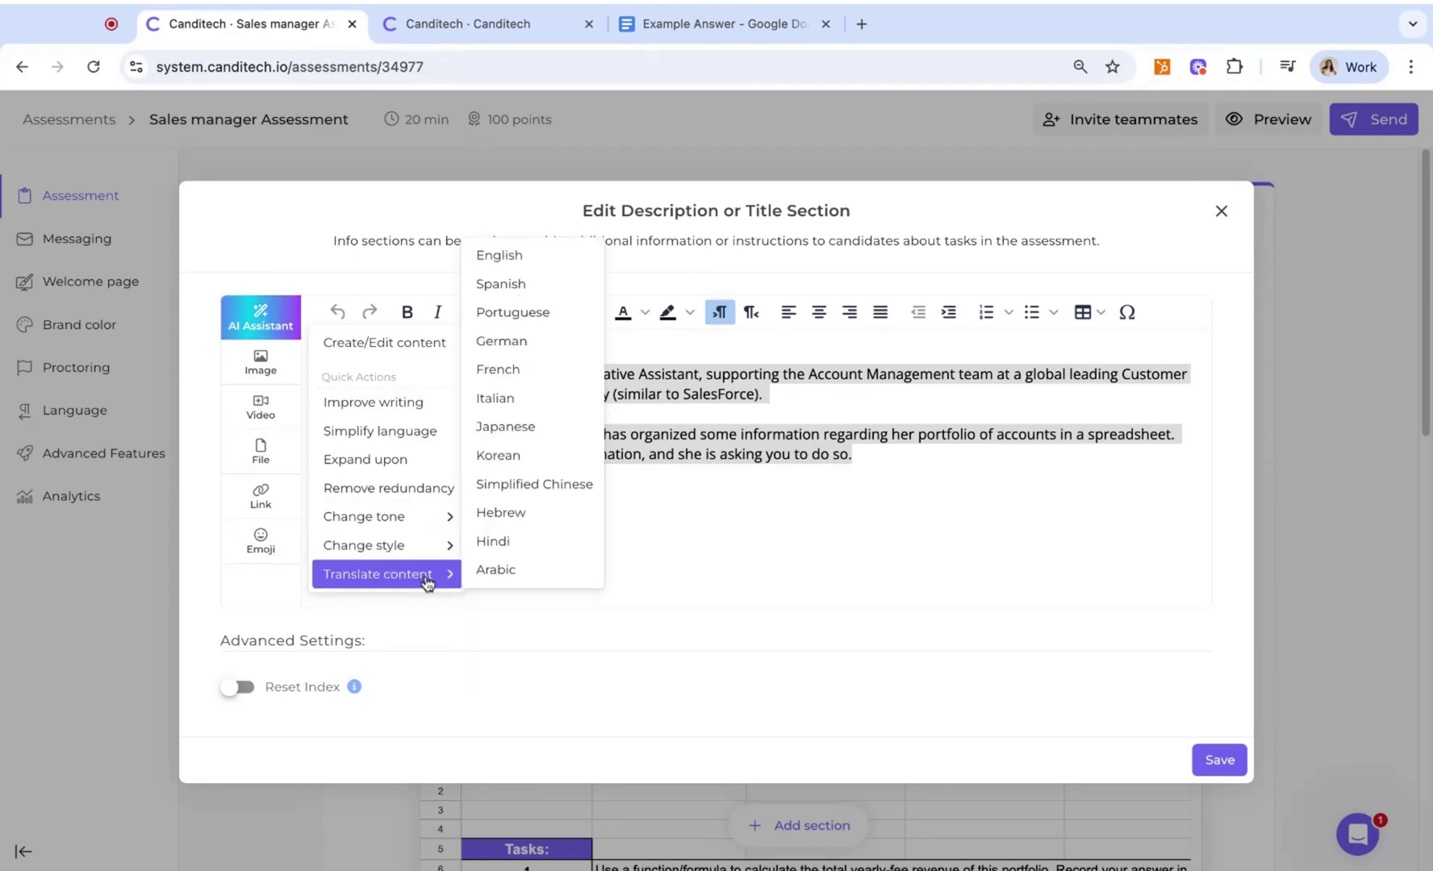
pyautogui.click(782, 567)
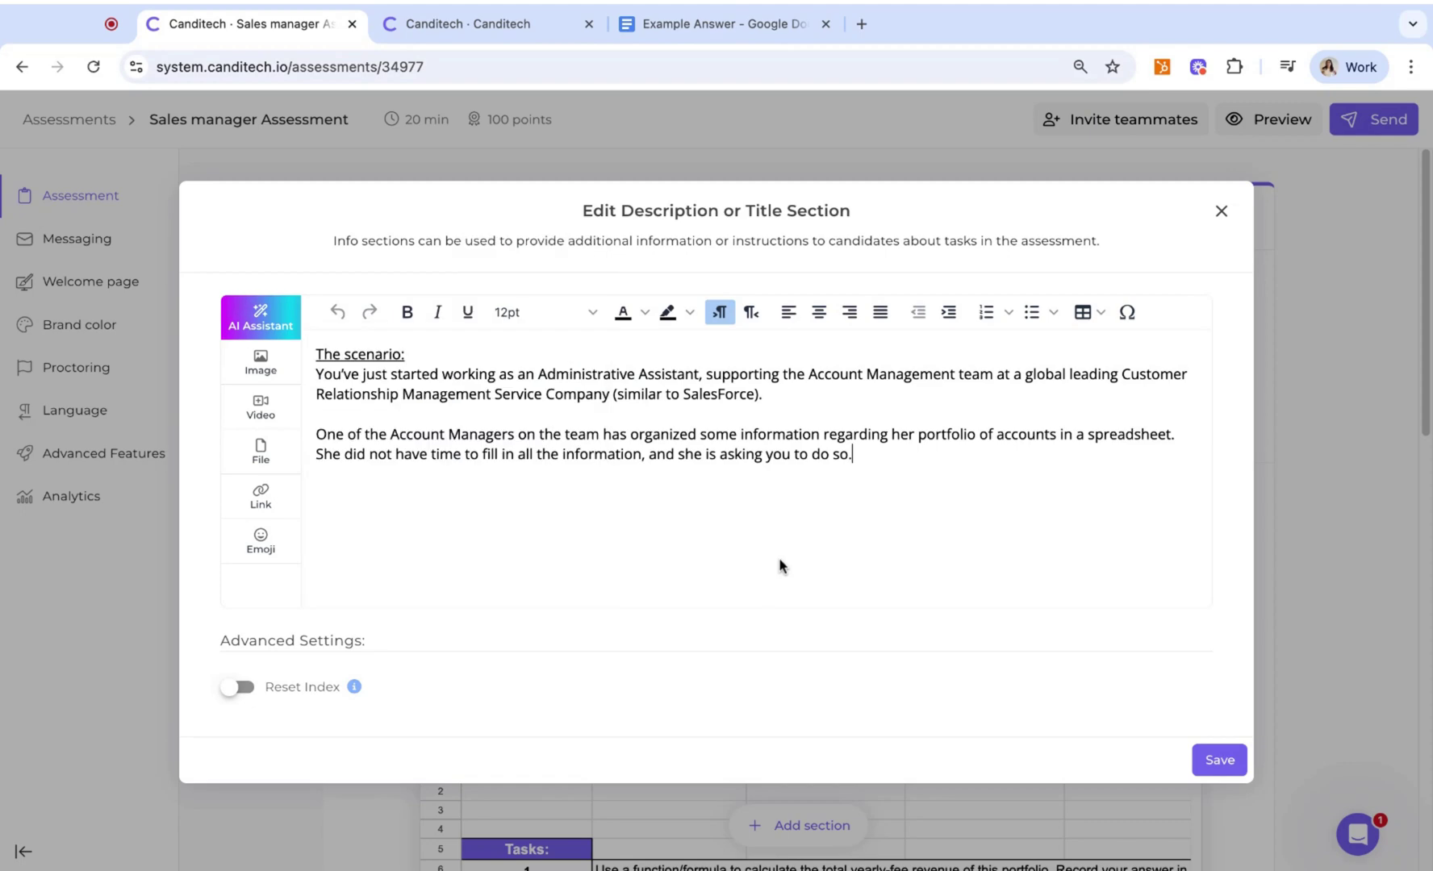
pyautogui.click(1205, 764)
# Delete question 3 about lost yearly-fee revenue
pyautogui.scroll(-2, 1295, 646)
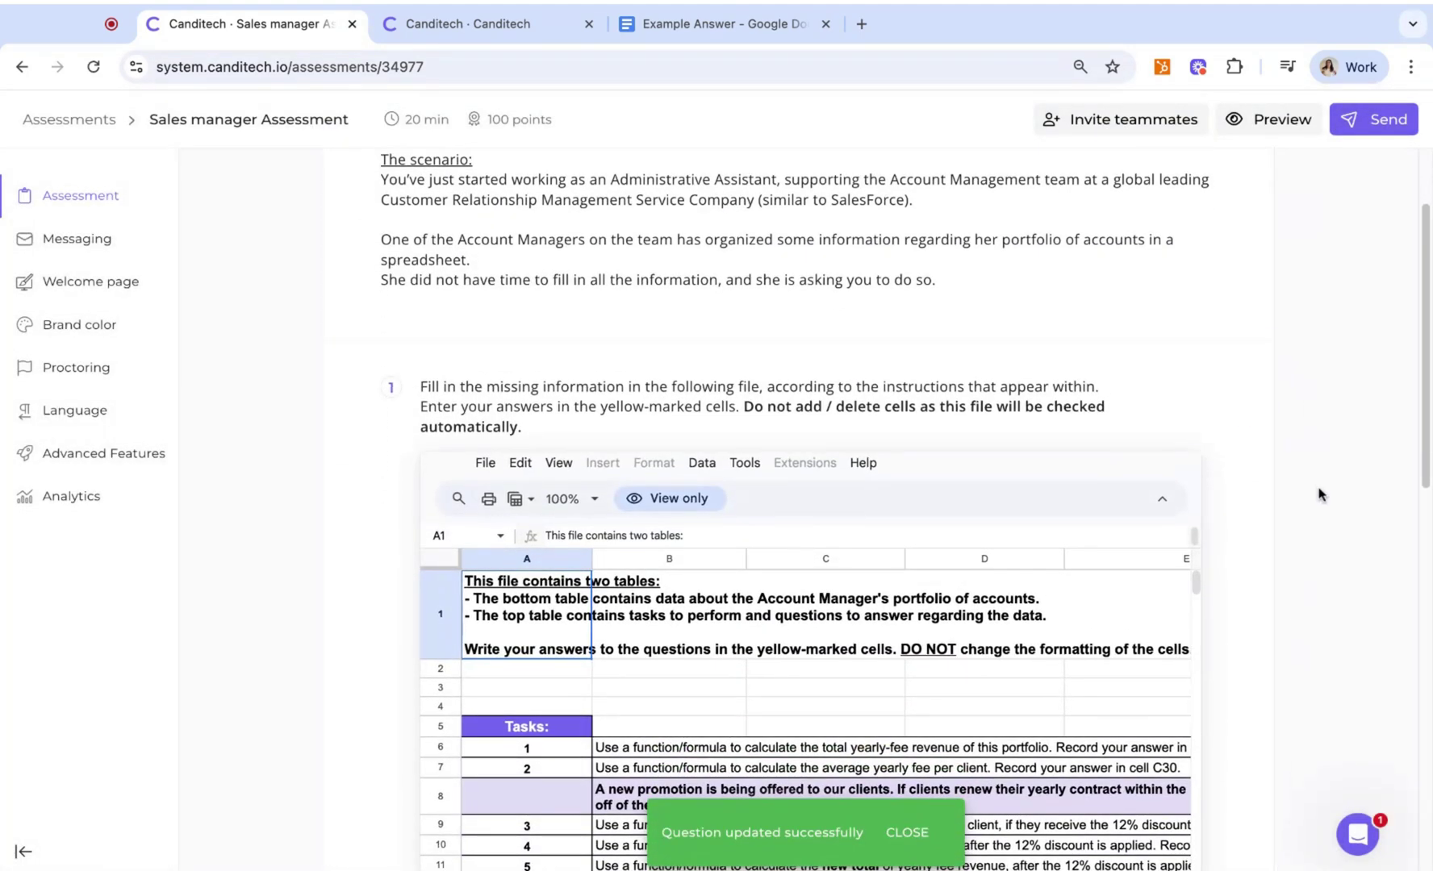
pyautogui.scroll(-4, 1318, 495)
pyautogui.scroll(-5, 1318, 495)
pyautogui.scroll(-3, 1318, 495)
pyautogui.scroll(-1, 1318, 492)
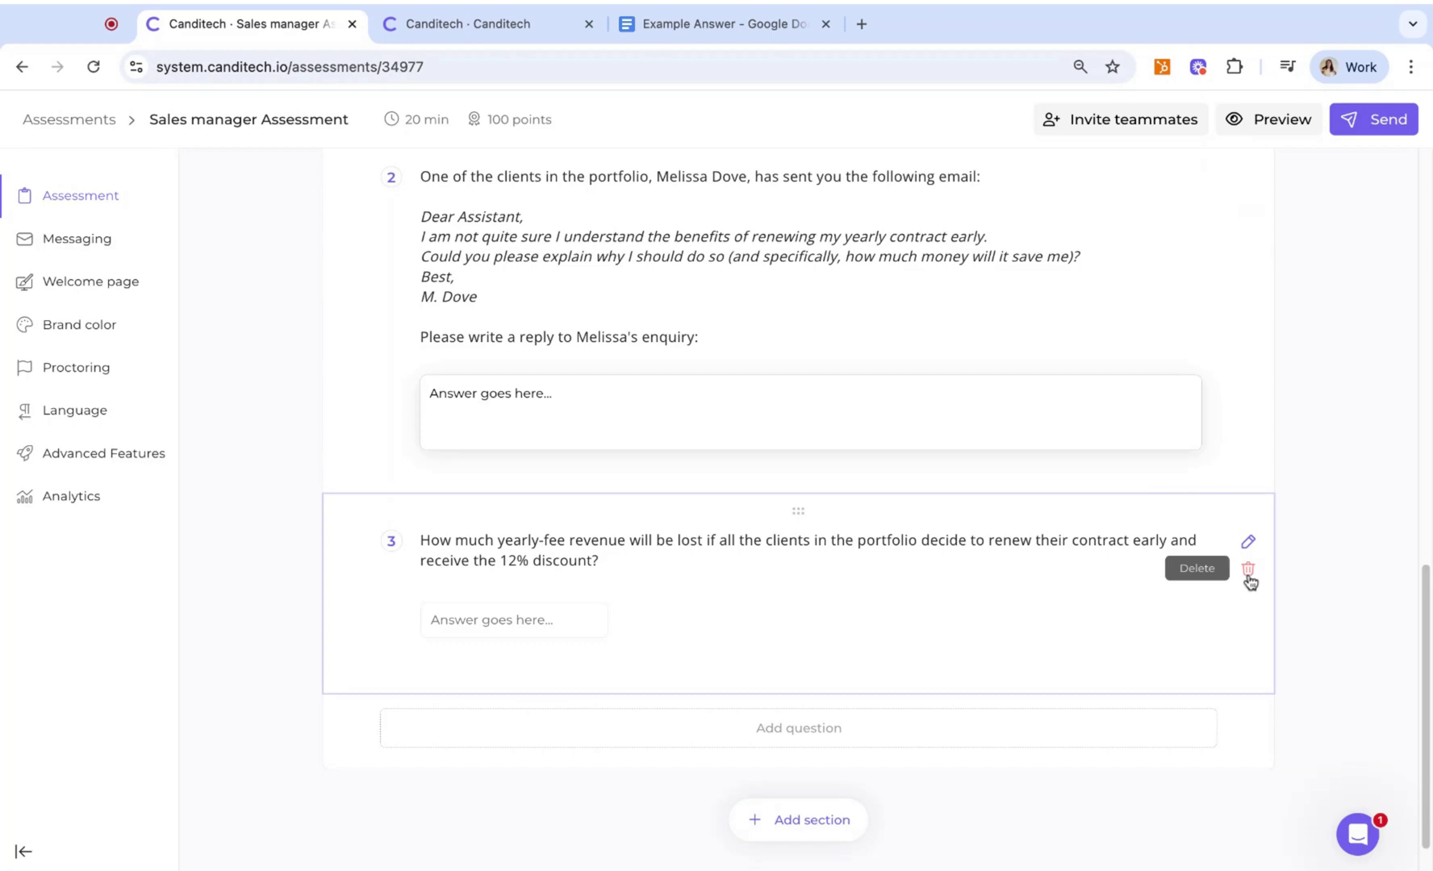
pyautogui.click(1248, 573)
pyautogui.click(871, 543)
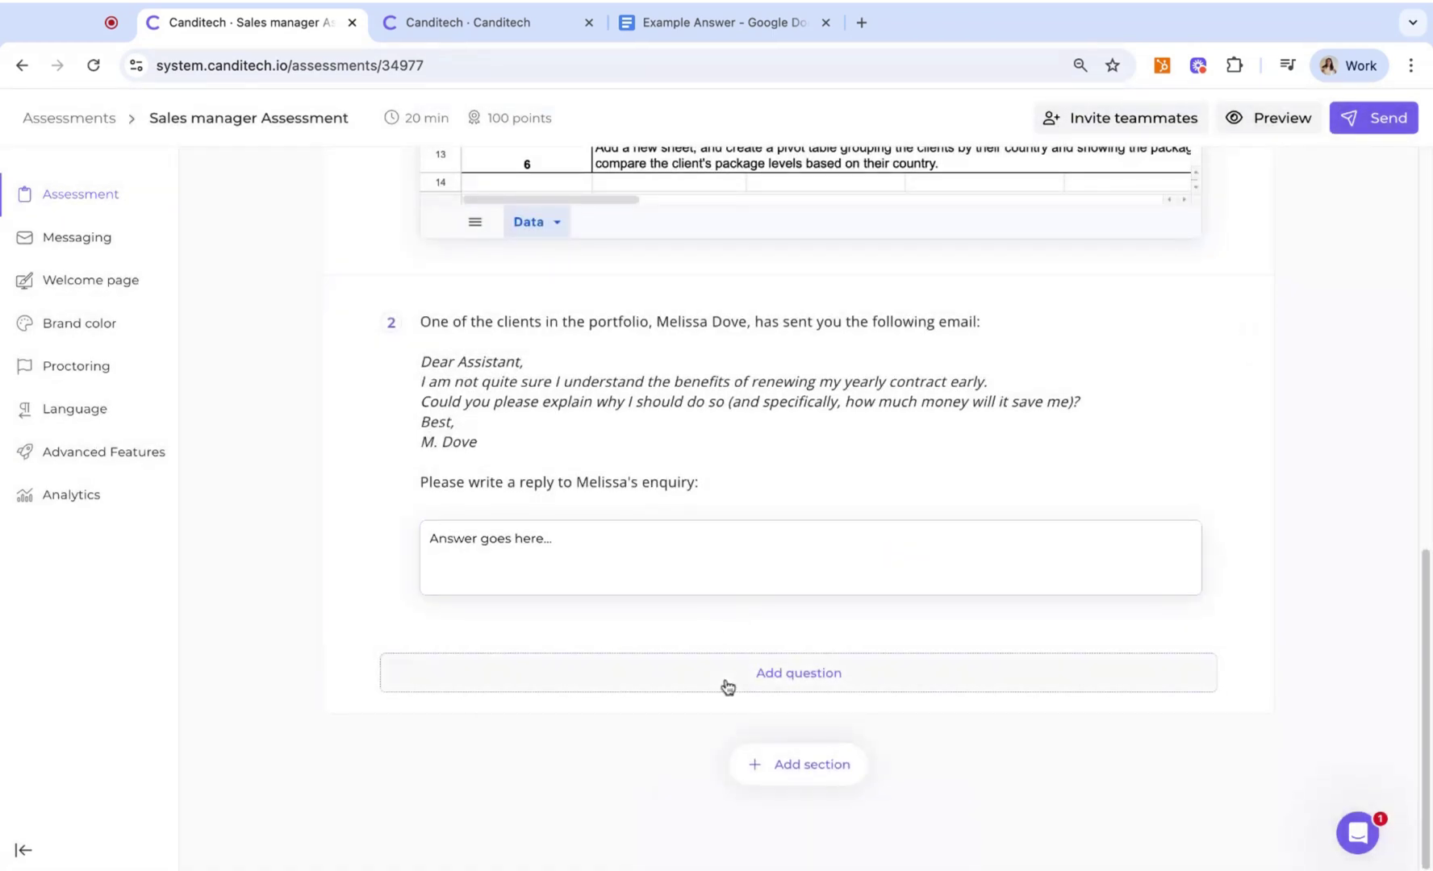
# Add a video question 'Tell me about...' with a 90-second time limit
pyautogui.click(727, 687)
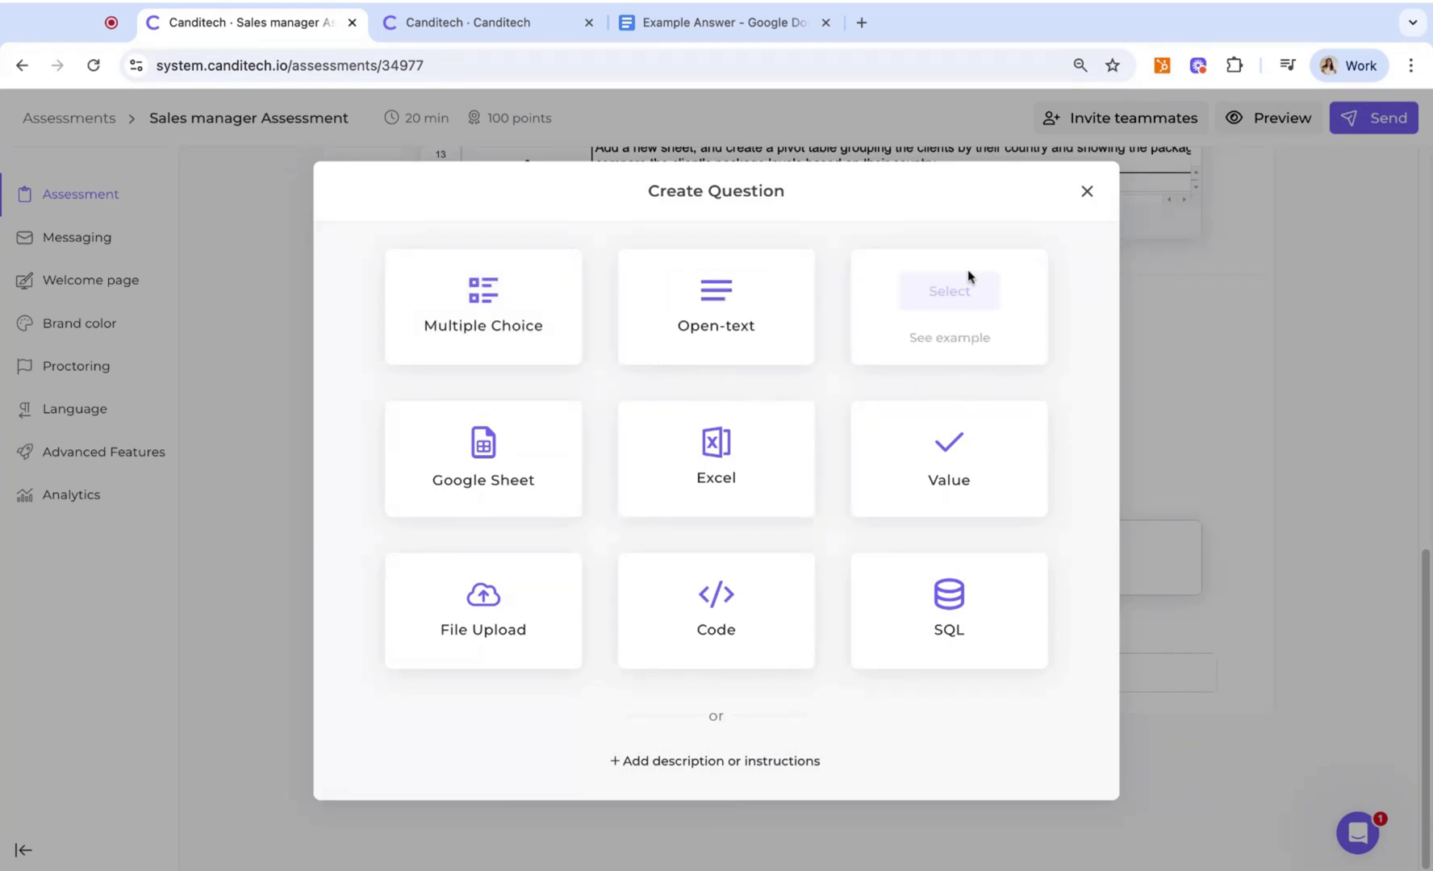
pyautogui.click(926, 305)
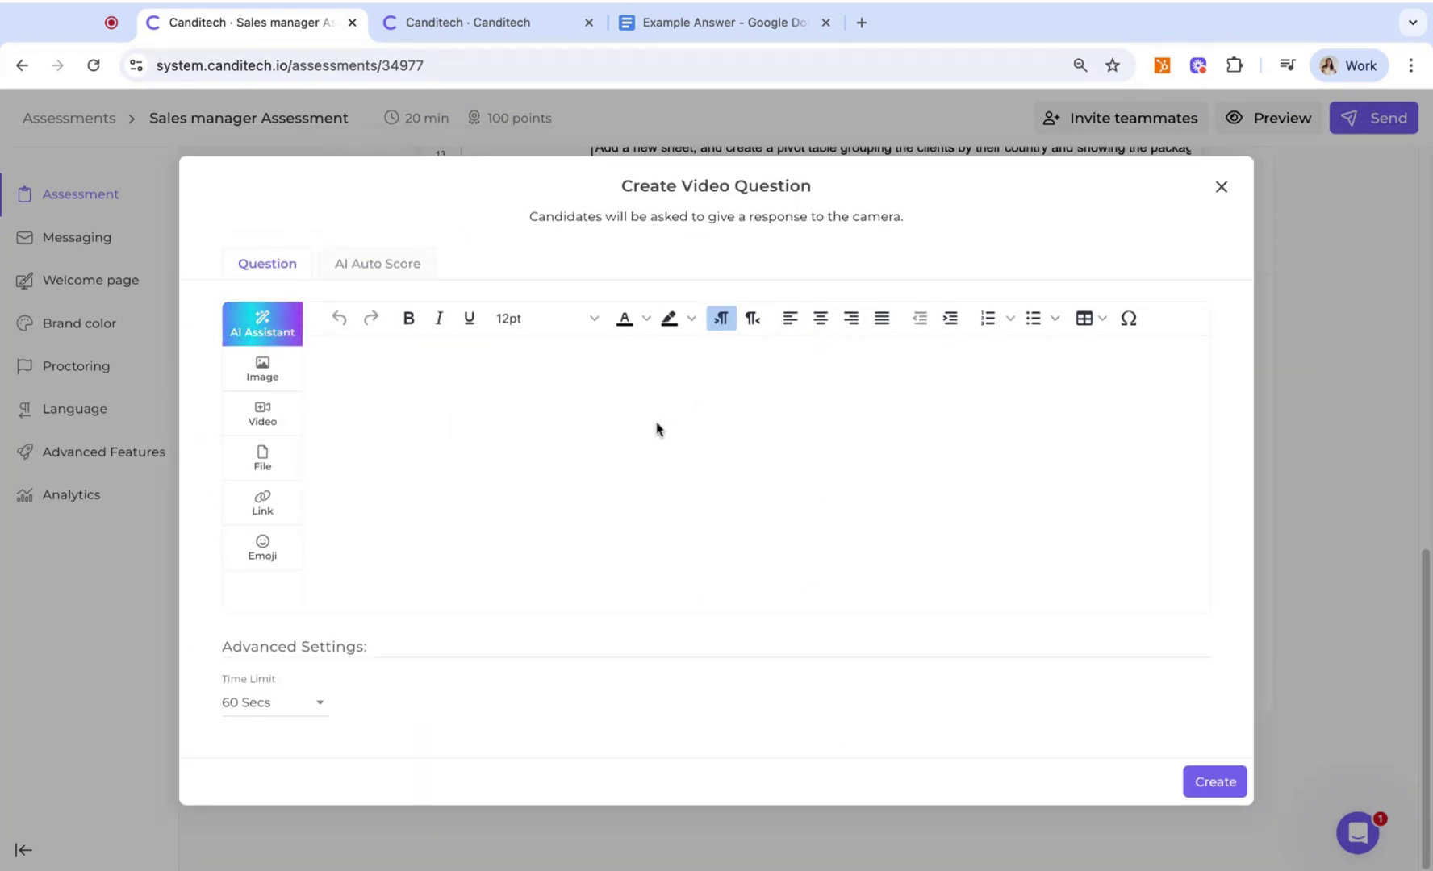
pyautogui.write('Tell me about...')
pyautogui.click(257, 704)
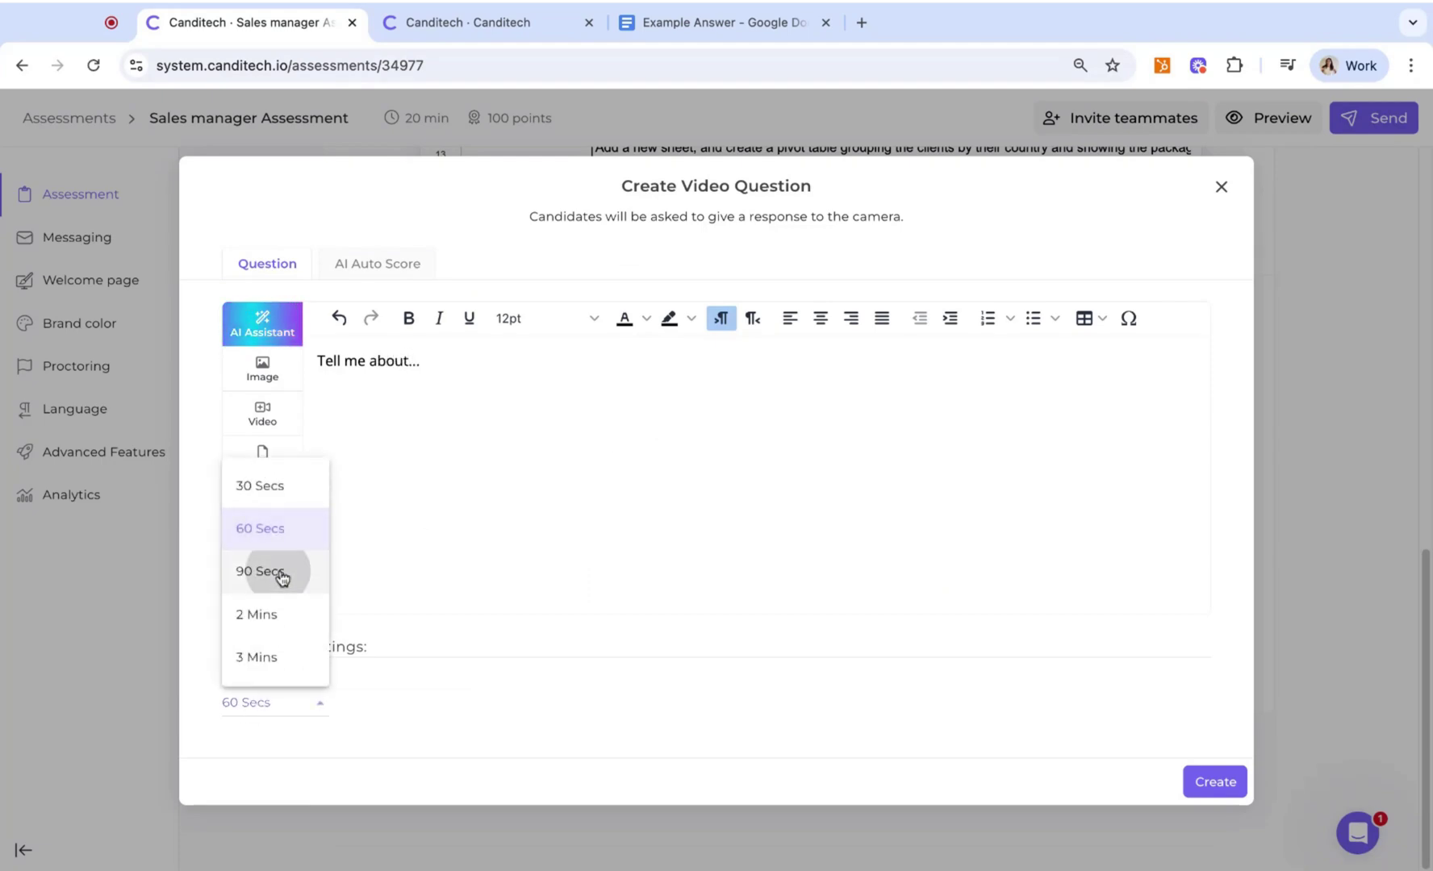
pyautogui.click(282, 577)
pyautogui.click(1215, 782)
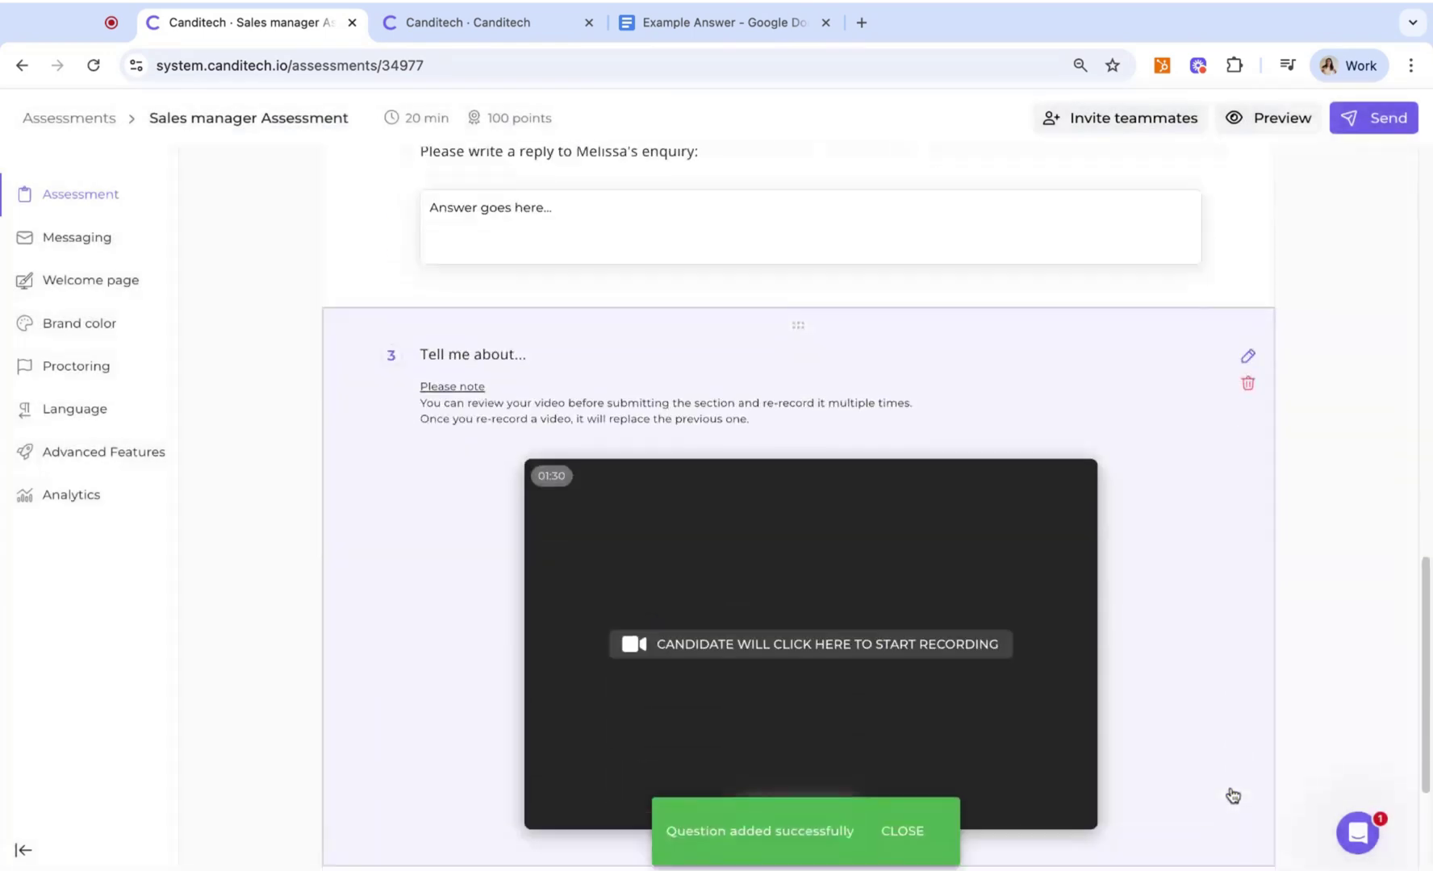
# Try dragging question 3 to reorder it, then leave it in its original position
pyautogui.scroll(2, 1183, 602)
pyautogui.moveTo(799, 399); pyautogui.dragTo(796, 495)
pyautogui.click(1097, 400)
pyautogui.scroll(2, 1097, 402)
pyautogui.scroll(1, 1097, 402)
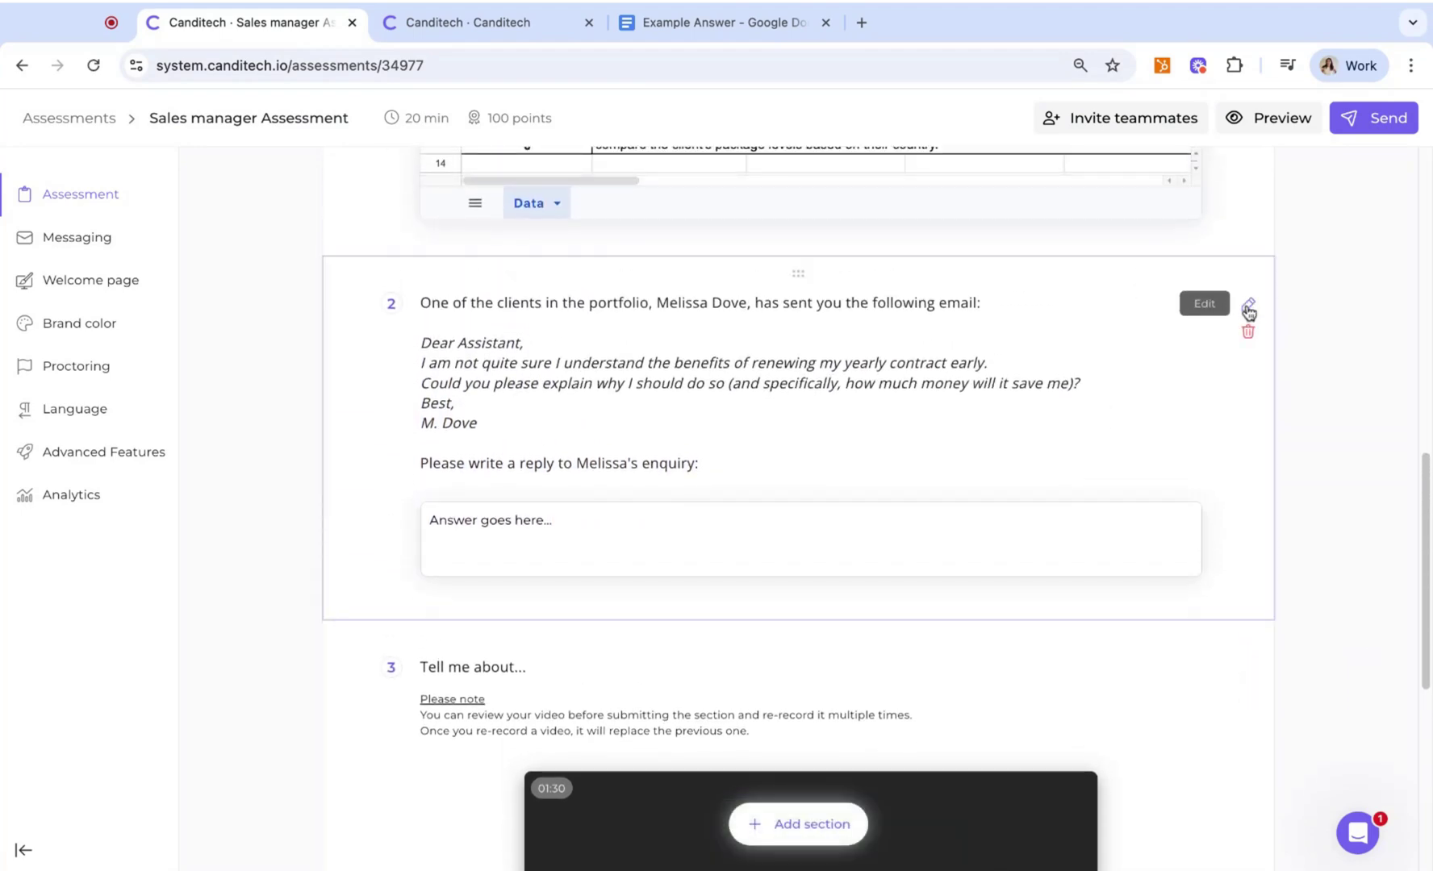
# In question 2's AI Auto Score, add a five-star example answer
pyautogui.click(1248, 309)
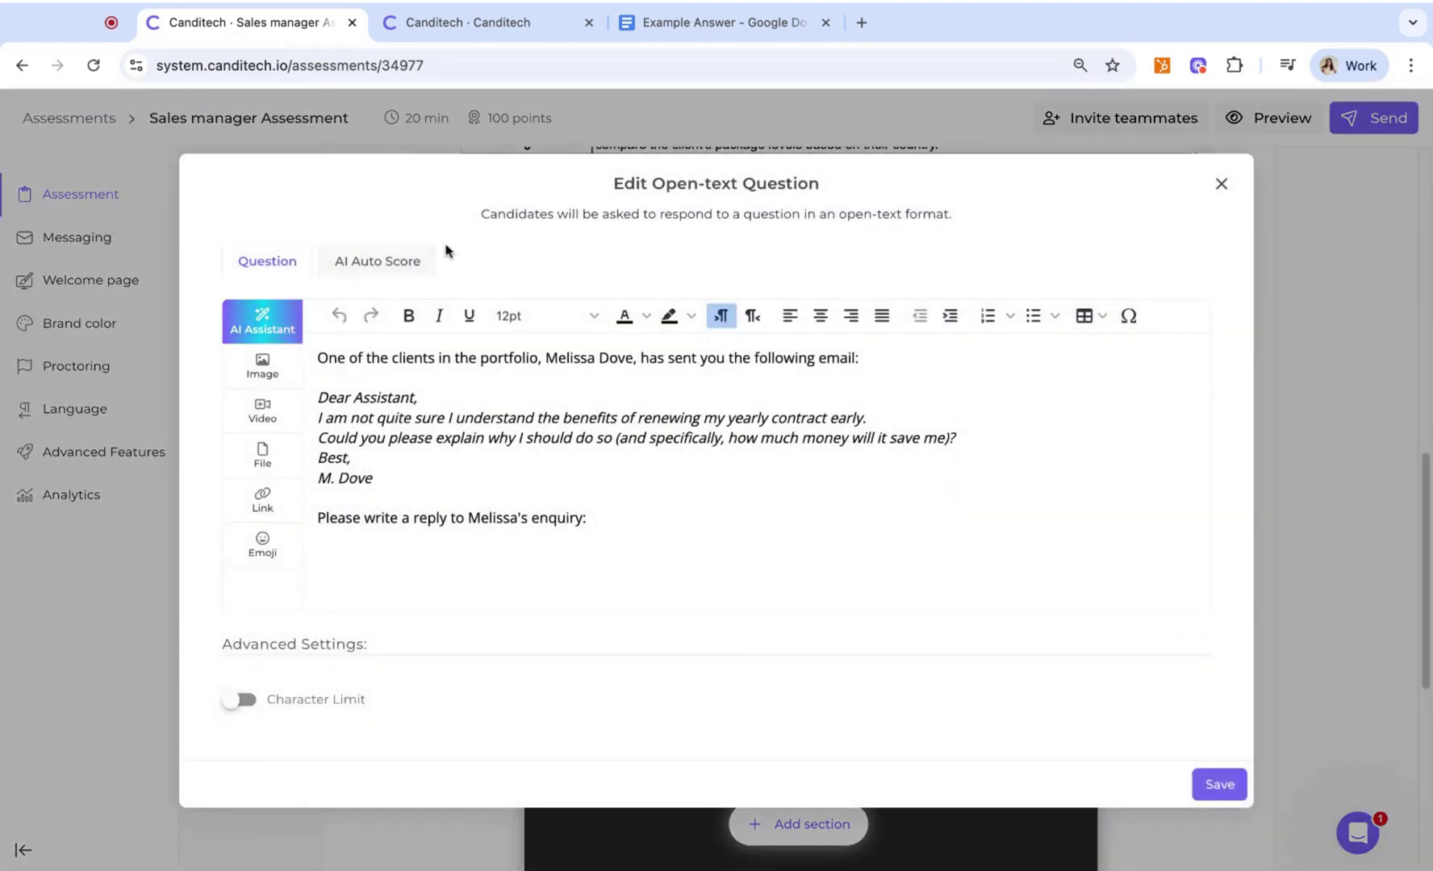
pyautogui.click(407, 260)
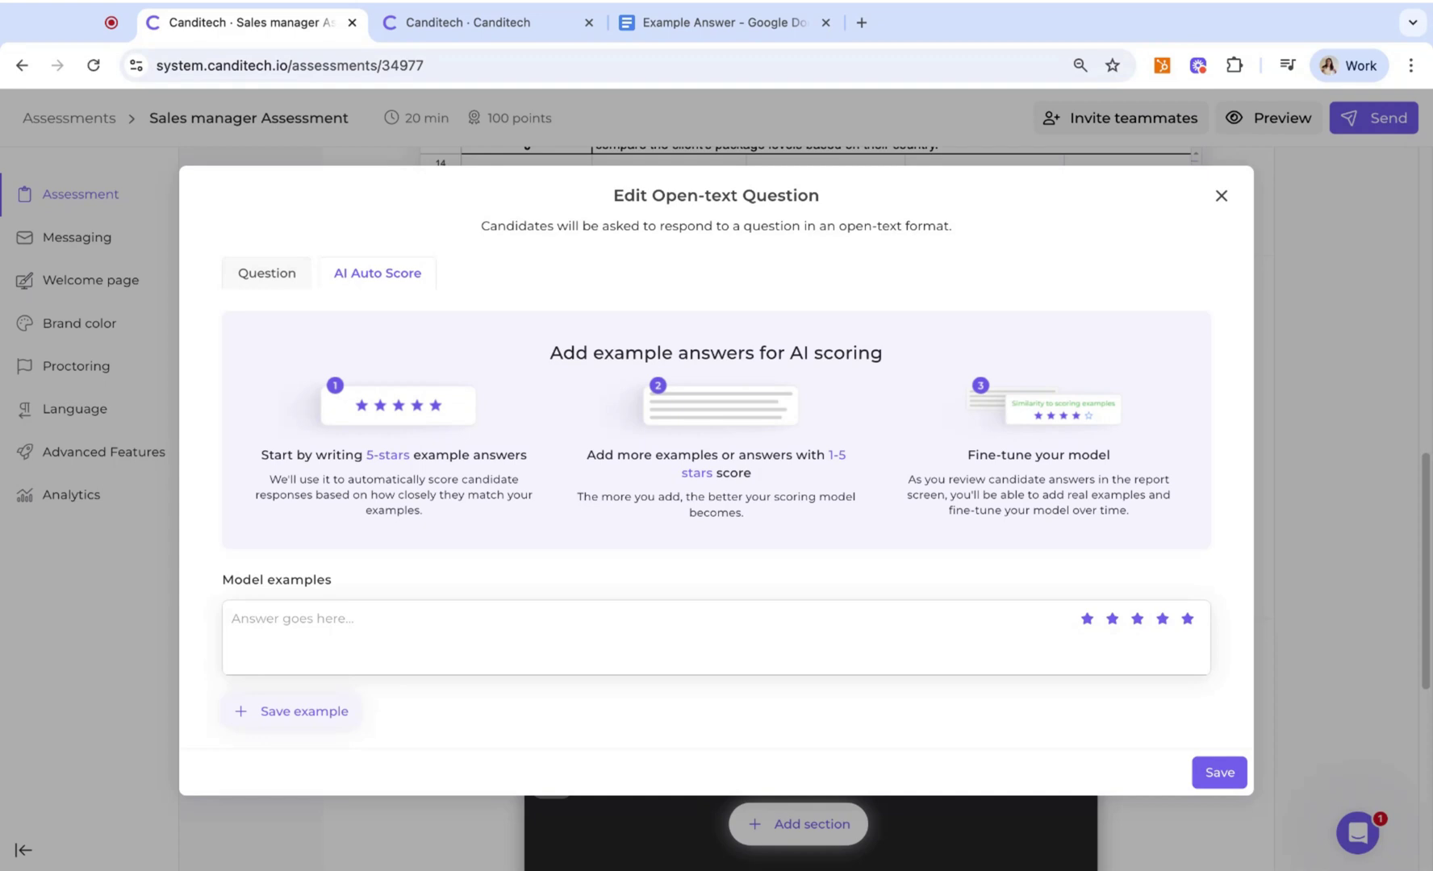
pyautogui.click(334, 613)
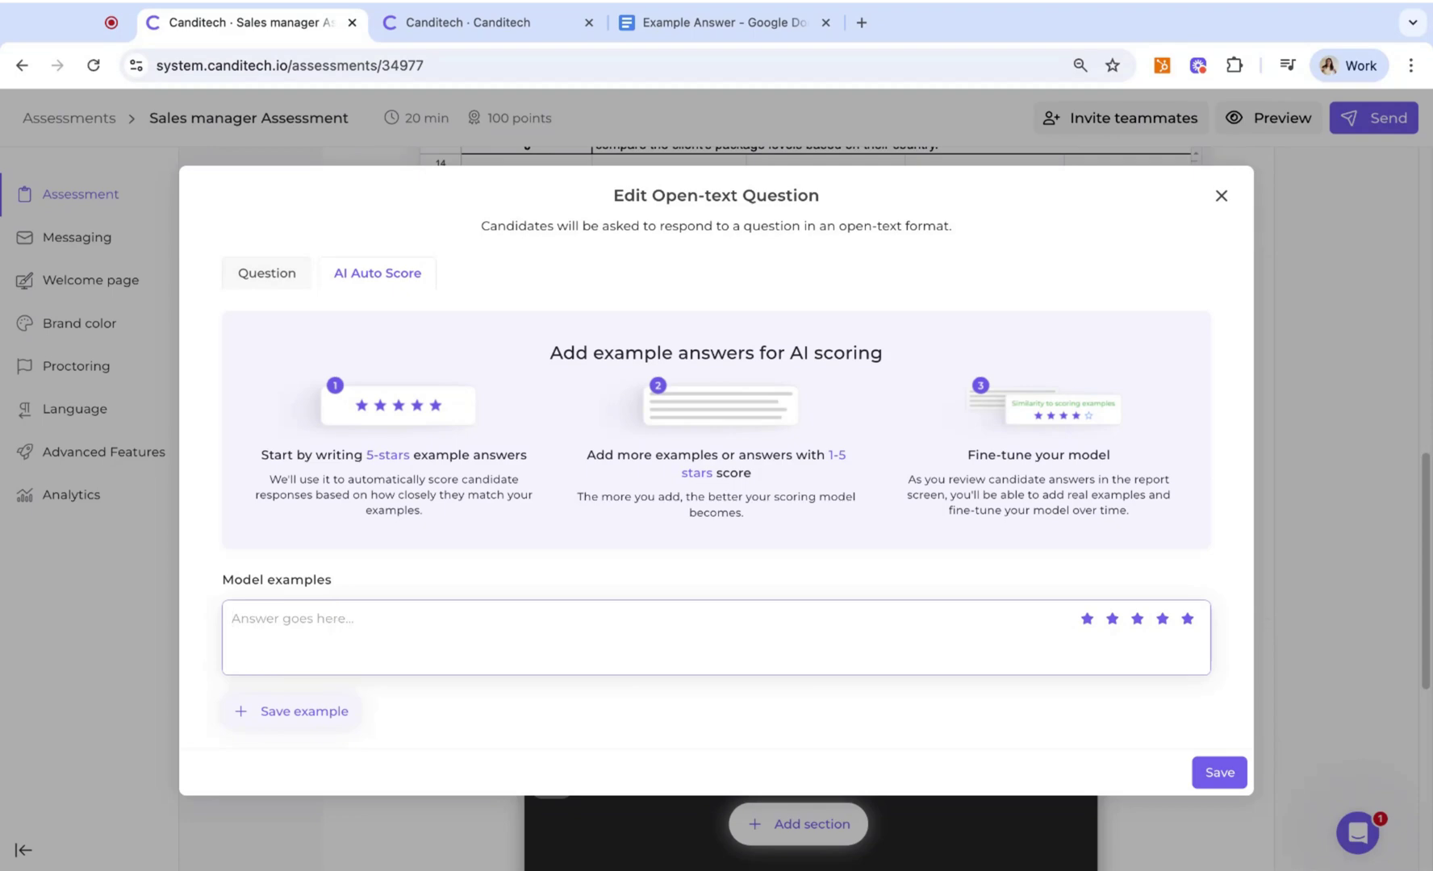
pyautogui.write('The answer is a, b, c,')
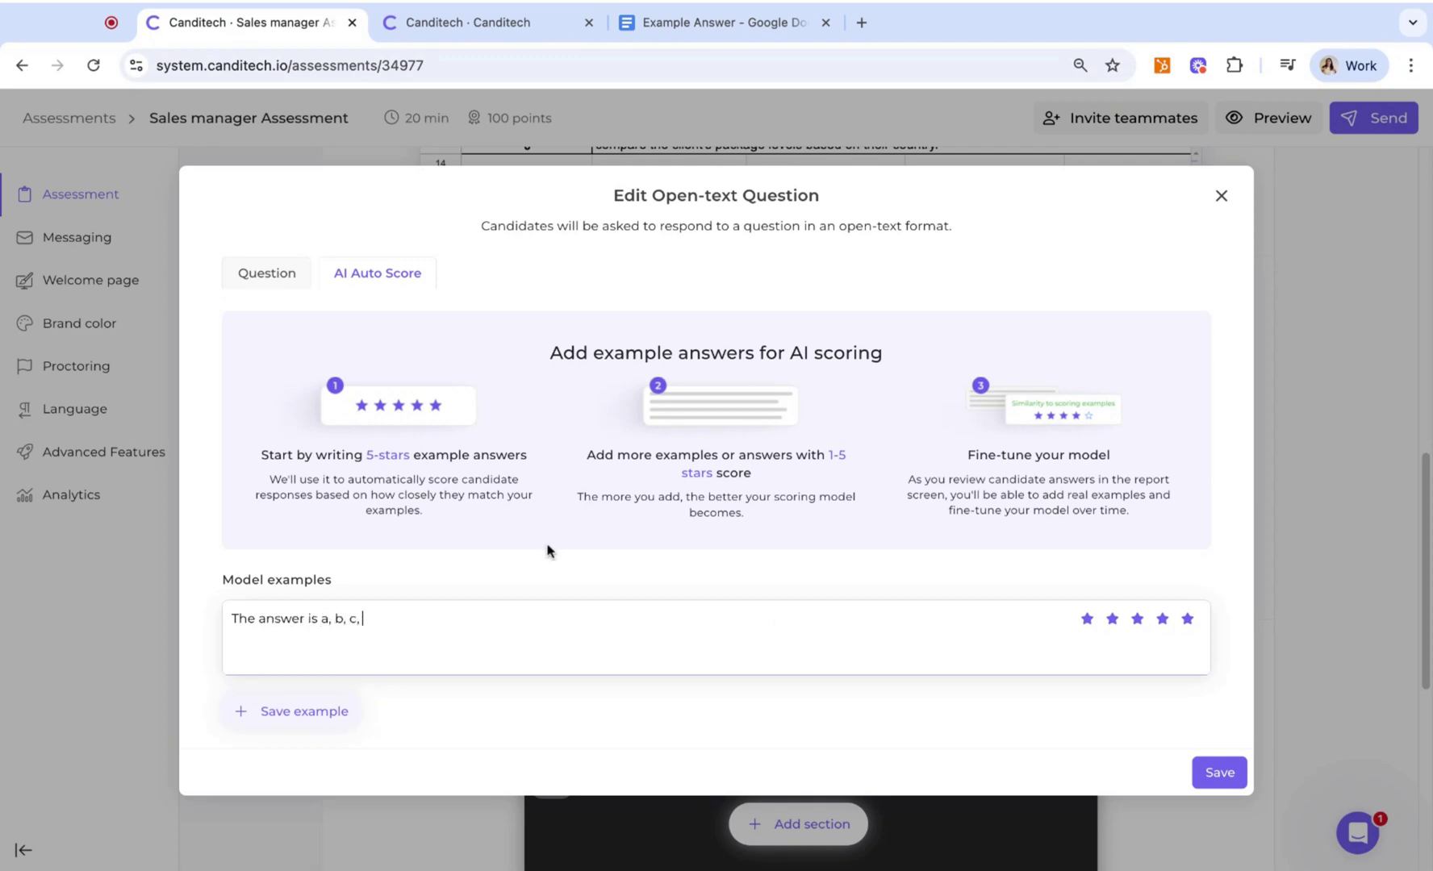
pyautogui.click(288, 712)
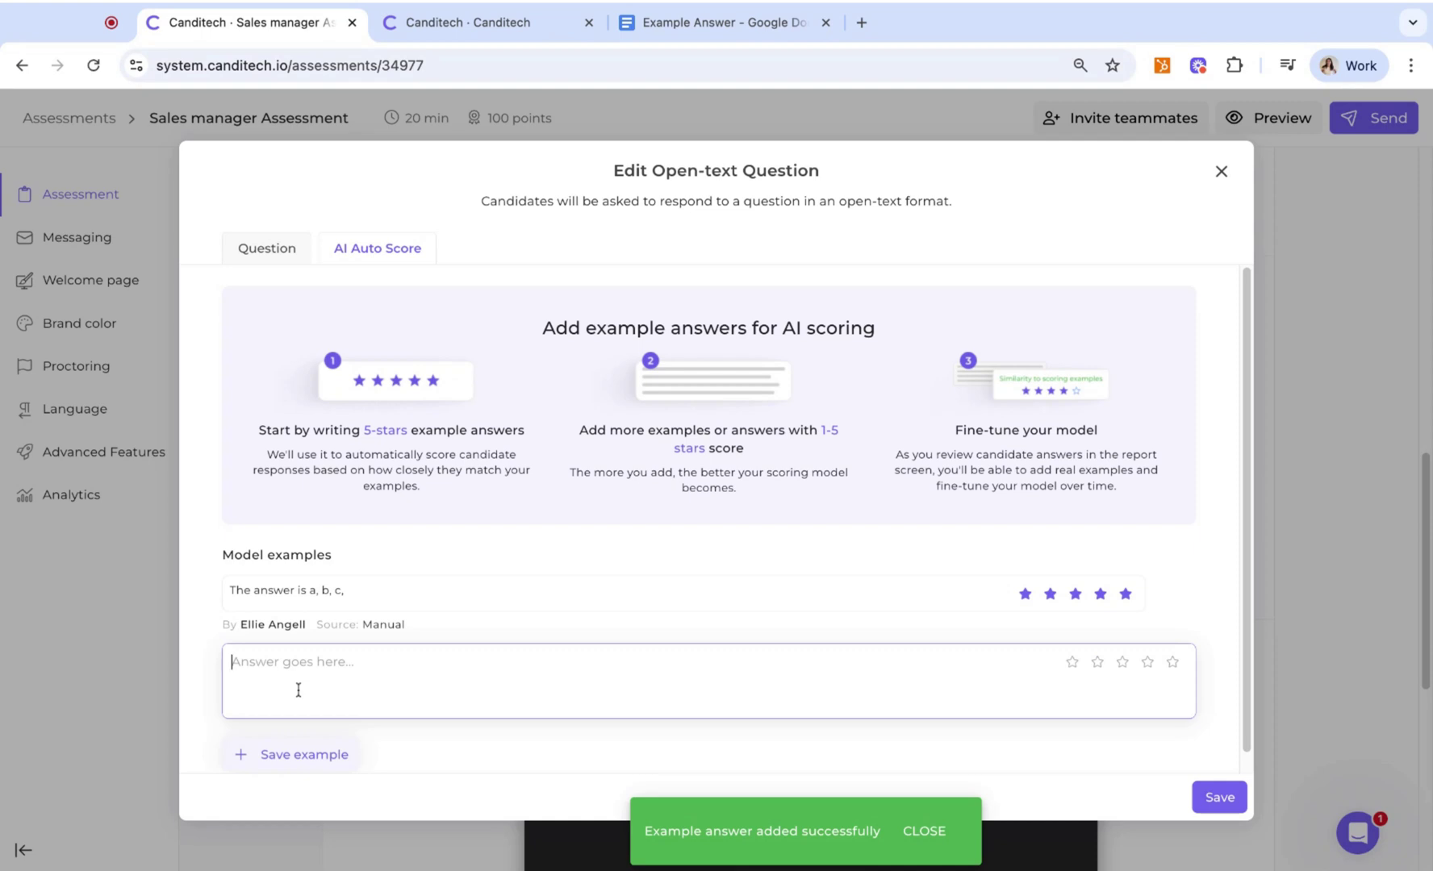
# Add a four-star example answer, save the question and dismiss the auto-score warning
pyautogui.write('The an')
pyautogui.write('swer is a, b,')
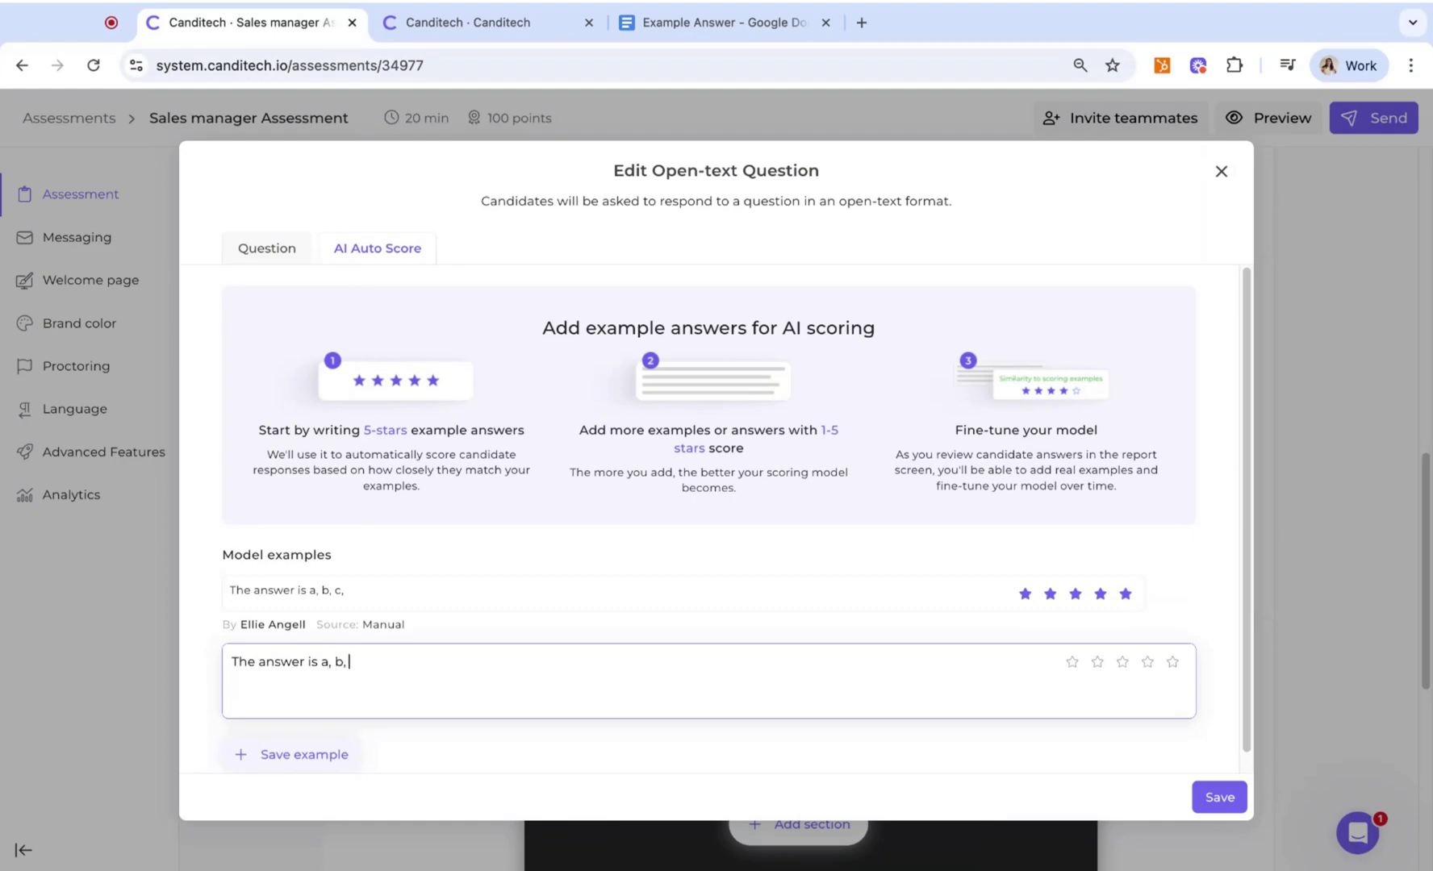
pyautogui.click(1147, 663)
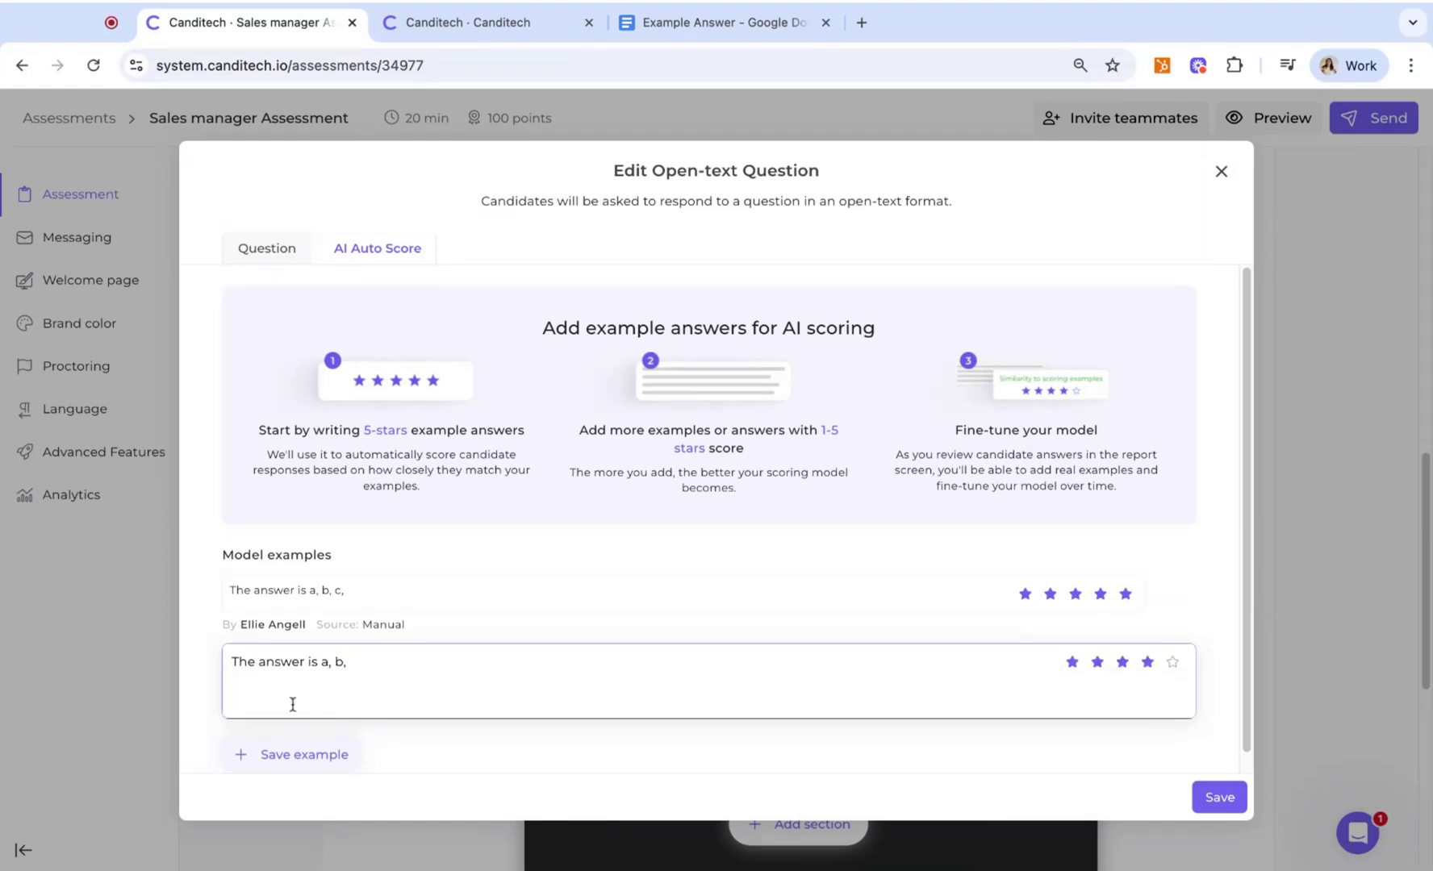
pyautogui.click(279, 755)
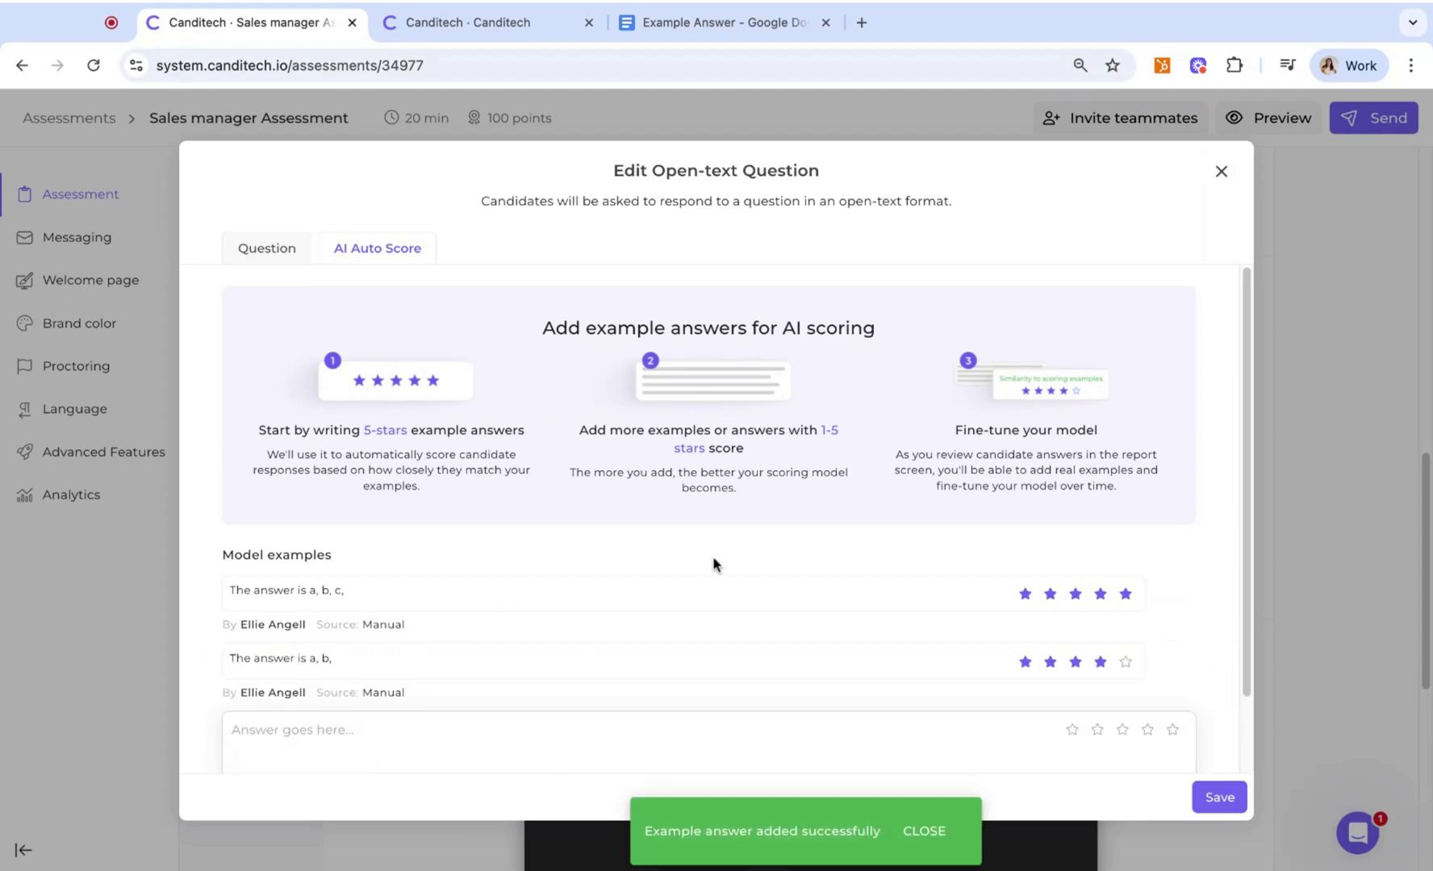
pyautogui.click(1214, 797)
pyautogui.click(871, 601)
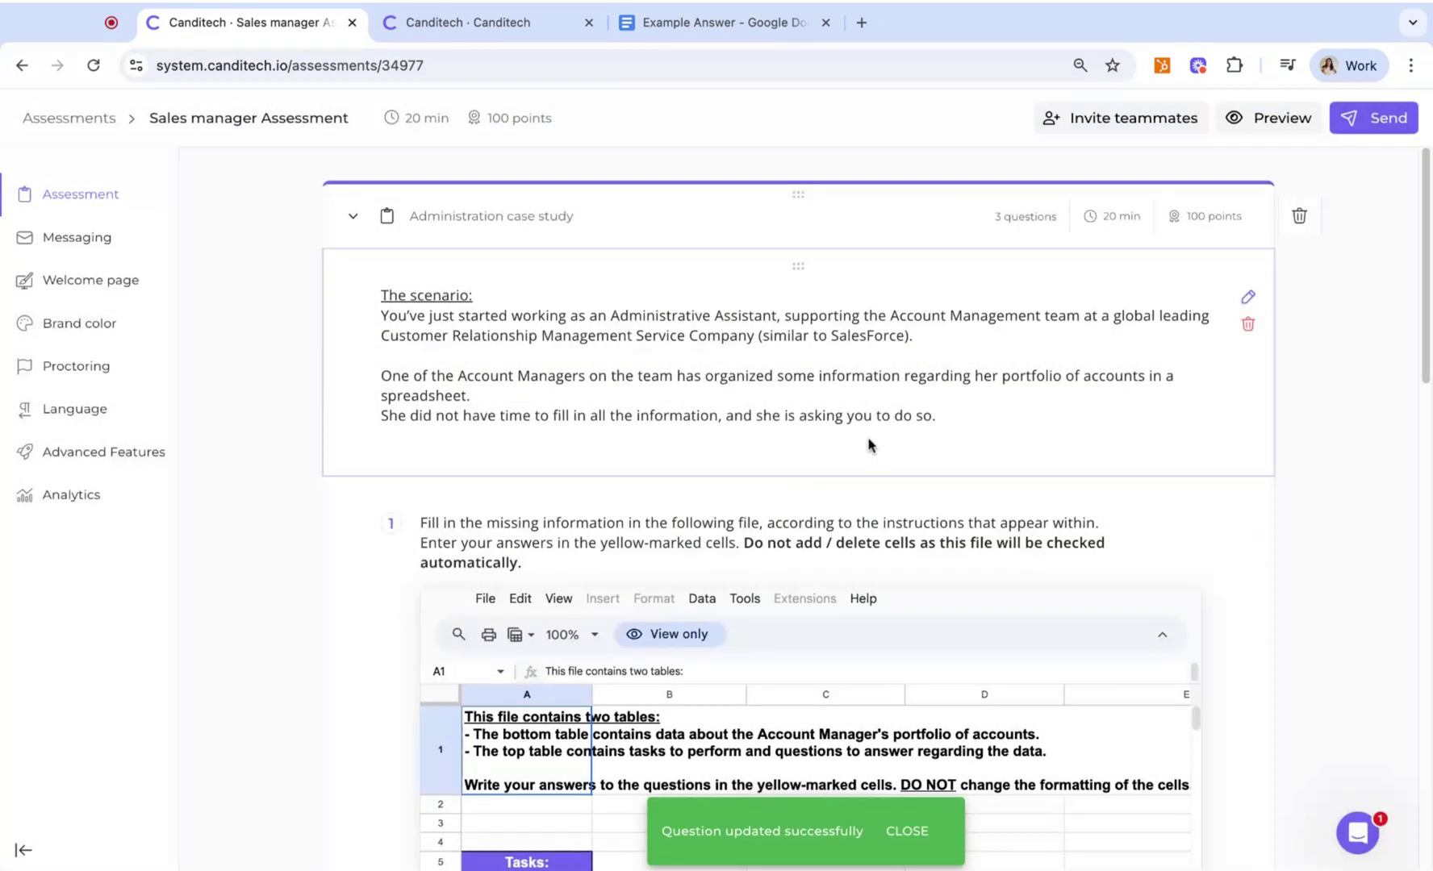
pyautogui.scroll(-15, 867, 436)
pyautogui.scroll(-5, 867, 436)
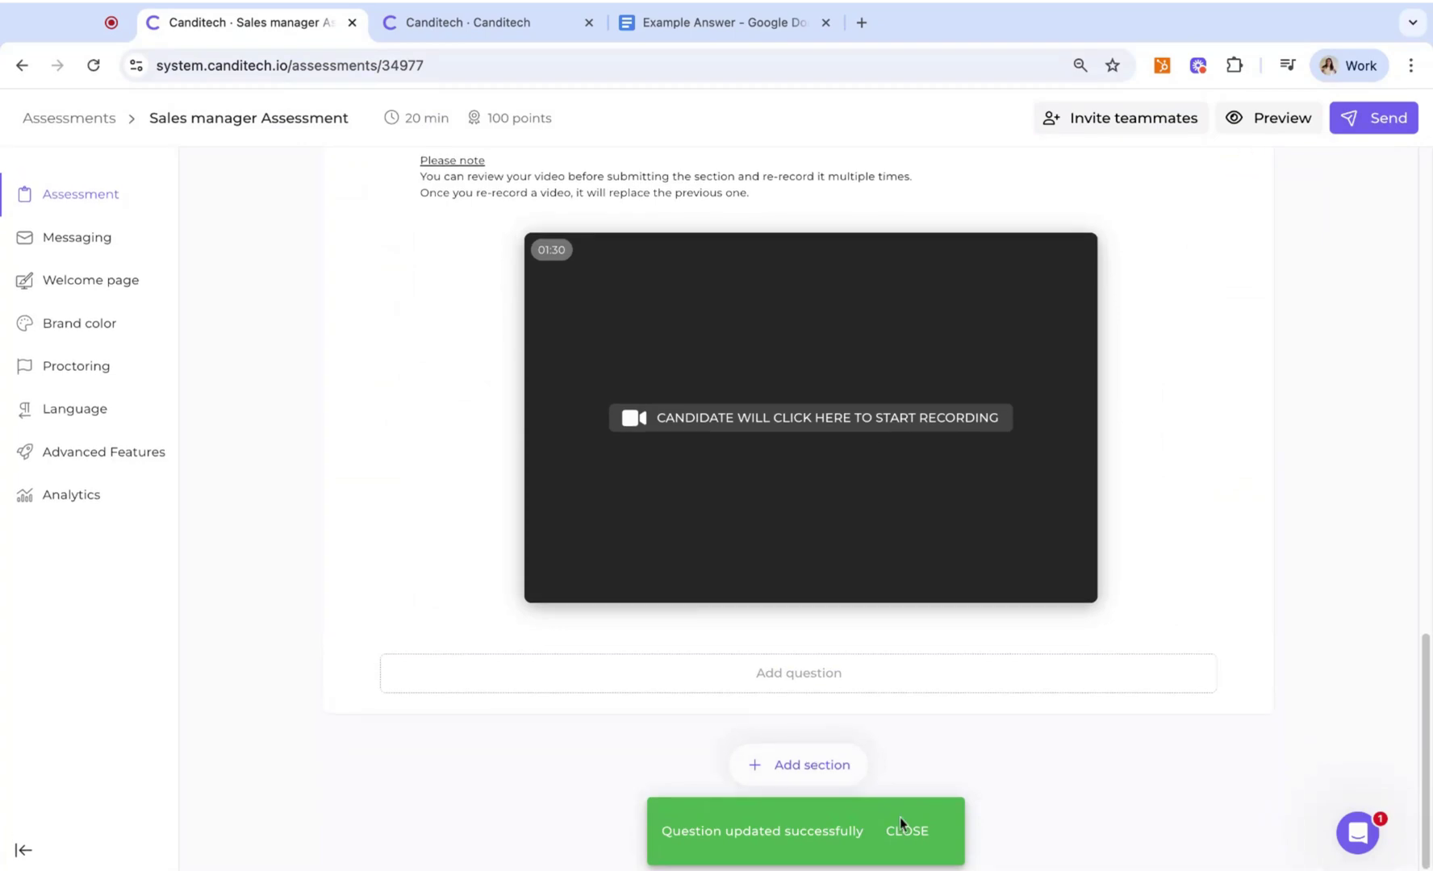
# Add a new section from the library filtered to Cognitive skills, previewing Attention to detail - textual
pyautogui.click(807, 766)
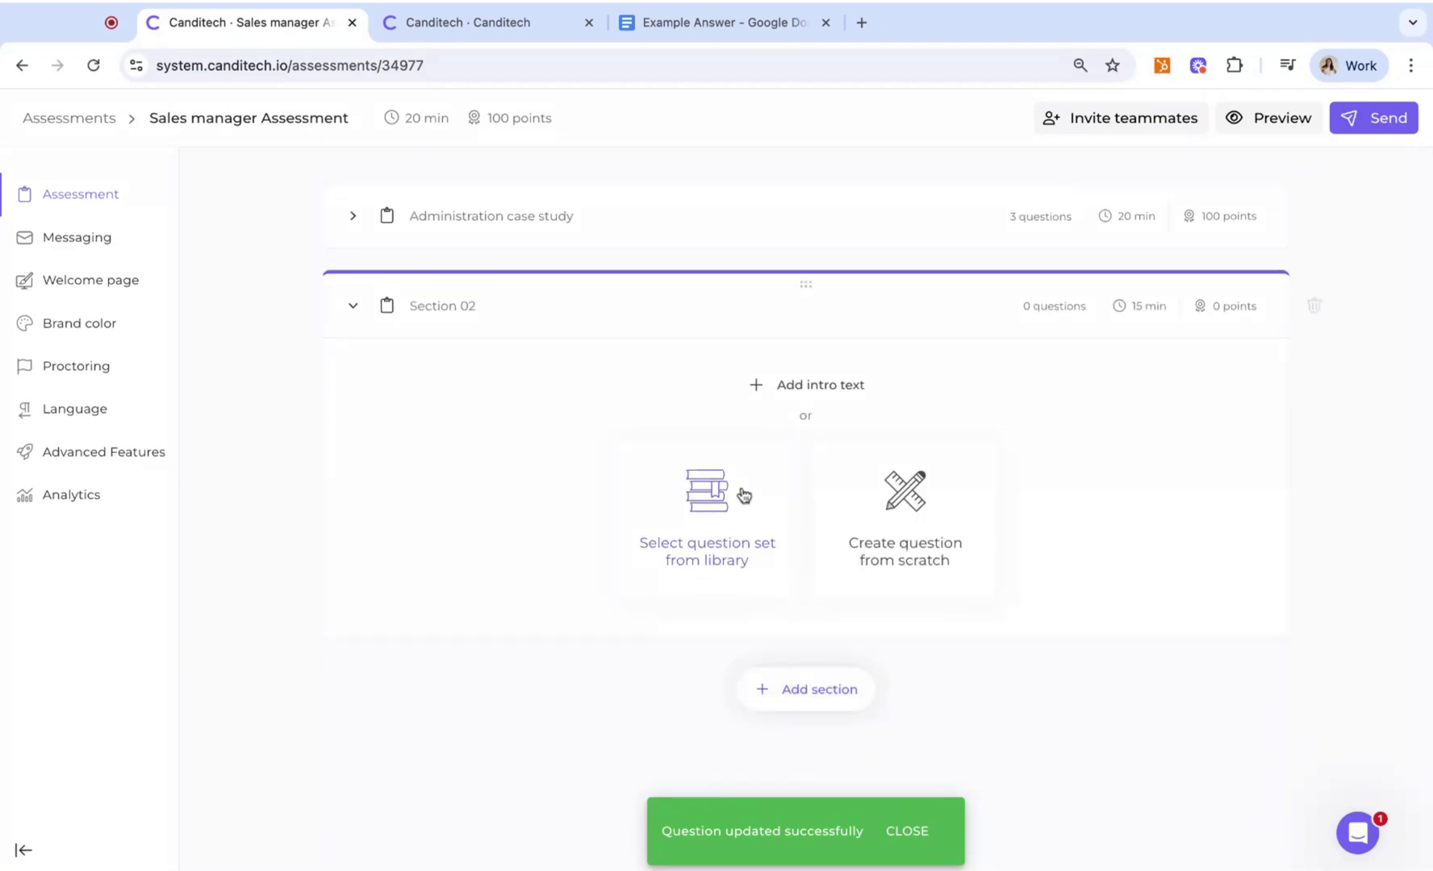
pyautogui.click(734, 488)
pyautogui.click(383, 192)
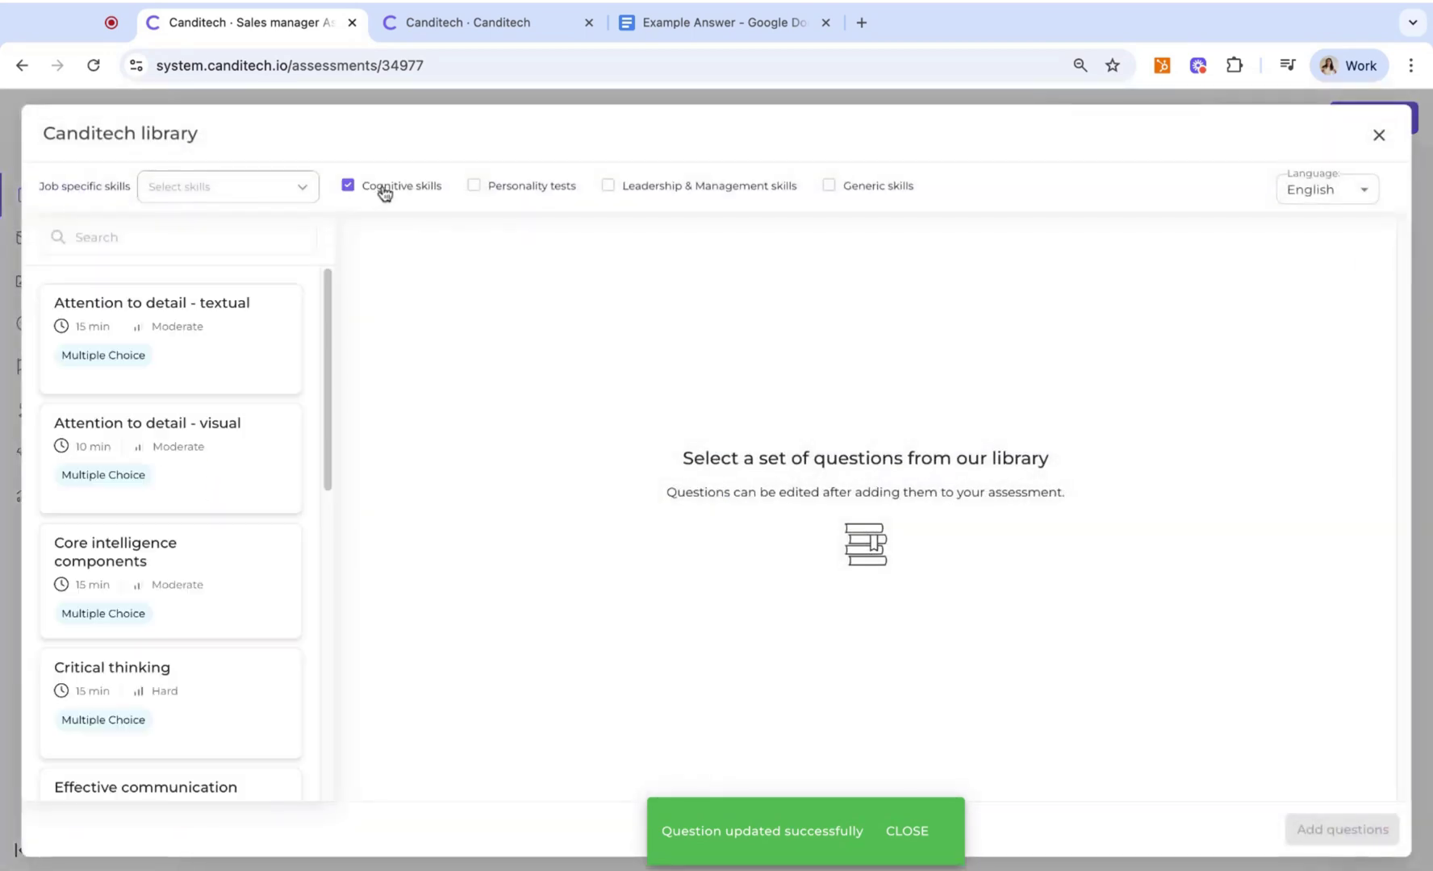
pyautogui.click(217, 367)
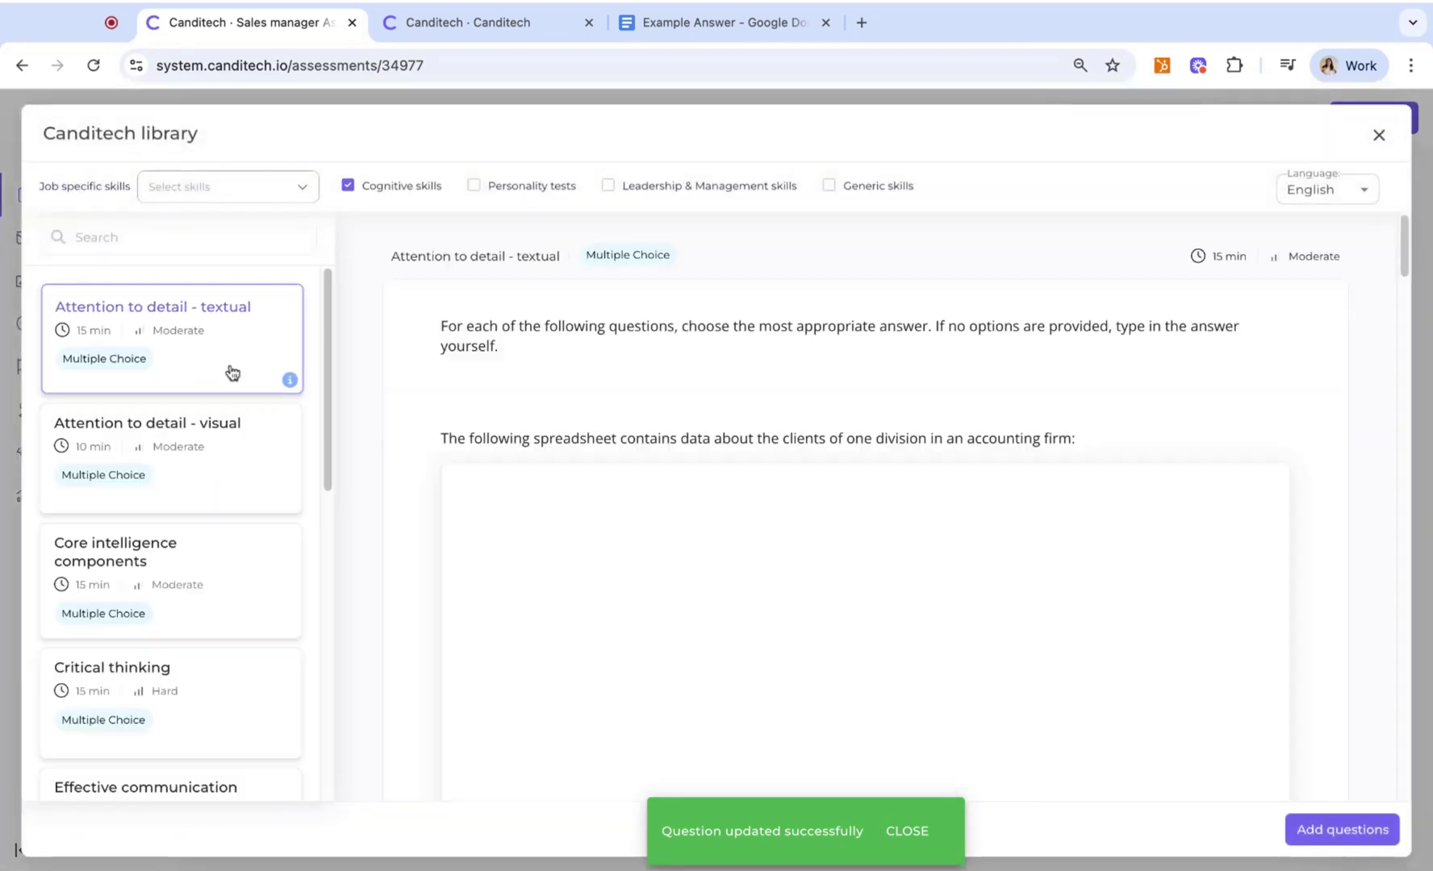
# Add the Understanding and following instructions test's 9 questions to the section
pyautogui.scroll(-1, 220, 605)
pyautogui.scroll(-2, 220, 605)
pyautogui.scroll(-2, 224, 609)
pyautogui.scroll(-2, 225, 609)
pyautogui.scroll(-2, 224, 609)
pyautogui.scroll(-3, 199, 726)
pyautogui.scroll(-1, 199, 726)
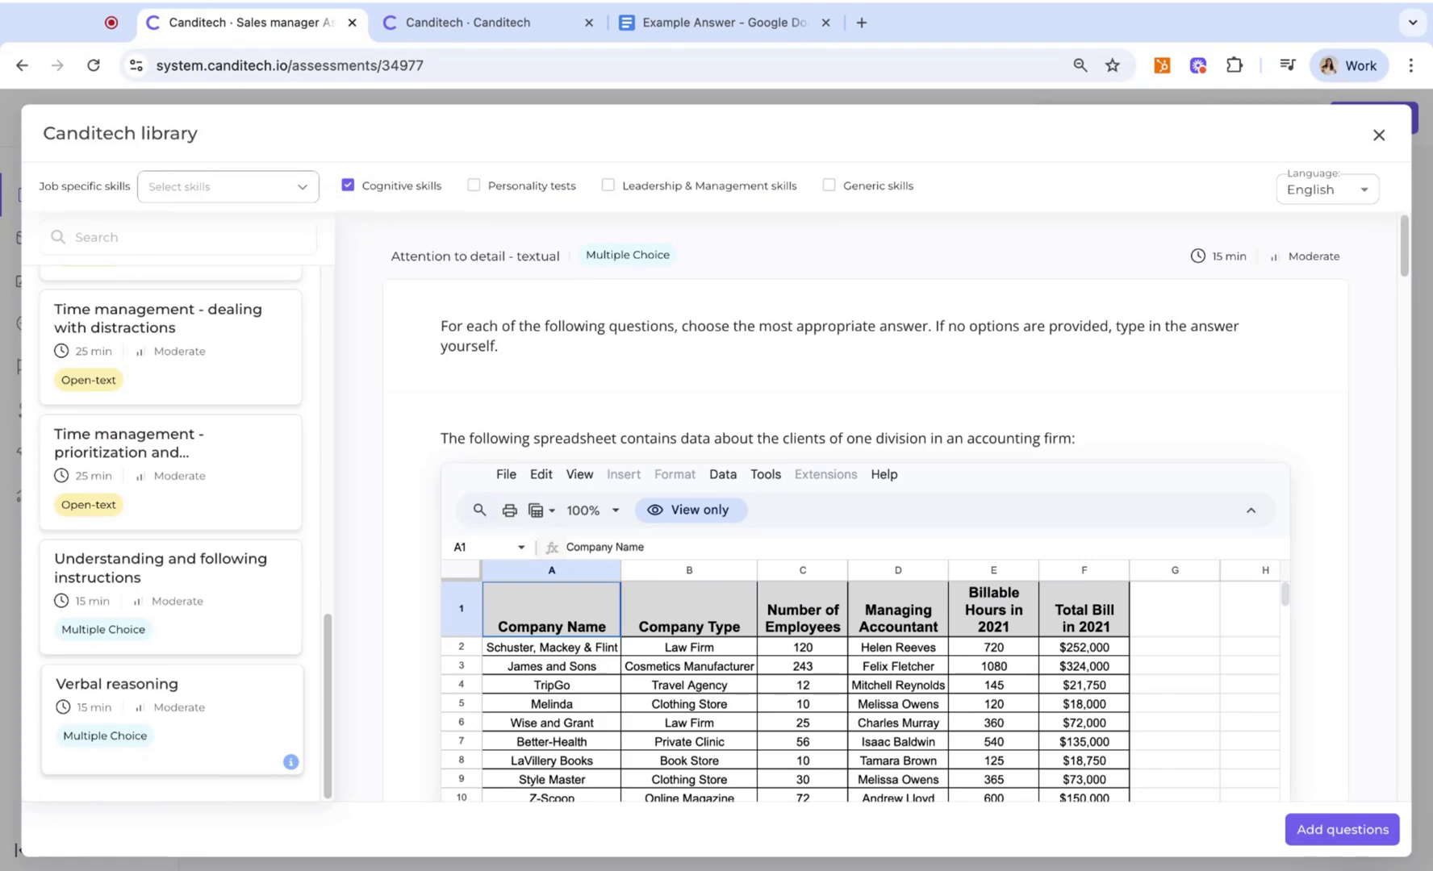
pyautogui.click(243, 644)
pyautogui.click(1351, 829)
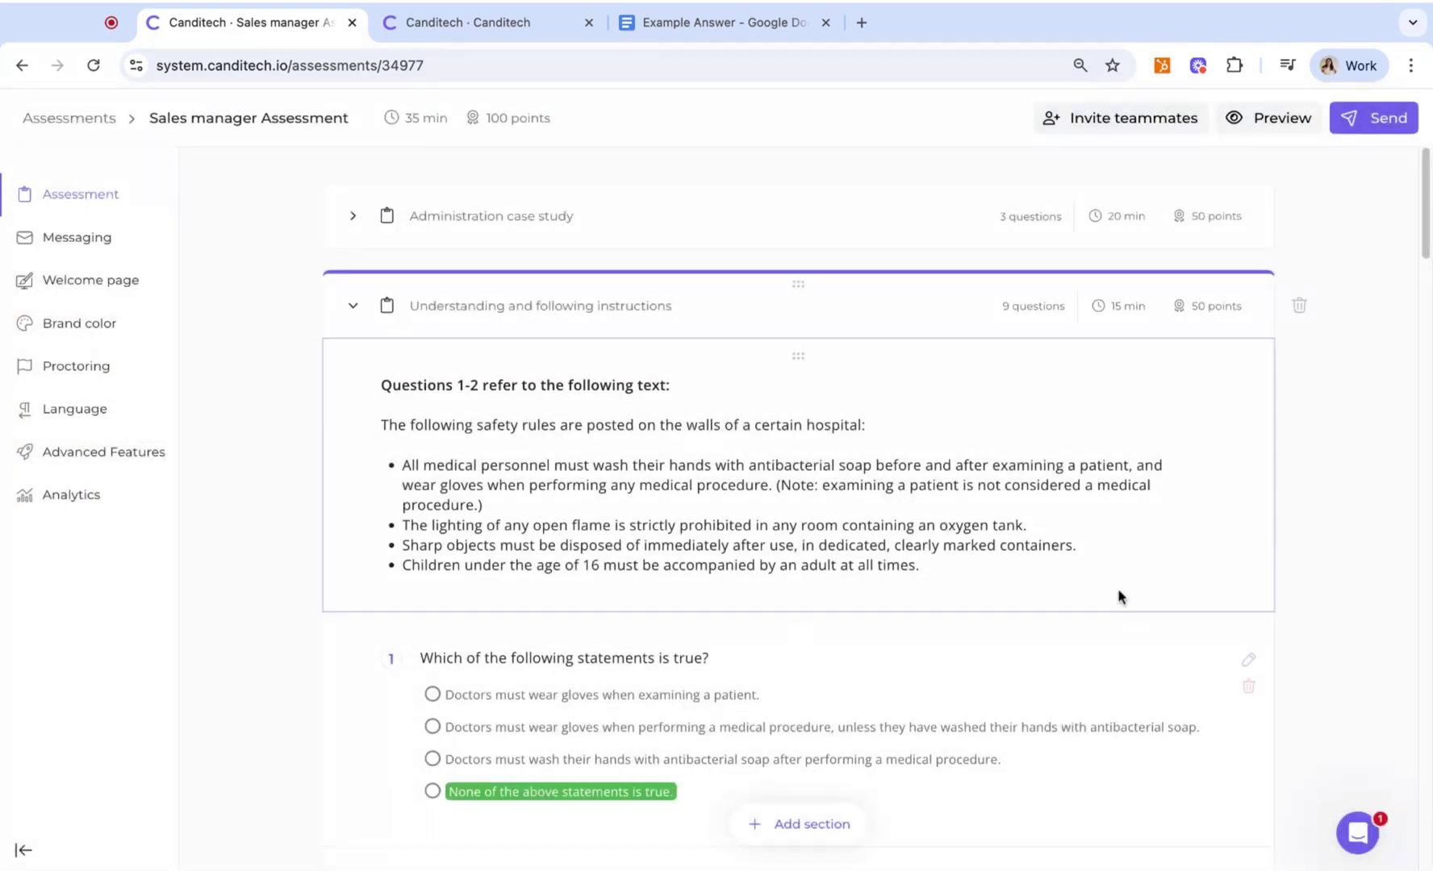
# Add another library section and preview the Personality test - Big 5 model
pyautogui.click(888, 323)
pyautogui.click(815, 393)
pyautogui.click(742, 595)
pyautogui.click(541, 189)
pyautogui.click(244, 377)
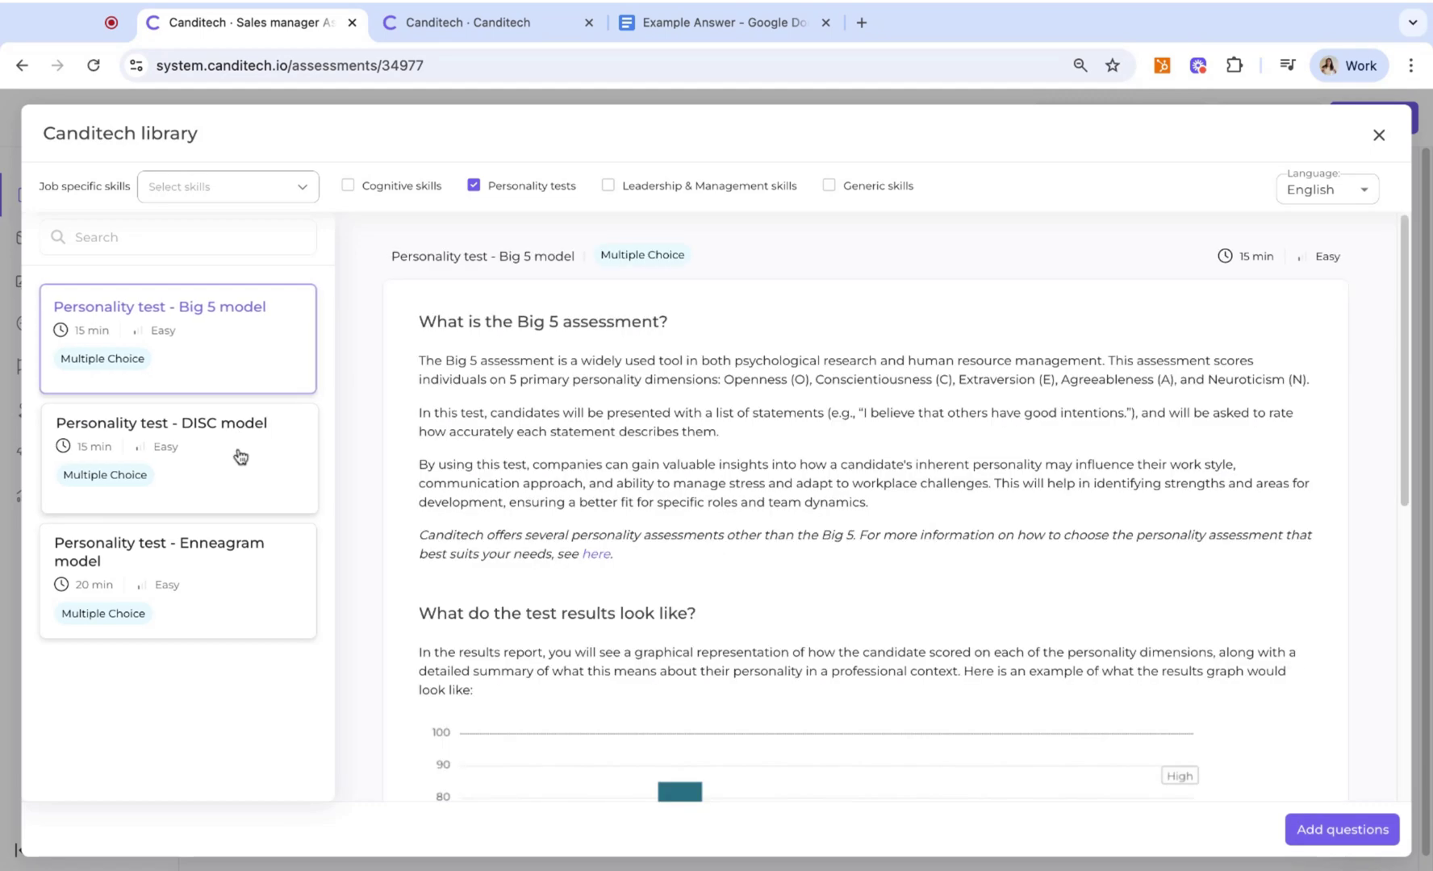
pyautogui.scroll(-5, 811, 579)
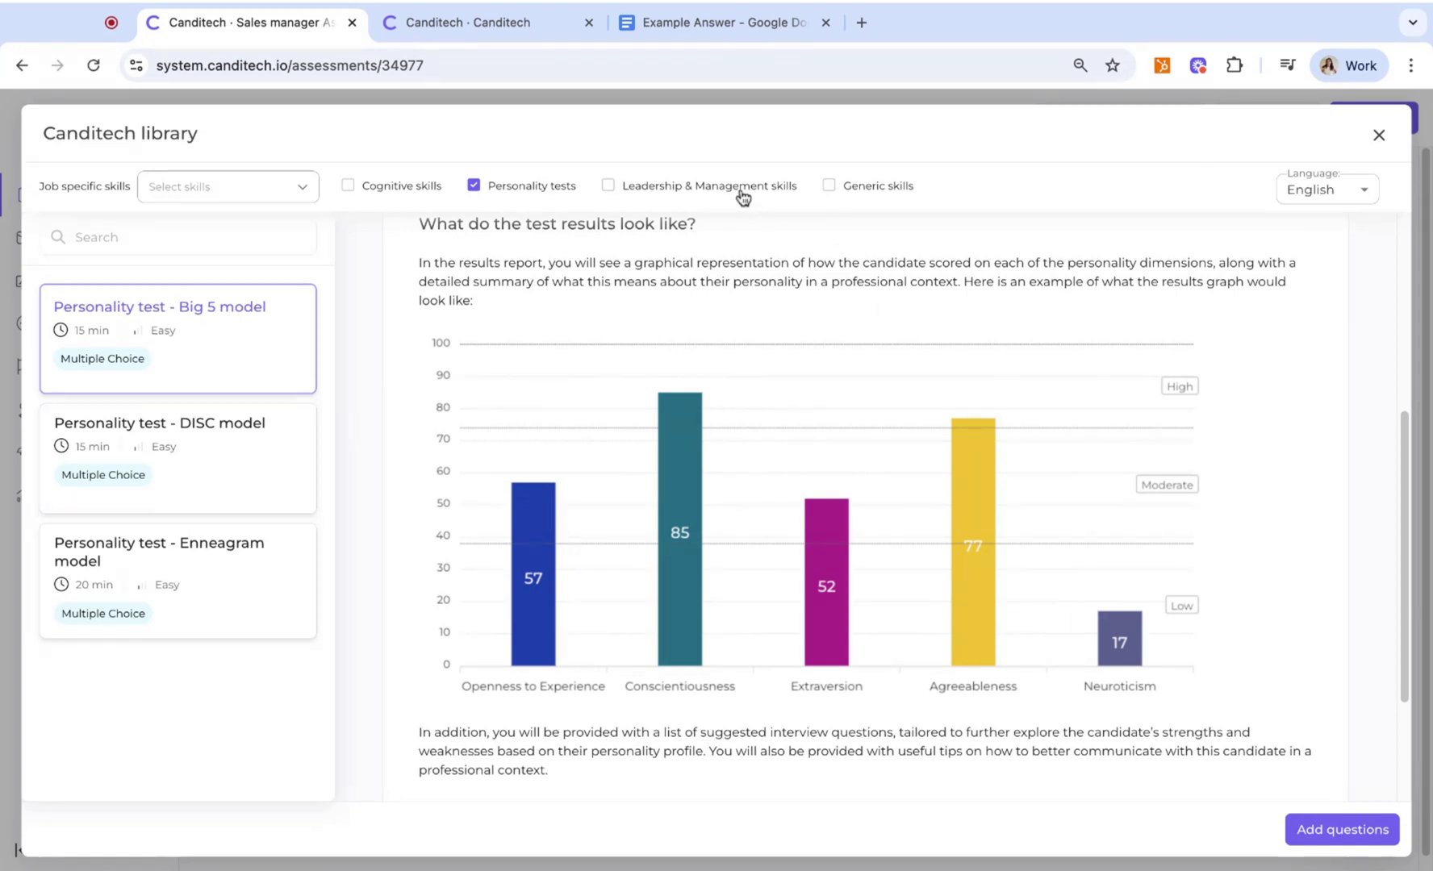
# Filter to Generic skills and add Excel - advanced spreadsheet skills as the section
pyautogui.click(844, 194)
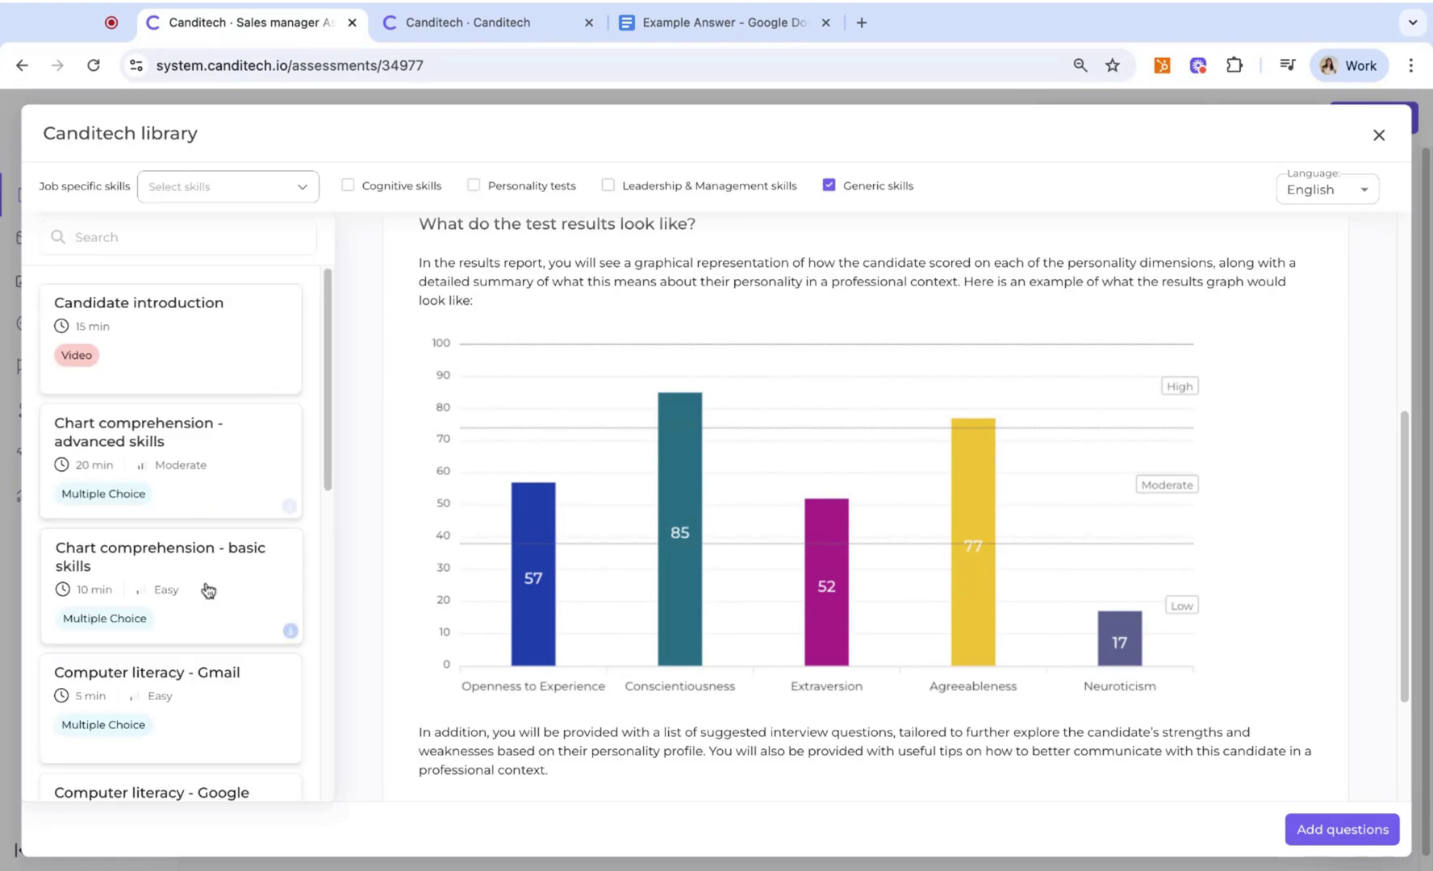
pyautogui.scroll(-5, 207, 588)
pyautogui.scroll(-3, 208, 589)
pyautogui.scroll(-5, 207, 589)
pyautogui.scroll(-5, 207, 589)
pyautogui.scroll(-1, 207, 589)
pyautogui.scroll(-3, 242, 645)
pyautogui.click(242, 637)
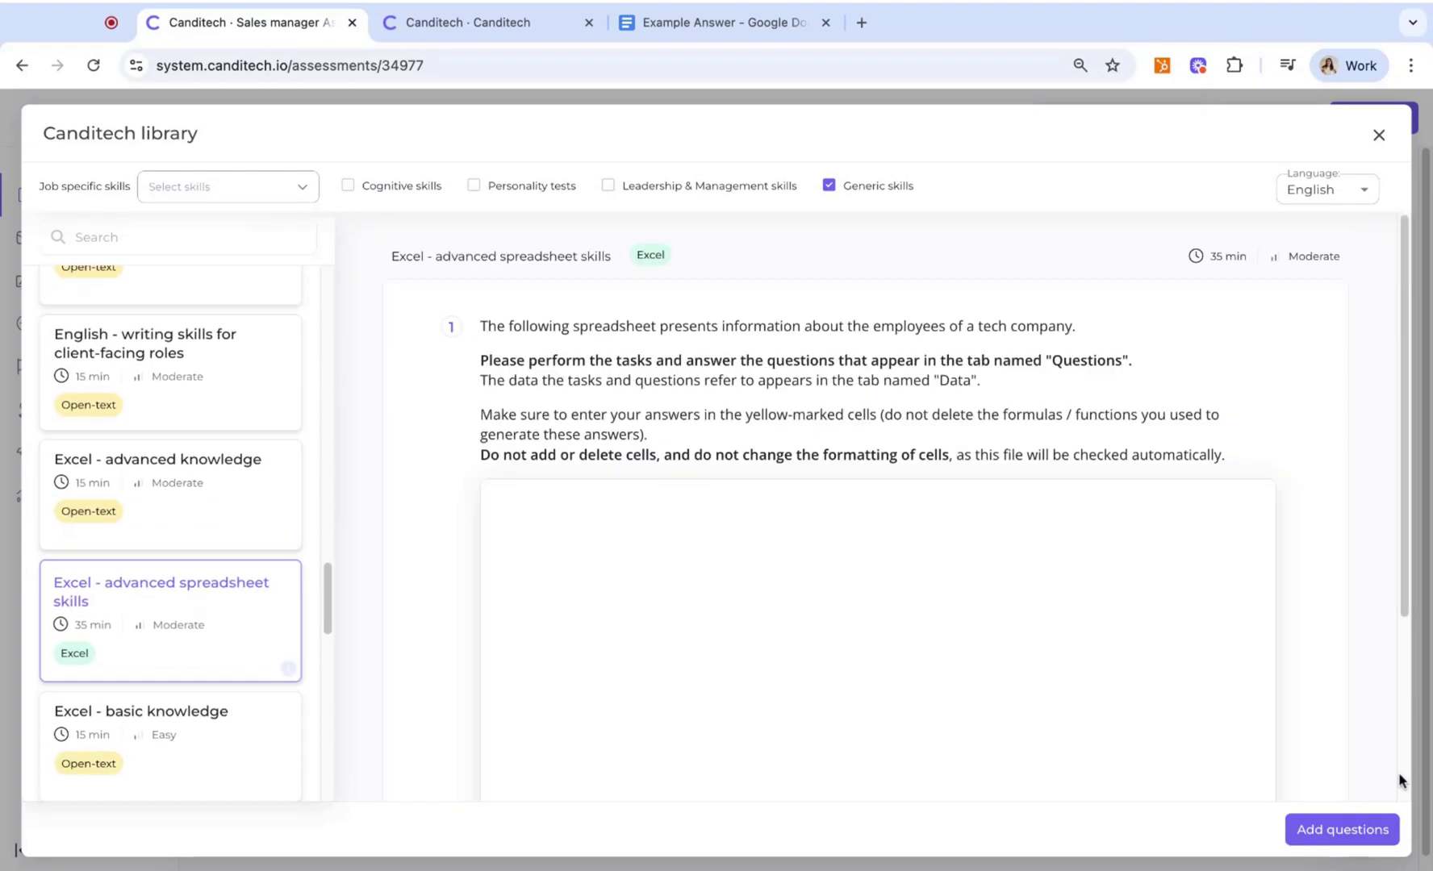
pyautogui.click(1369, 832)
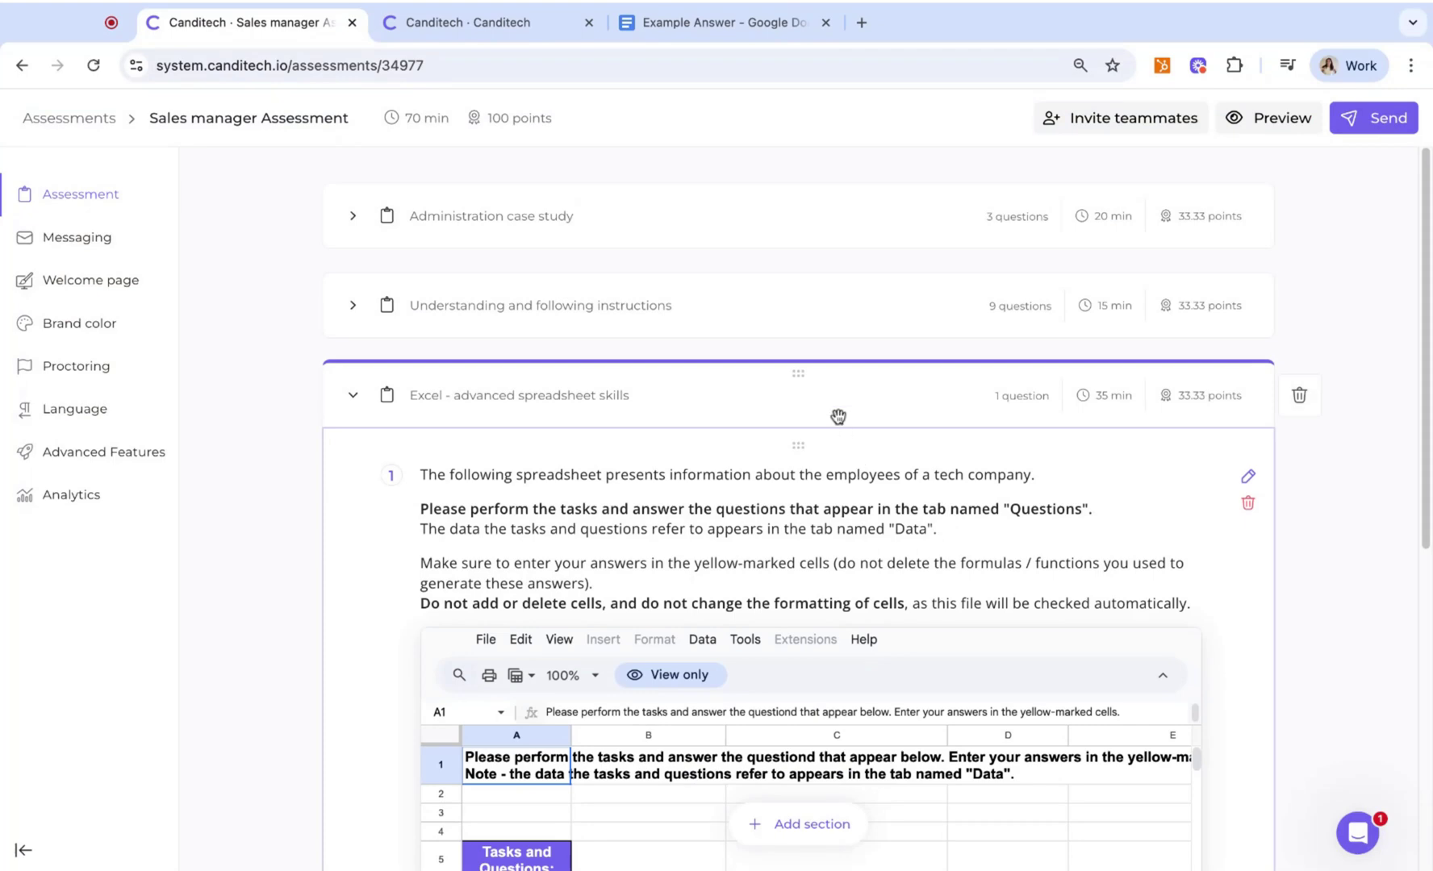
# Extend Understanding and following instructions to 20 minutes and split the 100 points equally across sections
pyautogui.click(839, 408)
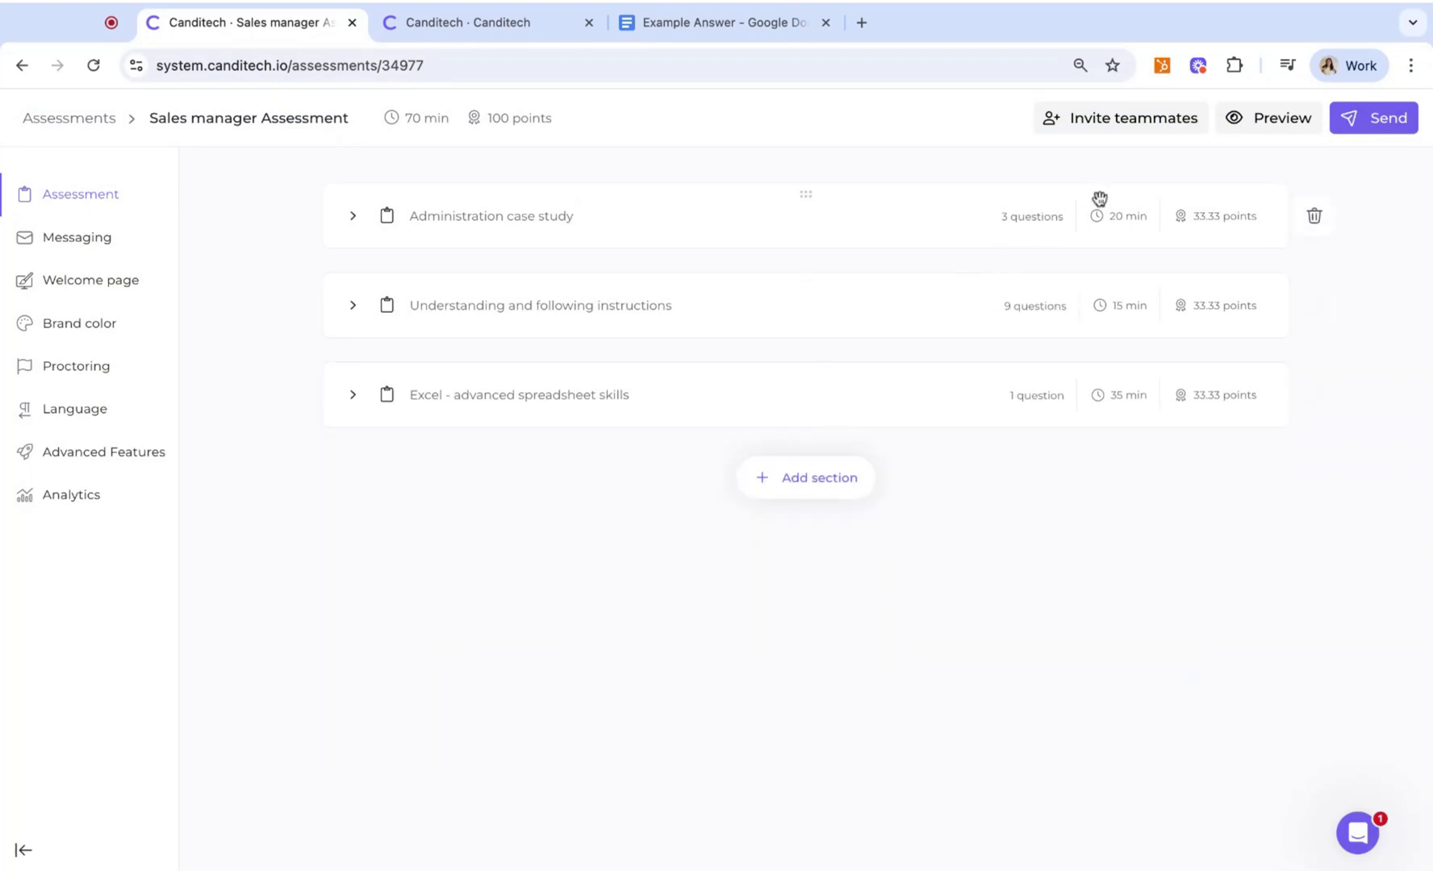
pyautogui.click(1126, 309)
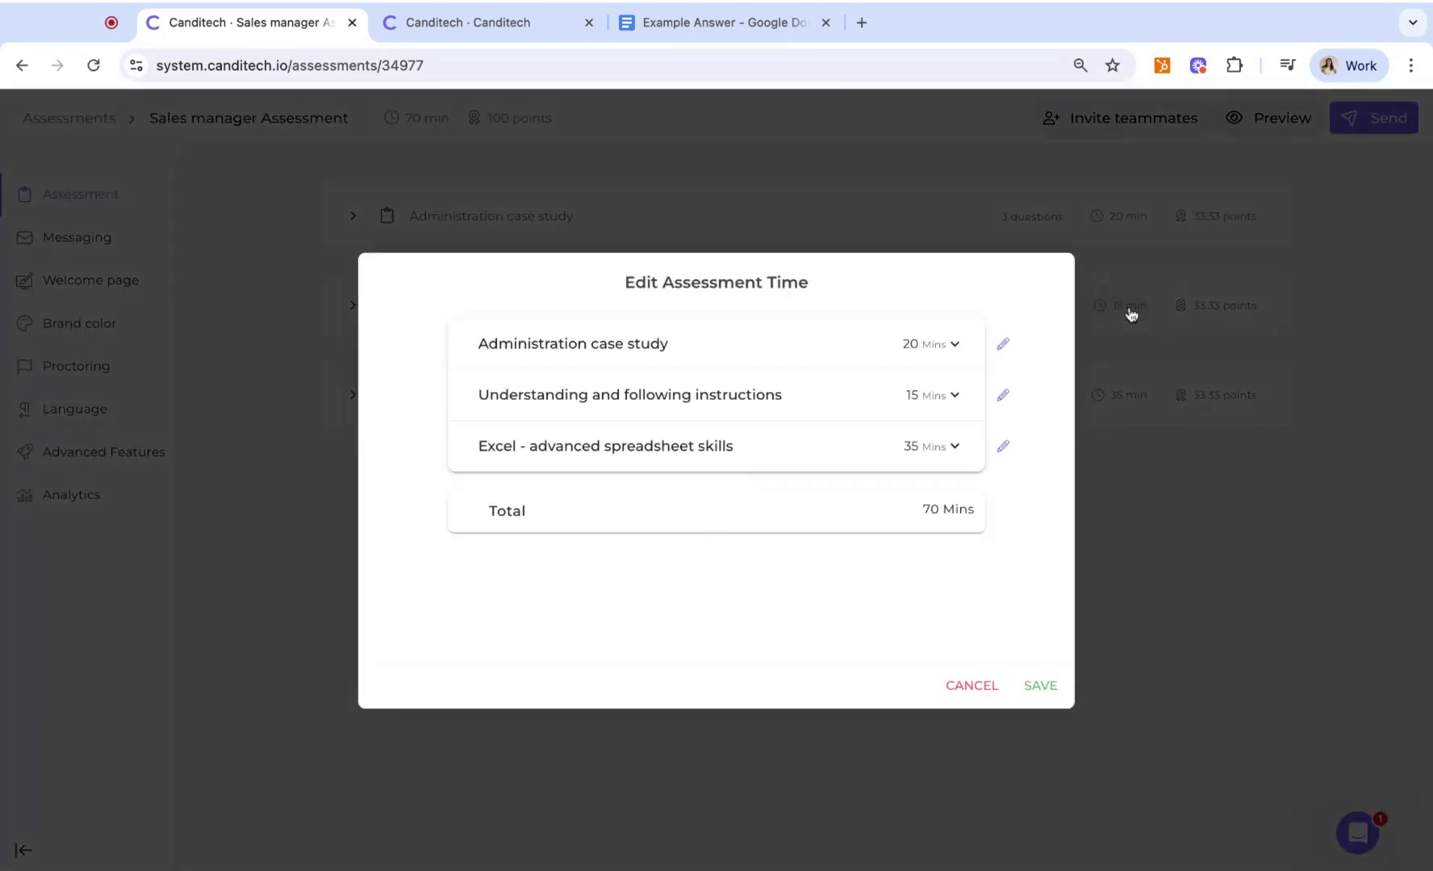
pyautogui.click(914, 393)
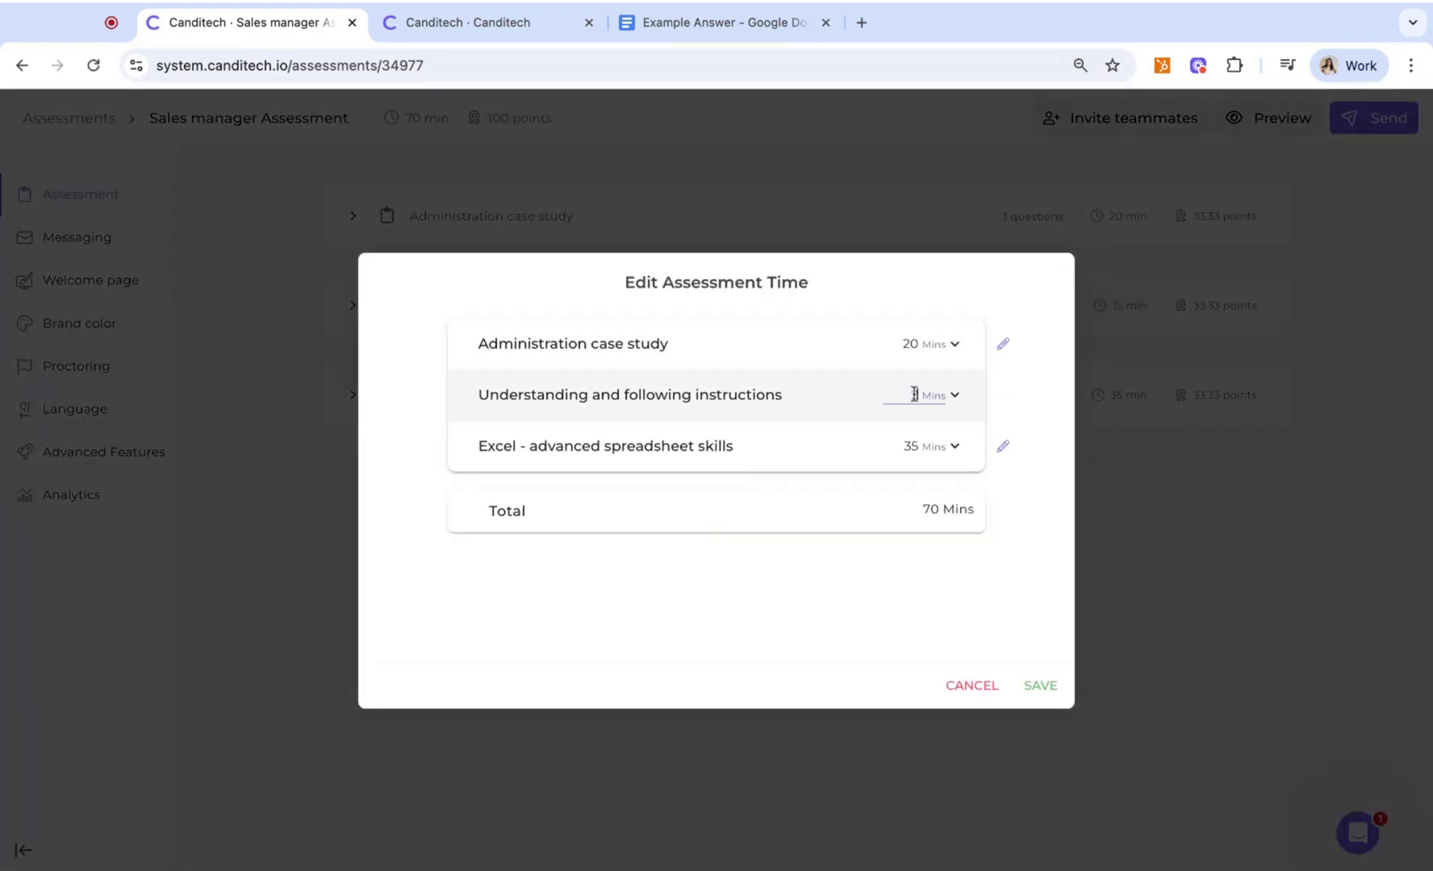
pyautogui.write('20')
pyautogui.click(1049, 686)
pyautogui.moveTo(1219, 394)
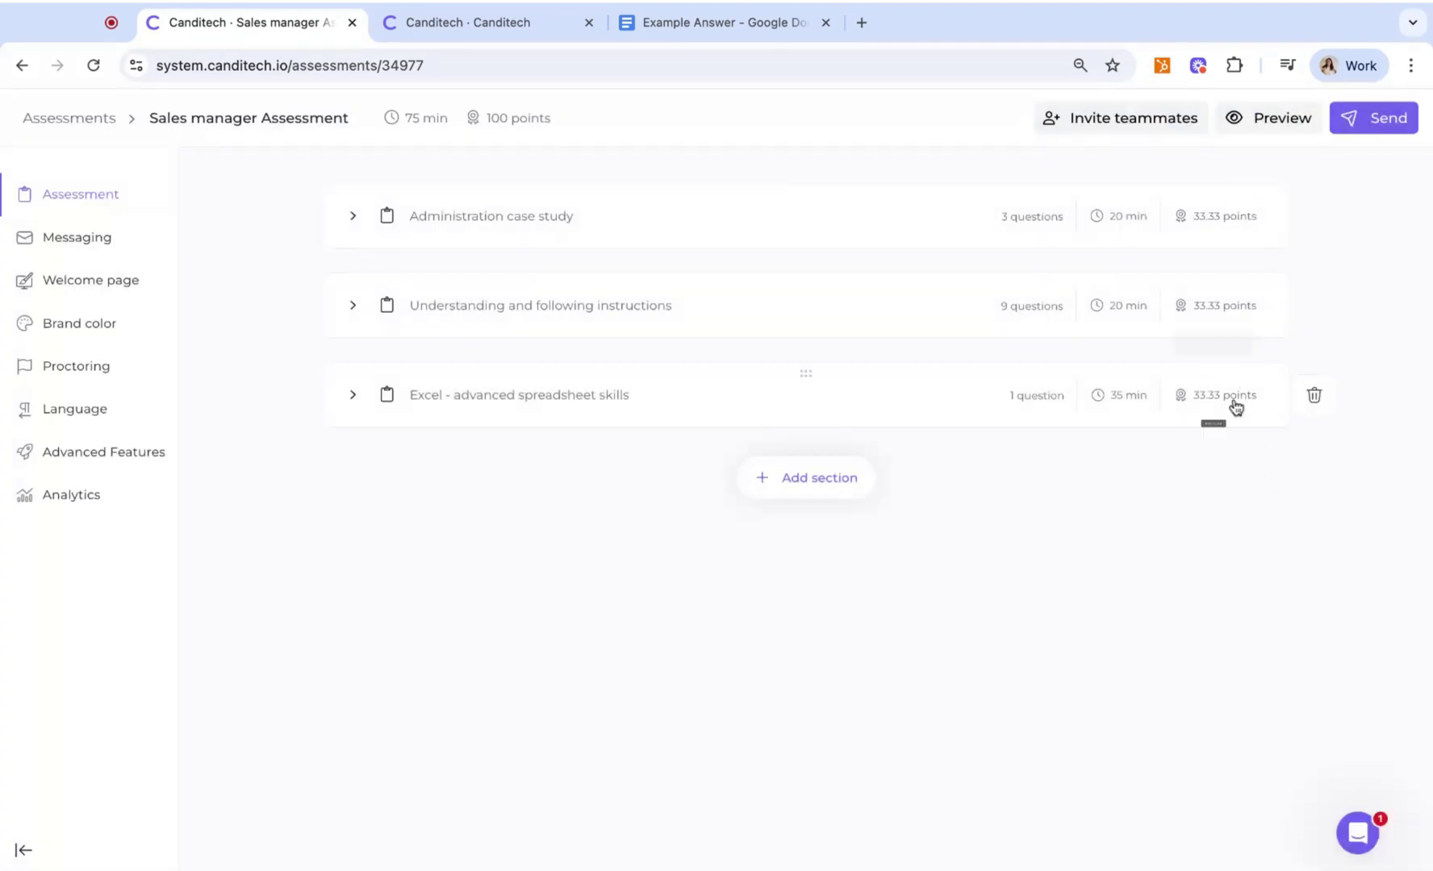
pyautogui.click(1225, 217)
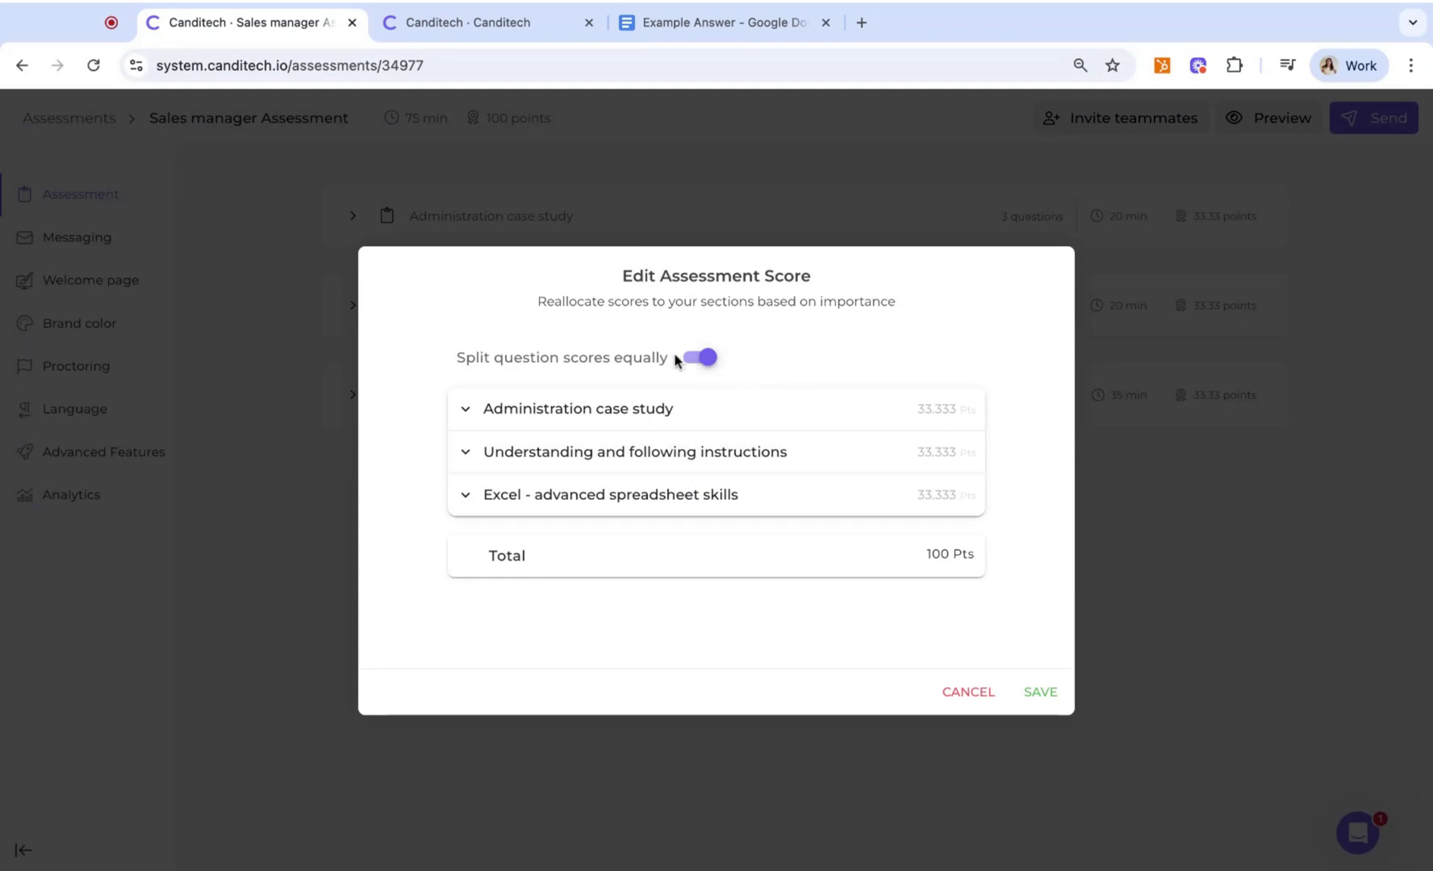
pyautogui.click(1038, 692)
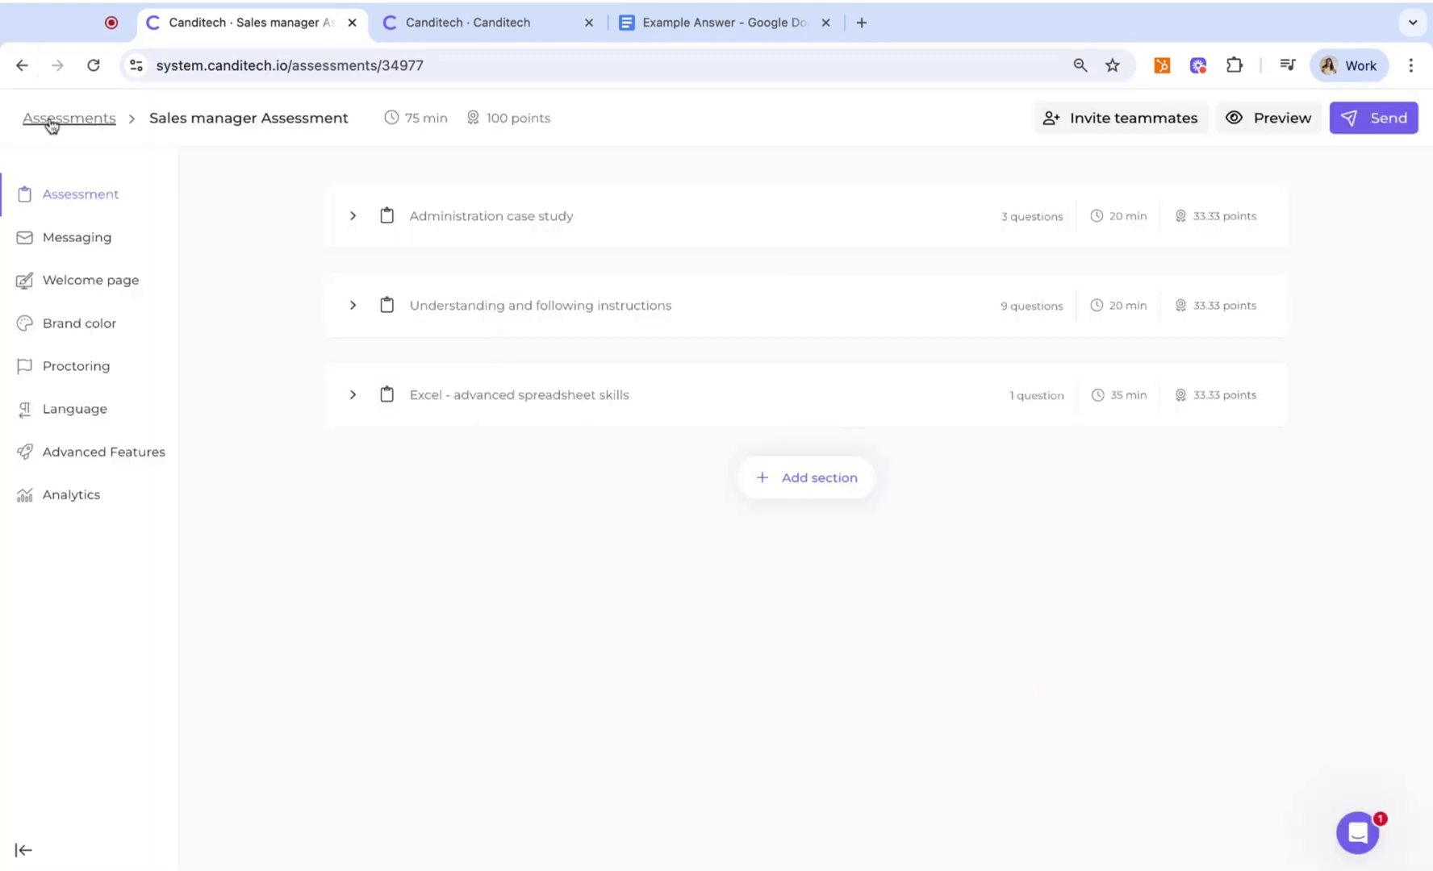
# Start a new AI-built assessment with Digital Marketing Manager as the role
pyautogui.click(52, 123)
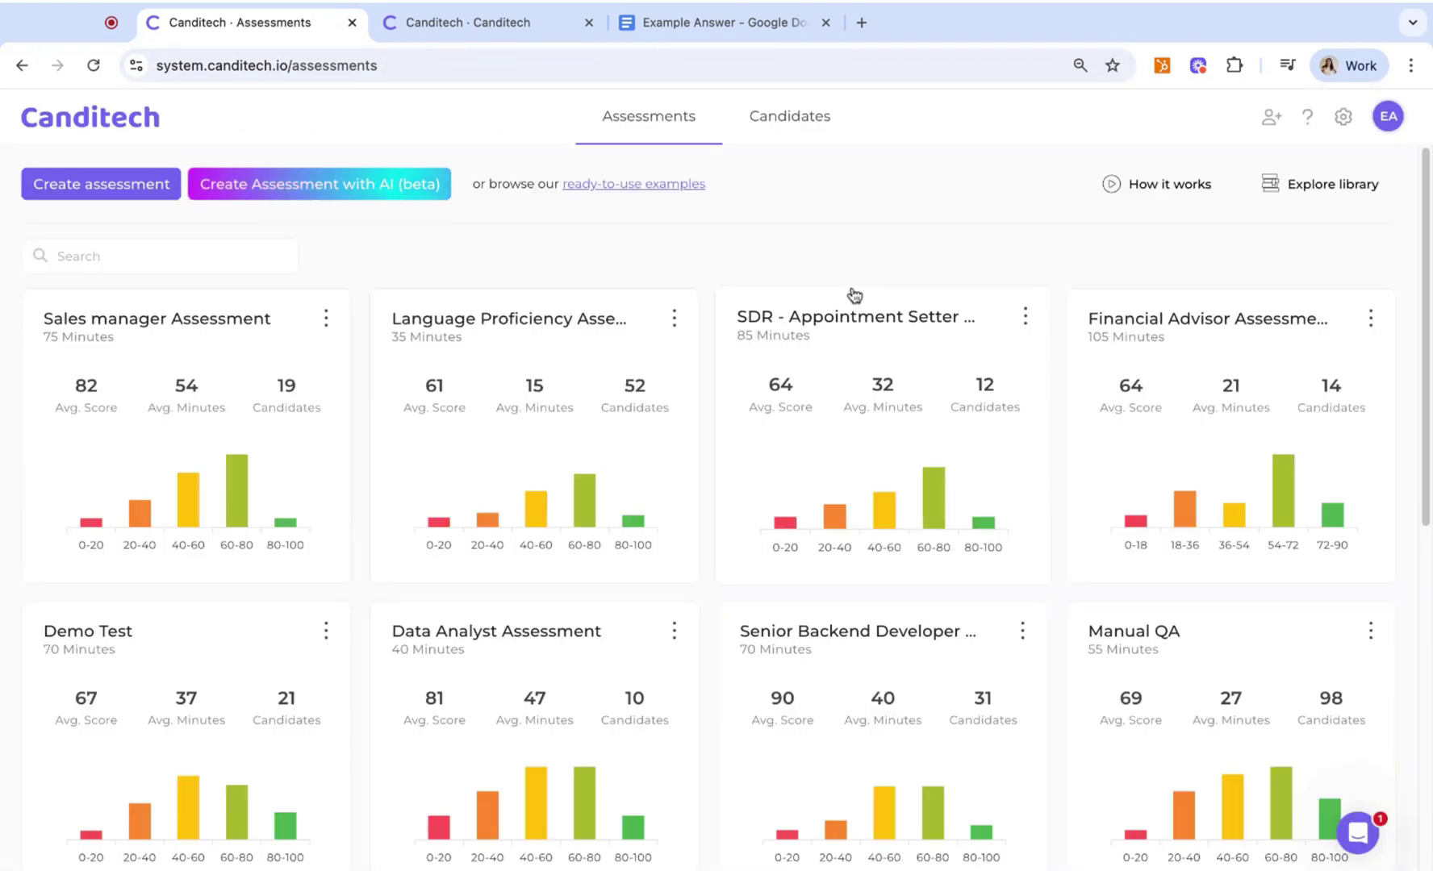
pyautogui.click(363, 199)
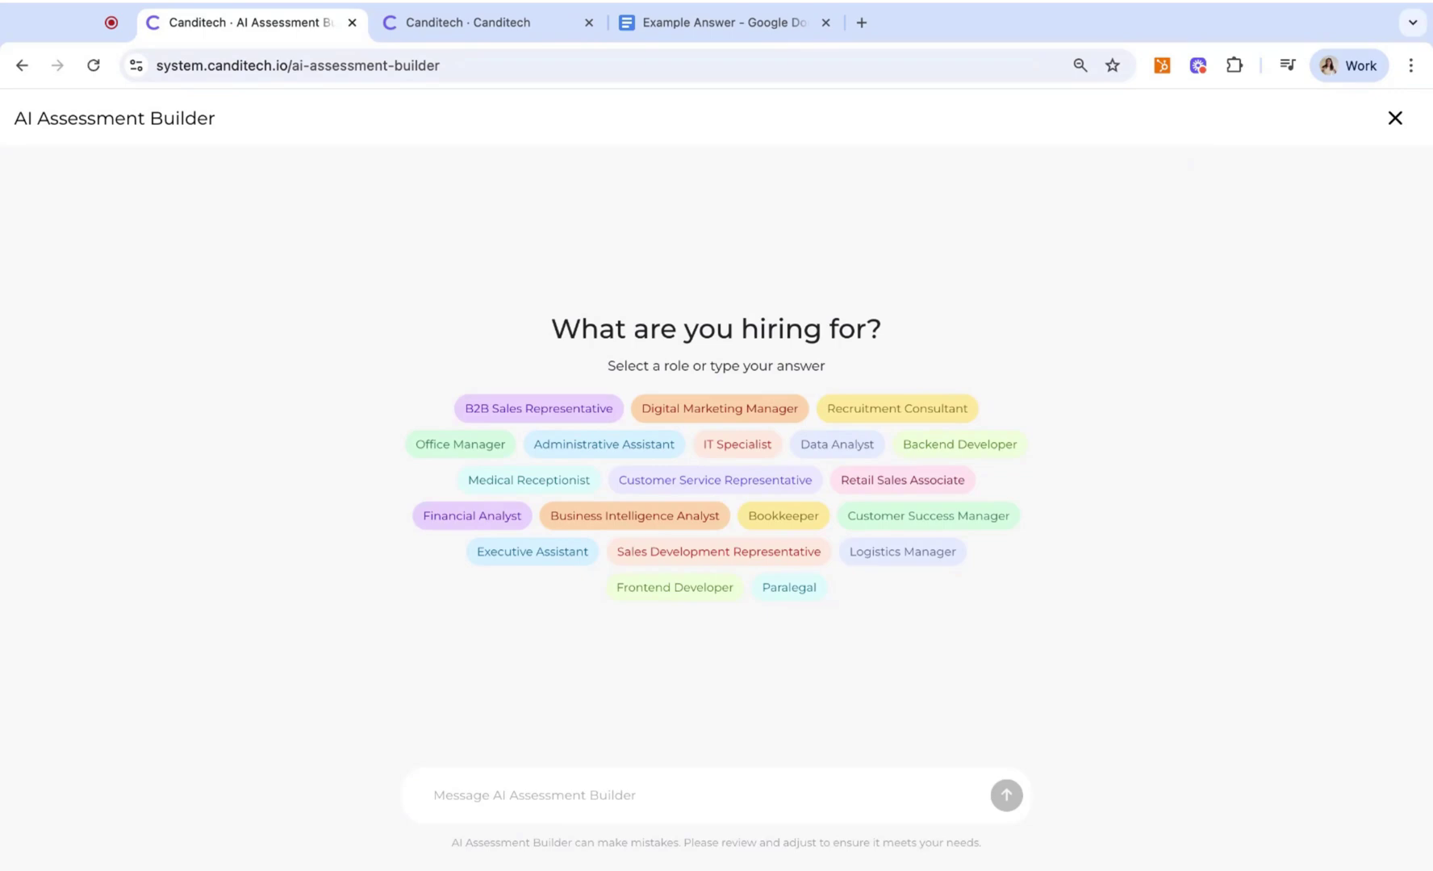
pyautogui.click(684, 410)
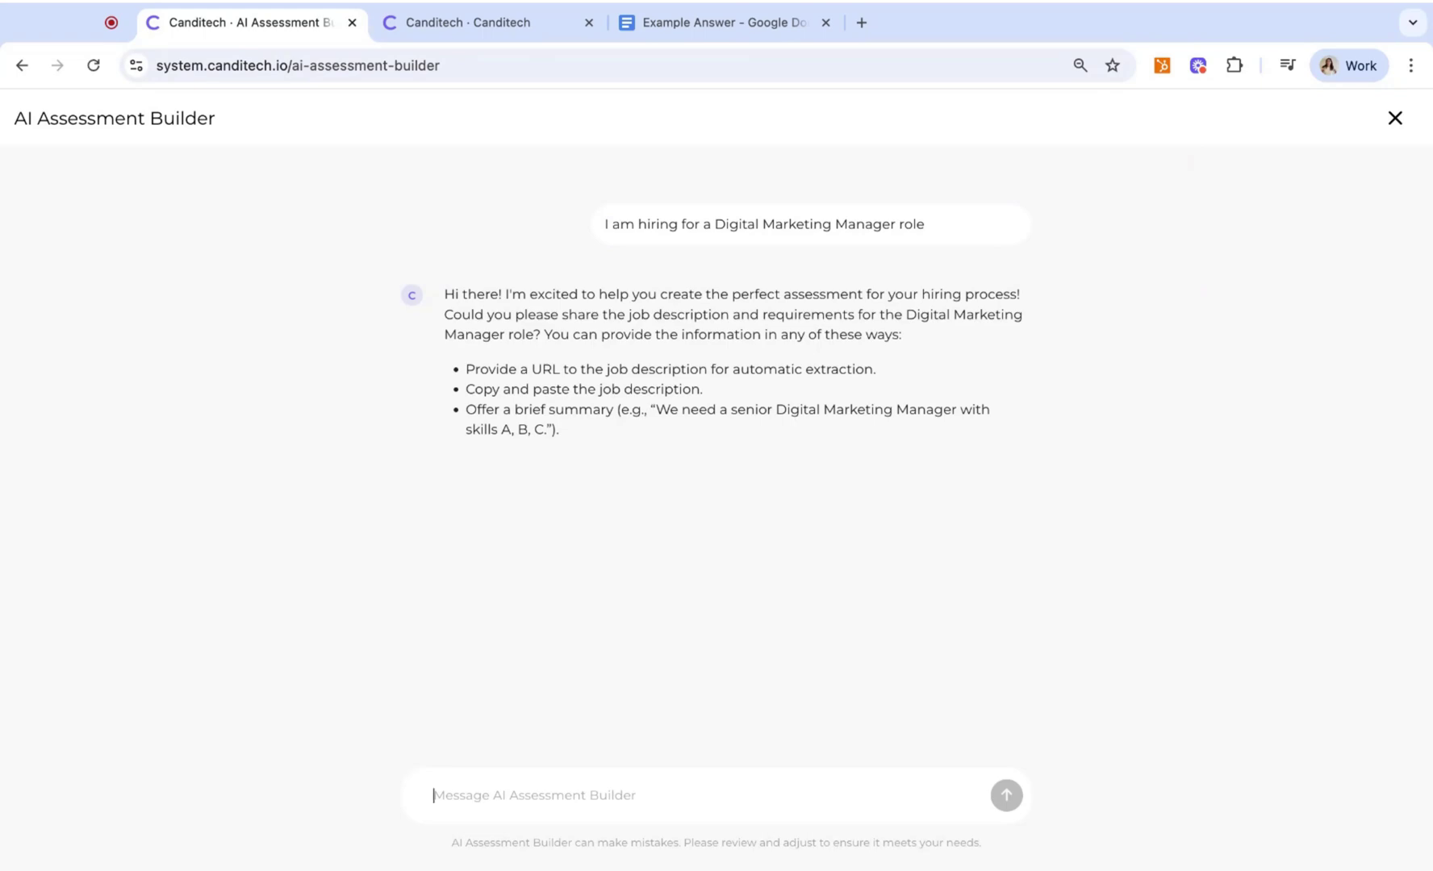
# Tell the AI the role needs cohort analysis, campaign management and attention to detail
pyautogui.click(437, 796)
pyautogui.write('I need str')
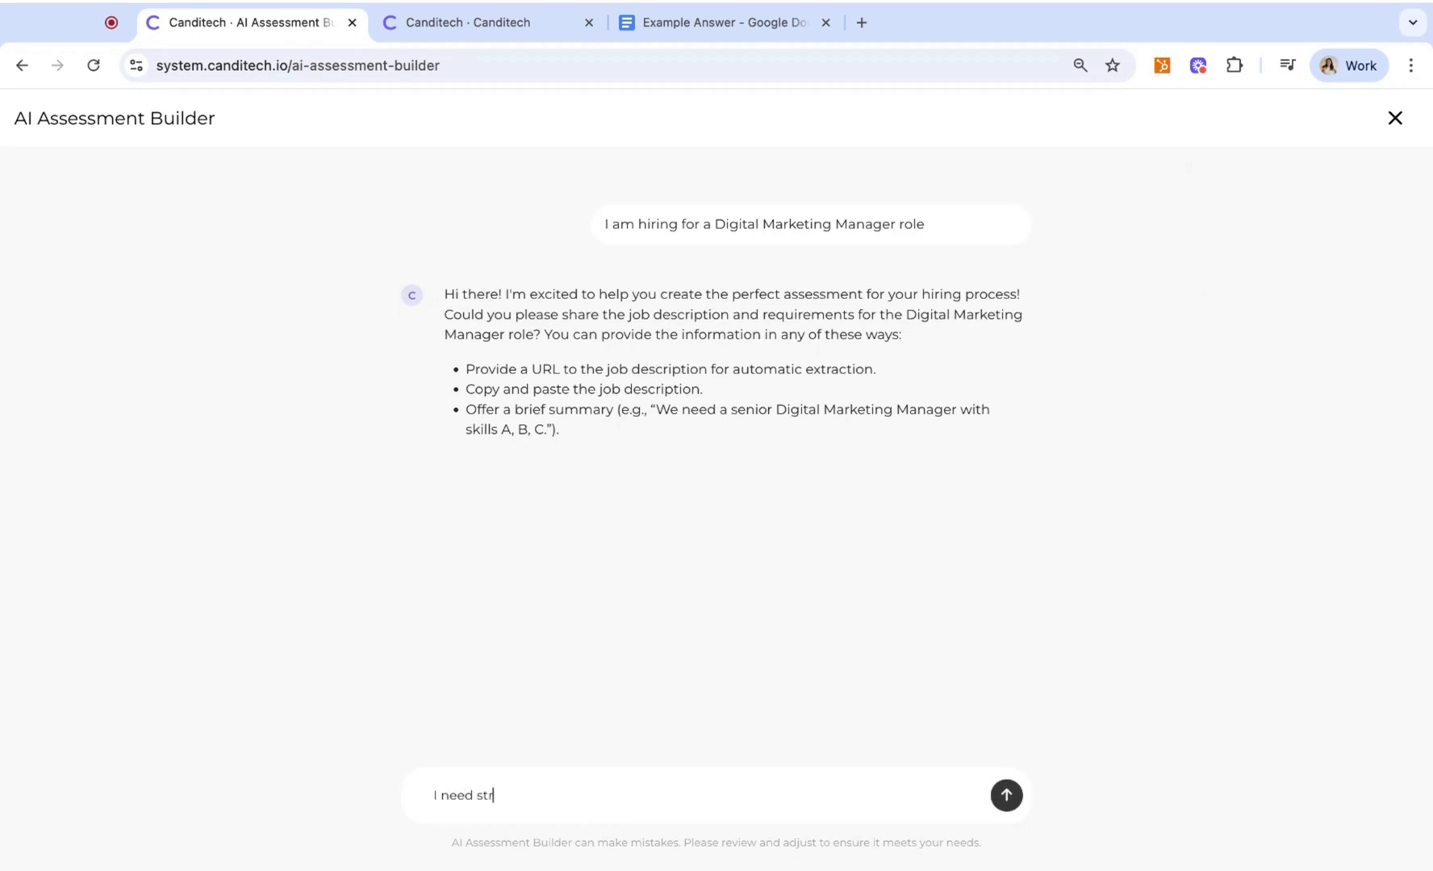
pyautogui.write('ong ')
pyautogui.write('ty')
pyautogui.write(' managemtn')
pyautogui.write('ment ')
pyautogui.write('lls, good attention to ')
pyautogui.write('detail and a very stron')
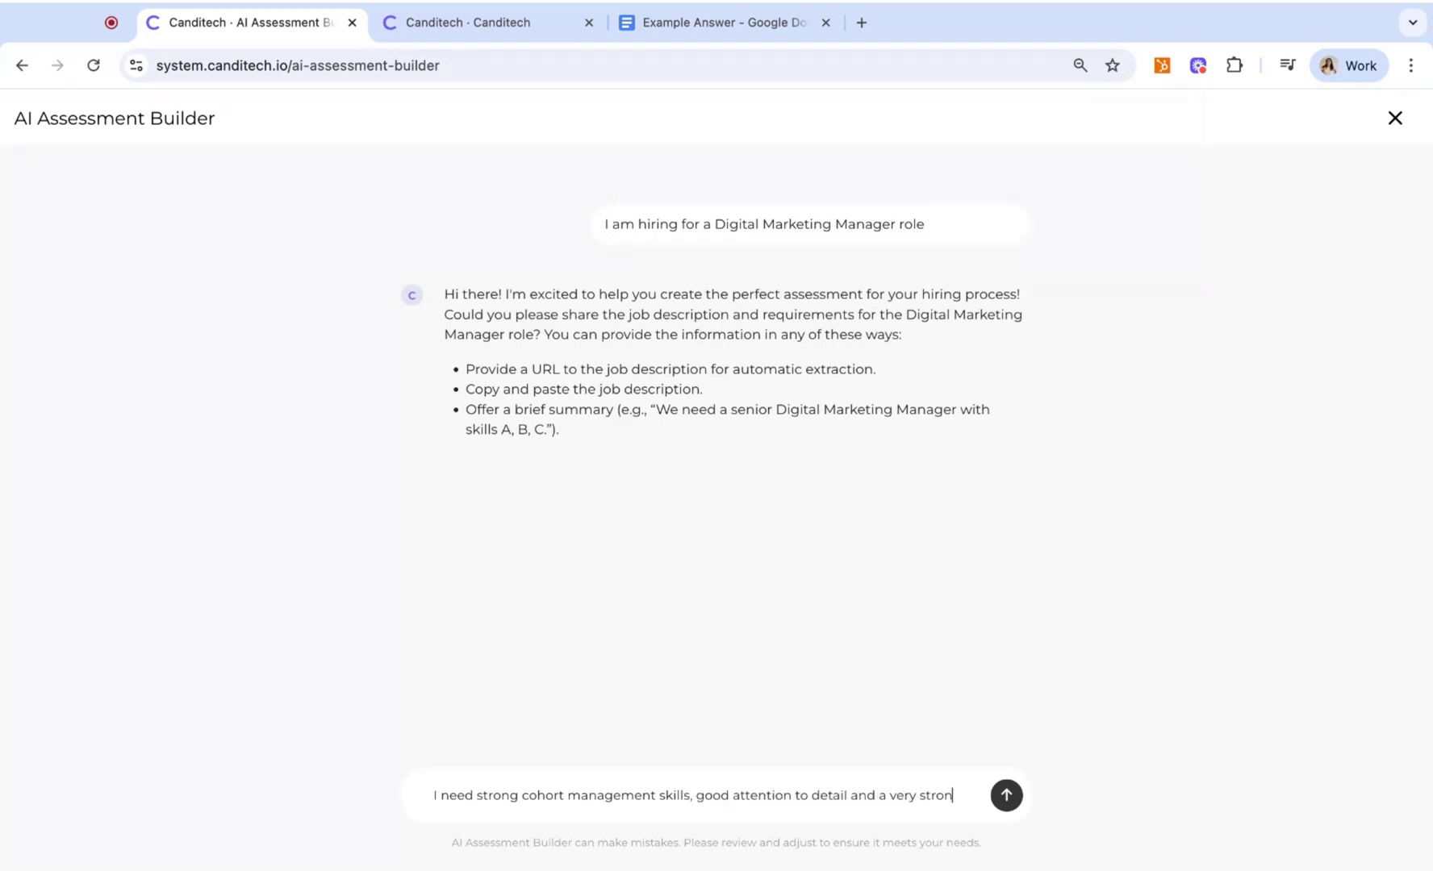
pyautogui.write('g understanding of')
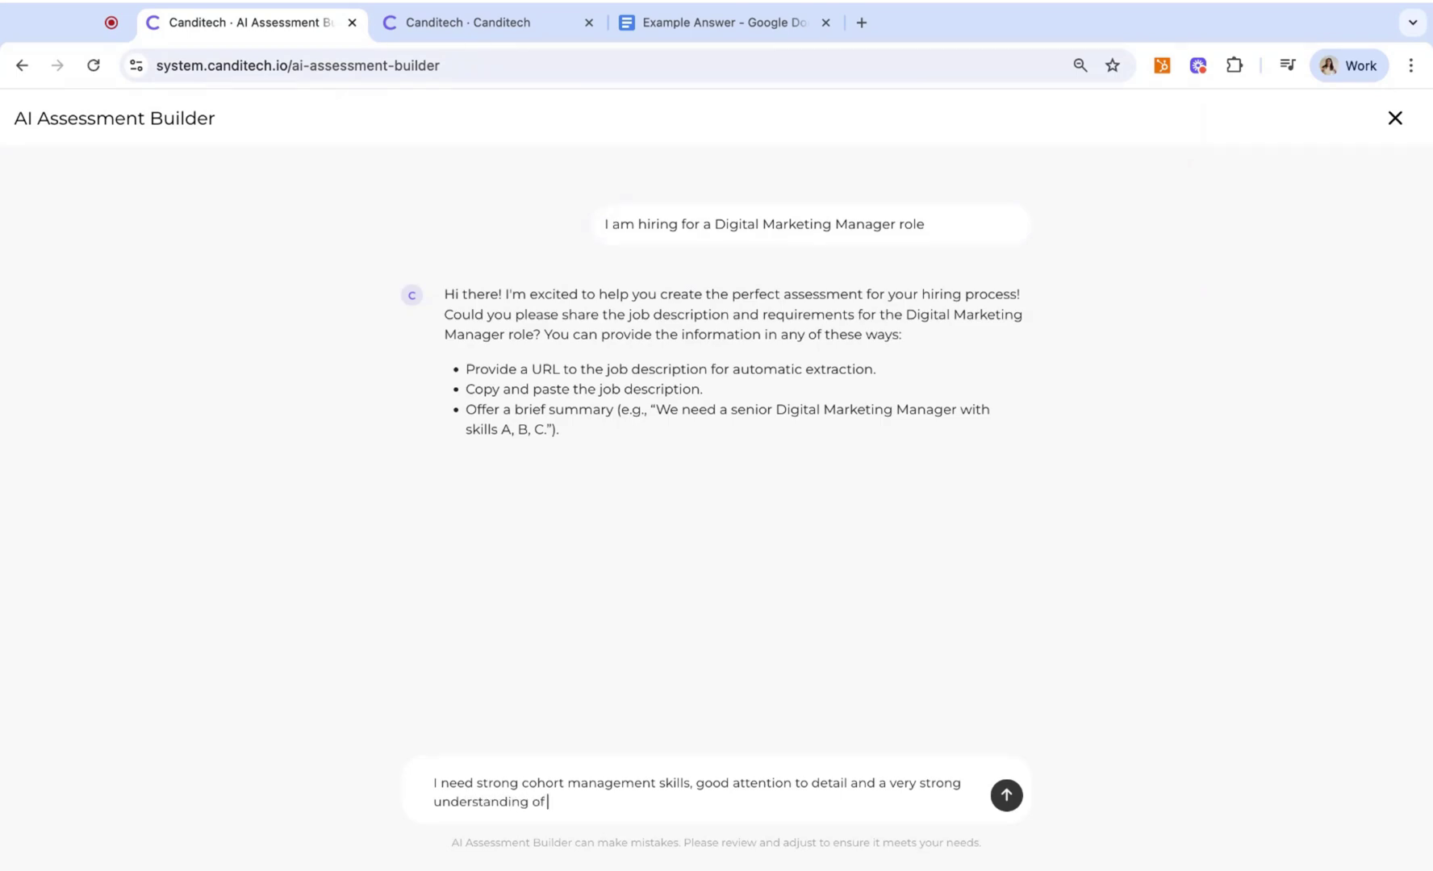
pyautogui.write(' digital maketing campaign')
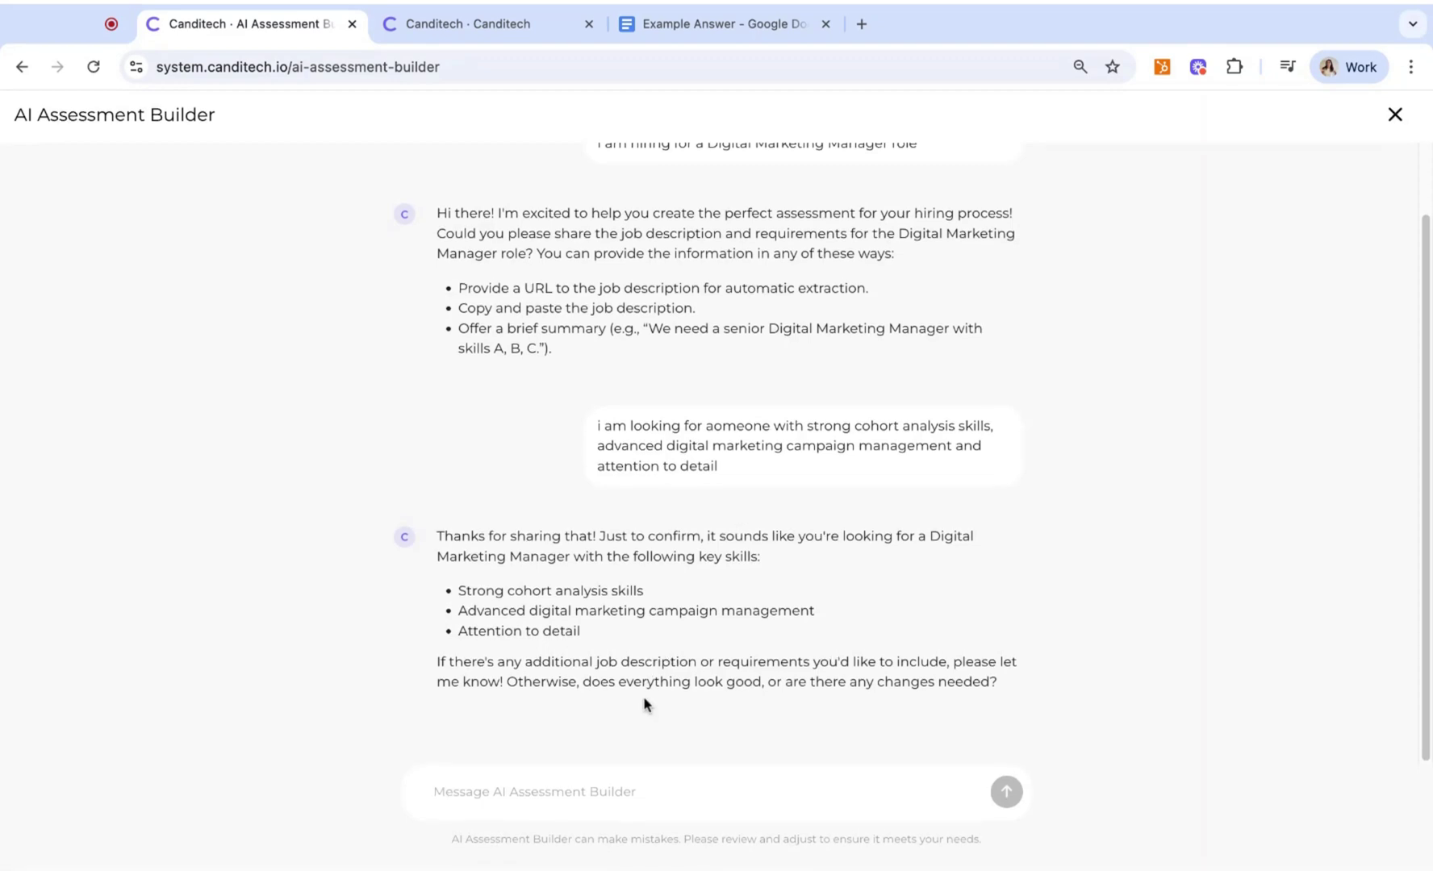
pyautogui.click(631, 790)
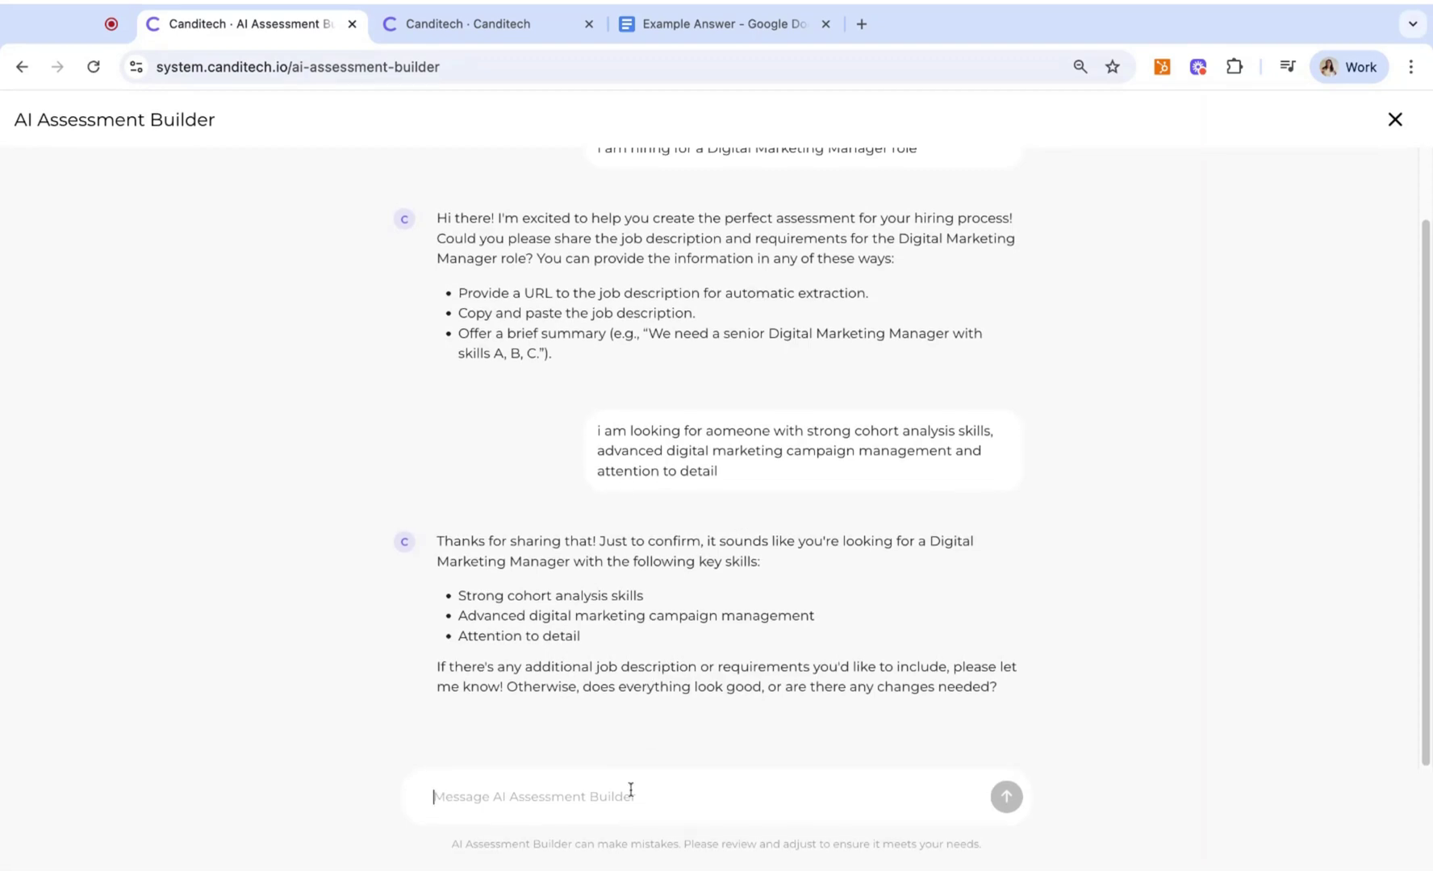
# Approve the AI's proposed assessment with 'looks good, please' and ask it to add video questions
pyautogui.write('looks good, p')
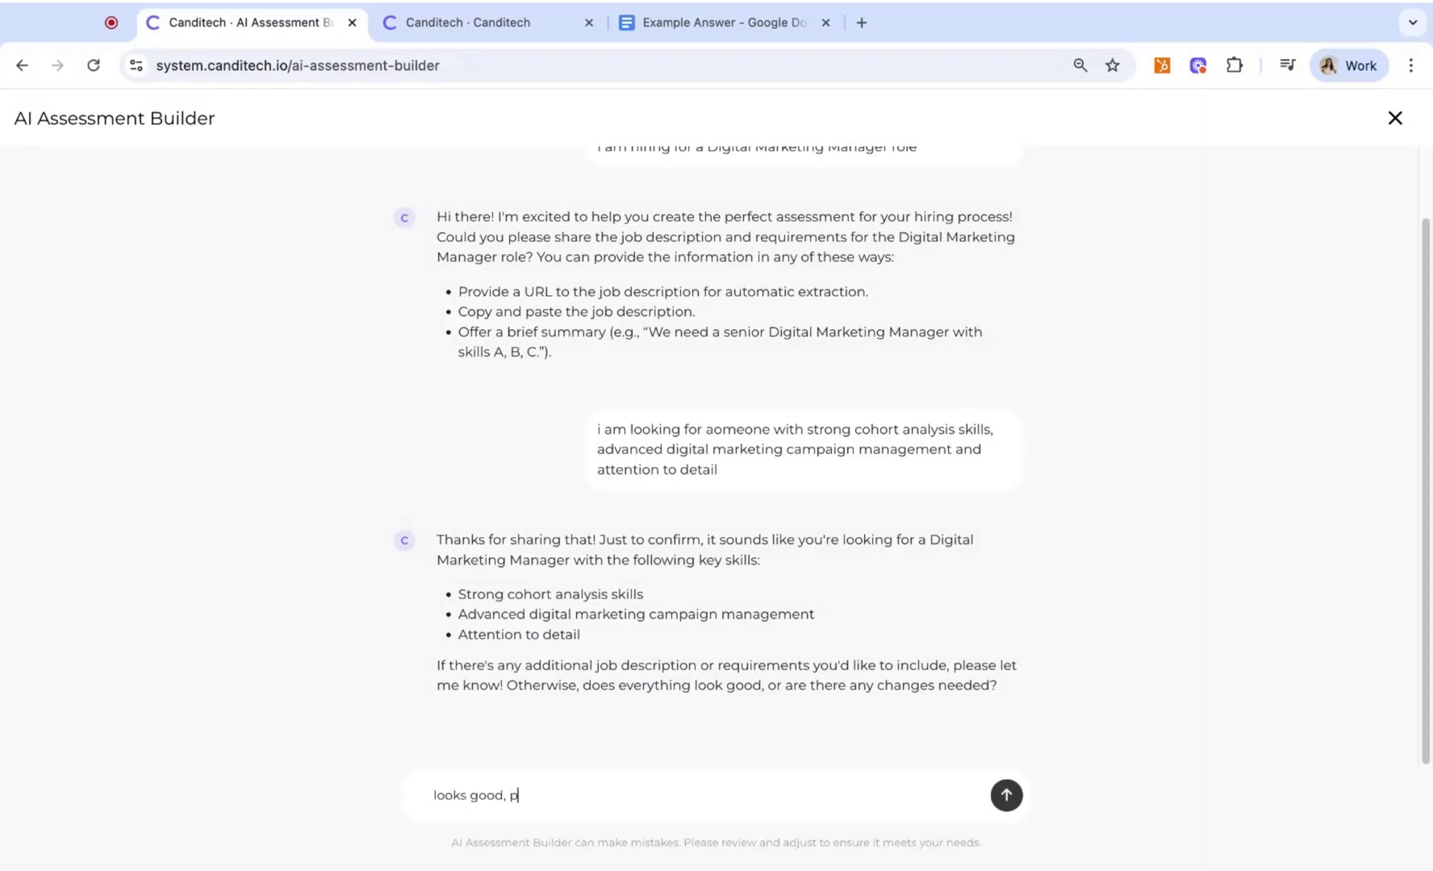
pyautogui.write('lease build')
pyautogui.click(1006, 795)
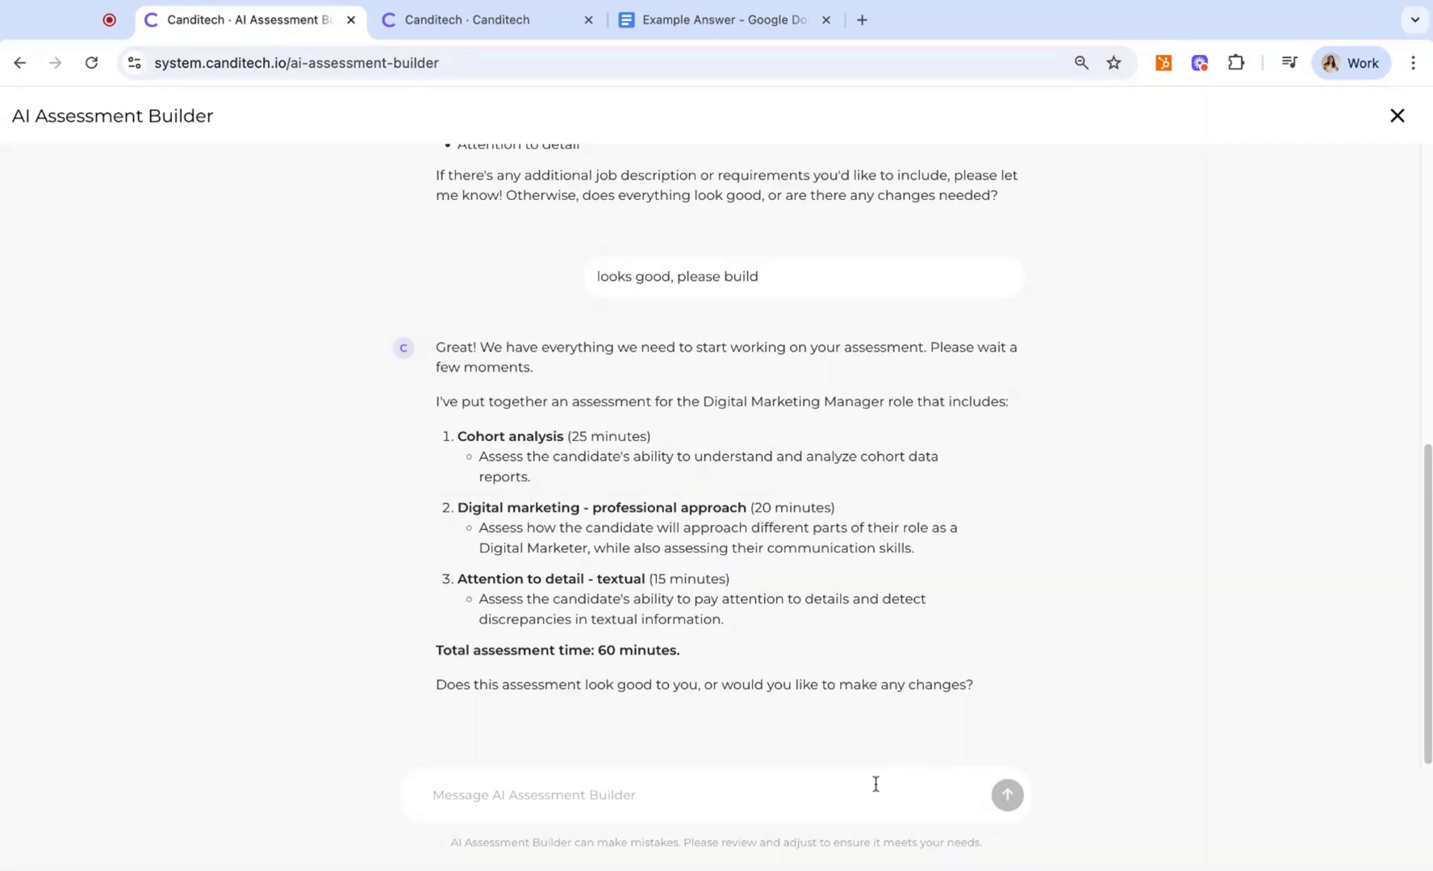
pyautogui.write('please add video questions')
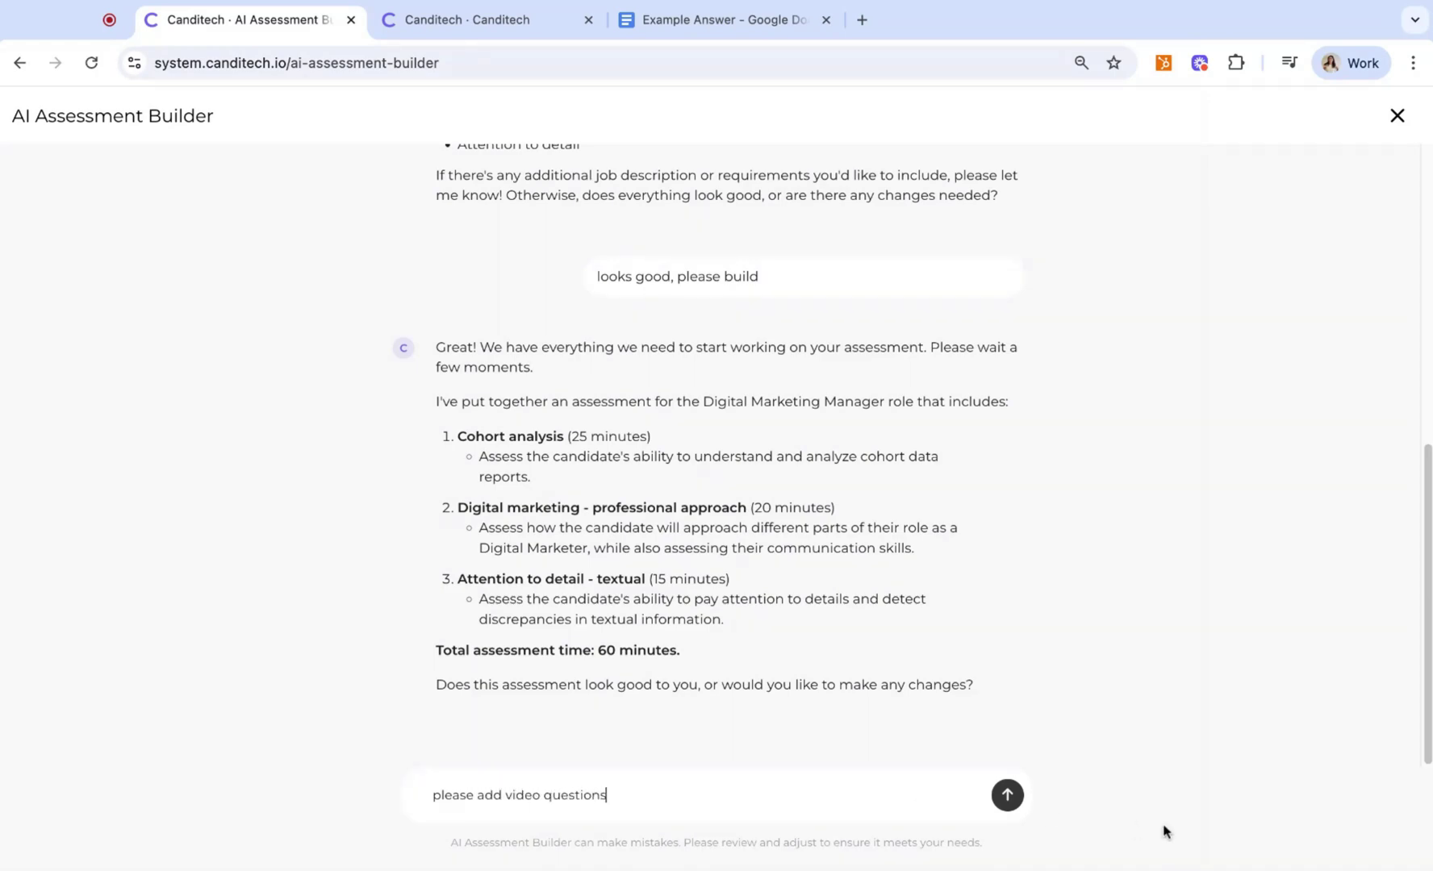
pyautogui.click(1010, 798)
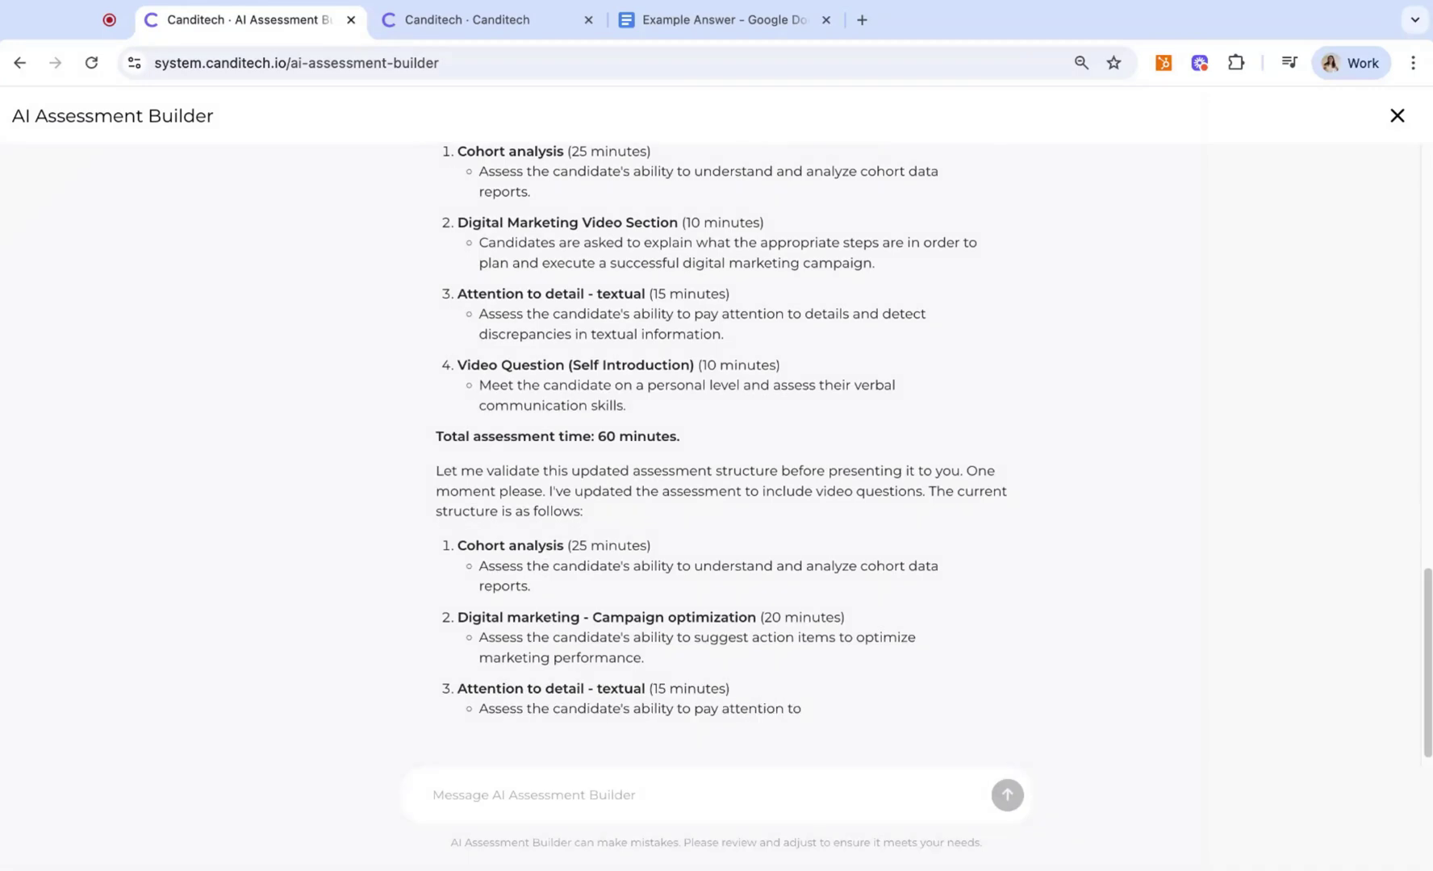
# Send 'looks good, please bu' to confirm the build and load the assessment into the Assessment Builder
pyautogui.click(789, 794)
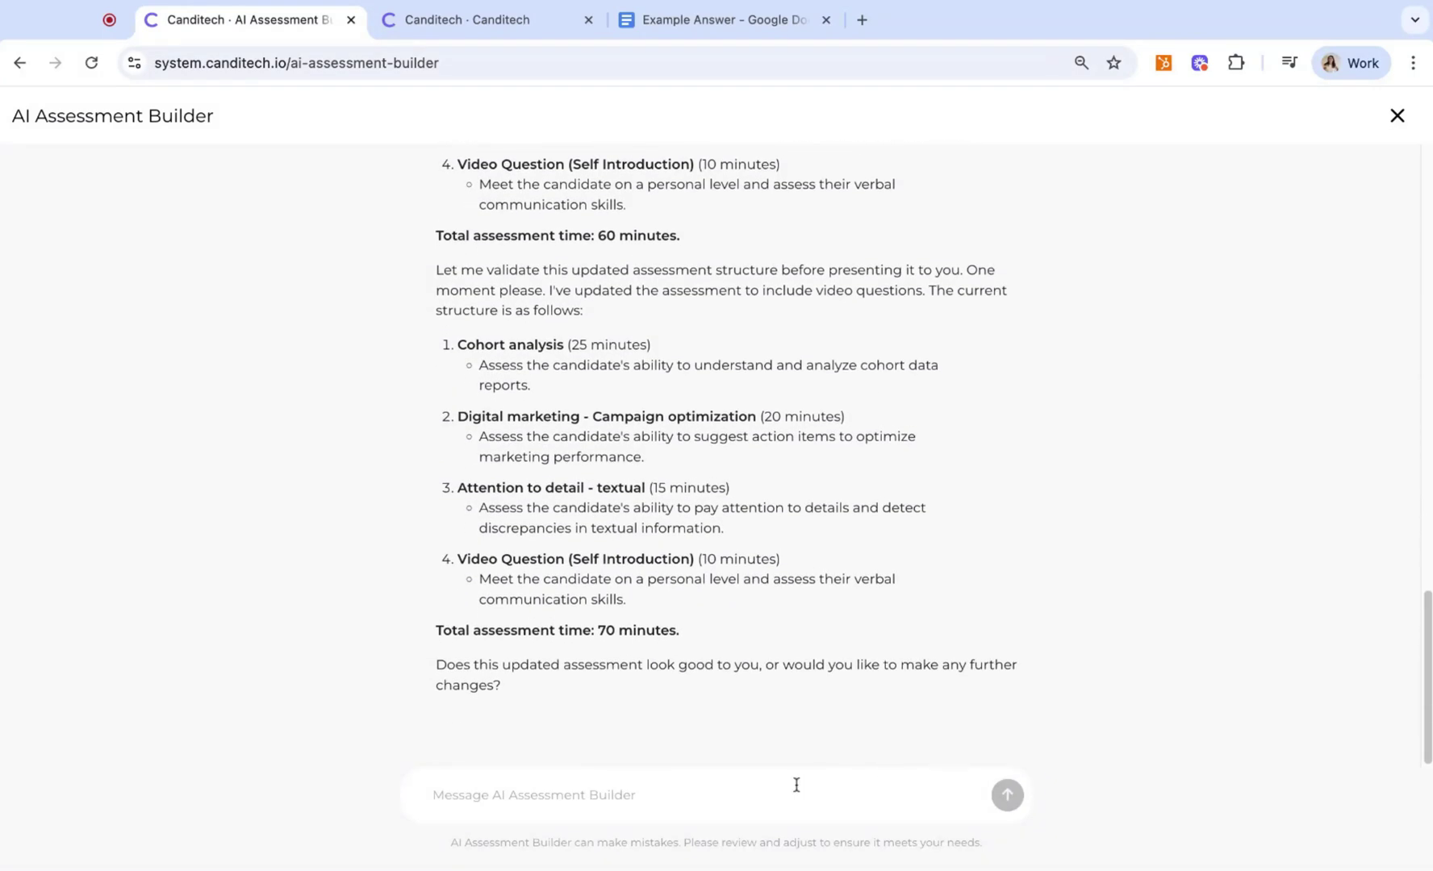
pyautogui.write('looks good, please build')
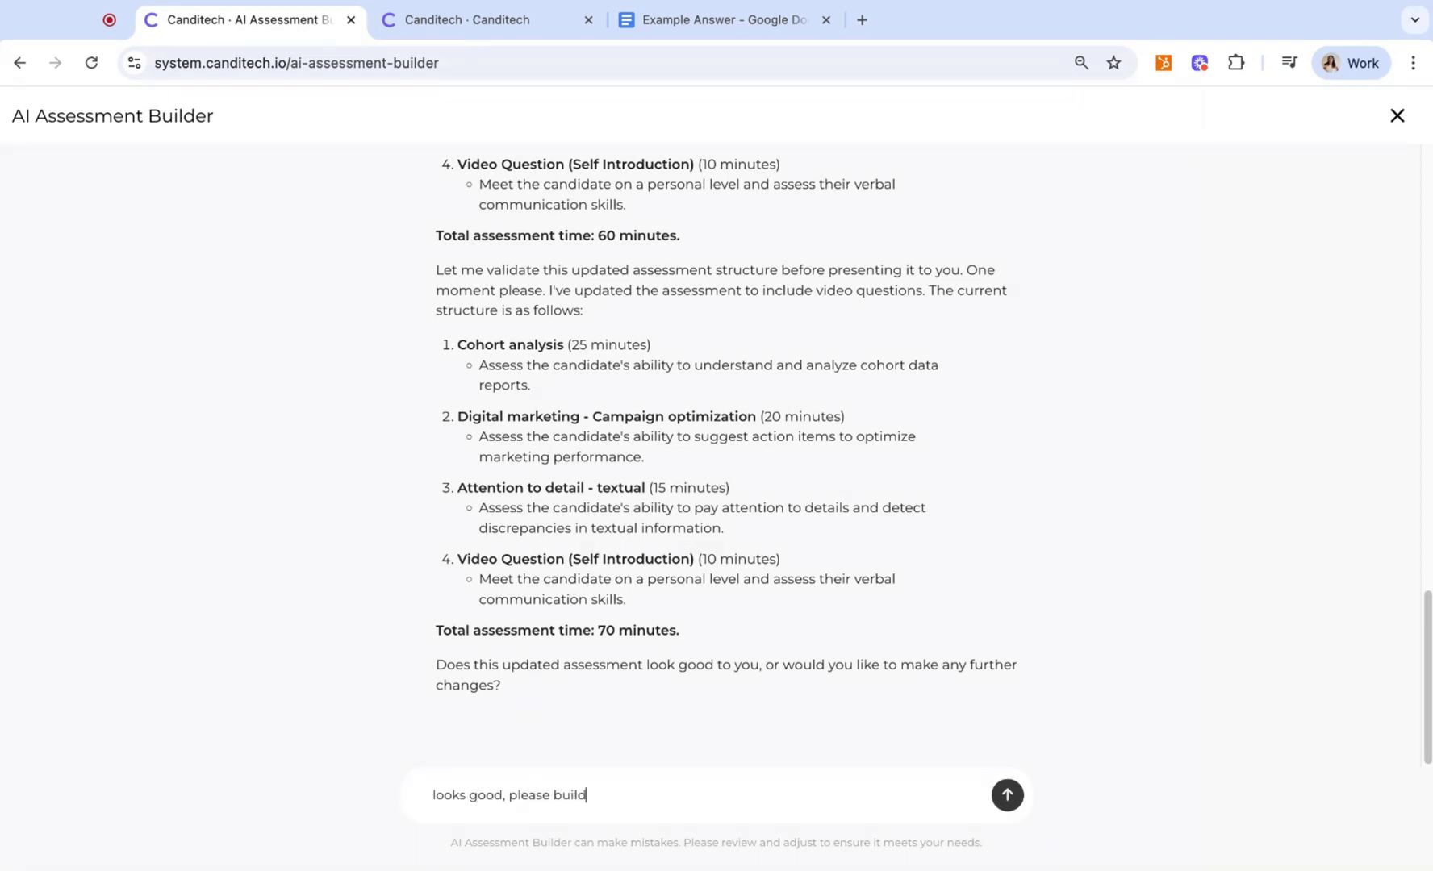
pyautogui.press('Return')
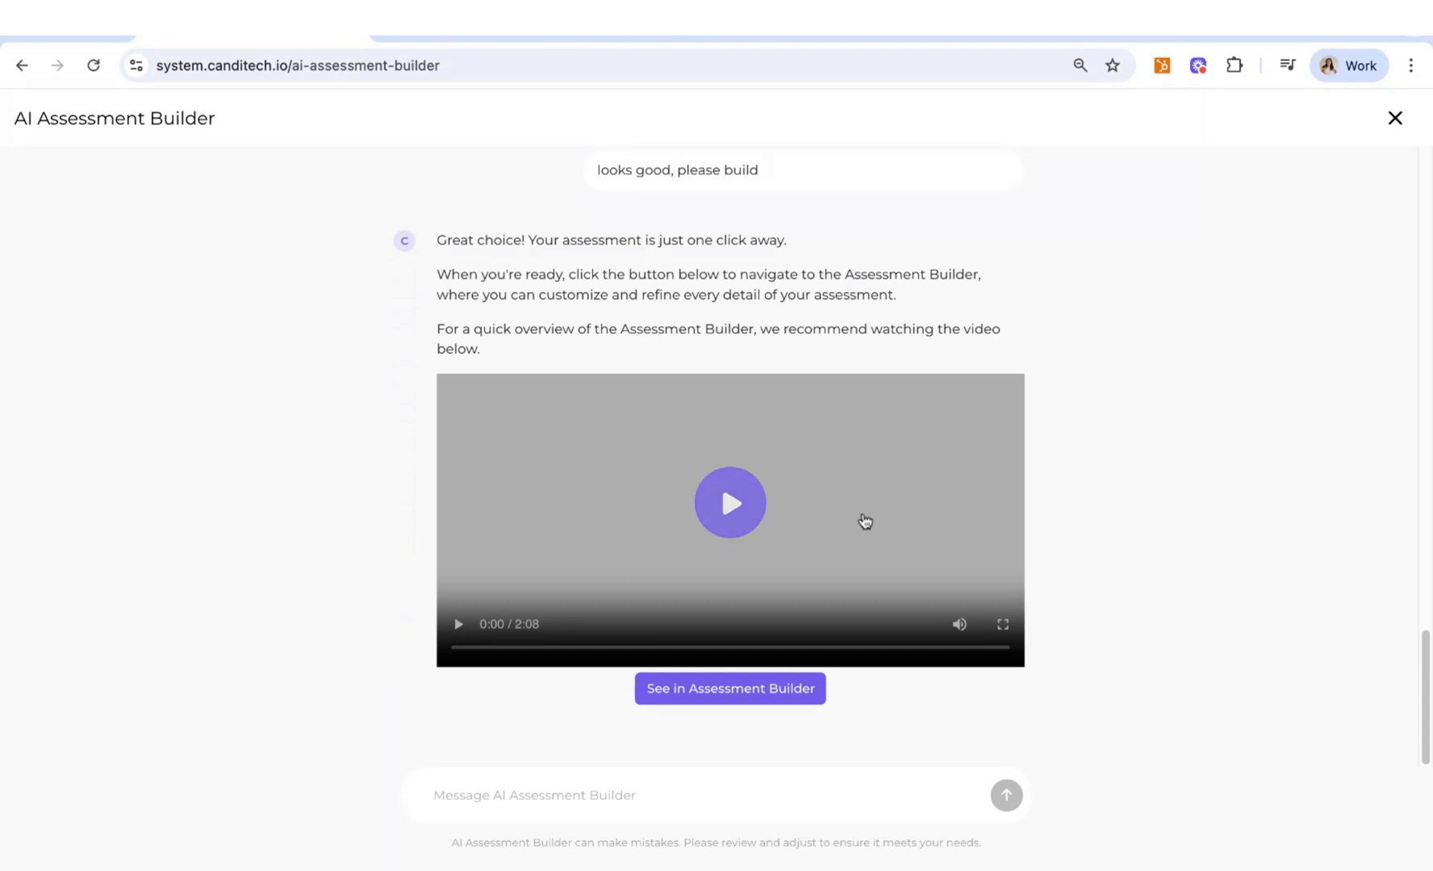
pyautogui.click(701, 695)
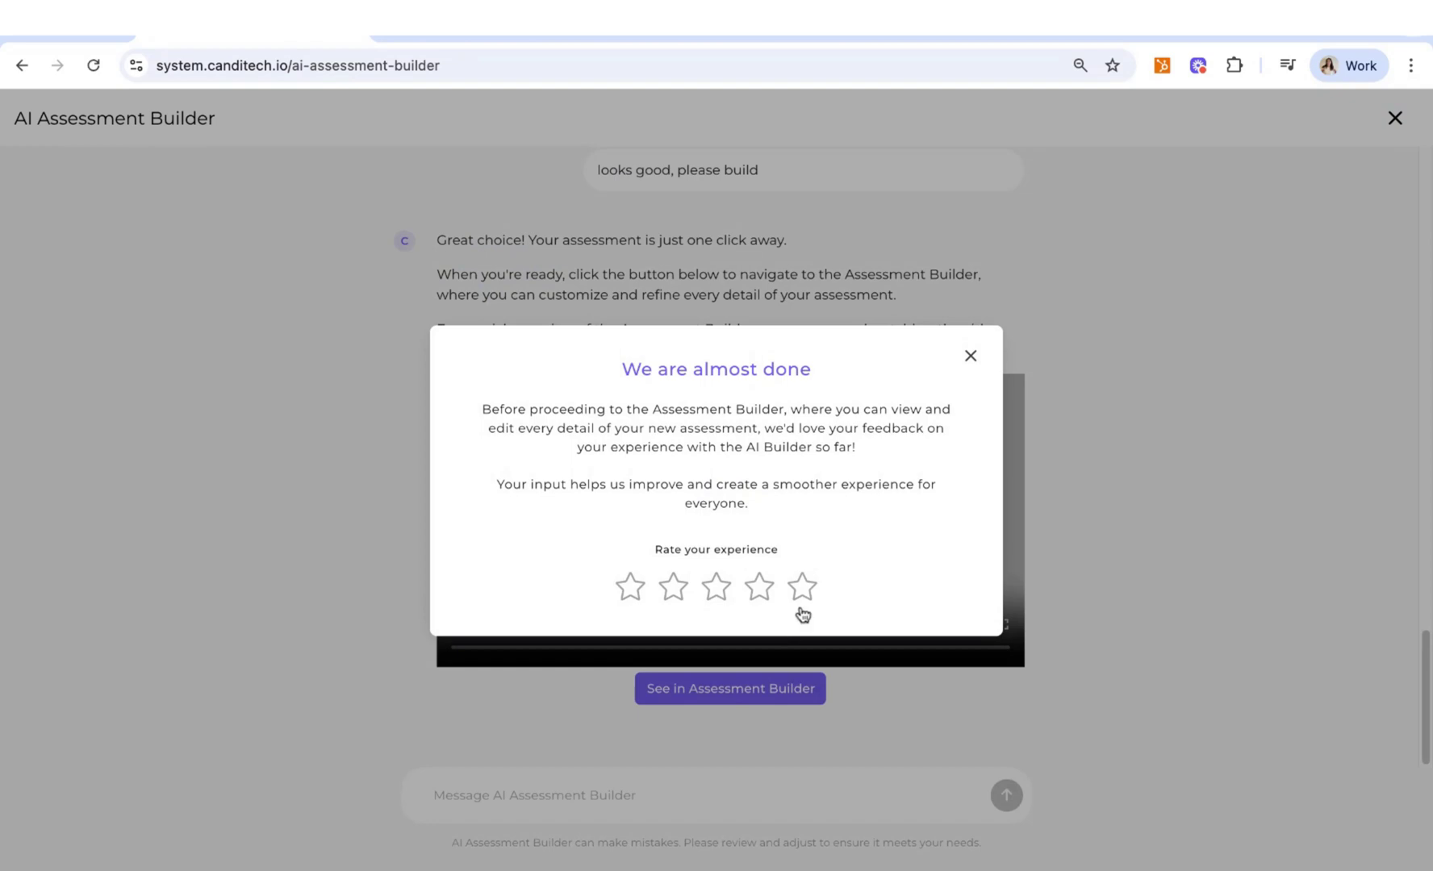
# Give the AI builder a five-star rating and expand the Cohort analysis section for review
pyautogui.click(803, 596)
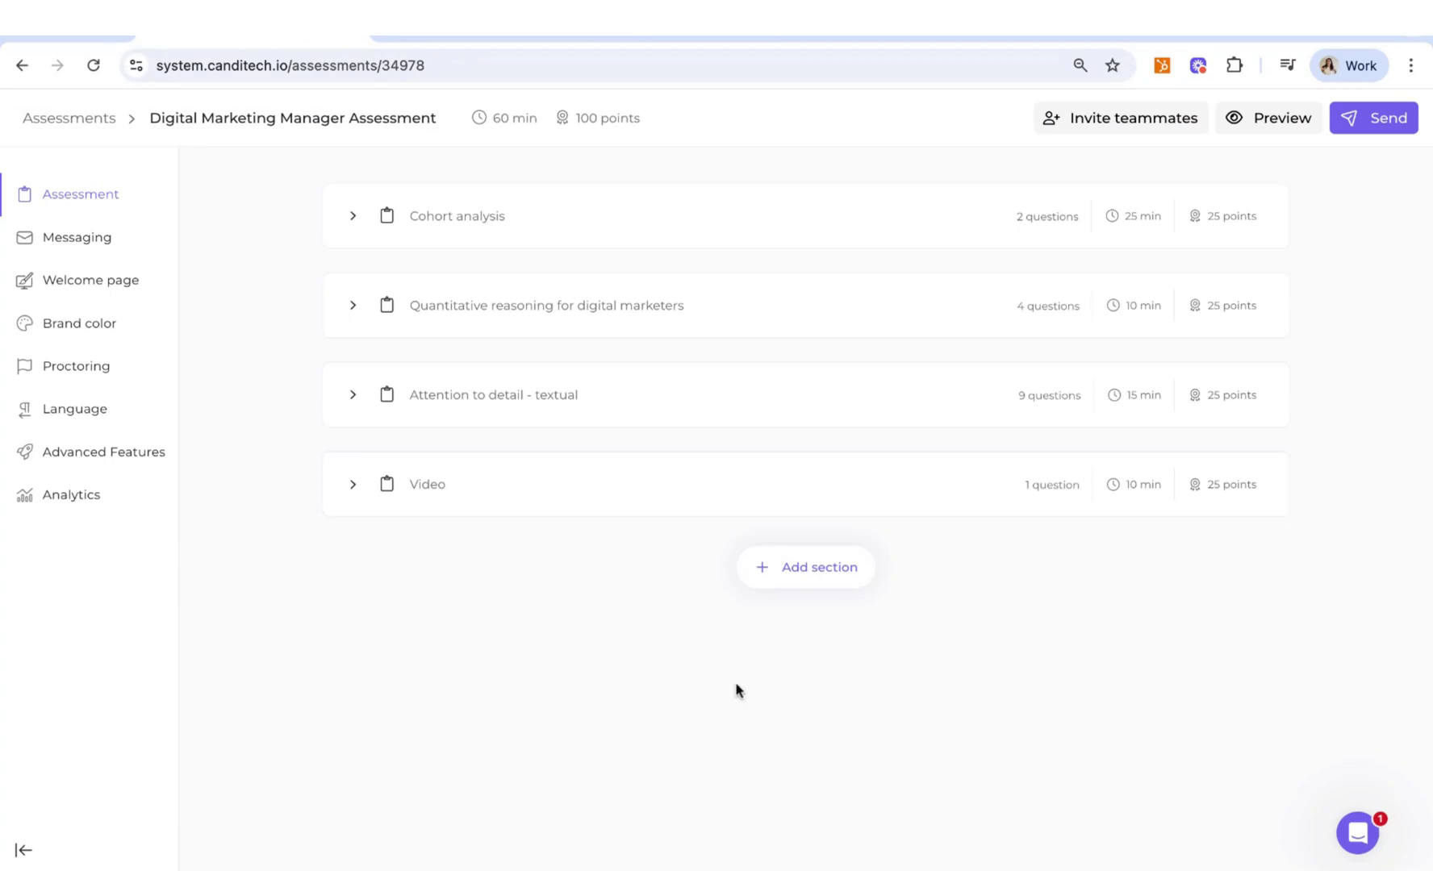
pyautogui.click(656, 223)
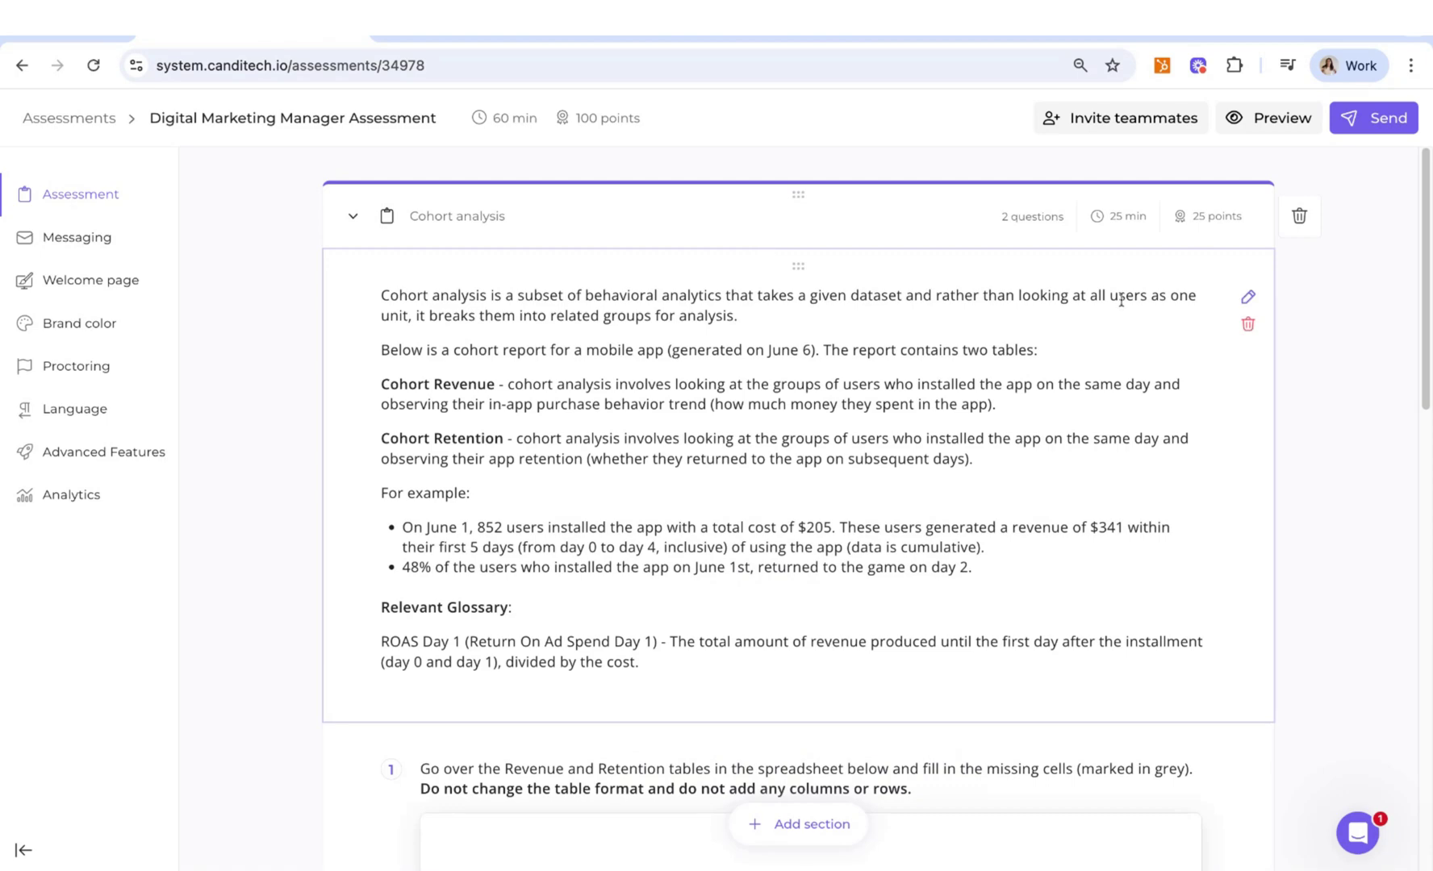
pyautogui.scroll(-1, 1065, 464)
pyautogui.scroll(-6, 1069, 466)
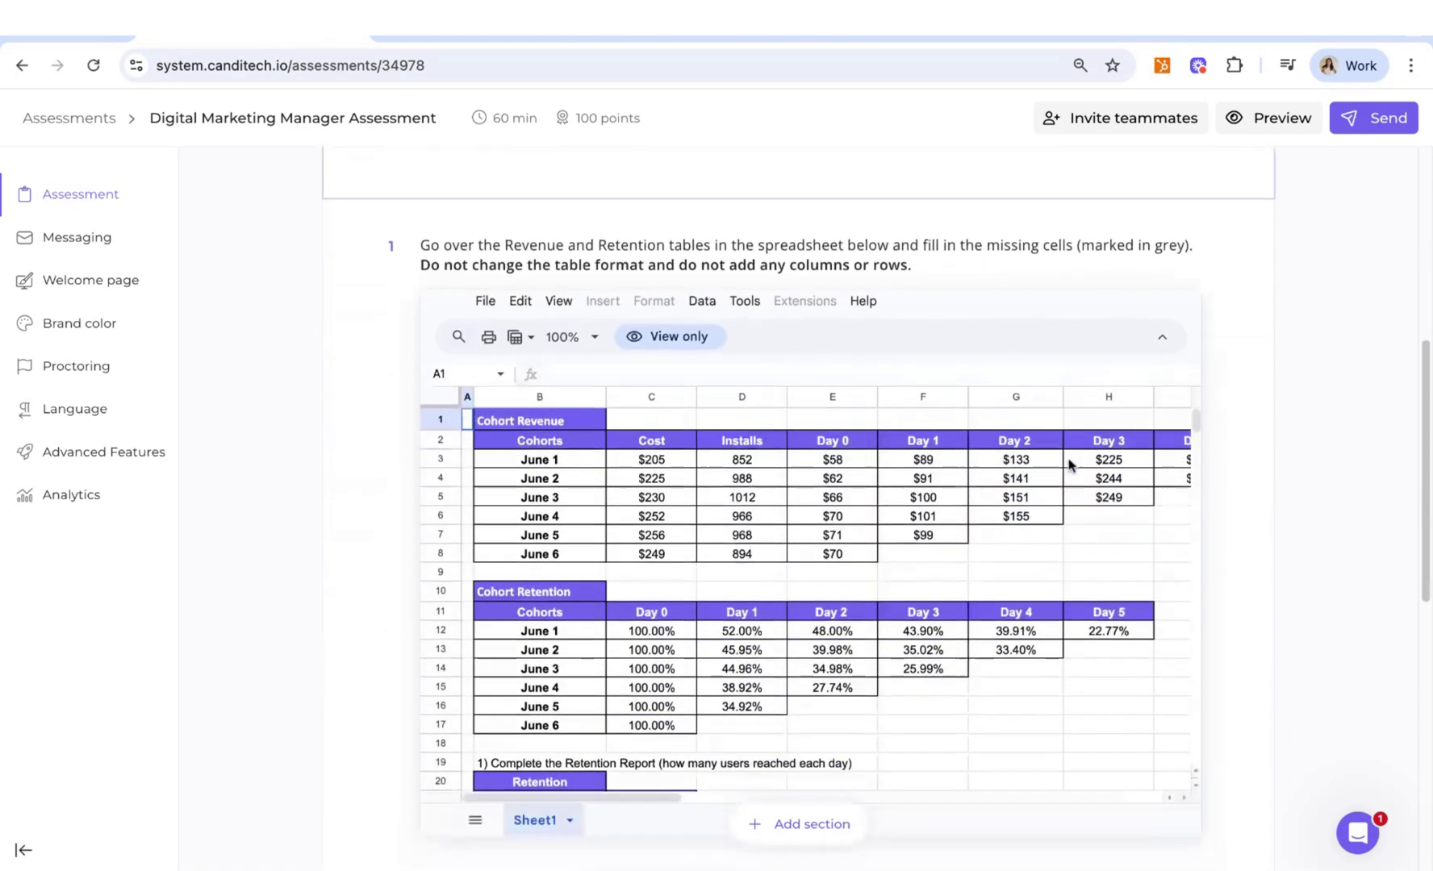
pyautogui.scroll(-10, 1069, 466)
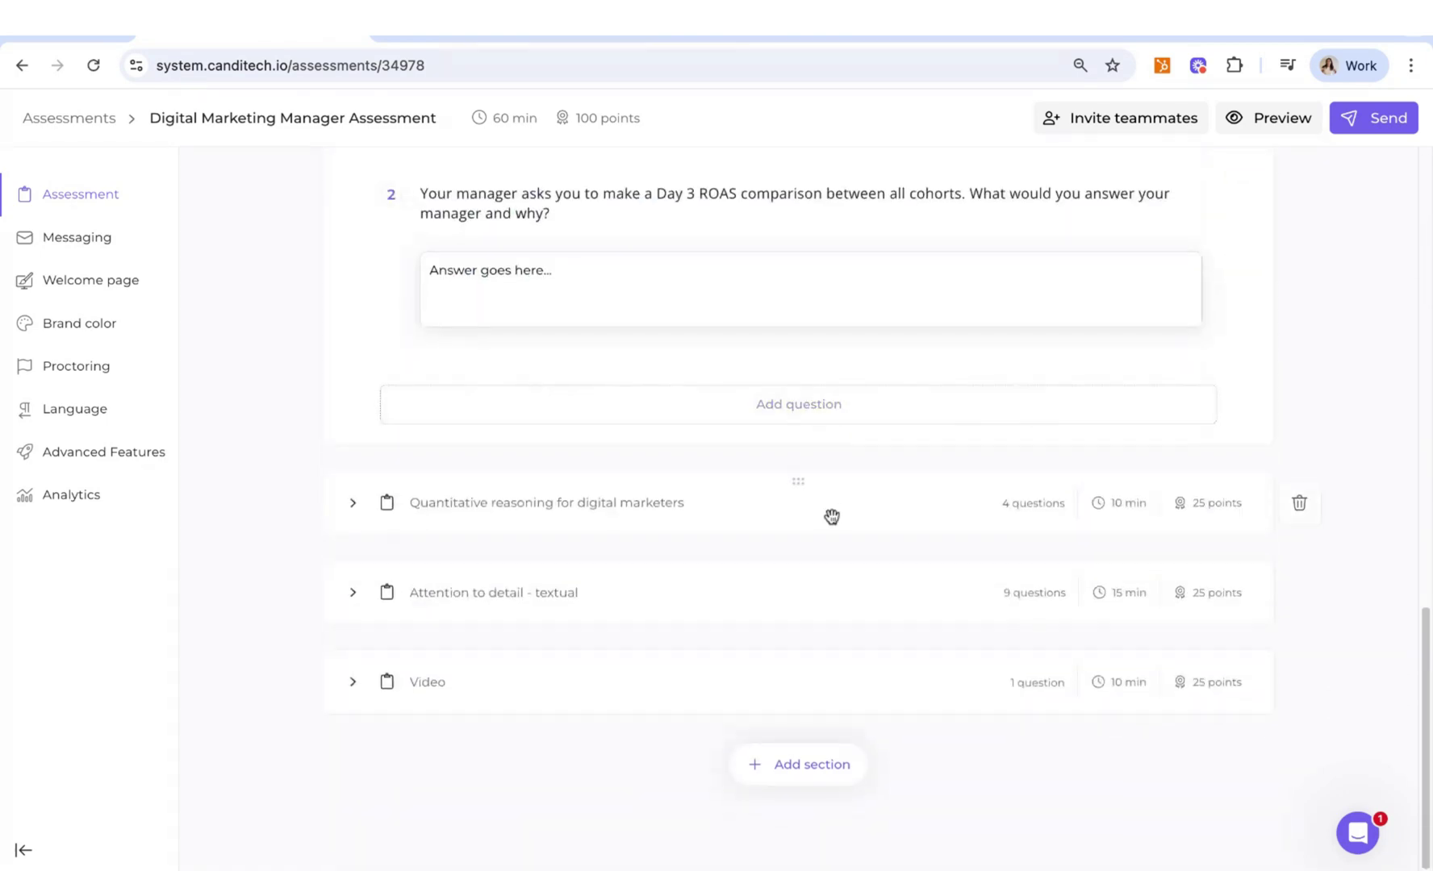
# Expand and collapse the Quantitative reasoning for digital marketers section, then return to the top
pyautogui.click(831, 518)
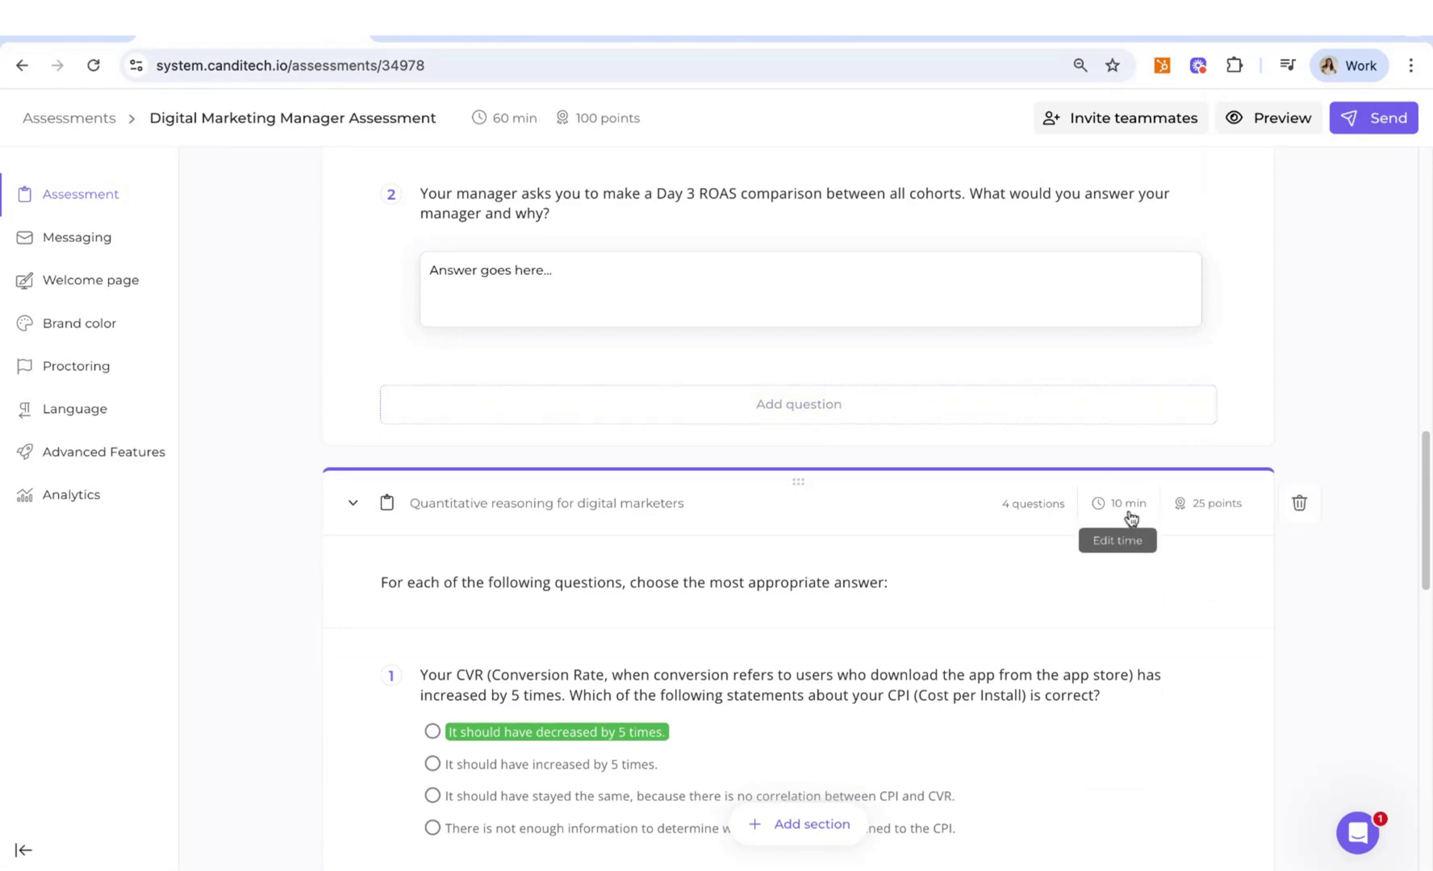
pyautogui.click(944, 519)
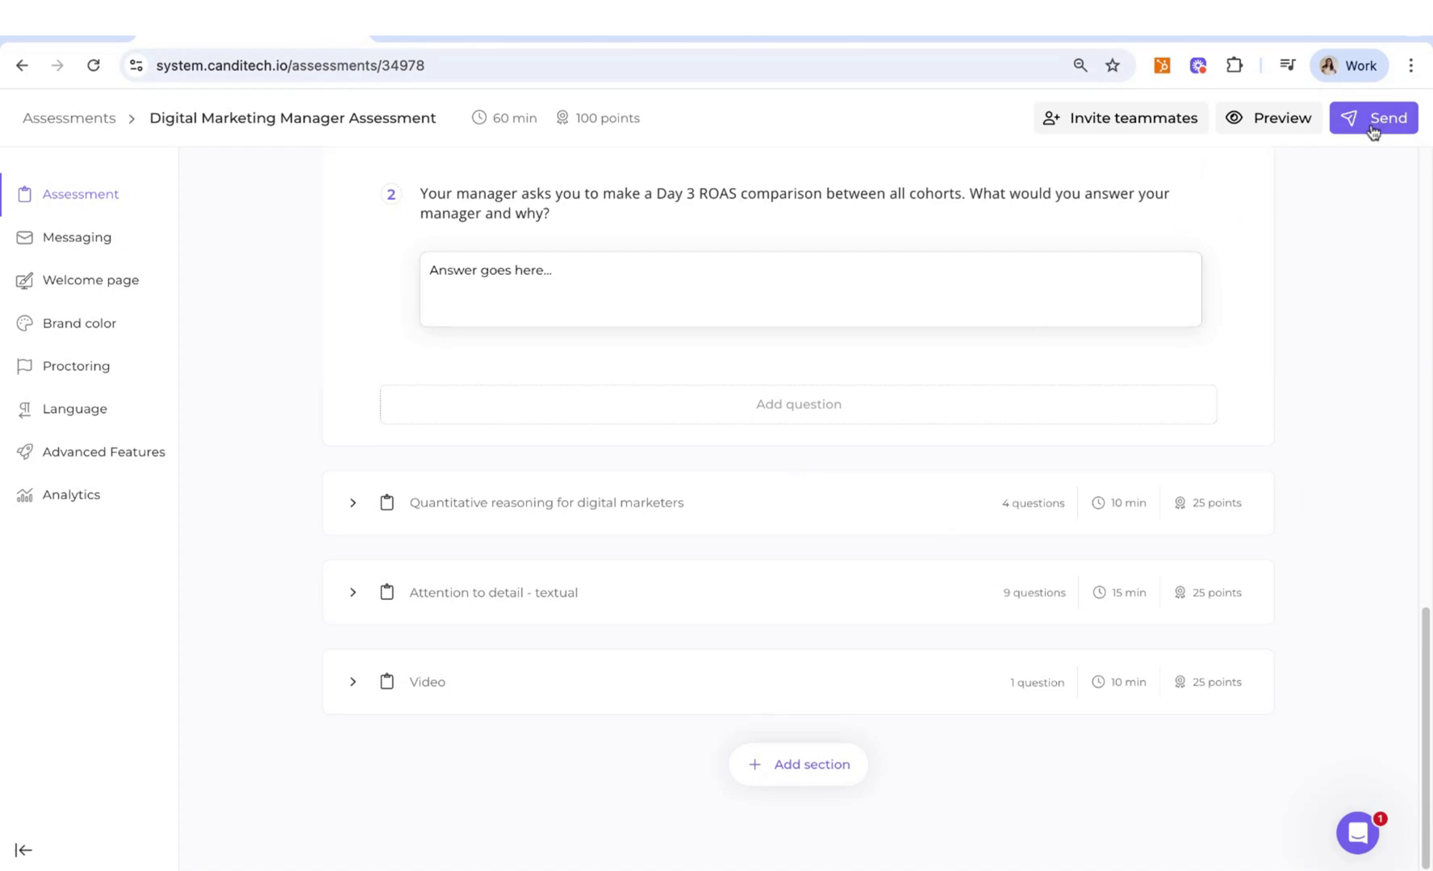
pyautogui.scroll(5, 974, 322)
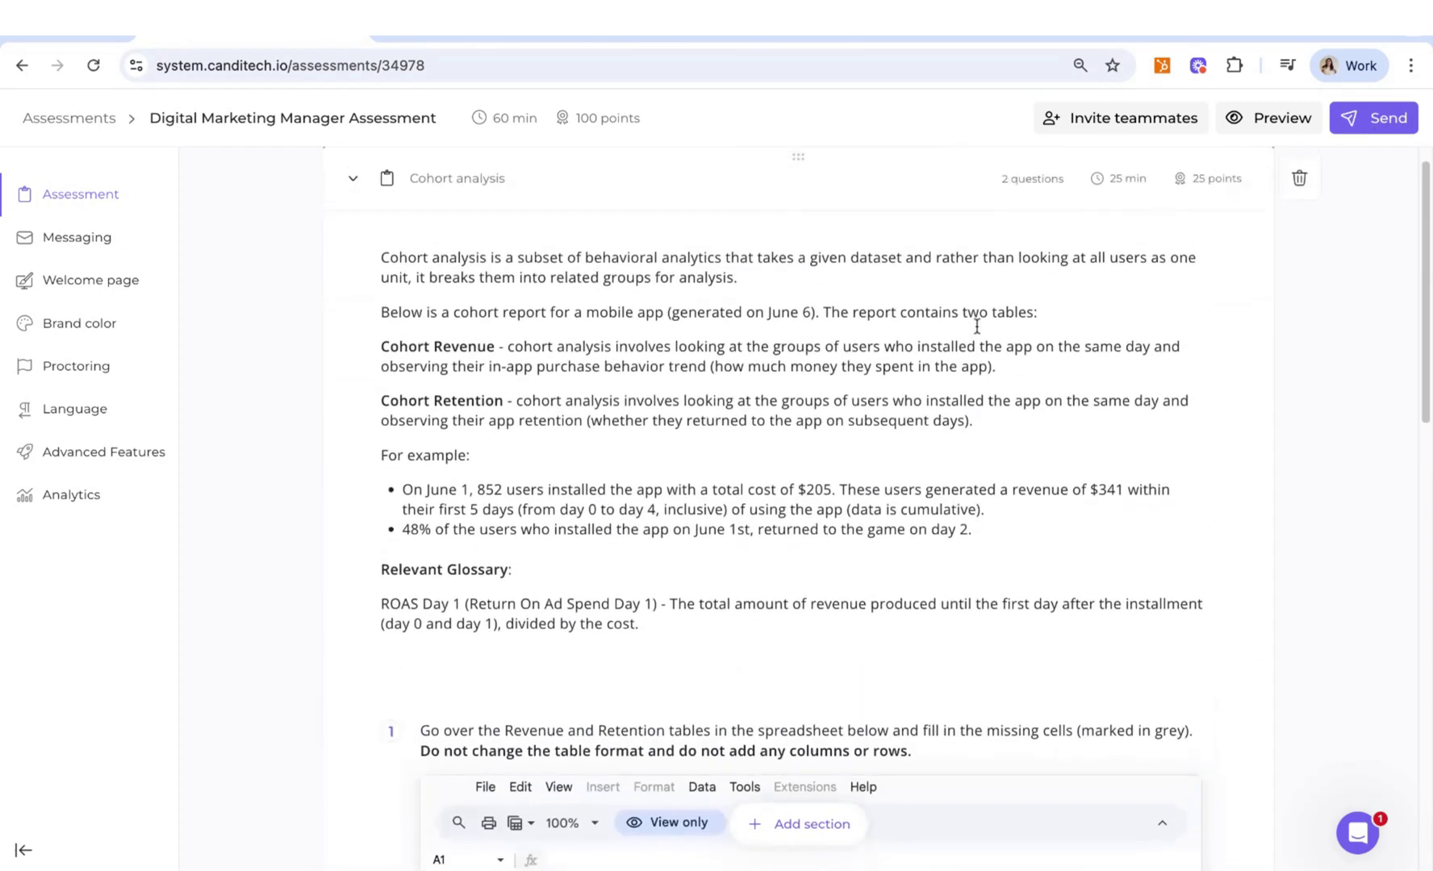